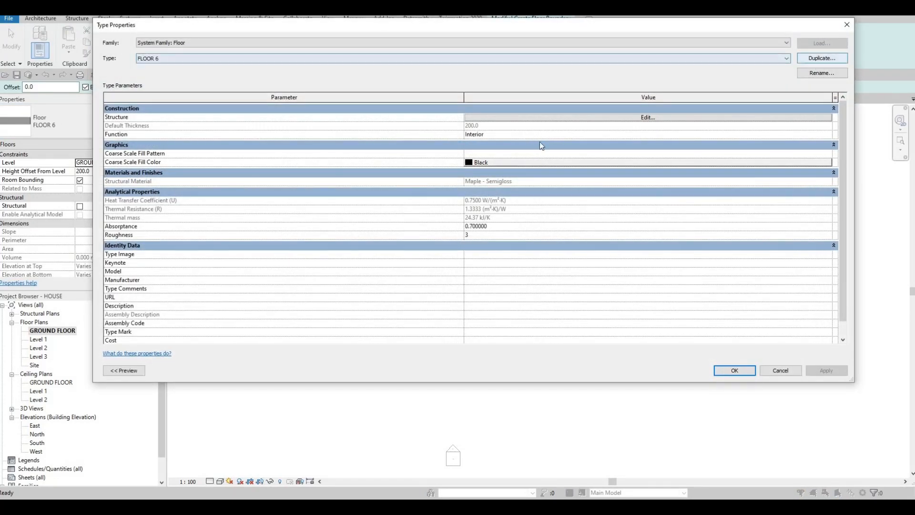
# Duplicate floor type FLOOR 6 as FLOOR 7 and set its structure layer's material to Concrete, C35/45.
pyautogui.click(822, 58)
pyautogui.press('Return')
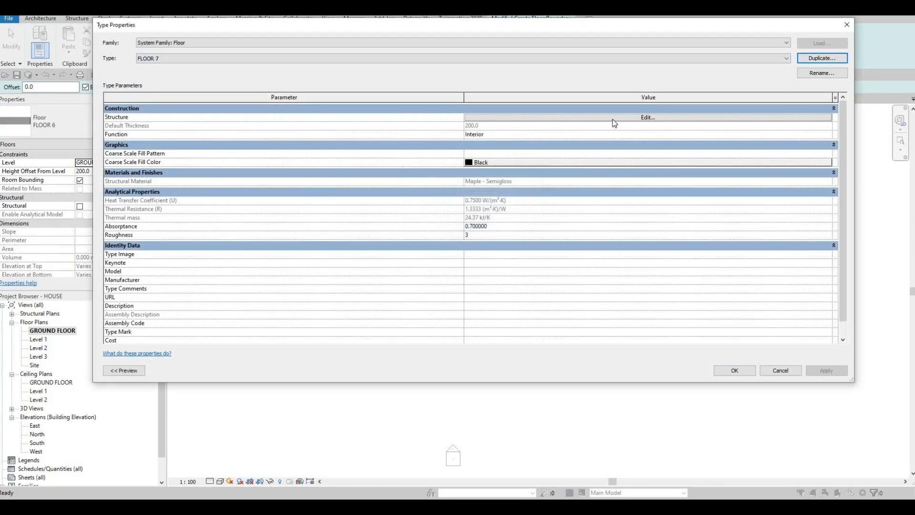
pyautogui.click(538, 118)
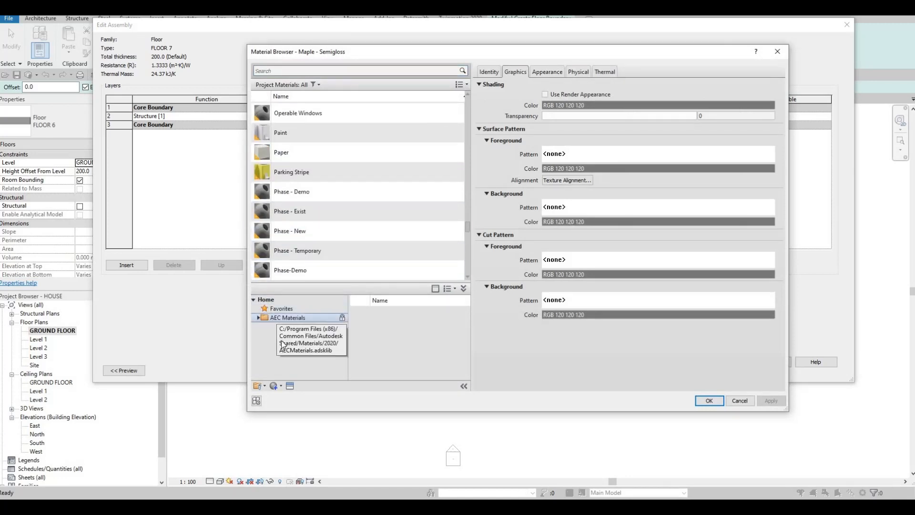
pyautogui.doubleClick(286, 317)
pyautogui.click(287, 345)
pyautogui.scroll(-5, 436, 353)
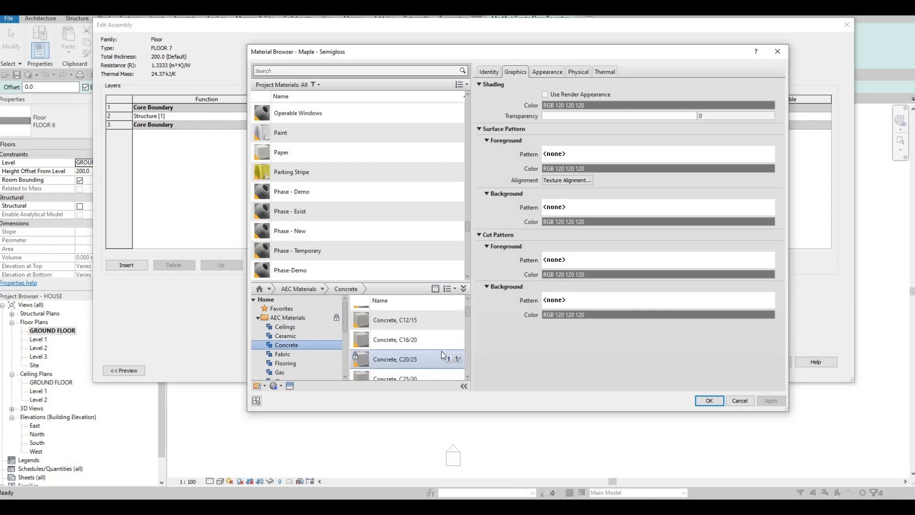
pyautogui.click(449, 344)
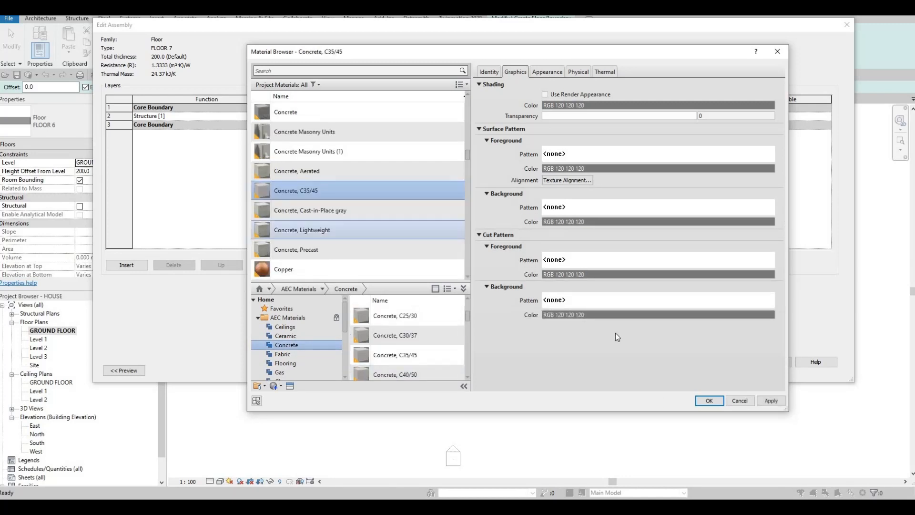
pyautogui.click(711, 401)
pyautogui.click(736, 365)
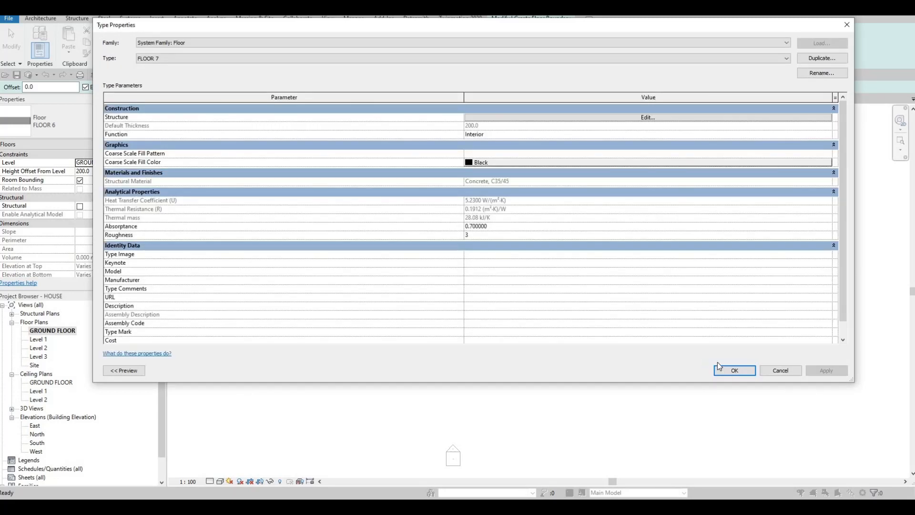
pyautogui.click(722, 368)
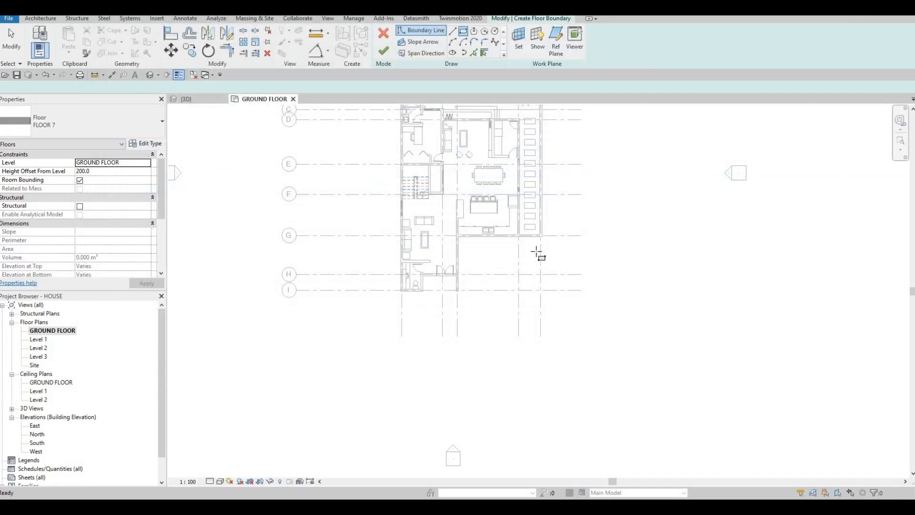
# Draw a rectangular floor boundary in front of the house, starting at the outer wall corner on grid G and running past grid I.
pyautogui.scroll(5, 538, 243)
pyautogui.click(550, 214)
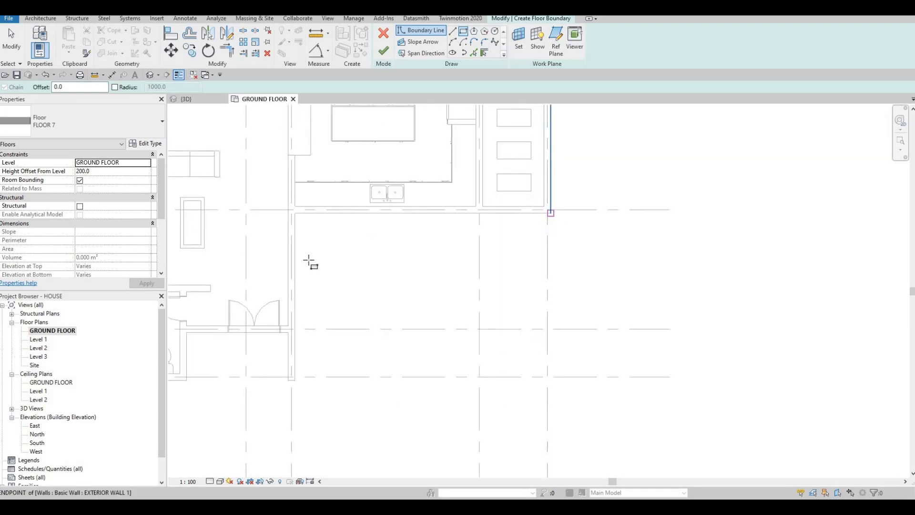
pyautogui.click(275, 414)
pyautogui.moveTo(299, 451); pyautogui.dragTo(342, 370, button='middle')
pyautogui.click(343, 380)
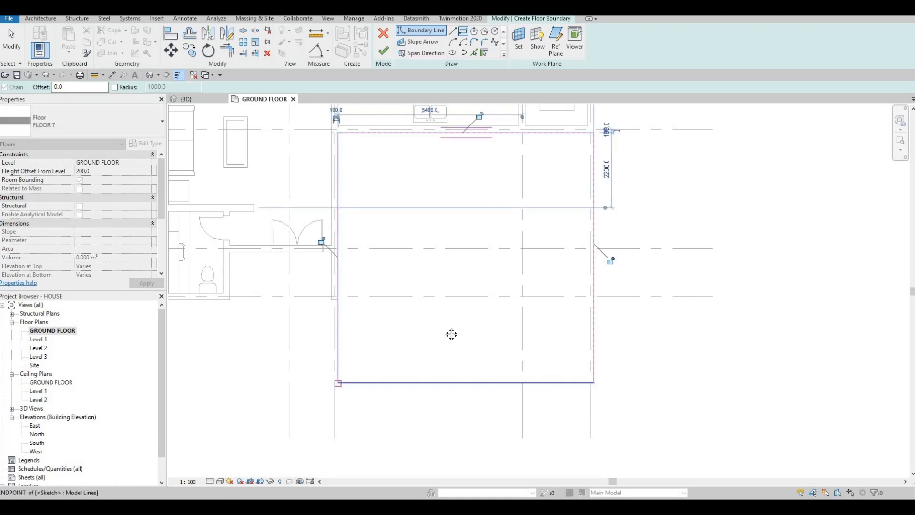
pyautogui.moveTo(403, 208); pyautogui.dragTo(529, 185, button='middle')
pyautogui.press('Escape')
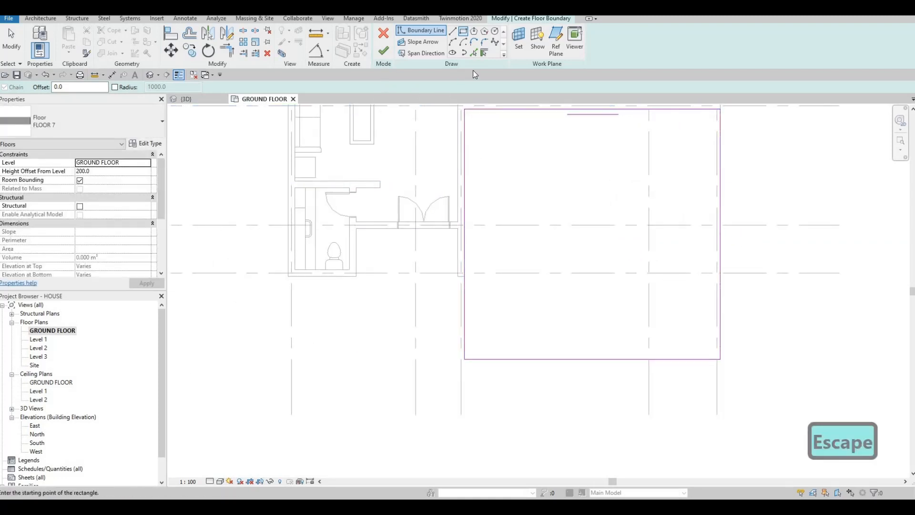
# Add boundary lines by picking the outer edge of the front double door and the bathroom wall's outer face.
pyautogui.click(444, 229)
pyautogui.click(356, 259)
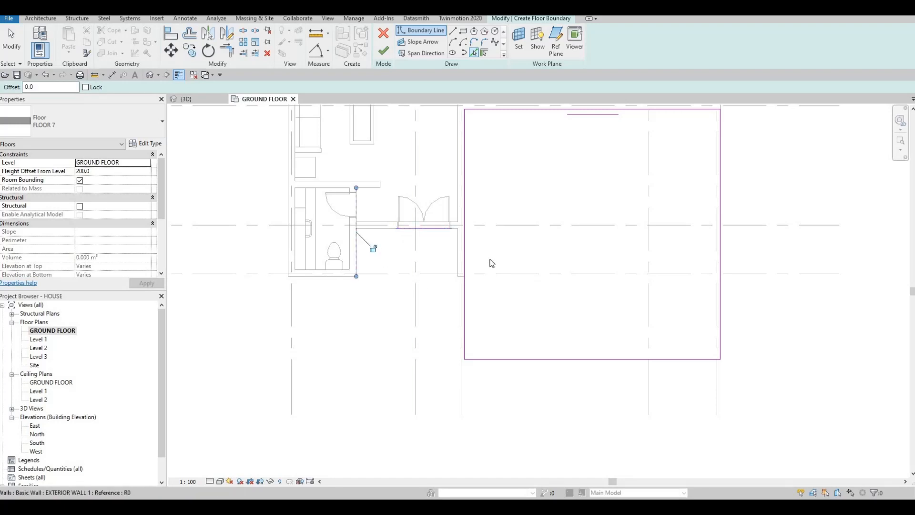
pyautogui.moveTo(420, 284); pyautogui.dragTo(509, 256, button='middle')
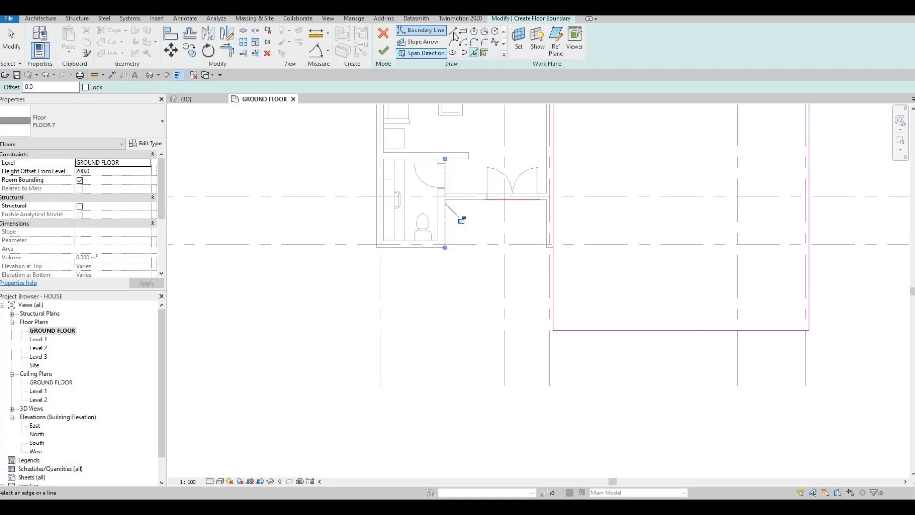
# Draw boundary lines from the bathroom wall's outer corner horizontally towards the rectangle and about 2441 mm down, level with its front edge.
pyautogui.press('l')
pyautogui.press('i')
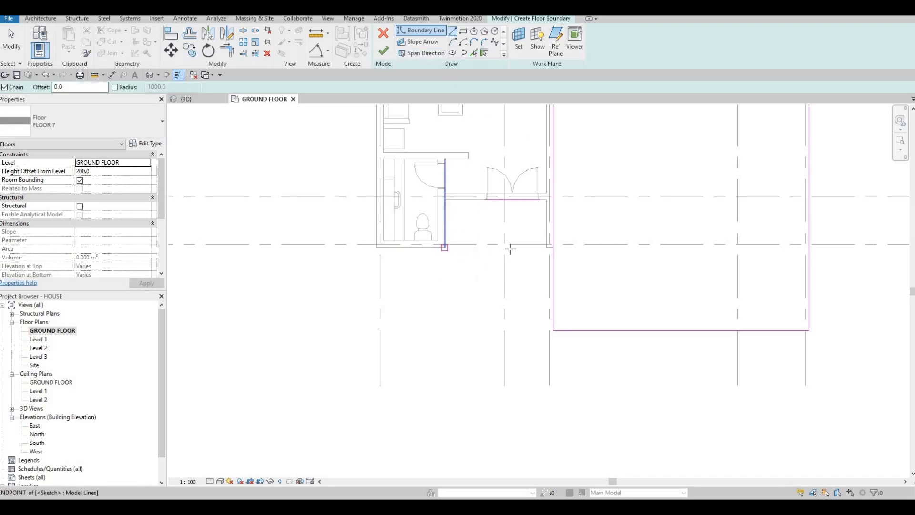
pyautogui.click(504, 258)
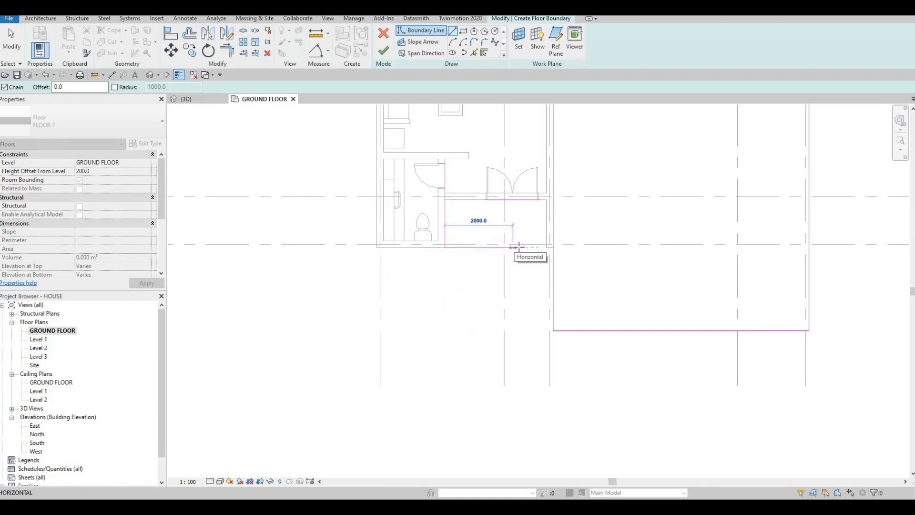
pyautogui.click(520, 248)
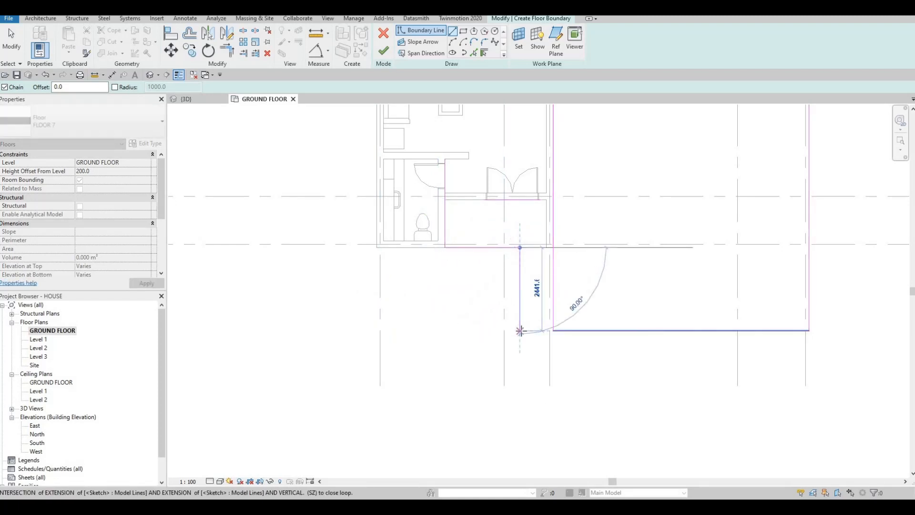
pyautogui.click(520, 330)
pyautogui.press('Escape')
pyautogui.press('Escape')
pyautogui.press('Escape')
# Trim and extend the boundary lines into one closed outline joining the entrance area to the rectangle, and finish the floor.
pyautogui.press('t')
pyautogui.press('r')
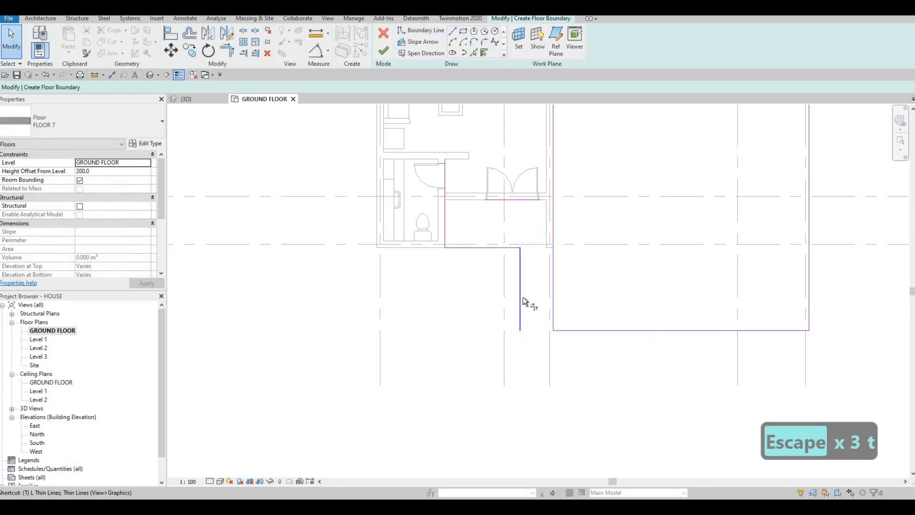
pyautogui.click(570, 329)
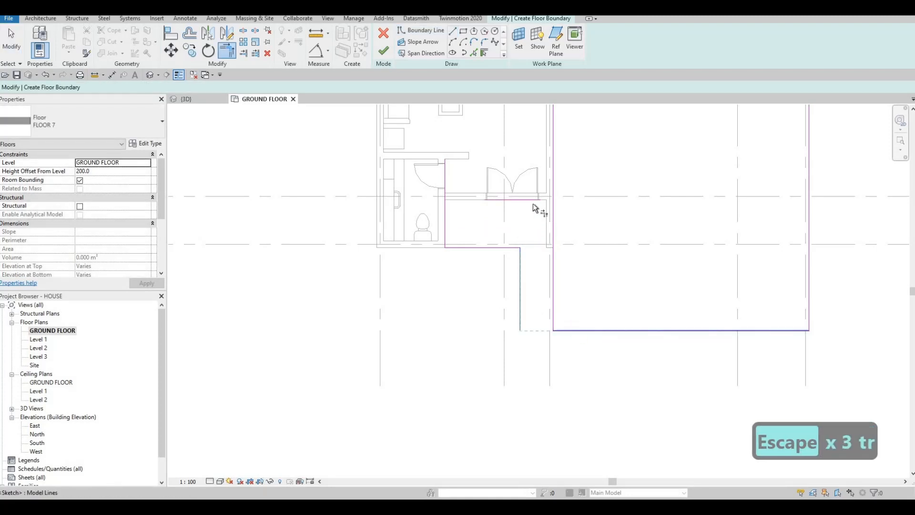
pyautogui.click(554, 186)
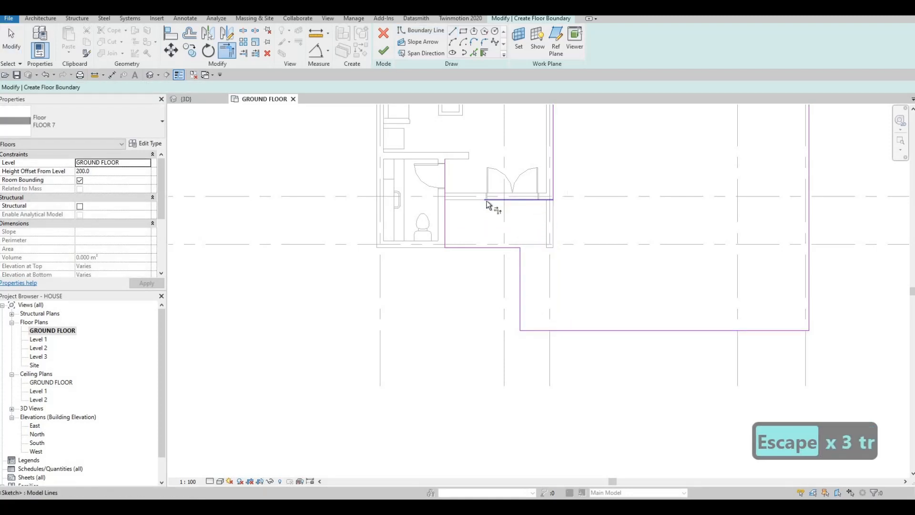
pyautogui.click(443, 221)
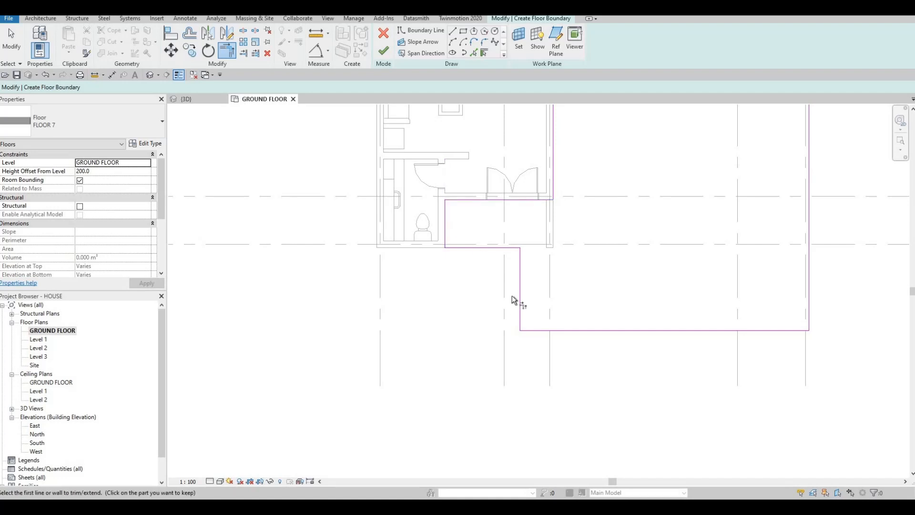
pyautogui.scroll(-1, 496, 284)
pyautogui.scroll(-3, 485, 286)
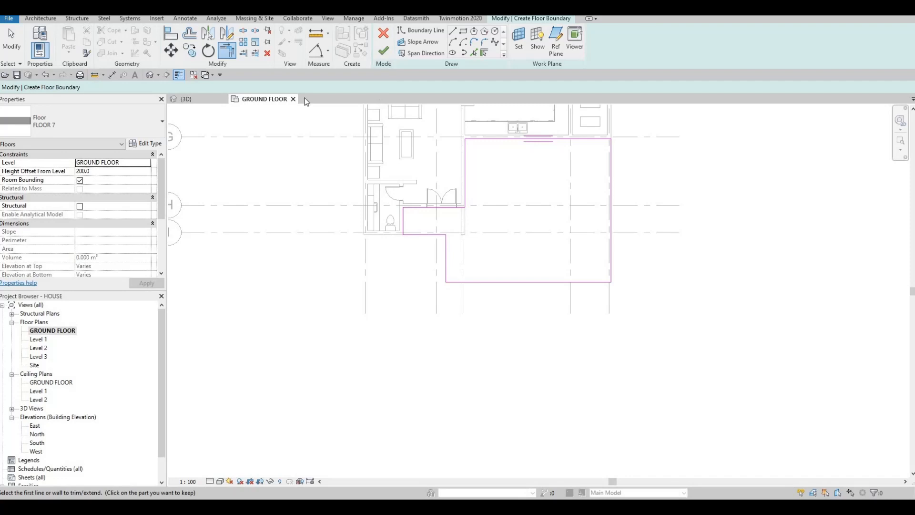
pyautogui.click(383, 51)
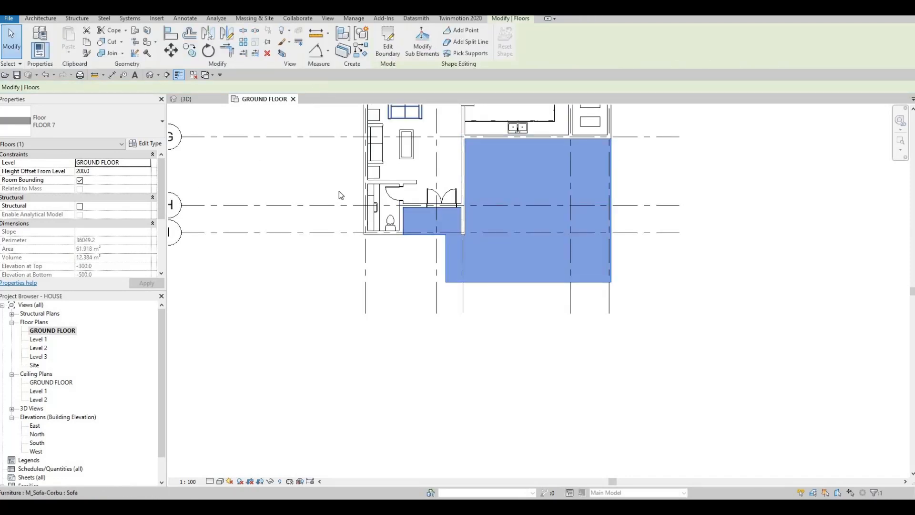
# Examine the new front floor in the 3D view and the ground floor plan, checking how it meets the entrance and walls.
pyautogui.scroll(-1, 238, 228)
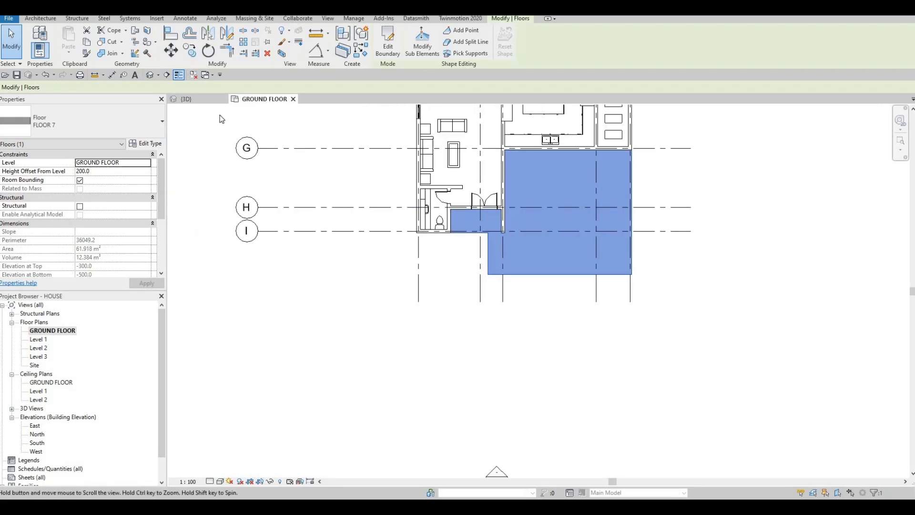
pyautogui.moveTo(219, 162); pyautogui.dragTo(210, 105, button='middle')
pyautogui.hotkey('ctrl', 'Tab')
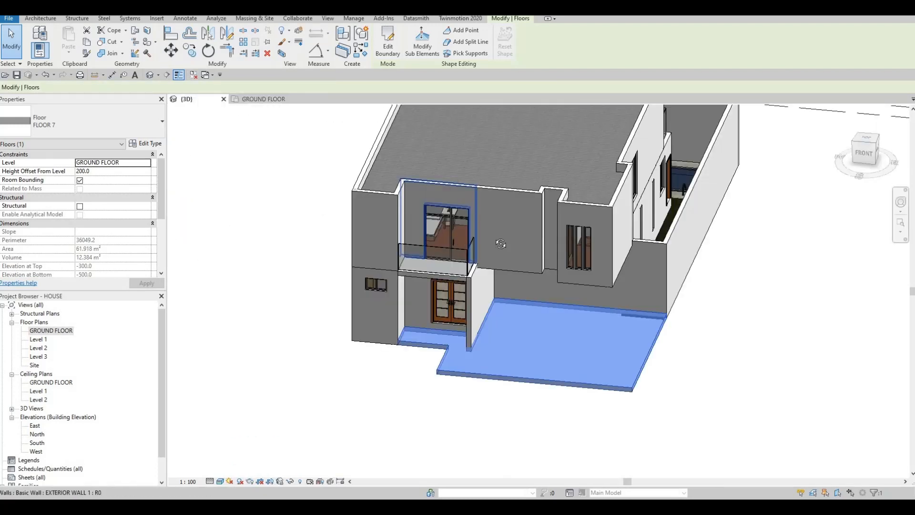
pyautogui.keyDown('shift'); pyautogui.moveTo(528, 232); pyautogui.dragTo(440, 264, button='middle'); pyautogui.keyUp('shift')
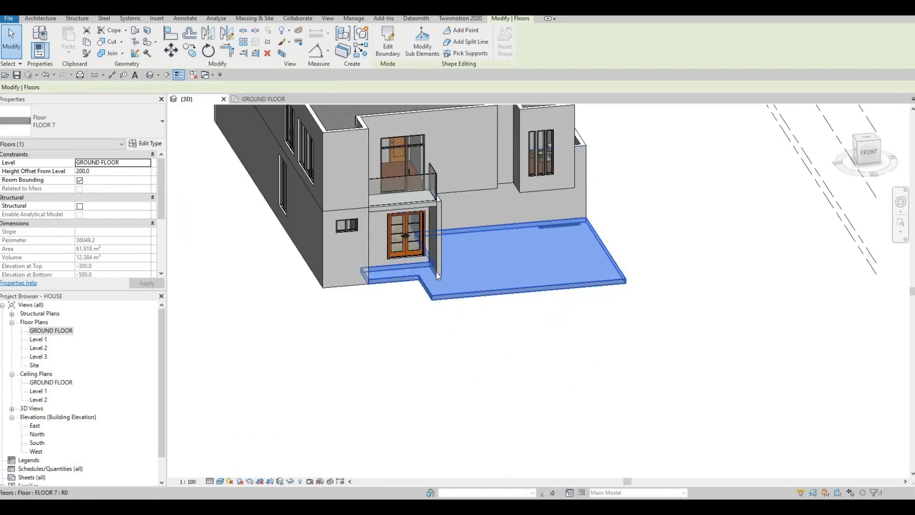
pyautogui.doubleClick(58, 333)
pyautogui.press('F1')
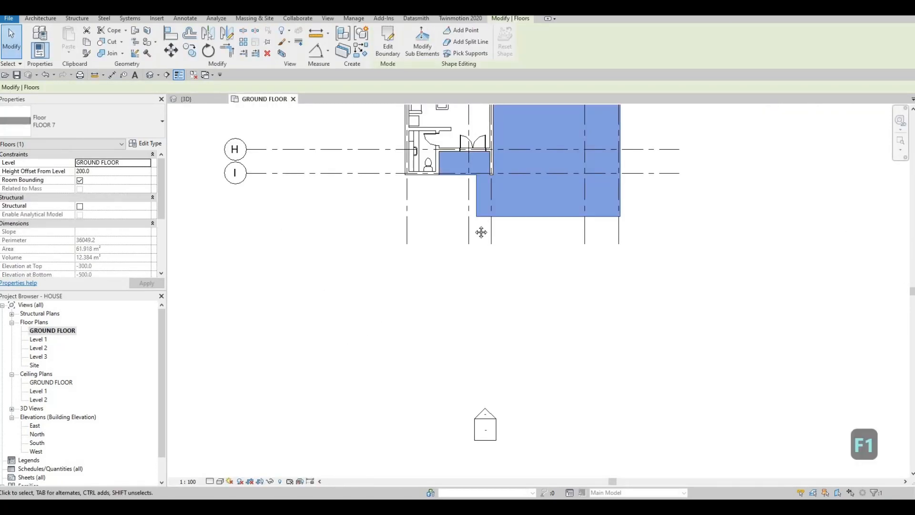
pyautogui.moveTo(481, 232); pyautogui.dragTo(444, 279, button='middle')
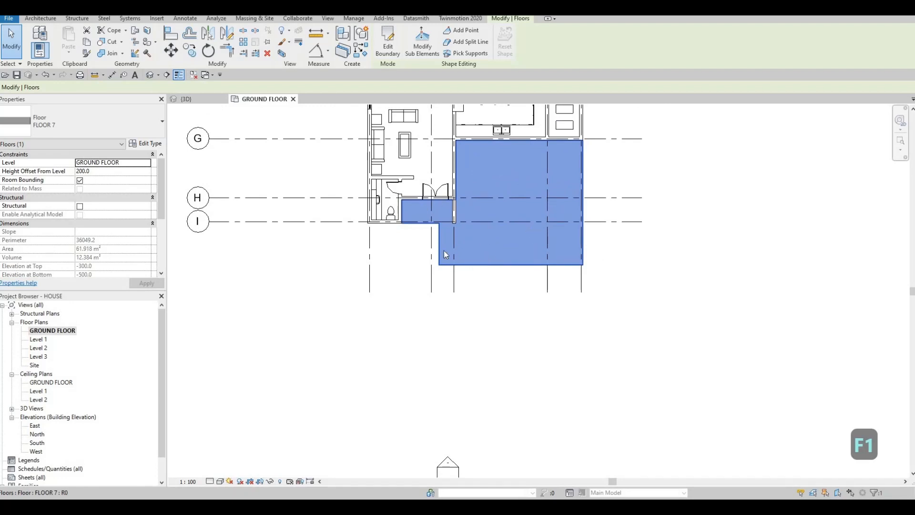
pyautogui.press('Escape')
pyautogui.press('Escape')
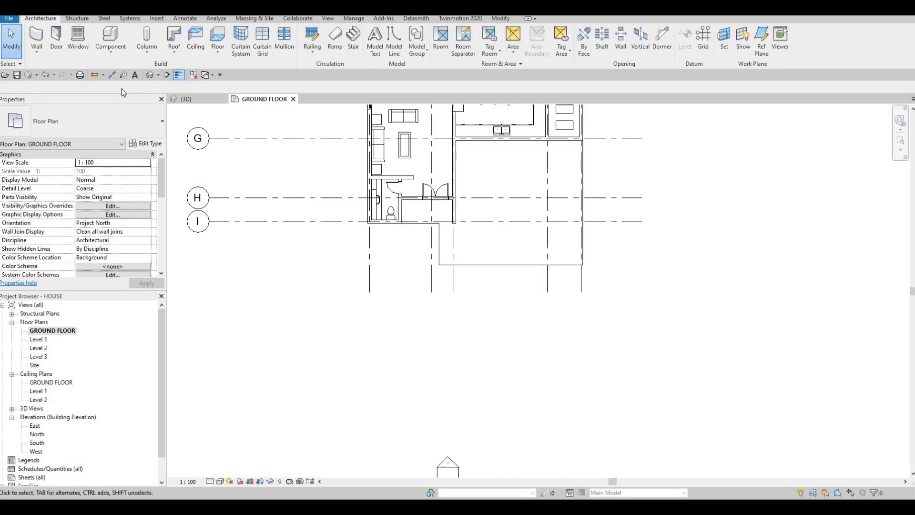
pyautogui.click(150, 74)
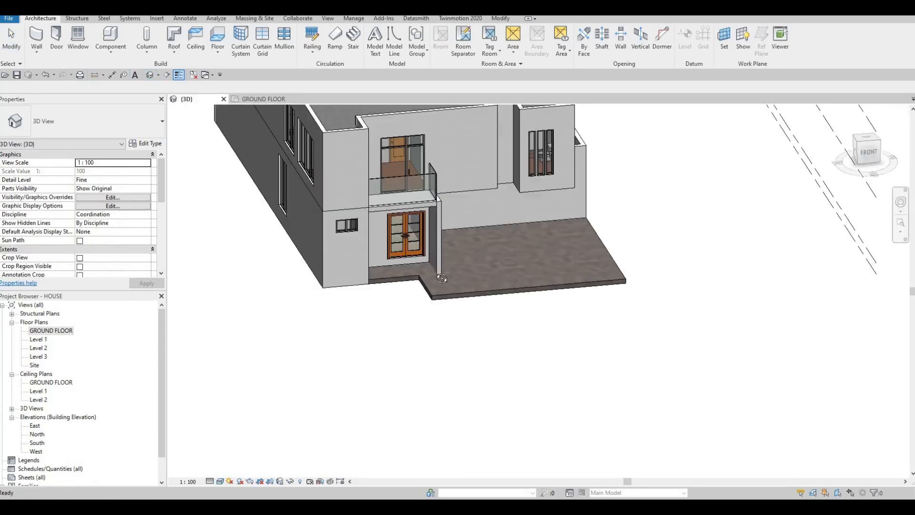
pyautogui.keyDown('shift'); pyautogui.moveTo(401, 286); pyautogui.dragTo(381, 265, button='middle'); pyautogui.keyUp('shift')
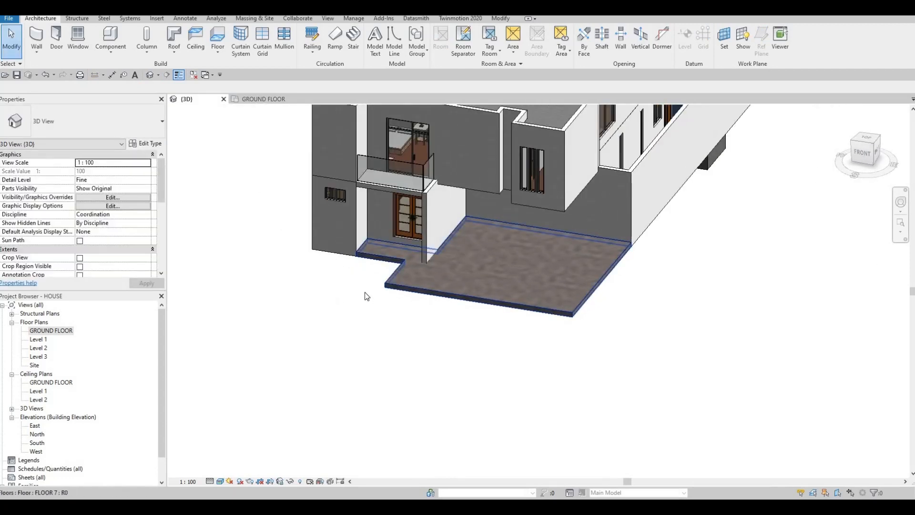
pyautogui.scroll(-2, 551, 233)
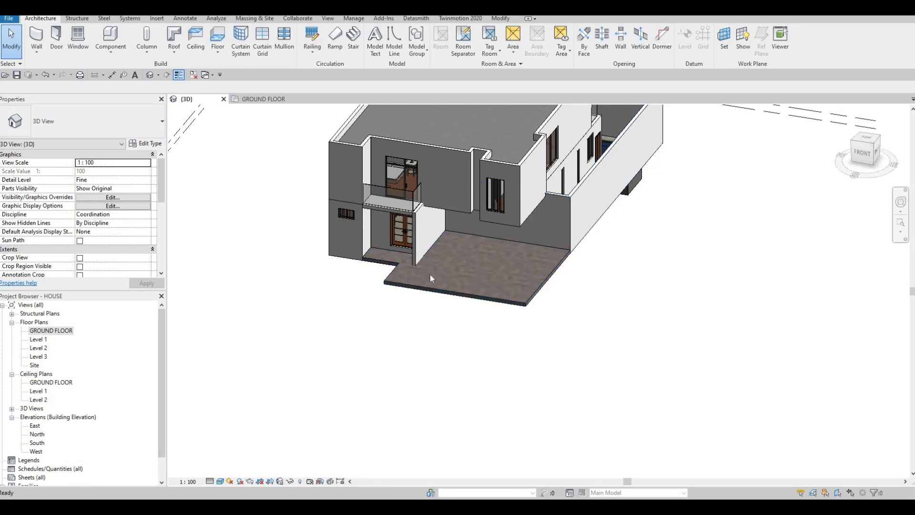
# In the GROUND FLOOR plan, select the exterior side wall on grid 5 and pull its end back from the wall on grid G.
pyautogui.moveTo(559, 159); pyautogui.dragTo(478, 215, button='middle')
pyautogui.press('Escape')
pyautogui.scroll(-1, 478, 215)
pyautogui.moveTo(523, 147); pyautogui.dragTo(508, 222, button='middle')
pyautogui.moveTo(485, 165); pyautogui.dragTo(504, 210, button='middle')
pyautogui.press('Tab')
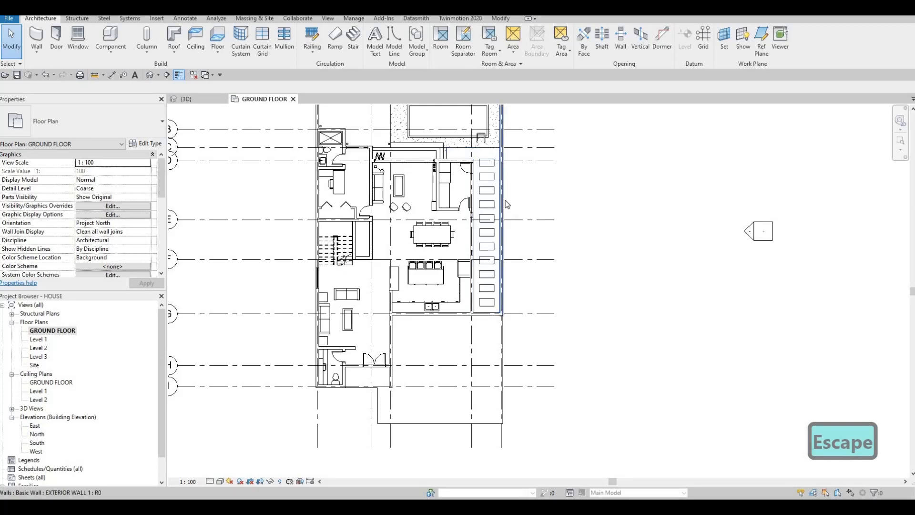
pyautogui.click(506, 204)
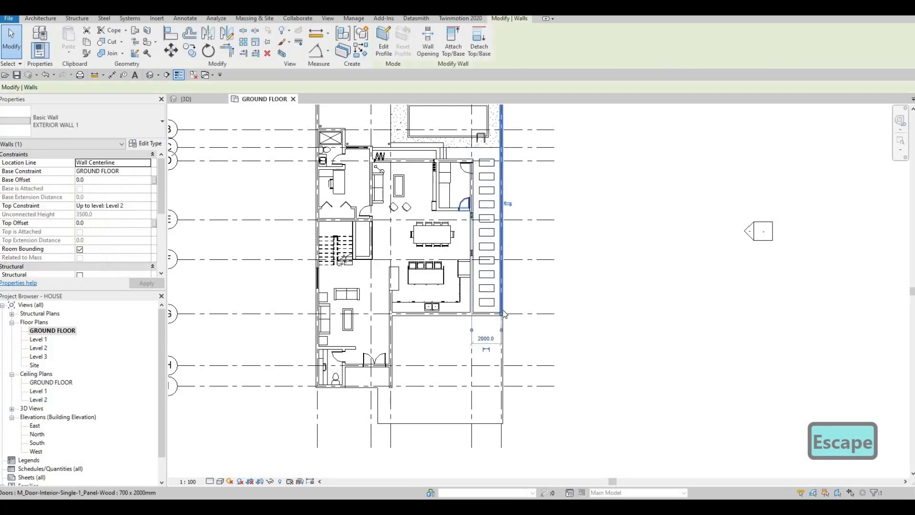
pyautogui.scroll(4, 501, 309)
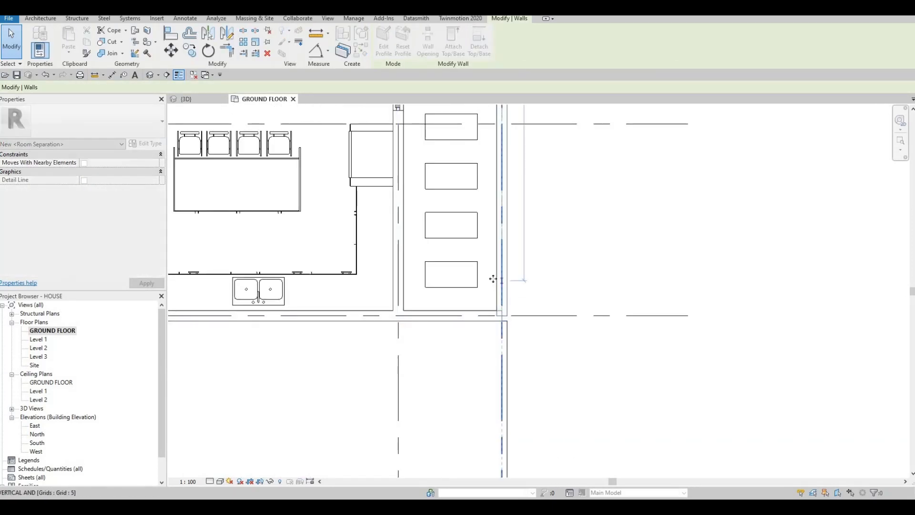
pyautogui.scroll(-6, 465, 273)
pyautogui.scroll(-3, 465, 272)
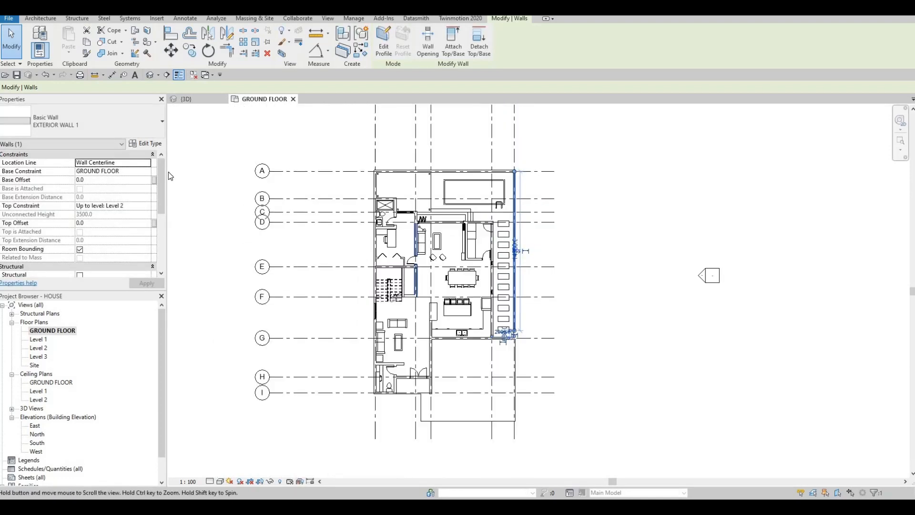
# Duplicate the selected side wall's type as EXTERIOR WALL 2, keeping its 200 mm Gypsum Wall Board structure, and apply it.
pyautogui.click(148, 144)
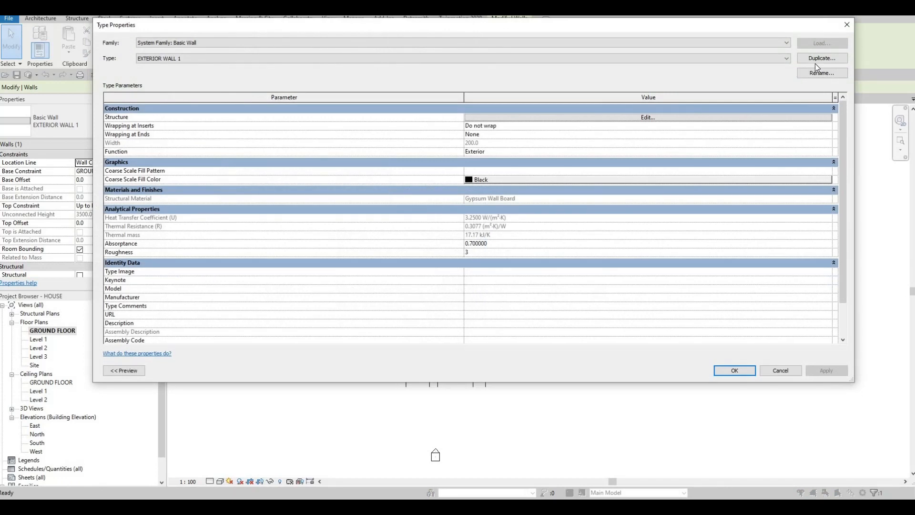
pyautogui.click(818, 59)
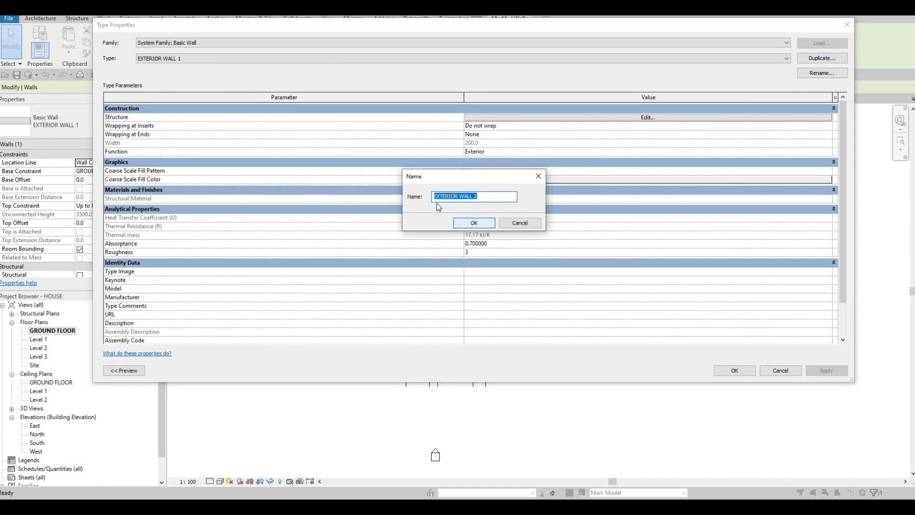
pyautogui.click(474, 223)
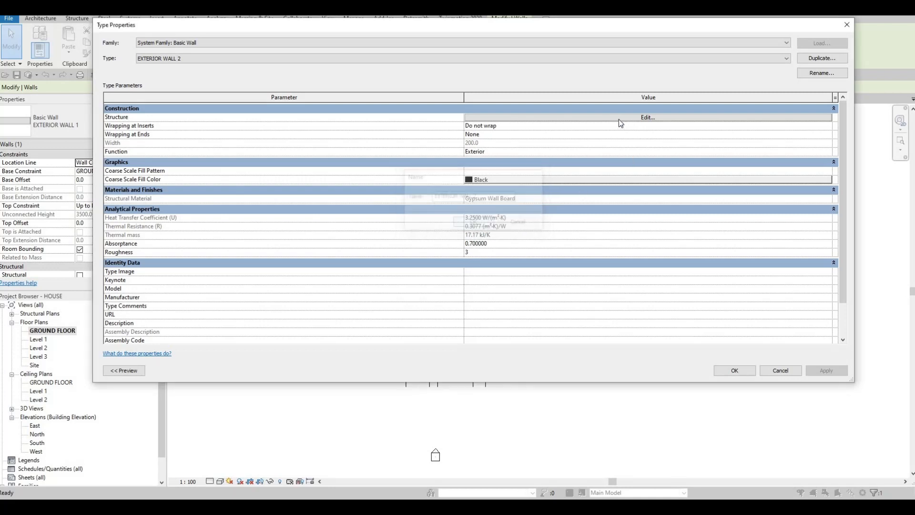
pyautogui.click(620, 117)
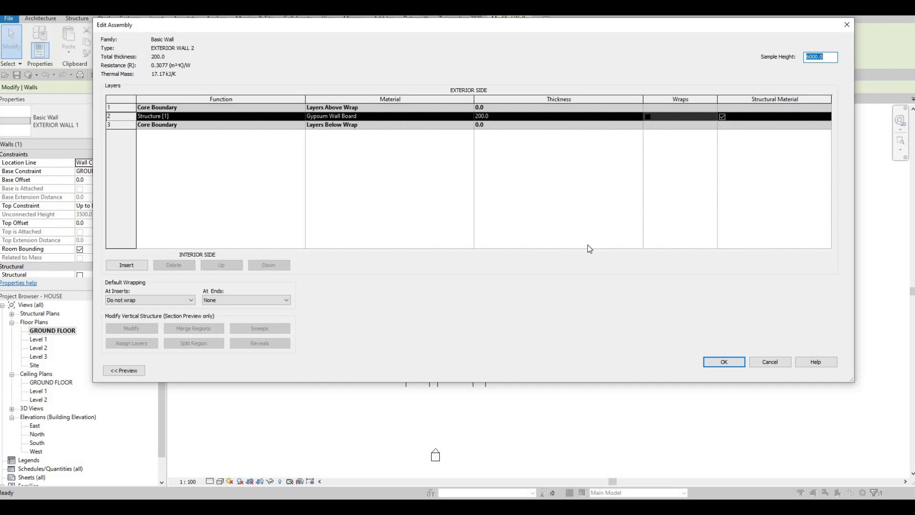
pyautogui.click(725, 361)
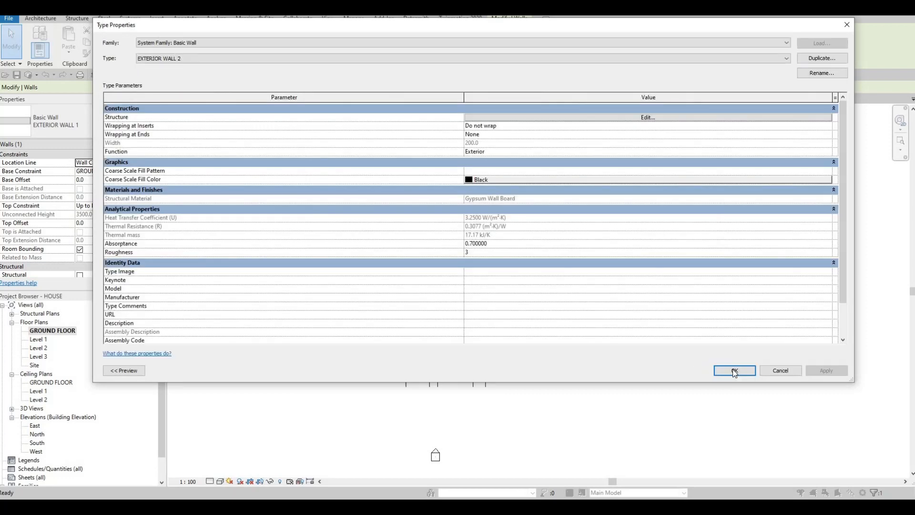
pyautogui.click(734, 371)
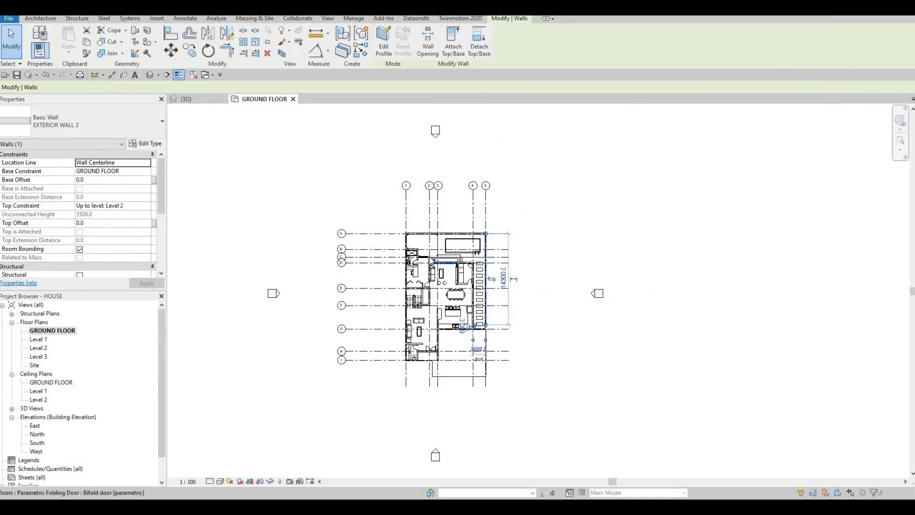
# Change the rear wall on grid A to the EXTERIOR WALL 2 type.
pyautogui.scroll(3, 433, 263)
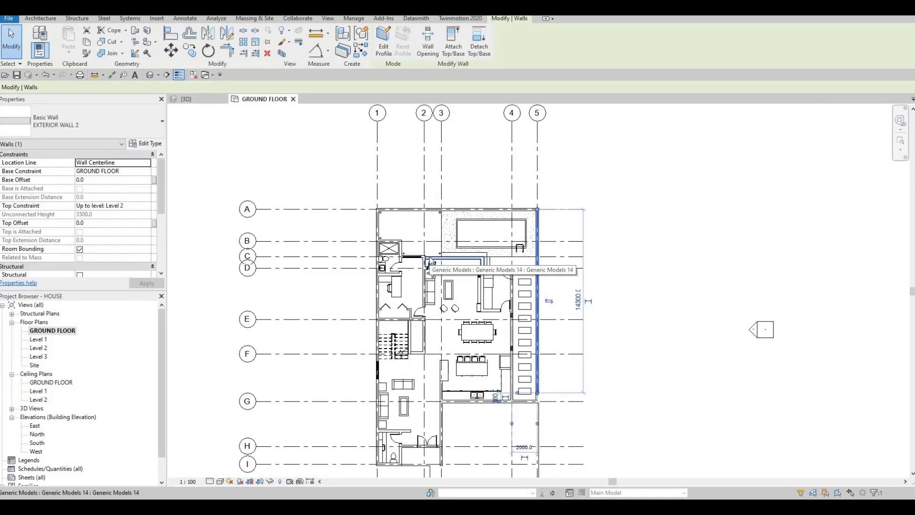
pyautogui.press('Escape')
pyautogui.press('Escape')
pyautogui.click(467, 209)
pyautogui.press('Escape')
pyautogui.click(386, 209)
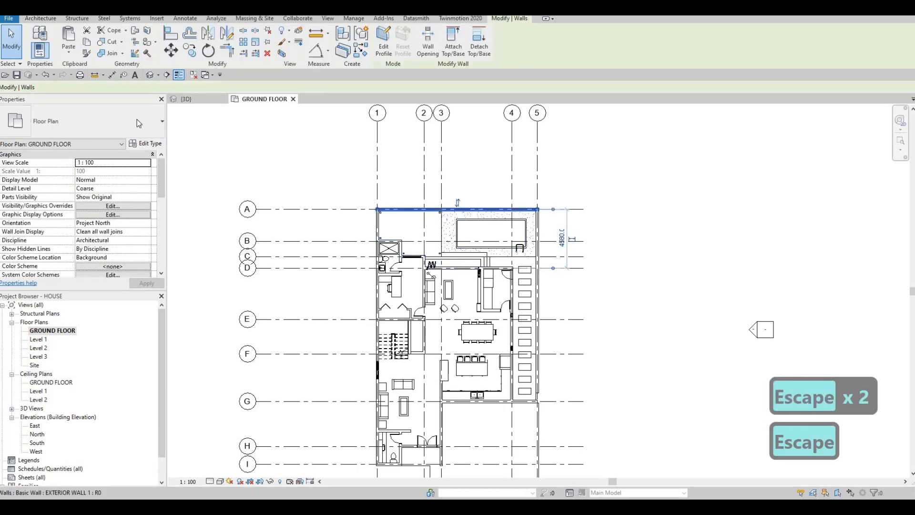
pyautogui.click(95, 122)
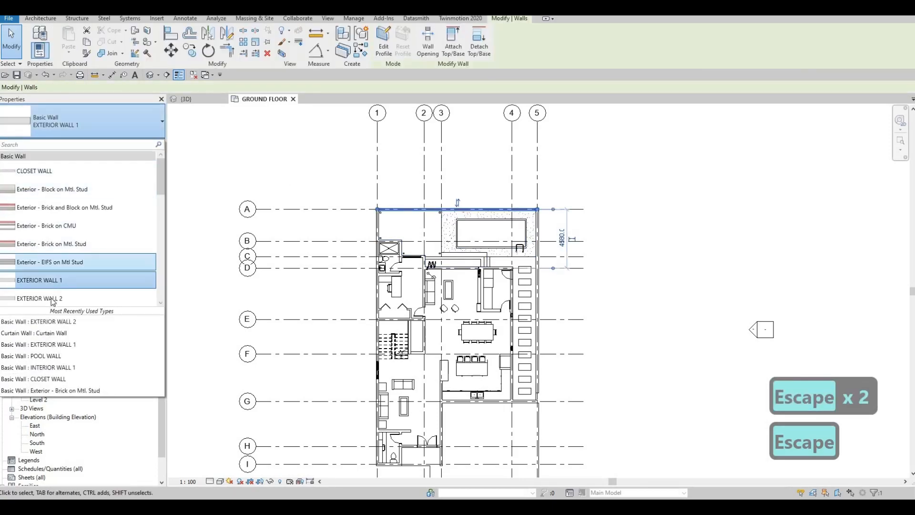
pyautogui.click(40, 299)
# Pull the upper end of the EXTERIOR WALL 1 wall on grid 1 back from grid A to the bathroom corner at grid B.
pyautogui.scroll(4, 370, 219)
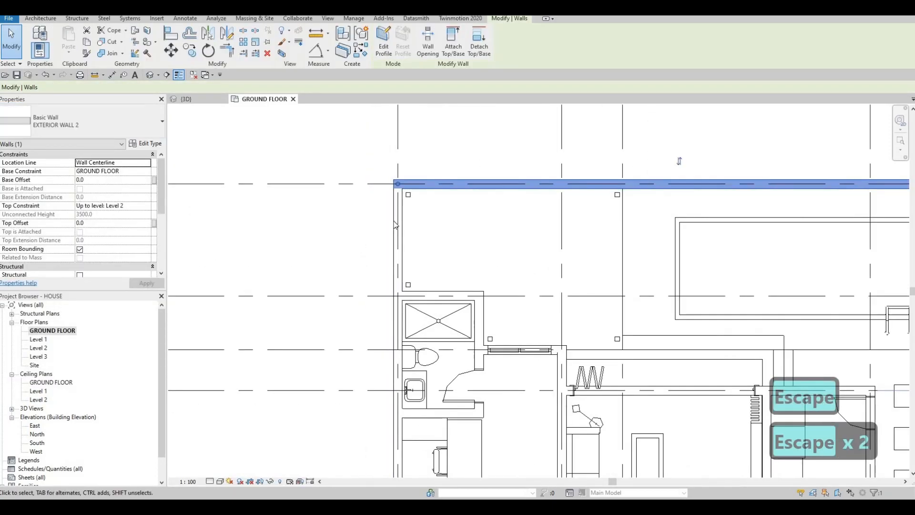
pyautogui.click(398, 210)
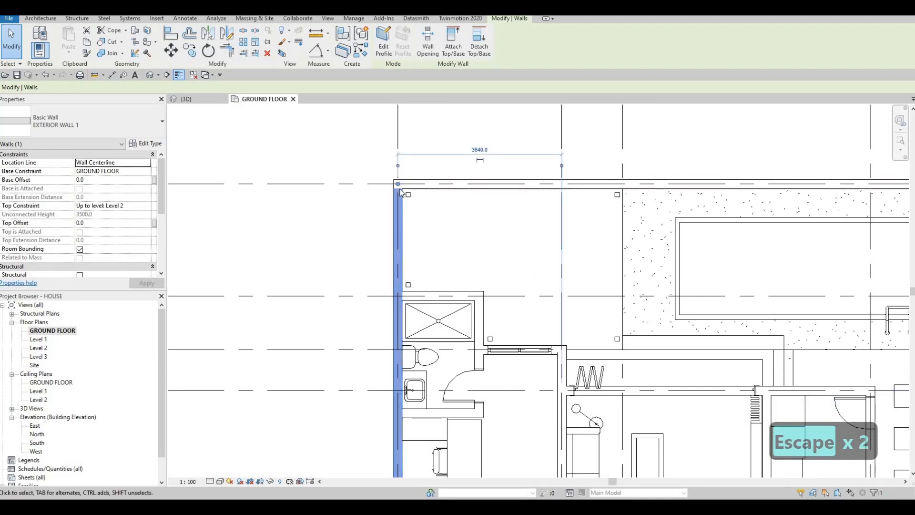
pyautogui.moveTo(398, 184); pyautogui.dragTo(403, 292)
pyautogui.press('Escape')
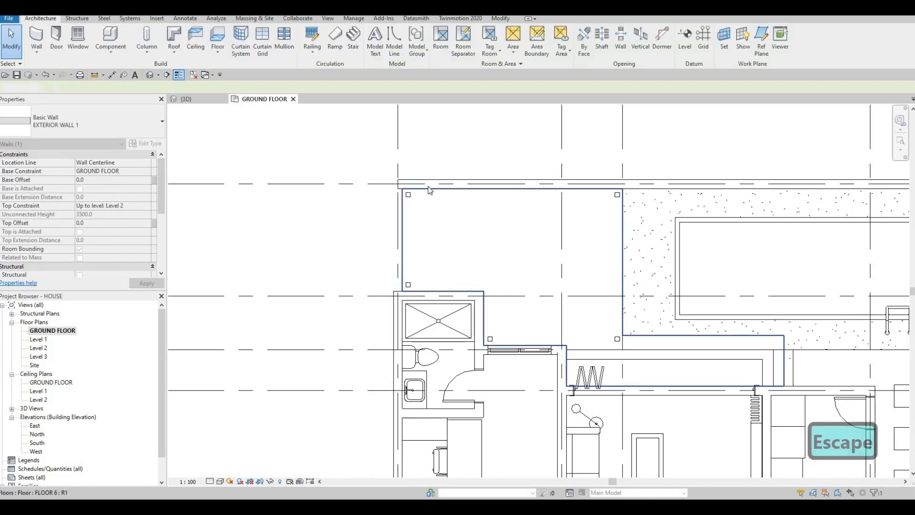
pyautogui.press('Escape')
# Draw a matching EXTERIOR WALL 2 segment about 1700 mm long along grid 1, starting from the rear wall's corner at grid A.
pyautogui.click(428, 186)
pyautogui.press('Escape')
pyautogui.click(428, 184)
pyautogui.press('c')
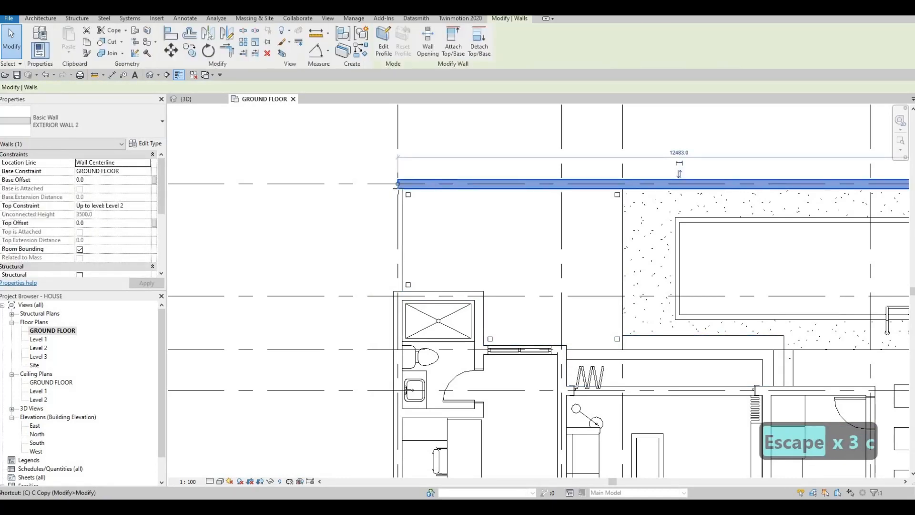
pyautogui.press('s')
pyautogui.click(398, 185)
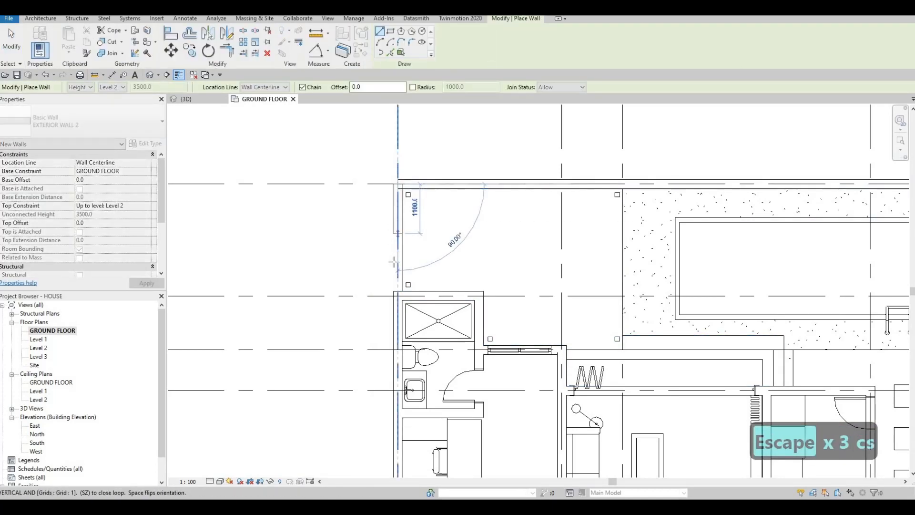
pyautogui.press('Escape')
pyautogui.press('Escape')
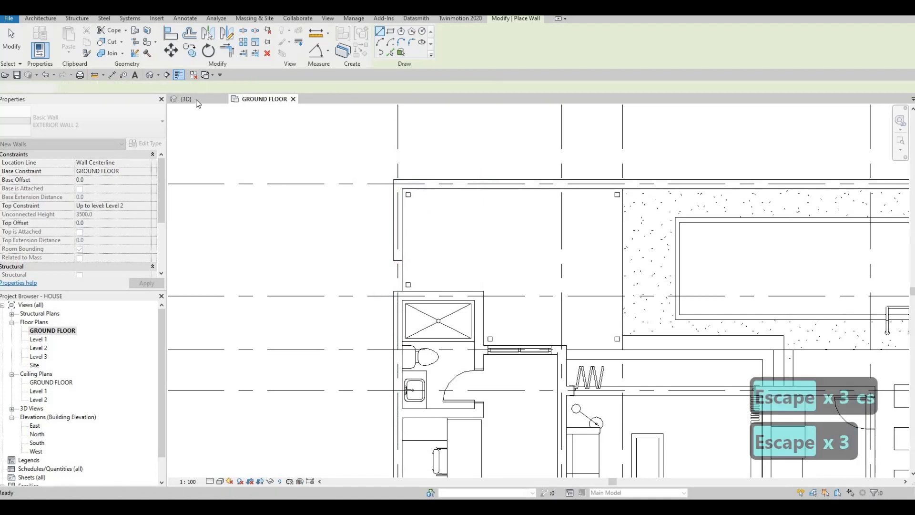
# In the 3D view, lower the top of the exterior side wall along the stepping slabs and set its Top Offset to -1000.
pyautogui.click(196, 101)
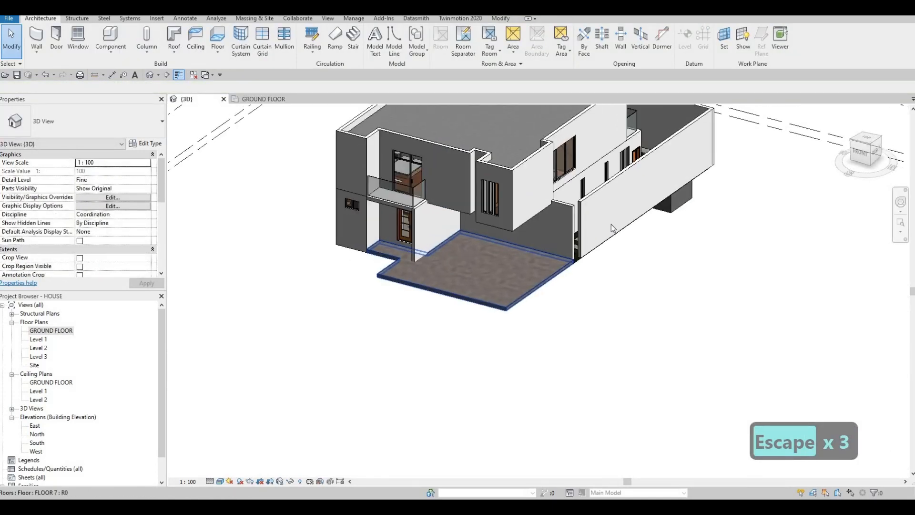
pyautogui.keyDown('shift'); pyautogui.moveTo(612, 228); pyautogui.dragTo(641, 196, button='middle'); pyautogui.keyUp('shift')
pyautogui.click(672, 198)
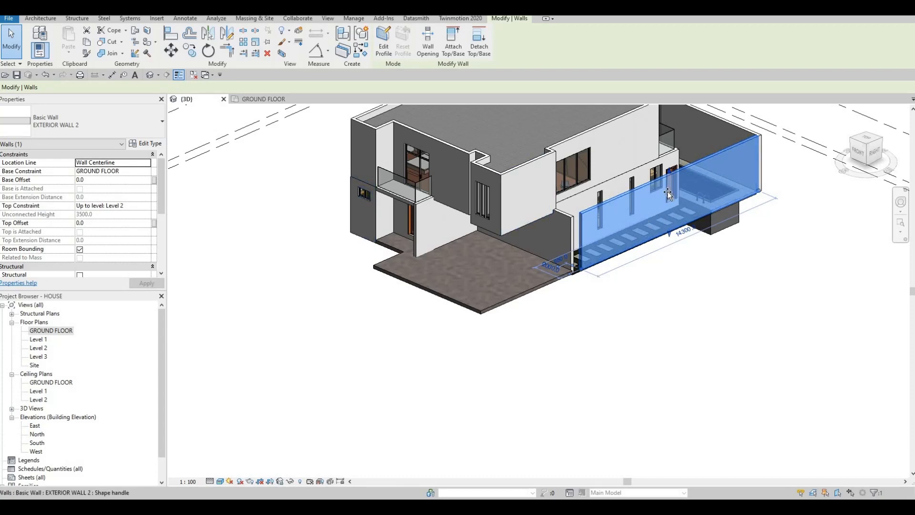
pyautogui.moveTo(669, 190); pyautogui.dragTo(689, 209)
pyautogui.moveTo(698, 140); pyautogui.dragTo(611, 175, button='middle')
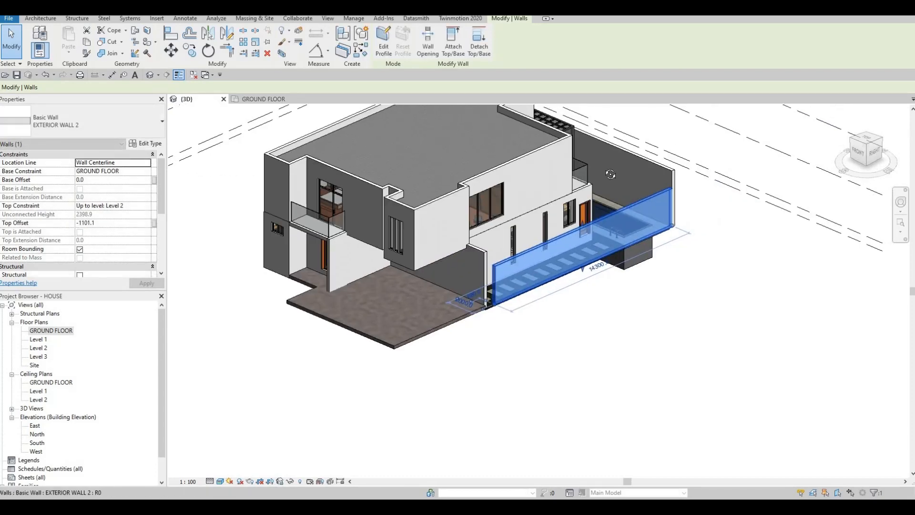
pyautogui.keyDown('shift'); pyautogui.moveTo(349, 237); pyautogui.dragTo(128, 216, button='middle'); pyautogui.keyUp('shift')
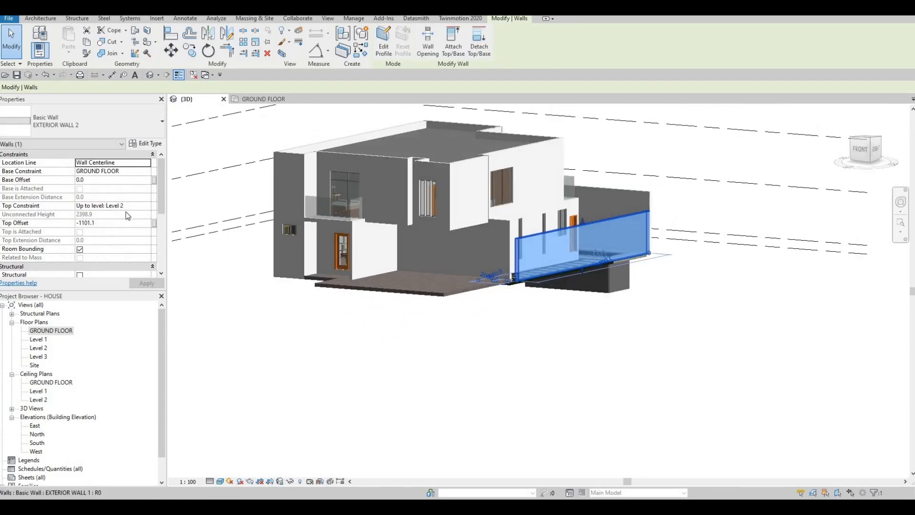
pyautogui.click(104, 223)
pyautogui.write('-')
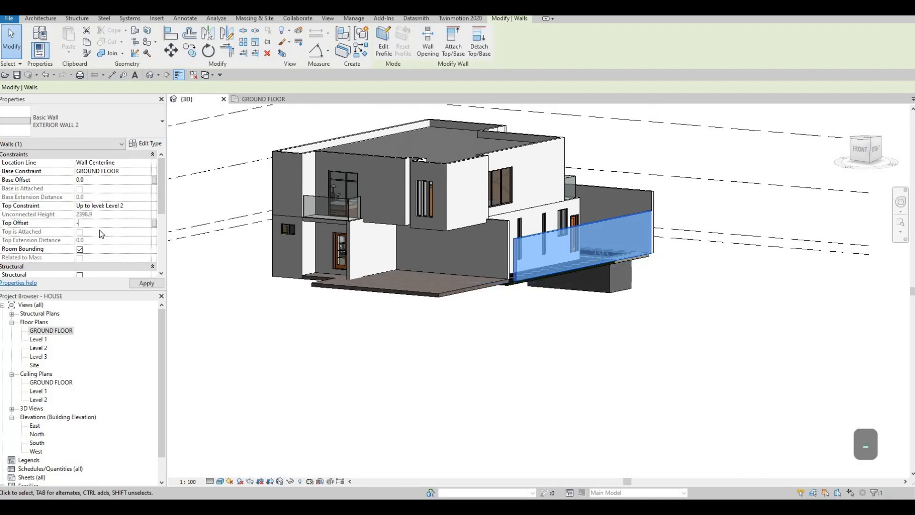
pyautogui.write('1000')
pyautogui.press('Return')
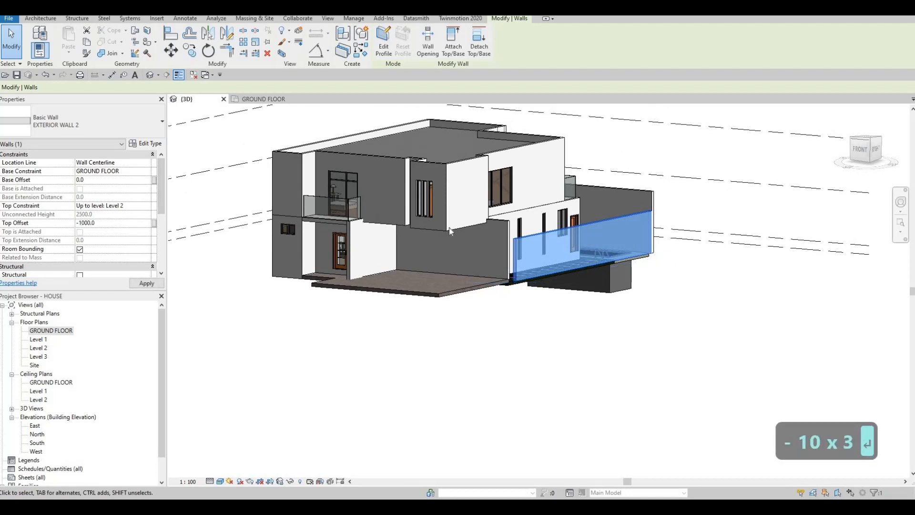
pyautogui.press('Escape')
pyautogui.press('Escape')
# Set the Top Offset of the rear wall and the short wall beside the pergola to -1000.
pyautogui.click(615, 209)
pyautogui.keyDown('shift'); pyautogui.moveTo(535, 212); pyautogui.dragTo(535, 178, button='middle'); pyautogui.keyUp('shift')
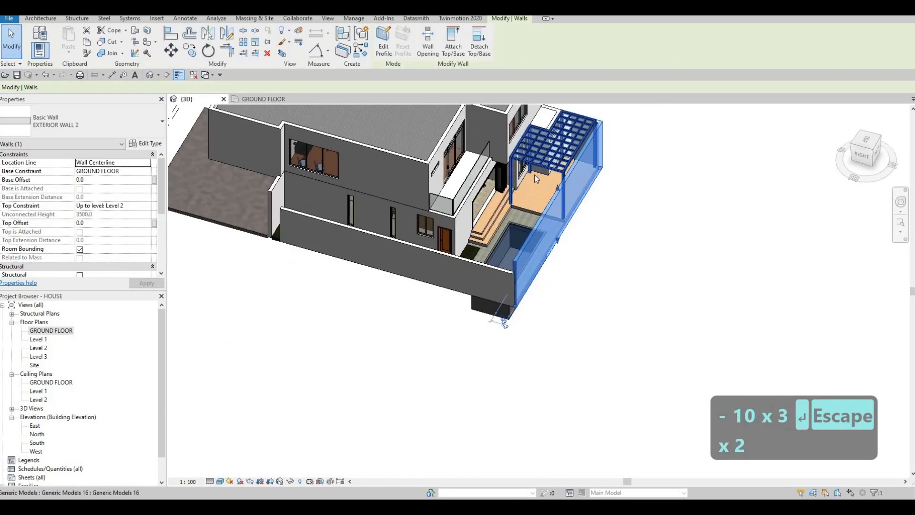
pyautogui.keyDown('shift'); pyautogui.moveTo(653, 150); pyautogui.dragTo(593, 149, button='middle'); pyautogui.keyUp('shift')
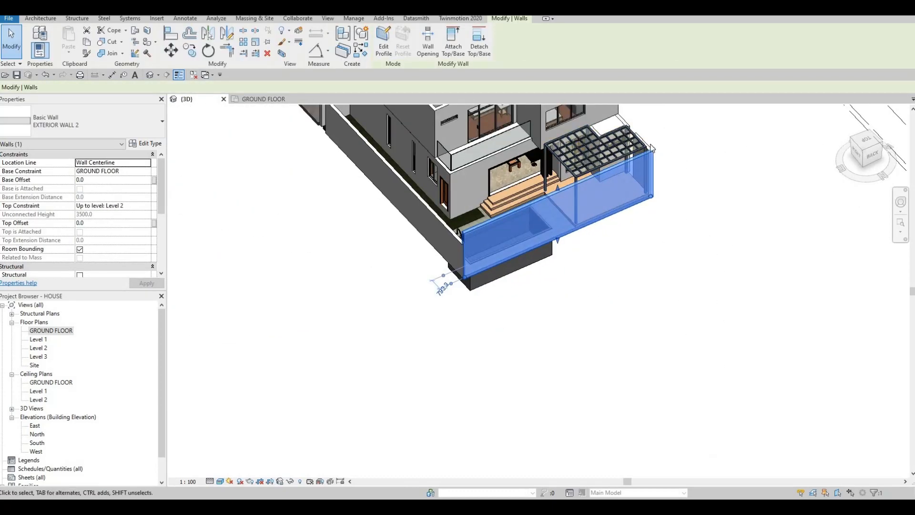
pyautogui.keyDown('ctrl'); pyautogui.click(648, 149); pyautogui.keyUp('ctrl')
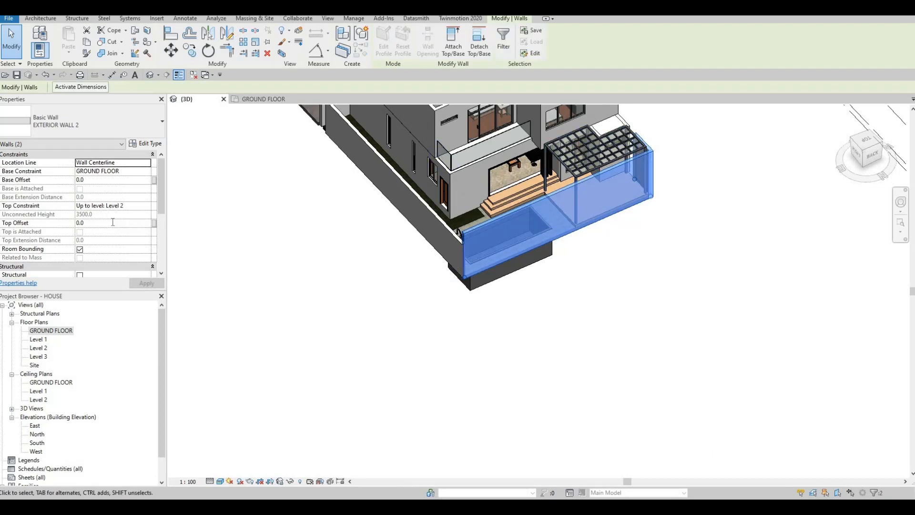
pyautogui.write('-1')
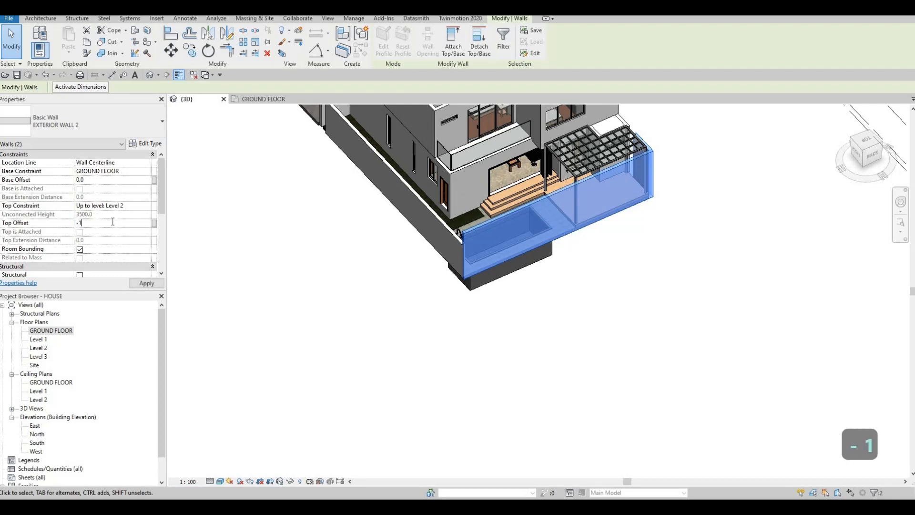
pyautogui.write('000')
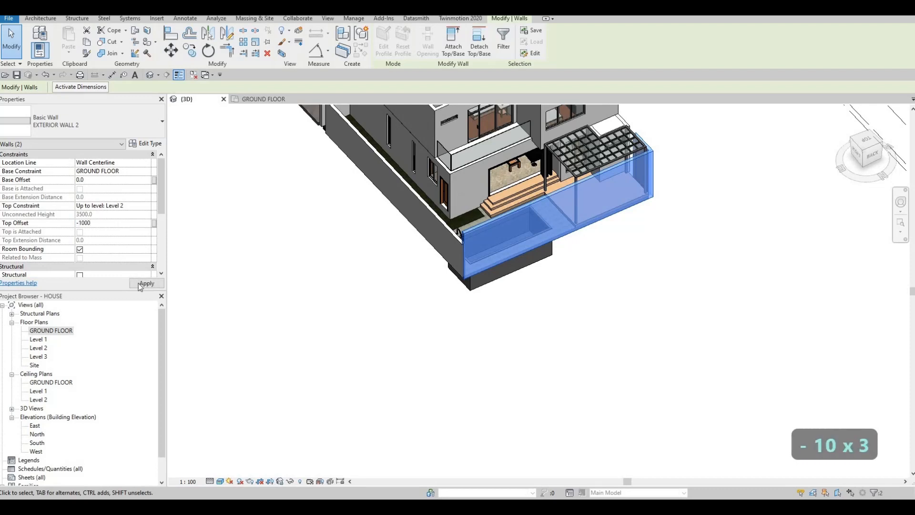
pyautogui.press('Escape')
pyautogui.press('Escape')
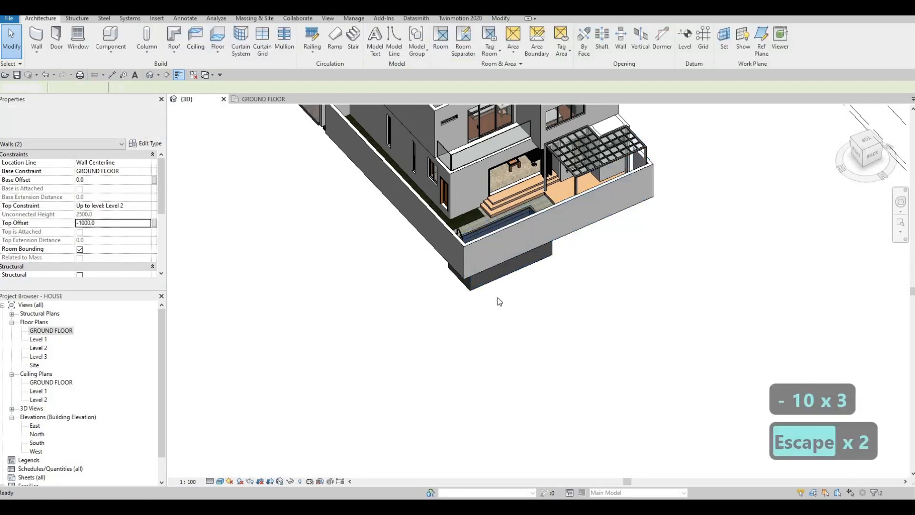
# In the GROUND FLOOR plan, extend the short wall on grid 1 to meet the bathroom wall at grid B.
pyautogui.keyDown('shift'); pyautogui.moveTo(498, 300); pyautogui.dragTo(43, 335, button='middle'); pyautogui.keyUp('shift')
pyautogui.click(263, 99)
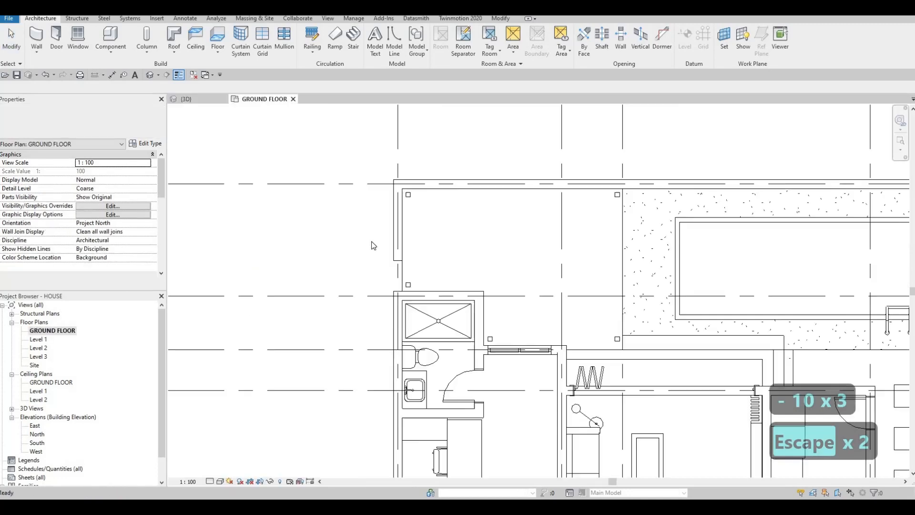
pyautogui.press('Escape')
pyautogui.click(399, 263)
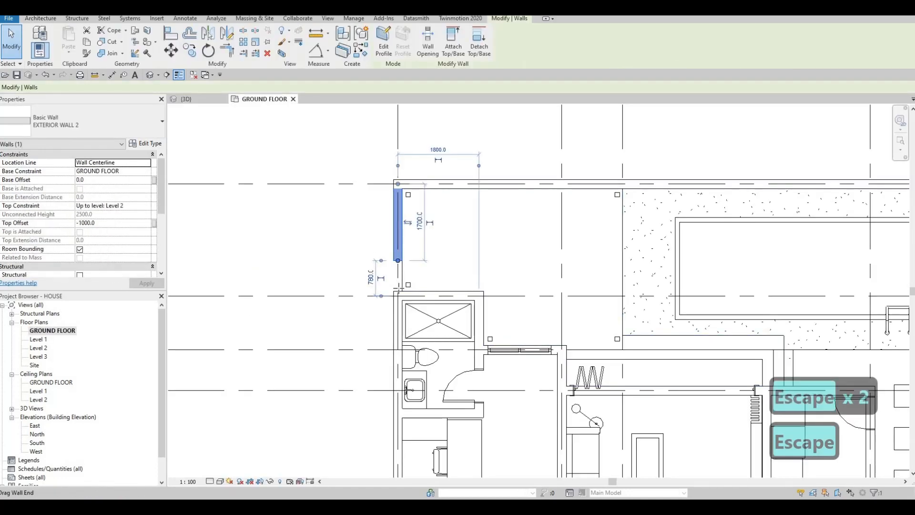
pyautogui.moveTo(398, 261); pyautogui.dragTo(398, 291)
pyautogui.press('Escape')
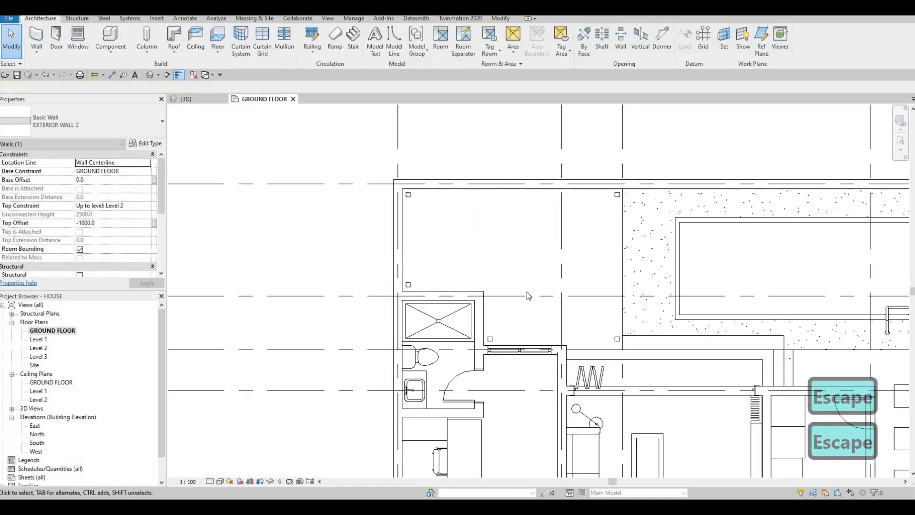
# Shorten the wall on grid G by pulling its end from grid 5 back to the wall on grid 4.
pyautogui.scroll(-4, 619, 295)
pyautogui.moveTo(705, 302); pyautogui.dragTo(580, 264, button='middle')
pyautogui.scroll(-2, 586, 267)
pyautogui.moveTo(629, 463); pyautogui.dragTo(605, 279, button='middle')
pyautogui.scroll(3, 604, 278)
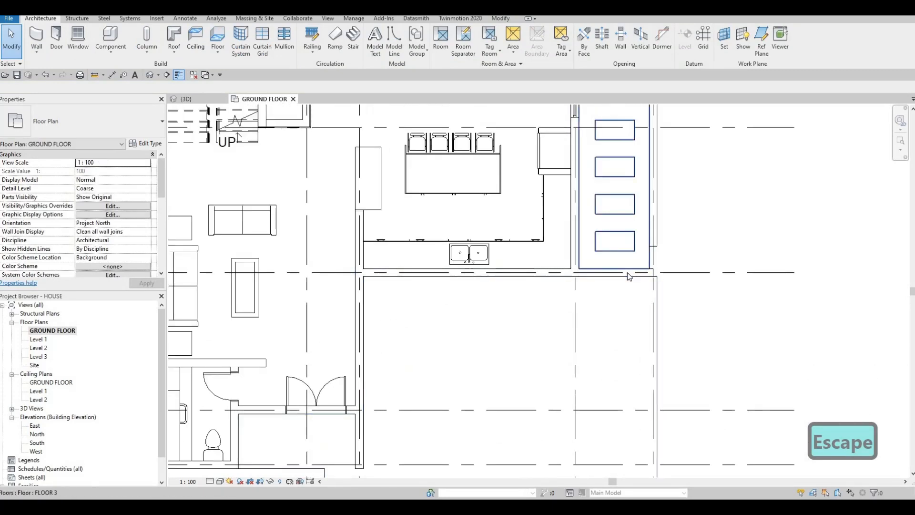
pyautogui.click(646, 273)
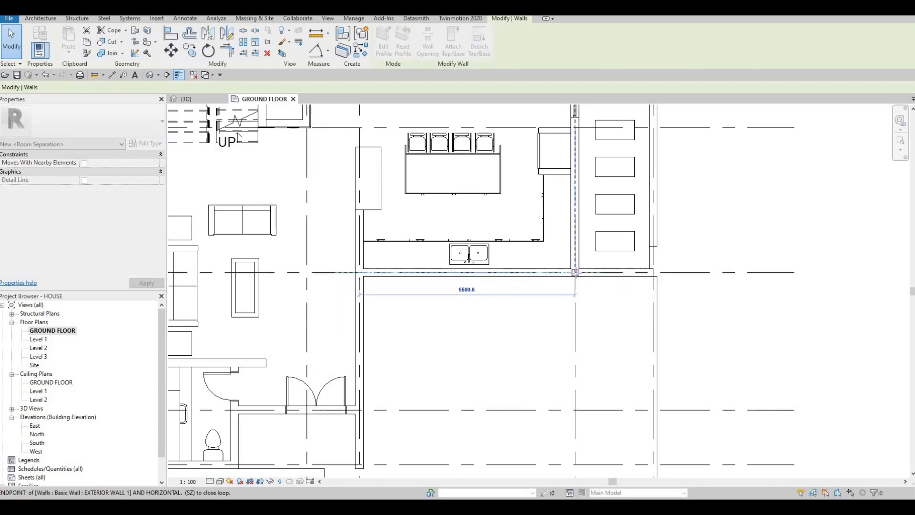
pyautogui.press('Escape')
pyautogui.press('Escape')
# Draw a 1500 mm EXTERIOR WALL 2 segment along grid G from grid 5 toward grid 4, matching the boundary side wall's properties.
pyautogui.click(657, 234)
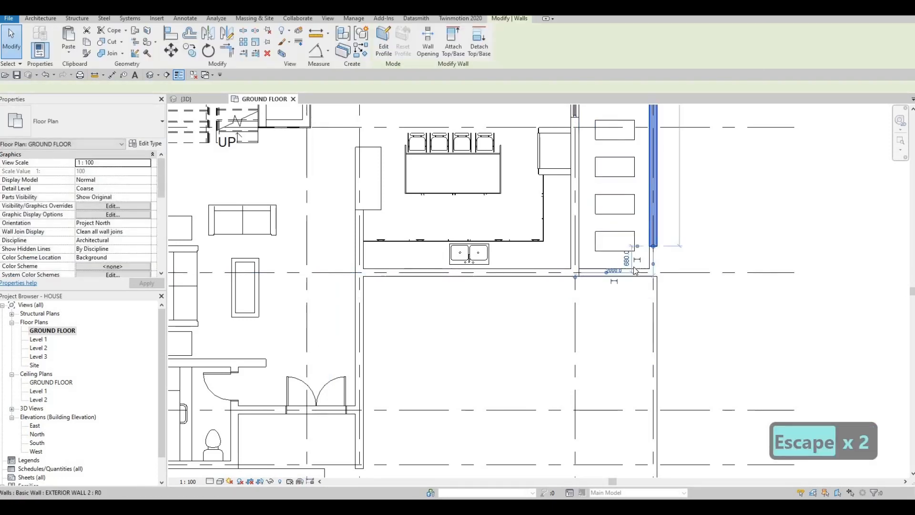
pyautogui.scroll(2, 665, 234)
pyautogui.press('Escape')
pyautogui.click(673, 232)
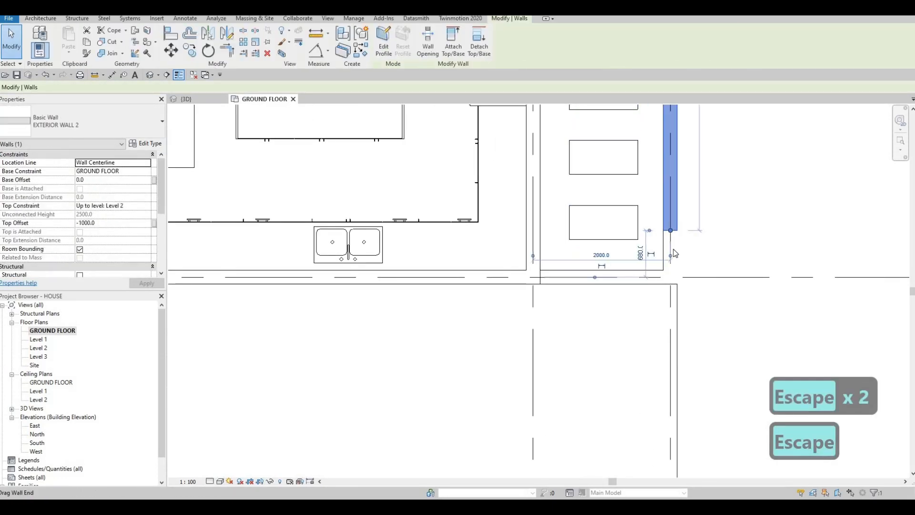
pyautogui.press('c')
pyautogui.press('s')
pyautogui.click(577, 285)
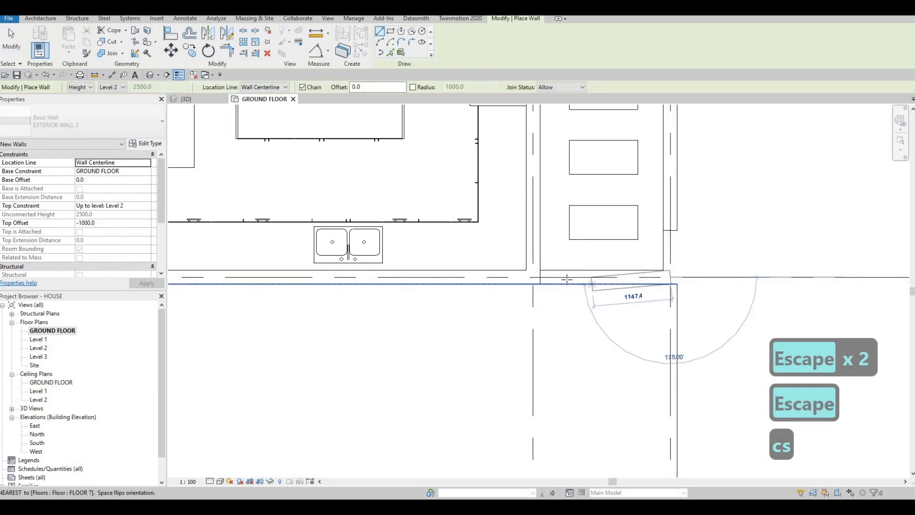
pyautogui.press('Escape')
pyautogui.press('Escape')
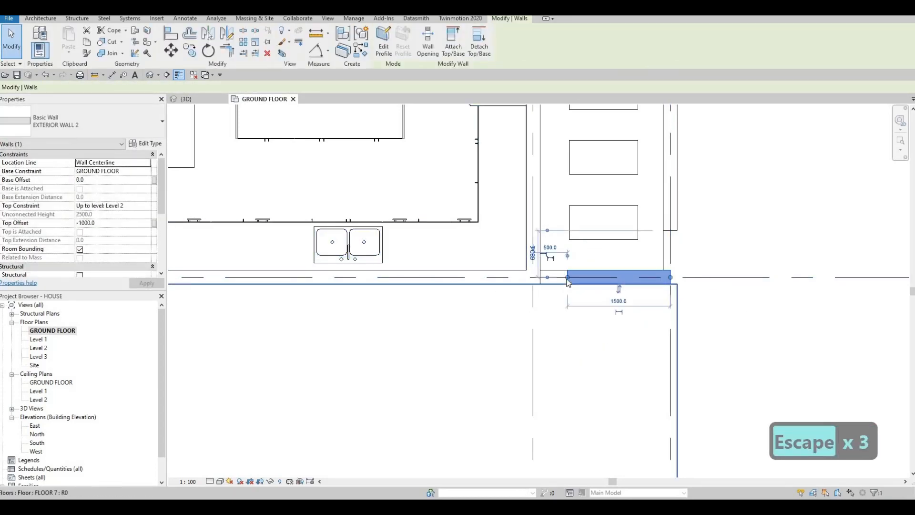
# Stretch the new grid G wall's free end to the house wall on grid 4.
pyautogui.moveTo(568, 278); pyautogui.dragTo(541, 277)
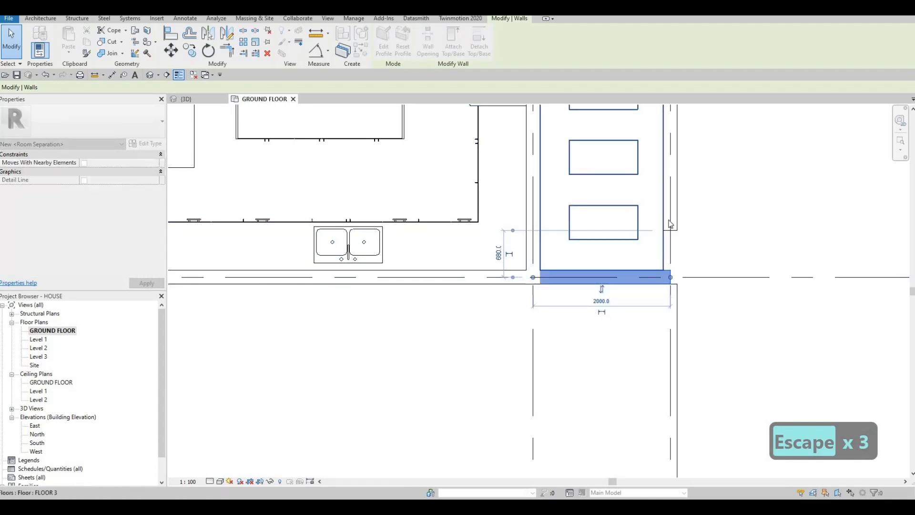
pyautogui.click(671, 224)
pyautogui.press('Escape')
pyautogui.press('Escape')
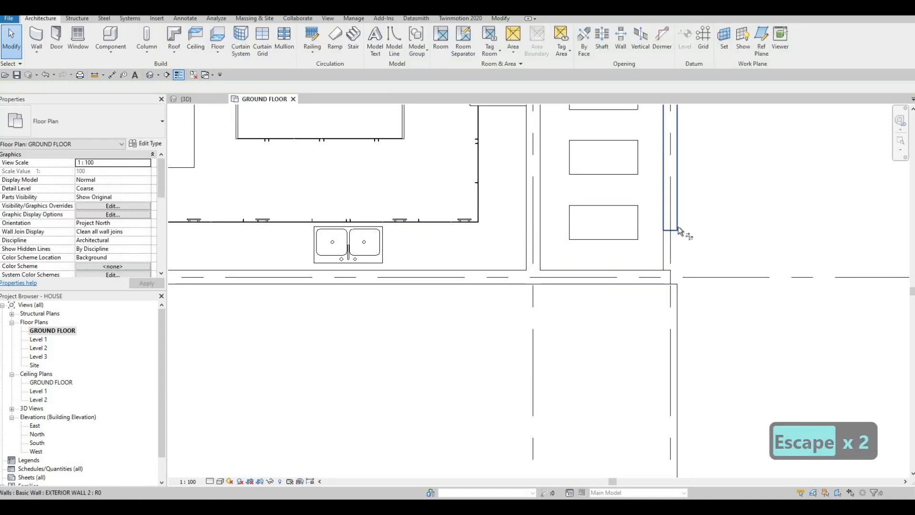
# Trim the boundary side wall and the new grid G wall into a corner at grid 5.
pyautogui.press('t')
pyautogui.press('r')
pyautogui.click(670, 261)
pyautogui.click(653, 275)
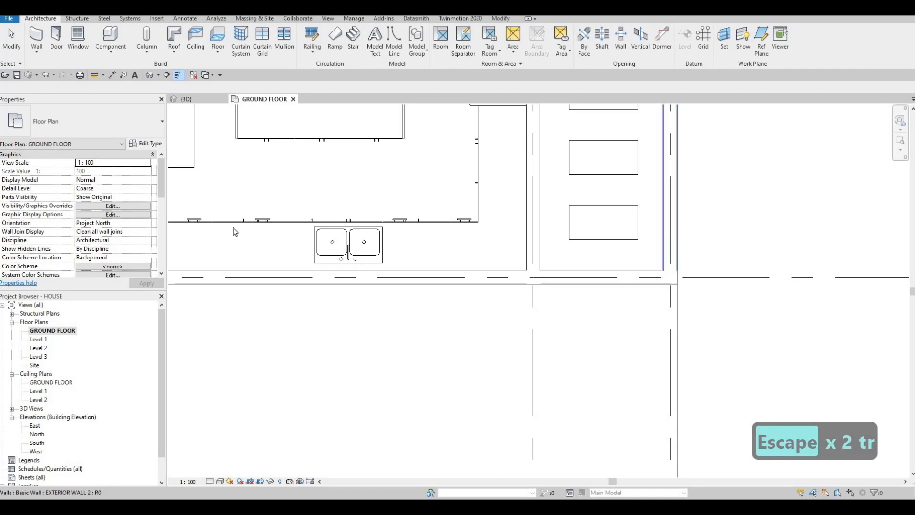
pyautogui.press('Escape')
pyautogui.press('Escape')
# In the 3D view, select the four EXTERIOR WALL 2 boundary walls together.
pyautogui.click(176, 101)
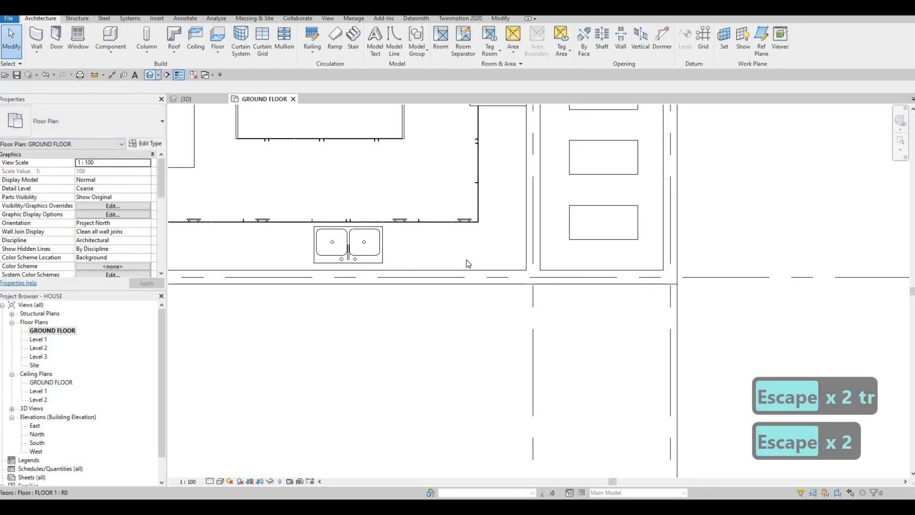
pyautogui.keyDown('shift'); pyautogui.moveTo(825, 212); pyautogui.dragTo(519, 256, button='middle'); pyautogui.keyUp('shift')
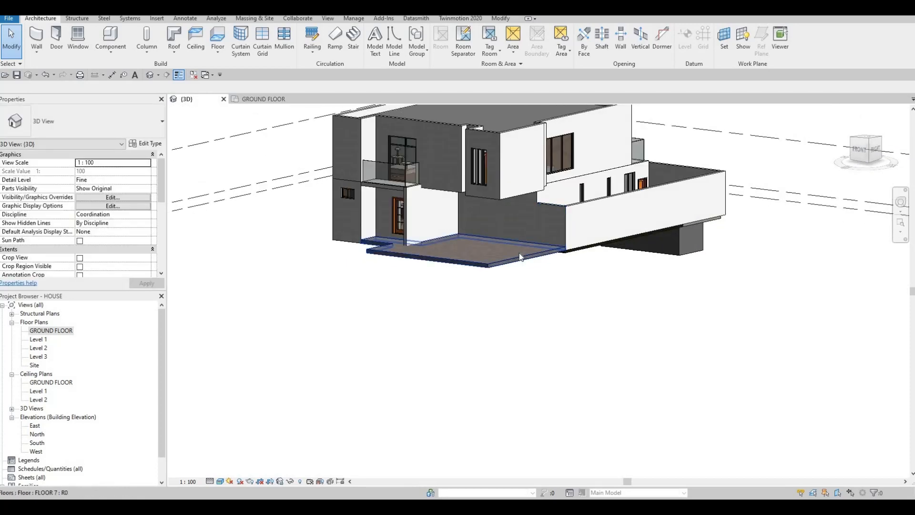
pyautogui.click(546, 218)
pyautogui.keyDown('shift'); pyautogui.moveTo(560, 256); pyautogui.dragTo(582, 157, button='middle'); pyautogui.keyUp('shift')
pyautogui.keyDown('ctrl'); pyautogui.click(599, 129); pyautogui.keyUp('ctrl')
pyautogui.keyDown('ctrl'); pyautogui.click(551, 150); pyautogui.keyUp('ctrl')
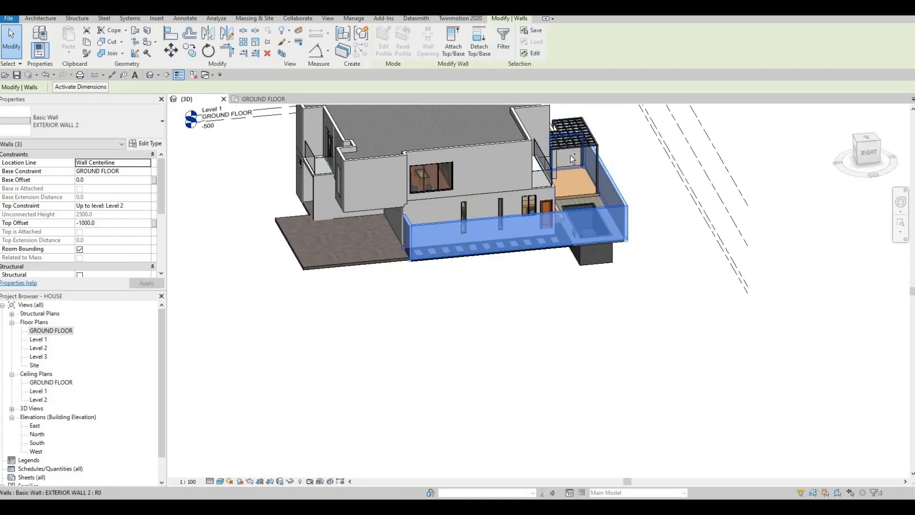
pyautogui.click(146, 143)
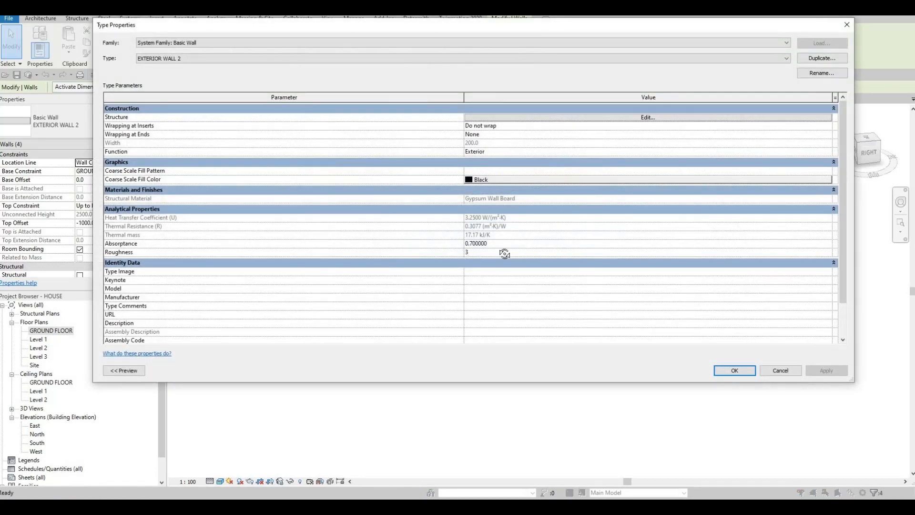
pyautogui.press('Escape')
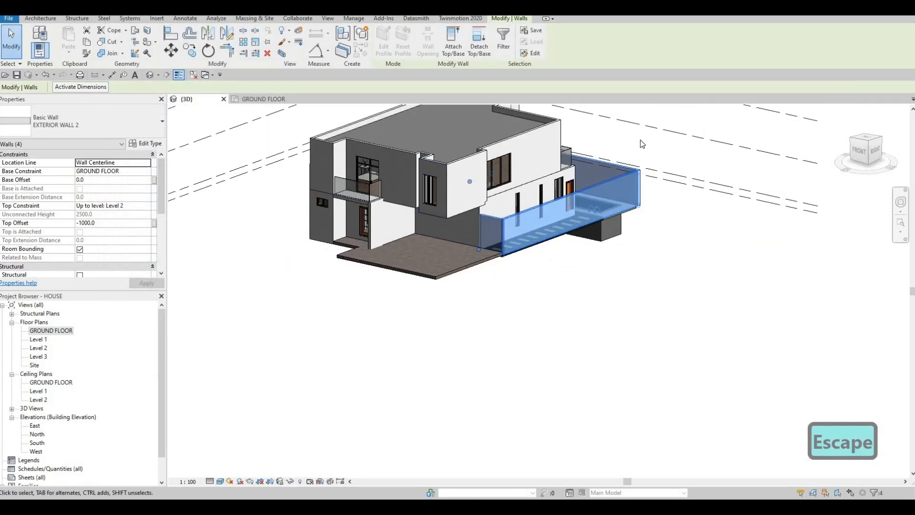
# In the EXTERIOR WALL 2 type, assign a duplicate of the Gypsum Wall Board material to the structure layer.
pyautogui.click(146, 143)
pyautogui.click(821, 58)
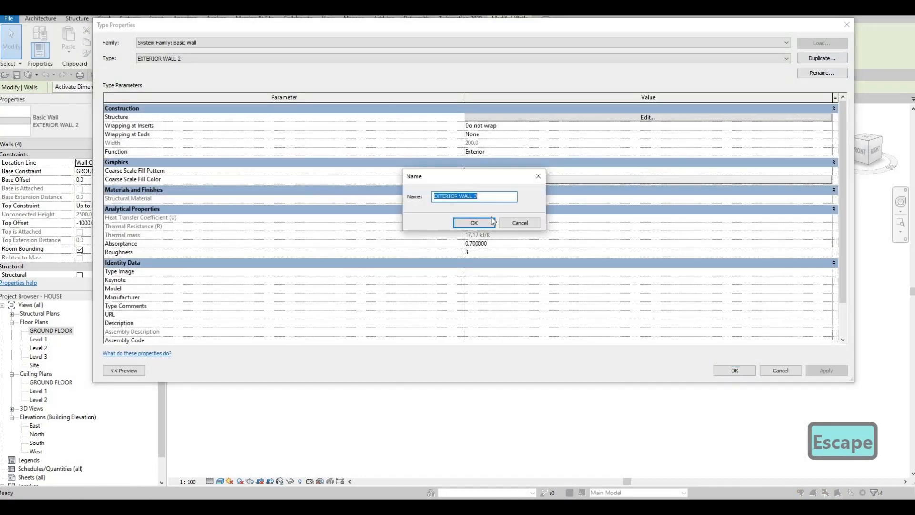
pyautogui.press('Escape')
pyautogui.click(622, 117)
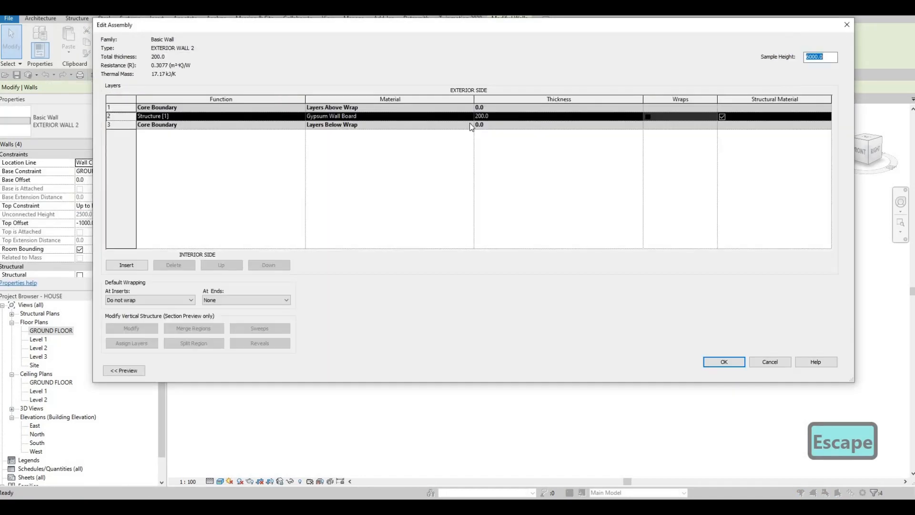
pyautogui.click(467, 116)
pyautogui.click(466, 116)
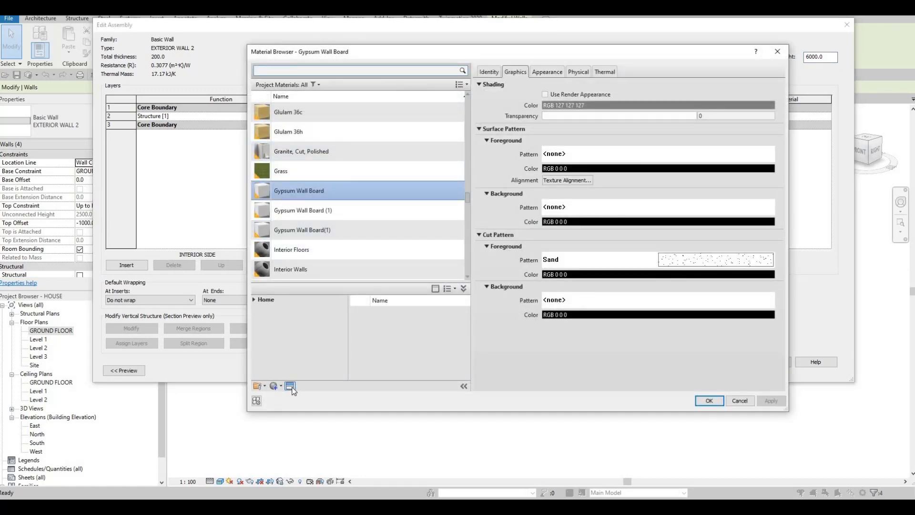
pyautogui.click(277, 385)
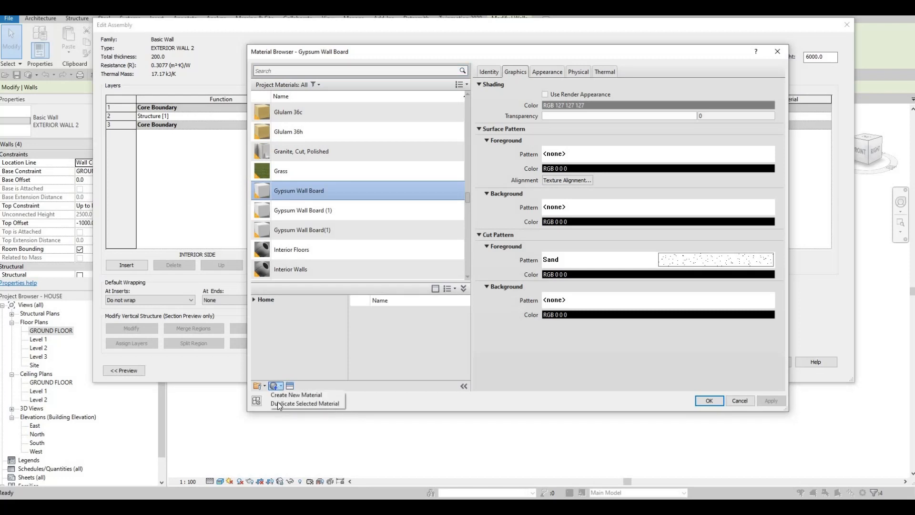
pyautogui.press('Return')
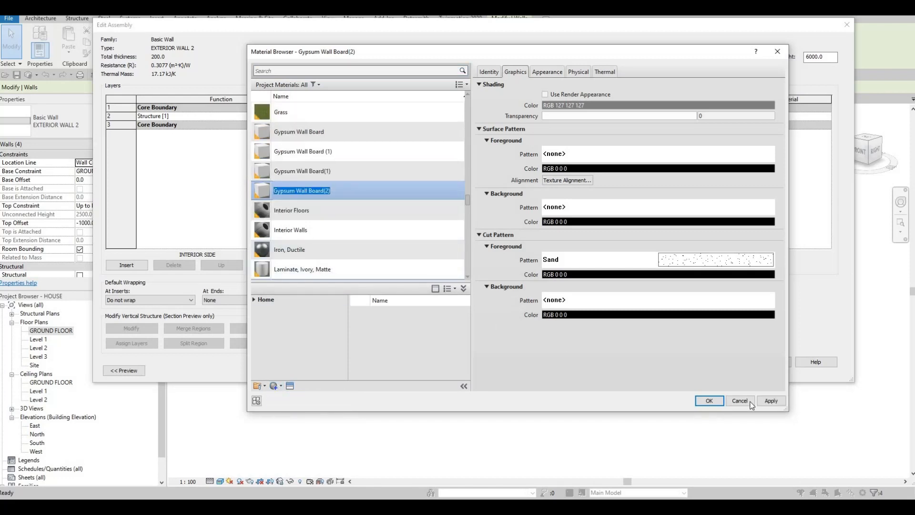
pyautogui.click(720, 402)
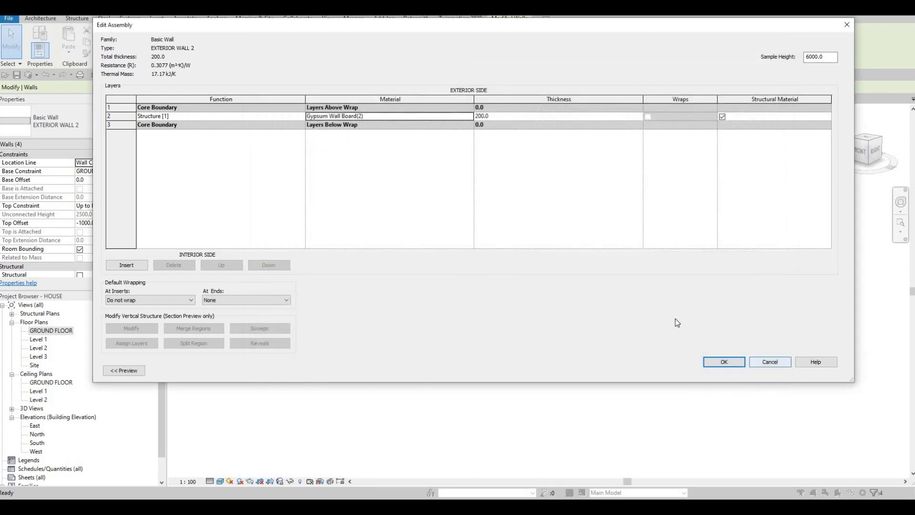
pyautogui.click(732, 361)
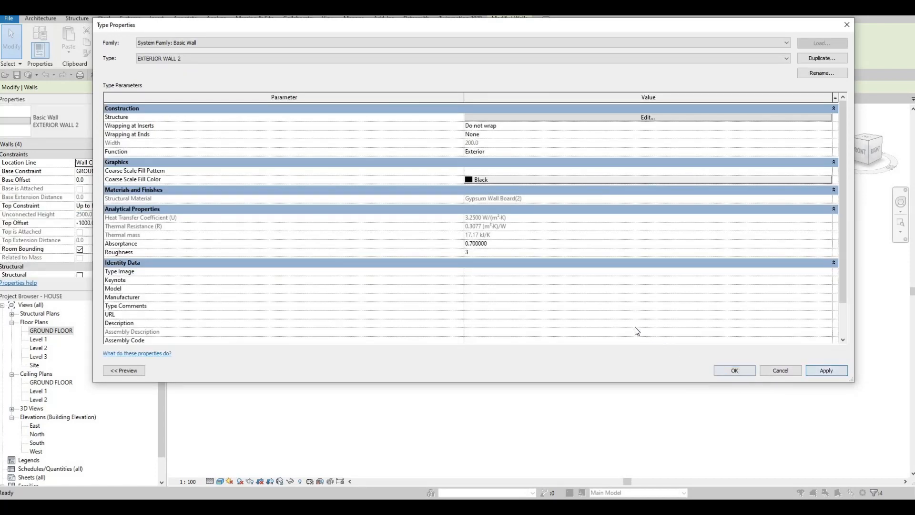
pyautogui.click(734, 371)
pyautogui.moveTo(458, 324); pyautogui.dragTo(484, 345, button='middle')
pyautogui.press('Escape')
pyautogui.press('Escape')
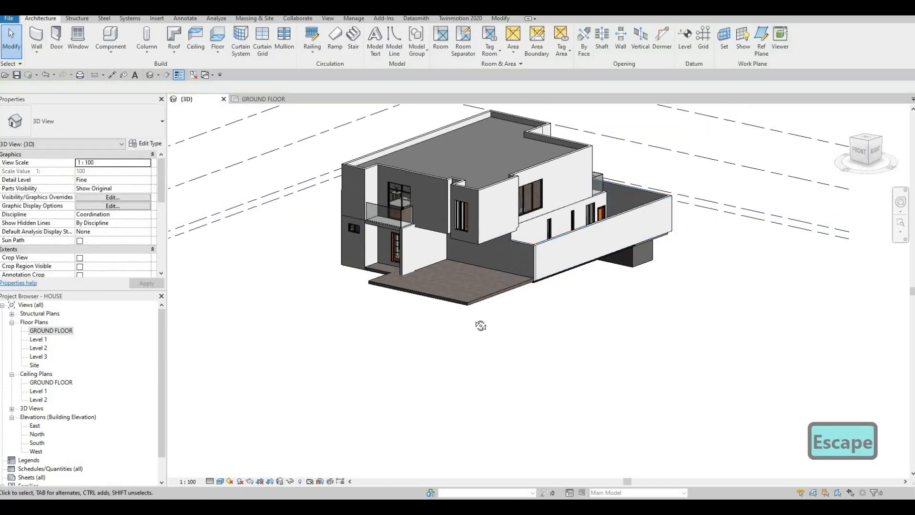
# Select the short upper-floor wall at the overhanging corner in 3D and open the Level 2 plan at its grid G corner.
pyautogui.keyDown('shift'); pyautogui.moveTo(517, 253); pyautogui.dragTo(424, 224, button='middle'); pyautogui.keyUp('shift')
pyautogui.scroll(6, 376, 162)
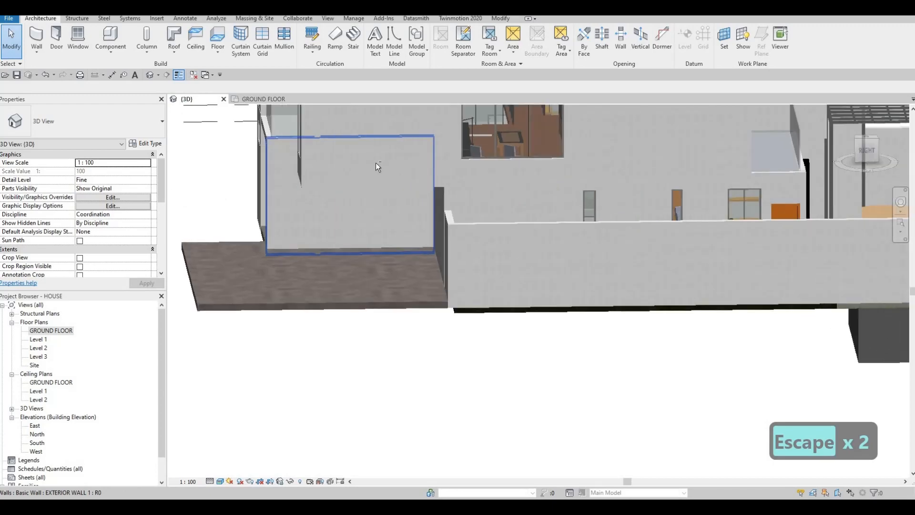
pyautogui.scroll(4, 391, 169)
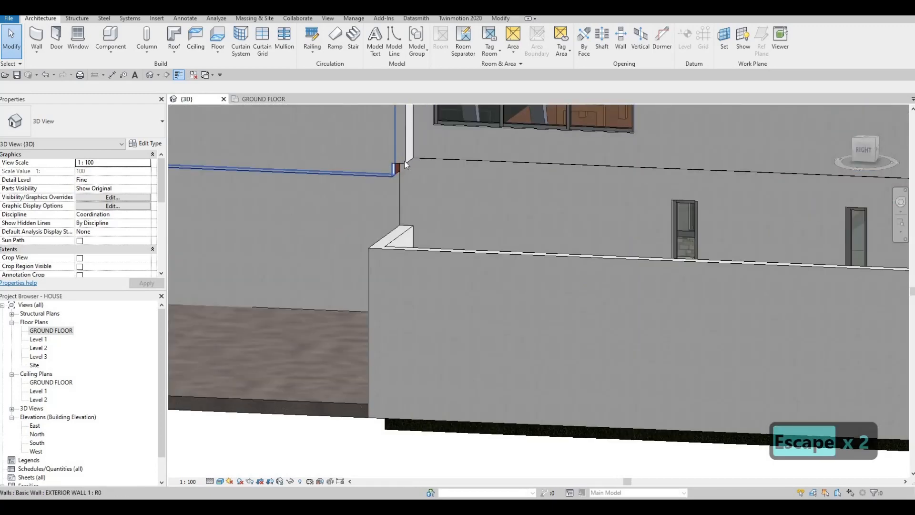
pyautogui.click(405, 160)
pyautogui.press('Escape')
pyautogui.click(402, 161)
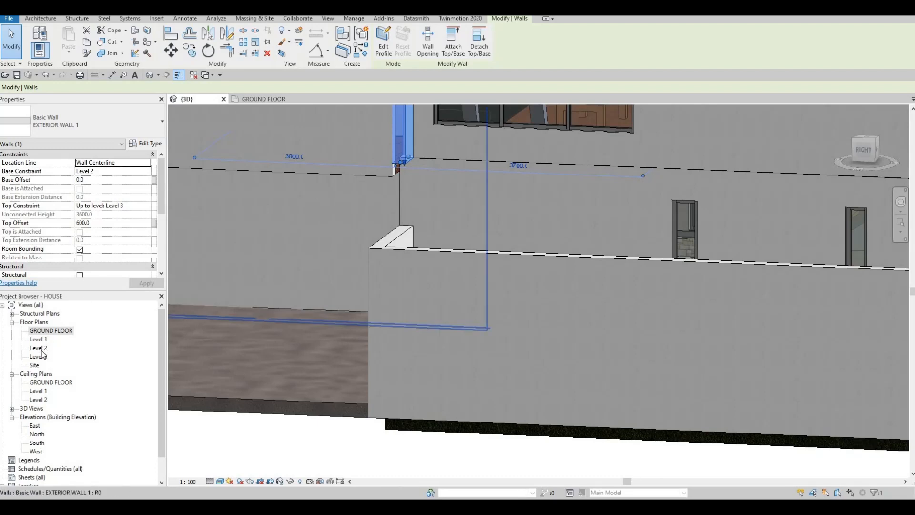
pyautogui.doubleClick(40, 349)
pyautogui.scroll(8, 587, 333)
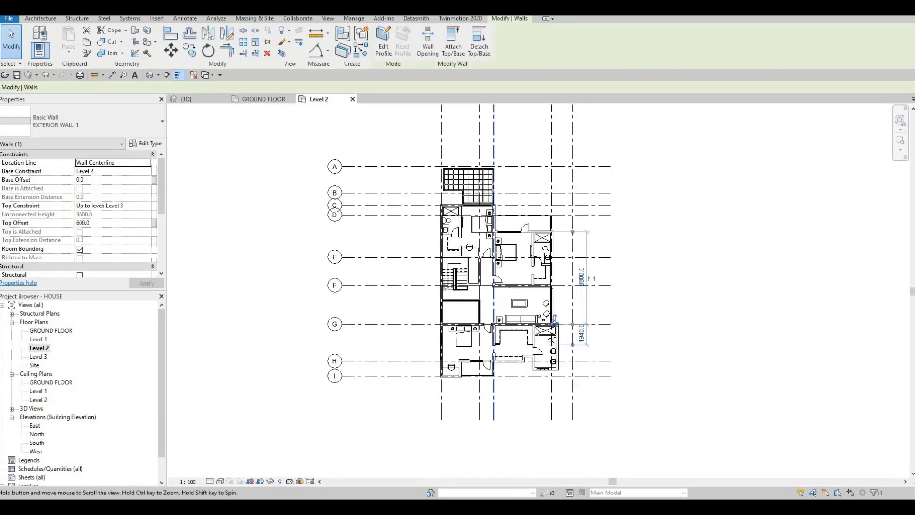
pyautogui.scroll(3, 610, 289)
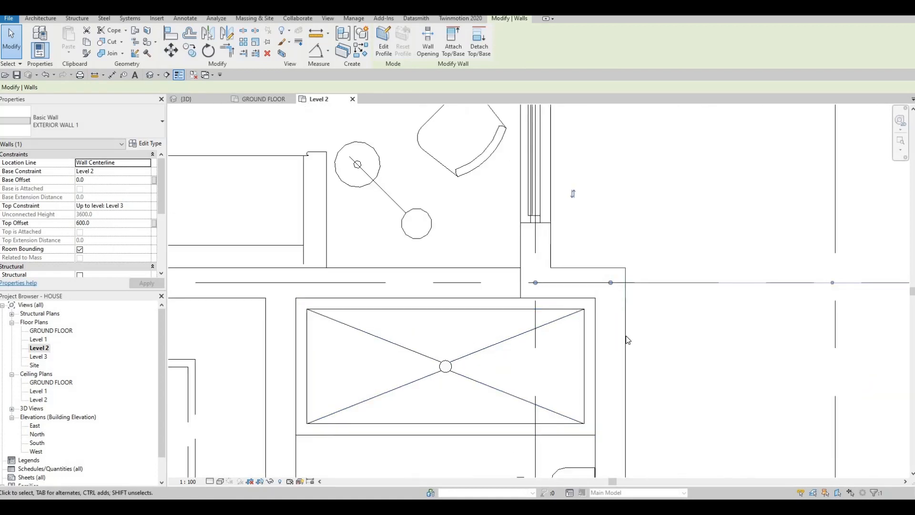
# Try alternative wall join configurations, including Square off, at the outer end of the short grid G wall.
pyautogui.click(136, 53)
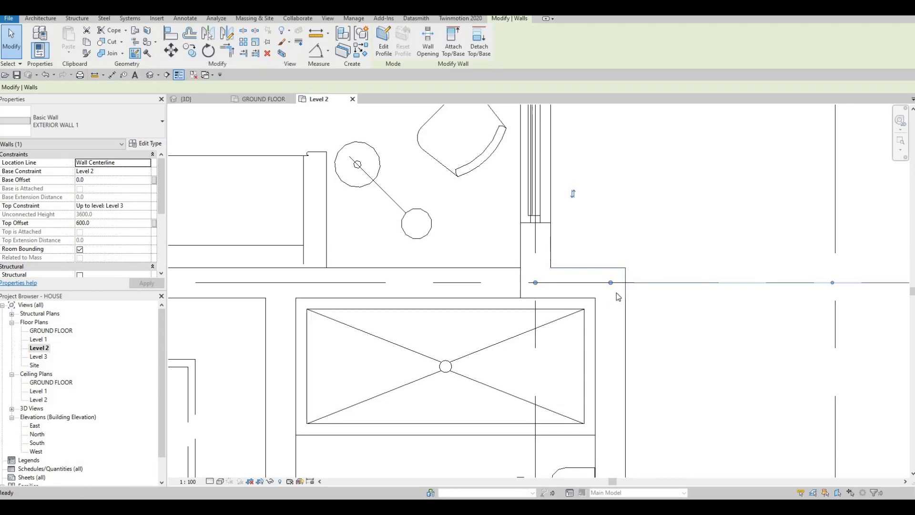
pyautogui.click(611, 282)
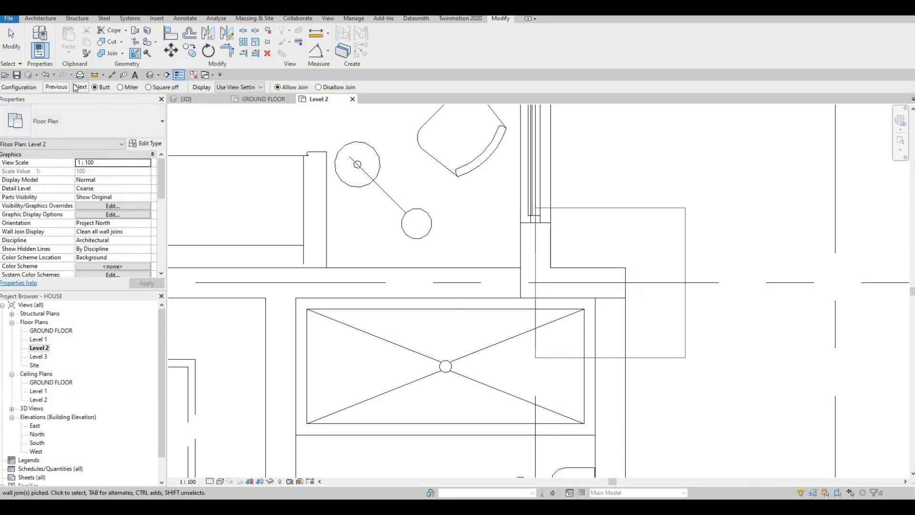
pyautogui.click(84, 87)
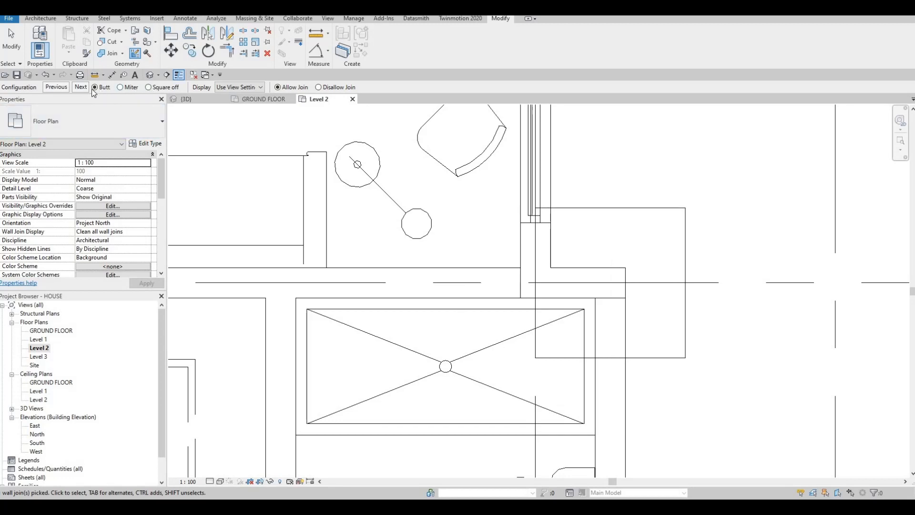
pyautogui.click(60, 88)
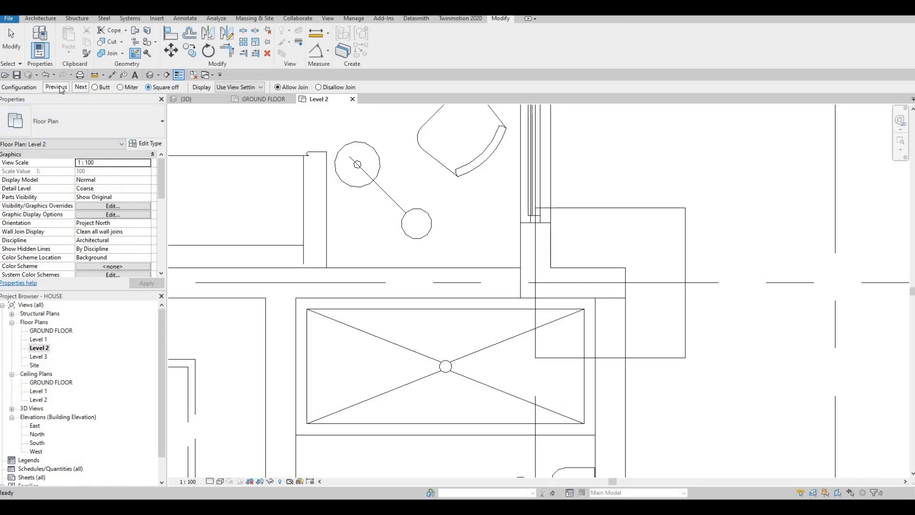
pyautogui.press('Escape')
pyautogui.press('Escape')
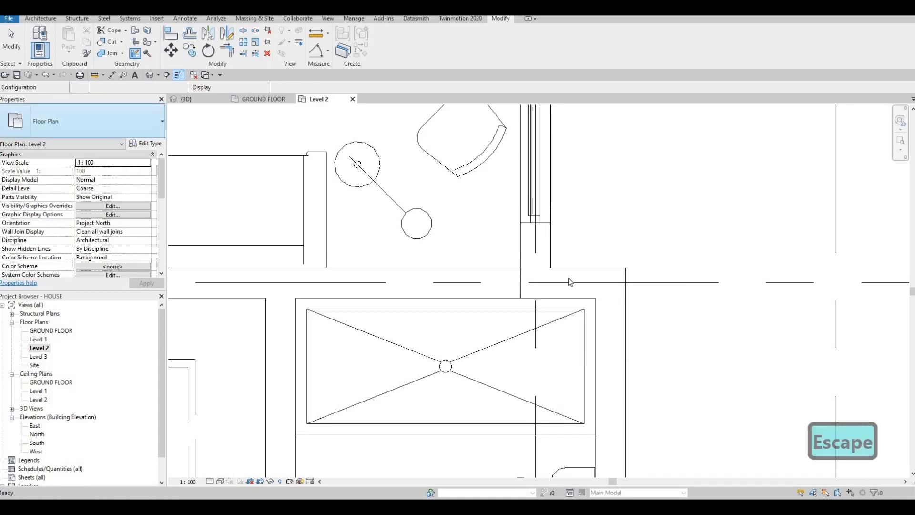
# Pull the outer end of the short Level 2 wall on grid G back from the corner, clear of the side wall.
pyautogui.scroll(3, 605, 302)
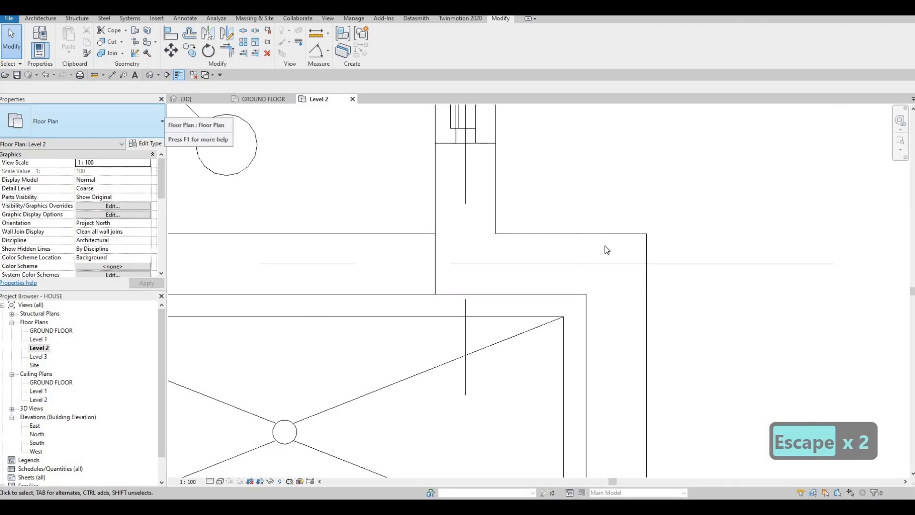
pyautogui.click(621, 266)
pyautogui.moveTo(617, 263); pyautogui.dragTo(567, 265)
pyautogui.press('Escape')
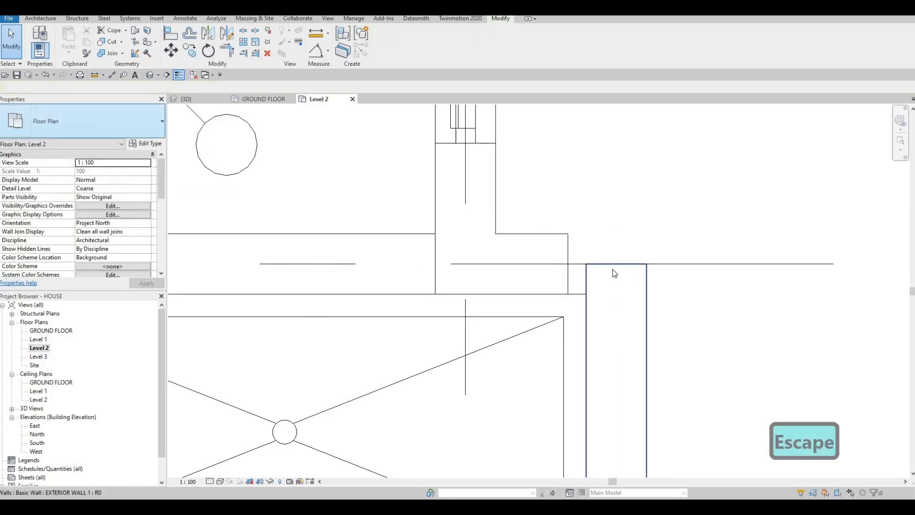
pyautogui.click(614, 273)
pyautogui.press('Escape')
# Trim the short grid G wall and the upper-floor side wall back into a corner on Level 2.
pyautogui.press('t')
pyautogui.press('r')
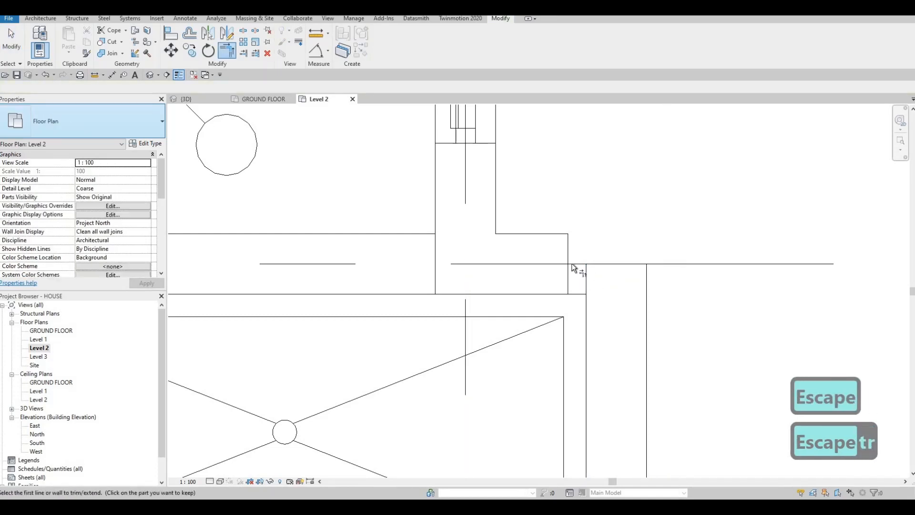
pyautogui.click(560, 239)
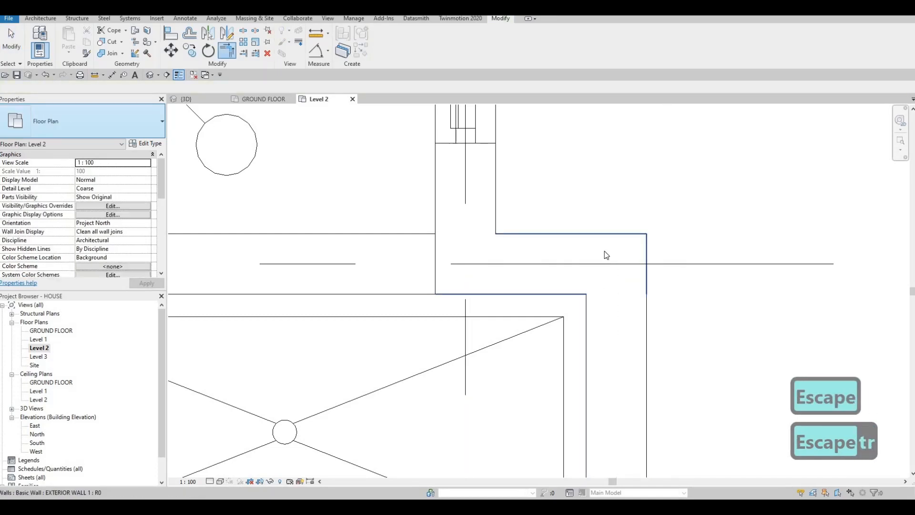
pyautogui.press('Escape')
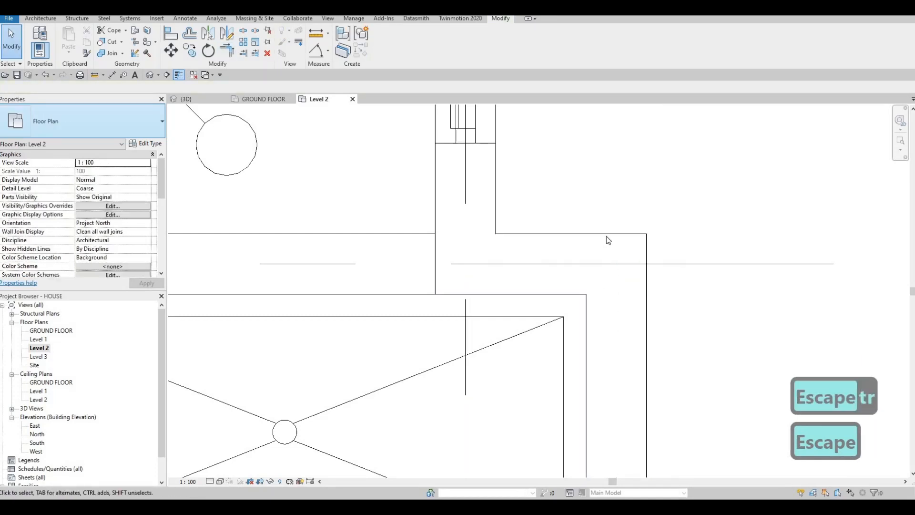
# Try the other wall join configurations at the outer end of the short grid G wall on Level 2.
pyautogui.click(135, 54)
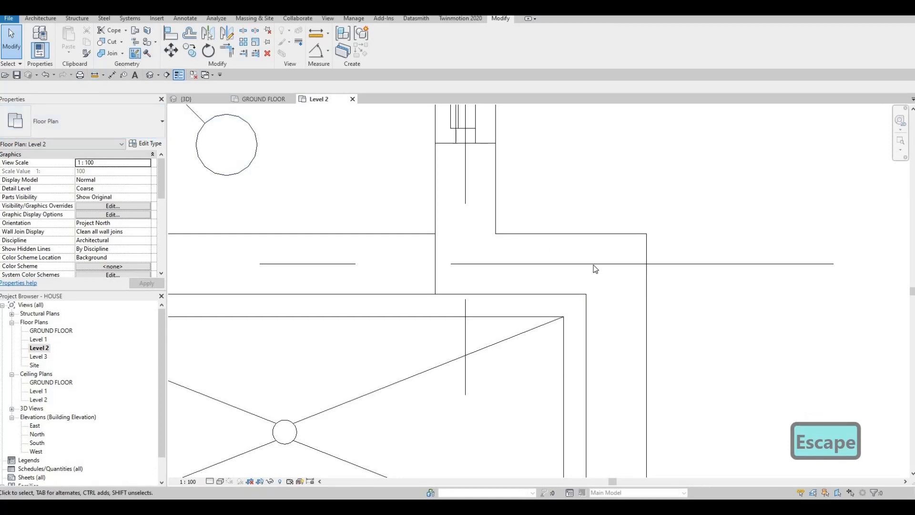
pyautogui.click(616, 275)
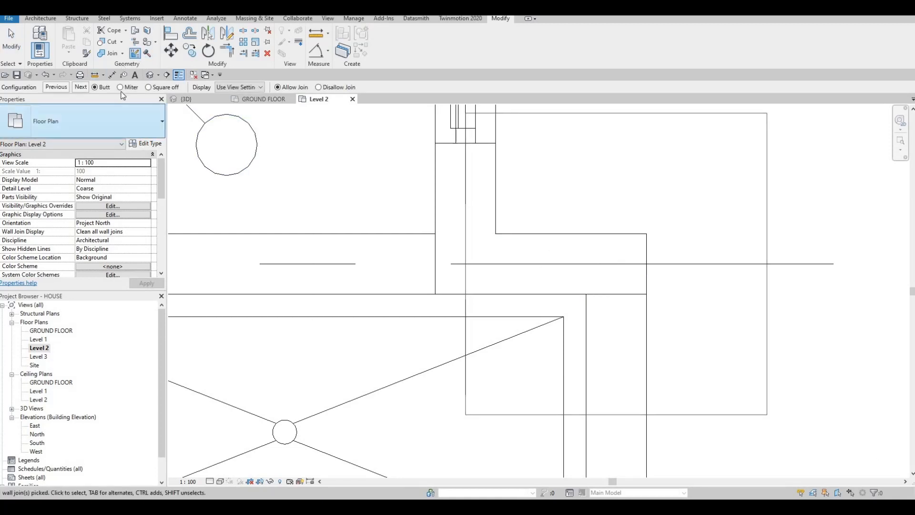
pyautogui.click(79, 87)
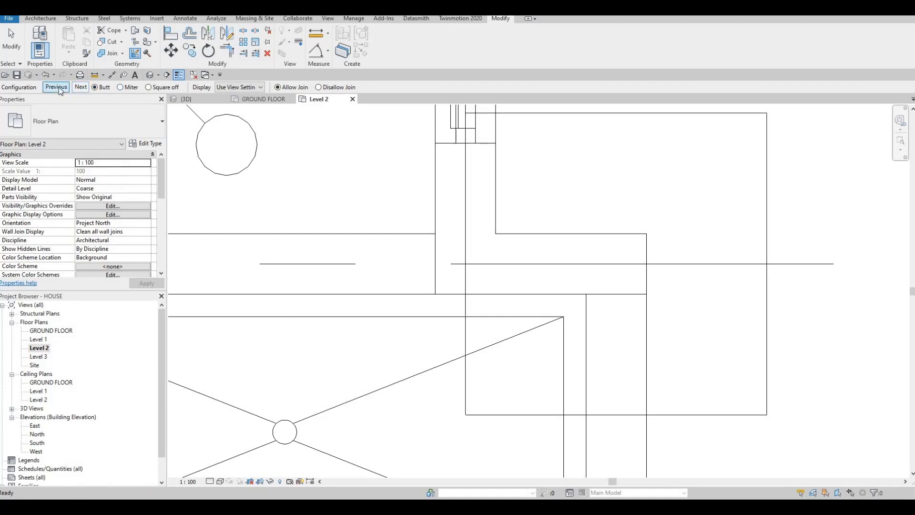
pyautogui.click(59, 86)
pyautogui.press('Escape')
pyautogui.press('Escape')
pyautogui.press('Escape')
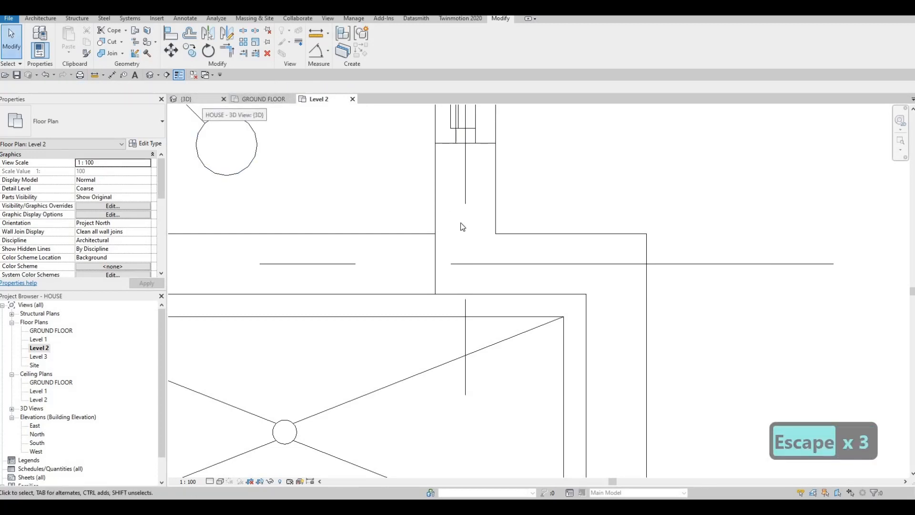
# Examine the base of the short EXTERIOR WALL 1 wall and the exposed floor edge at the overhanging corner in 3D.
pyautogui.click(201, 99)
pyautogui.press('Escape')
pyautogui.keyDown('shift'); pyautogui.moveTo(399, 272); pyautogui.dragTo(481, 285, button='middle'); pyautogui.keyUp('shift')
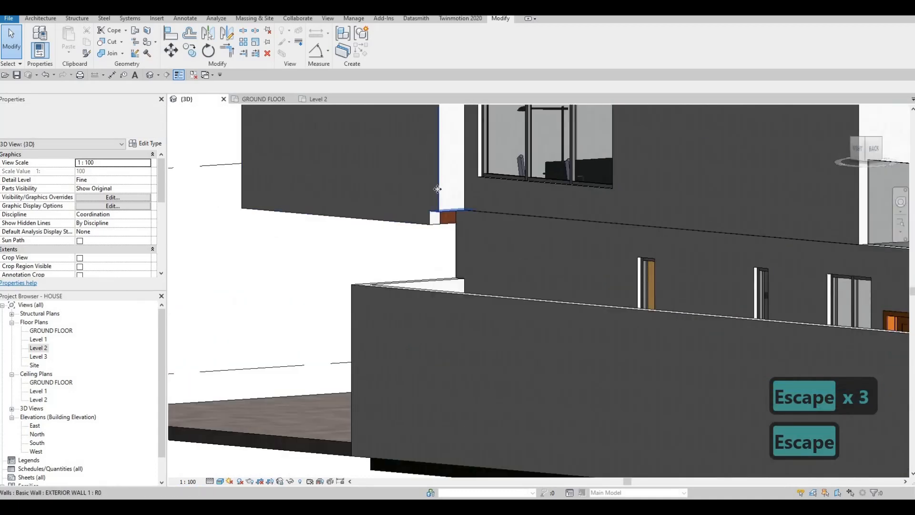
pyautogui.scroll(2, 438, 189)
pyautogui.click(452, 234)
pyautogui.scroll(2, 439, 232)
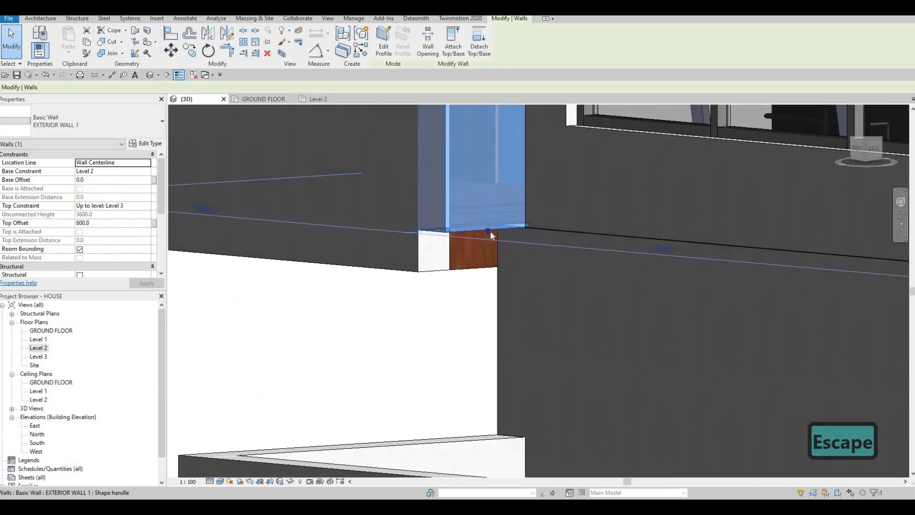
pyautogui.keyDown('shift'); pyautogui.moveTo(585, 253); pyautogui.dragTo(513, 236, button='middle'); pyautogui.keyUp('shift')
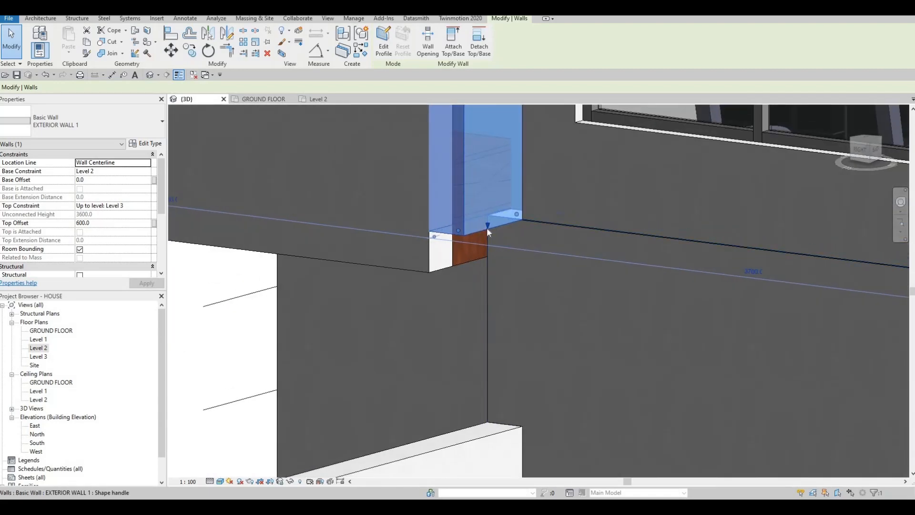
pyautogui.keyDown('shift'); pyautogui.moveTo(562, 187); pyautogui.dragTo(599, 230, button='middle'); pyautogui.keyUp('shift')
pyautogui.scroll(-5, 587, 275)
pyautogui.press('Escape')
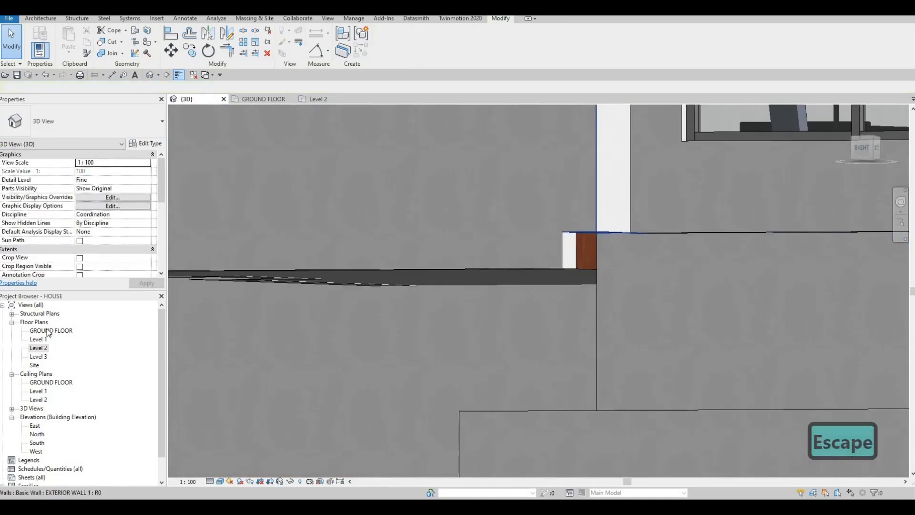
# Split the short grid G wall on Level 2 at the inner face of the side wall, keeping the inner segment.
pyautogui.doubleClick(37, 348)
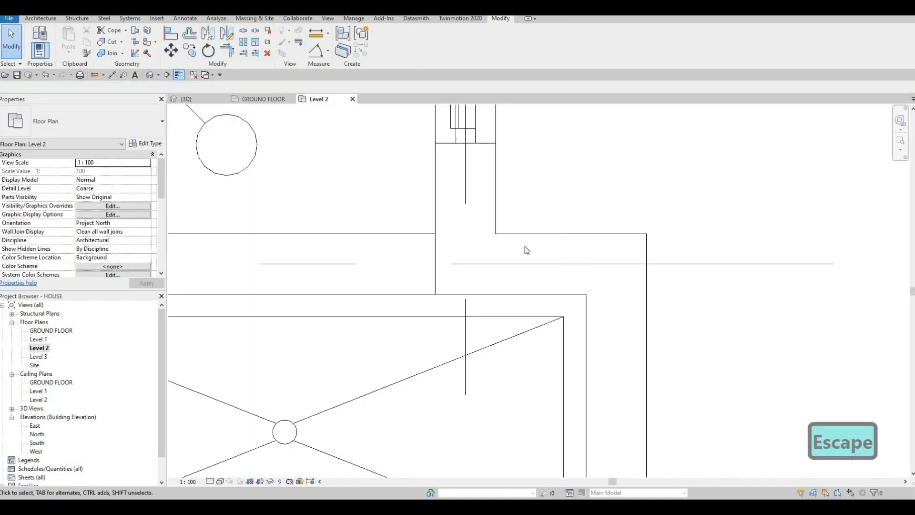
pyautogui.click(535, 256)
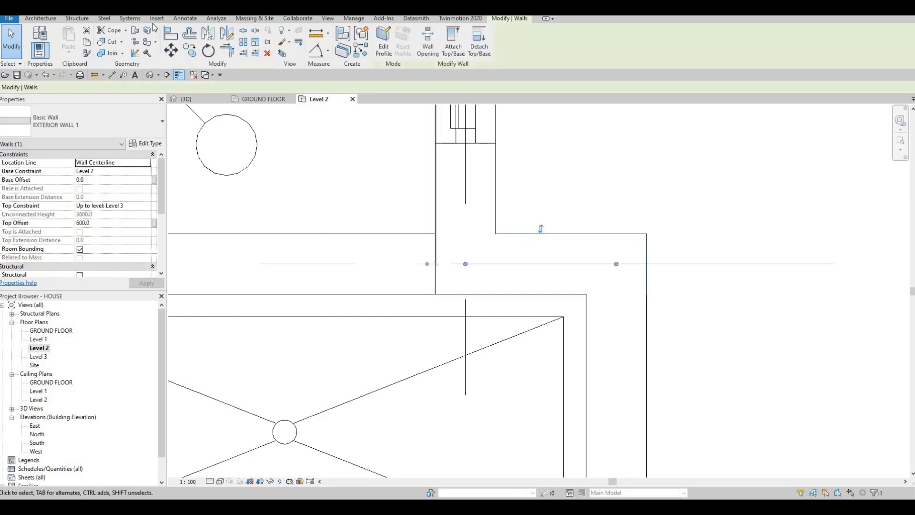
pyautogui.click(255, 31)
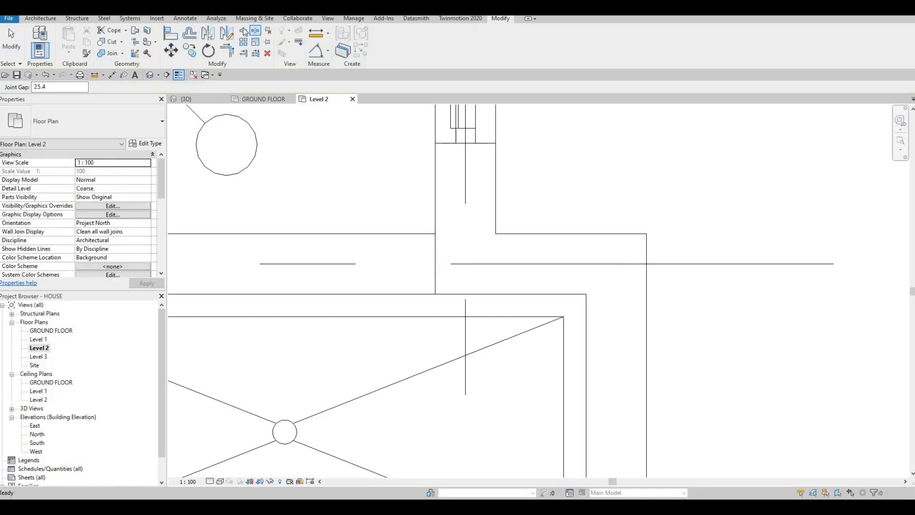
pyautogui.press('Escape')
pyautogui.press('Escape')
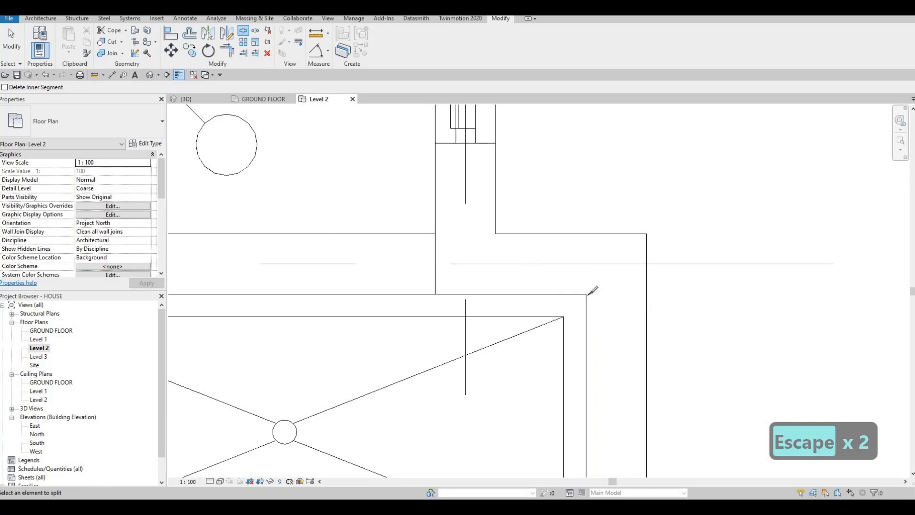
pyautogui.click(592, 293)
pyautogui.press('Tab')
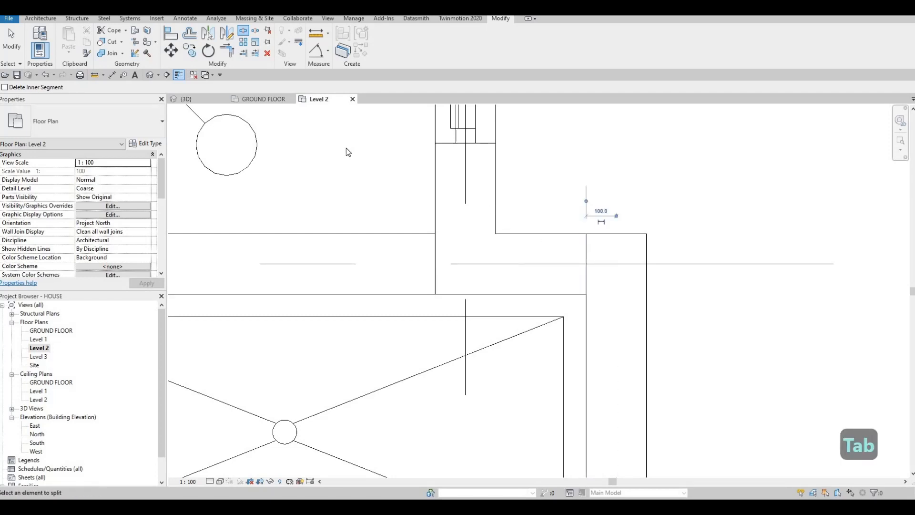
pyautogui.press('Escape')
pyautogui.press('Escape')
pyautogui.press('Escape')
# Lower the base of the inner segment of the split wall in 3D to the underside of the overhanging floor.
pyautogui.click(188, 100)
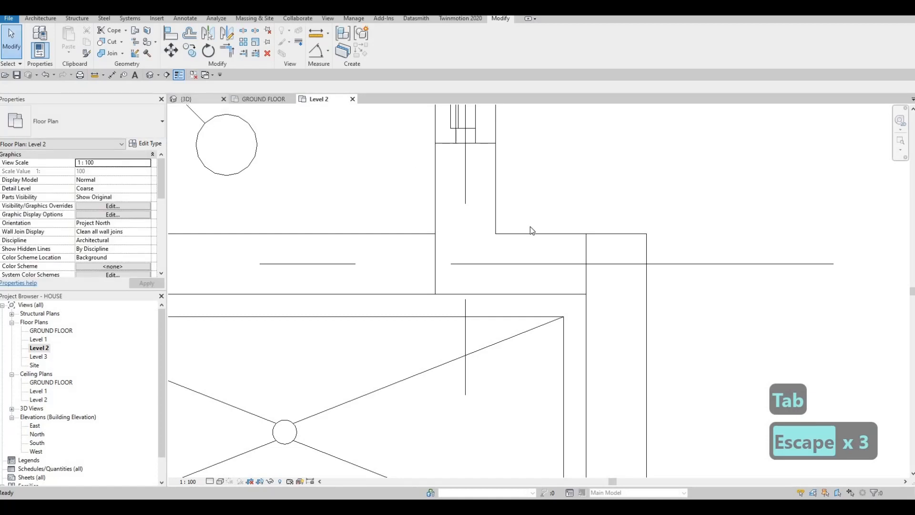
pyautogui.press('Escape')
pyautogui.click(589, 243)
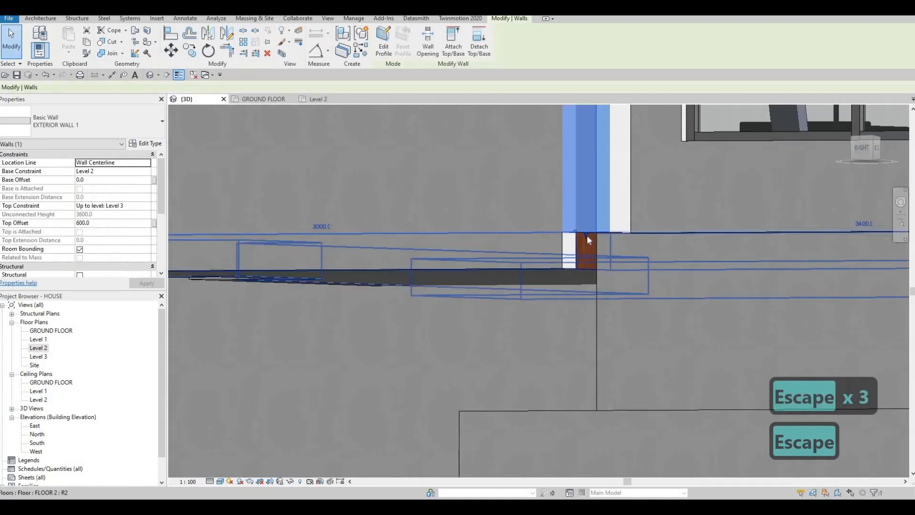
pyautogui.scroll(2, 587, 234)
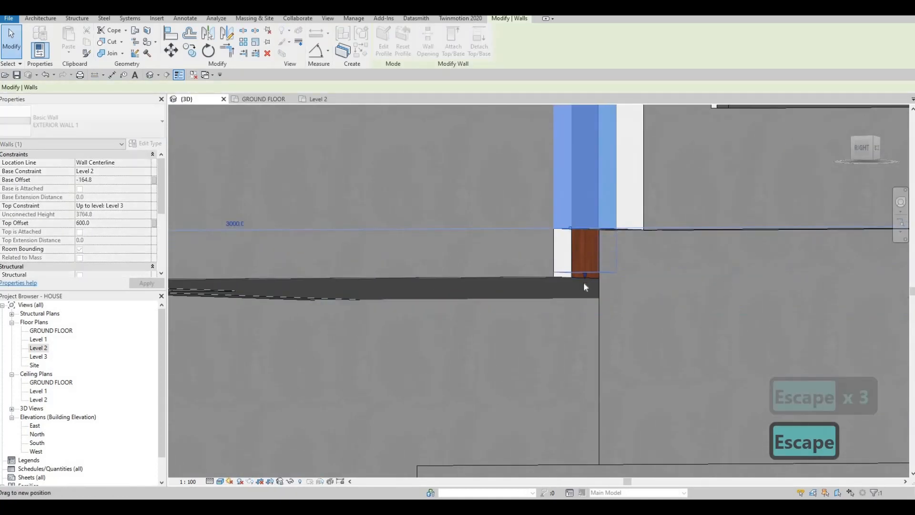
pyautogui.press('Escape')
pyautogui.keyDown('shift'); pyautogui.moveTo(584, 285); pyautogui.dragTo(610, 227, button='middle'); pyautogui.keyUp('shift')
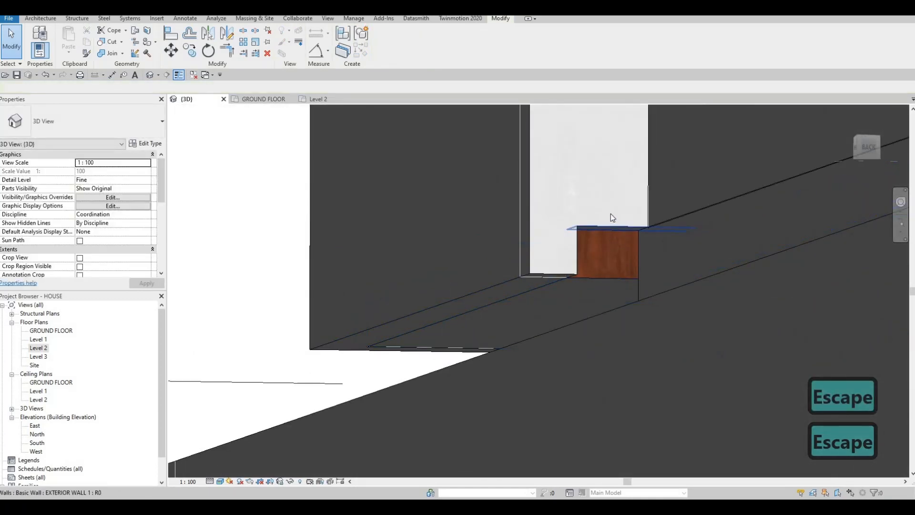
pyautogui.press('Escape')
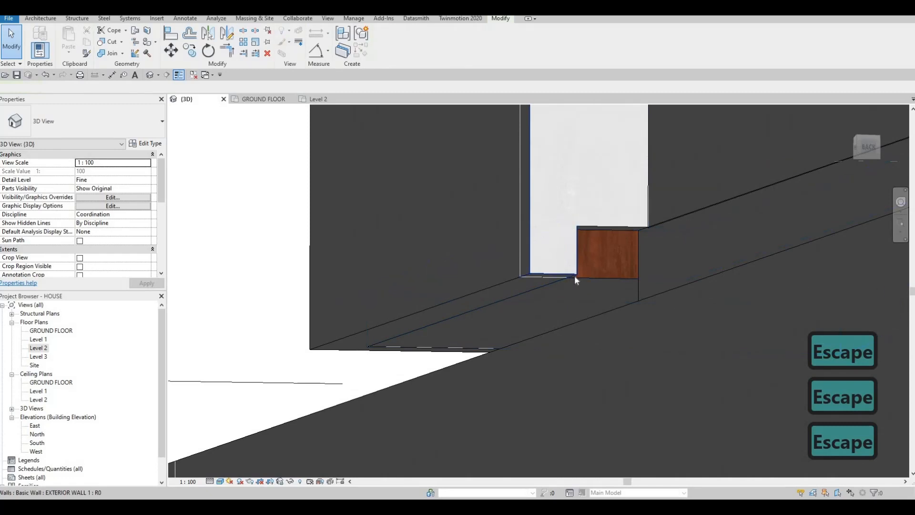
# Undo the base extension and the split of the short grid G wall.
pyautogui.hotkey('ctrl', 'z')
pyautogui.hotkey('ctrl', 'z')
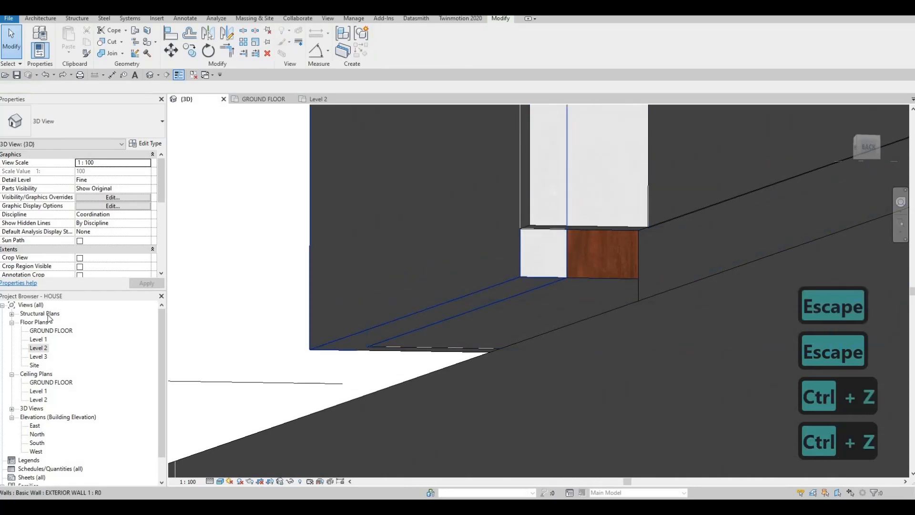
pyautogui.press('Escape')
pyautogui.press('Escape')
# Switch the wall join at the inner end of the short grid G wall on Level 2 to the Miter configuration.
pyautogui.doubleClick(39, 348)
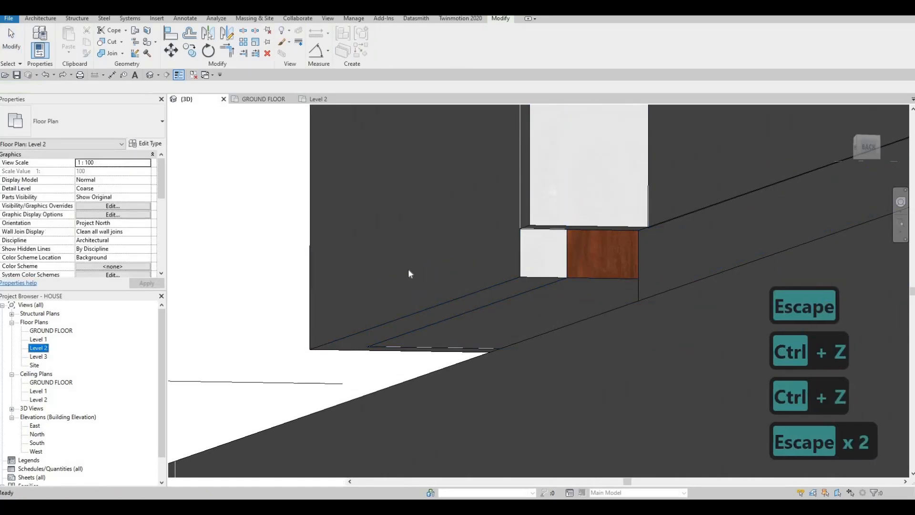
pyautogui.click(475, 243)
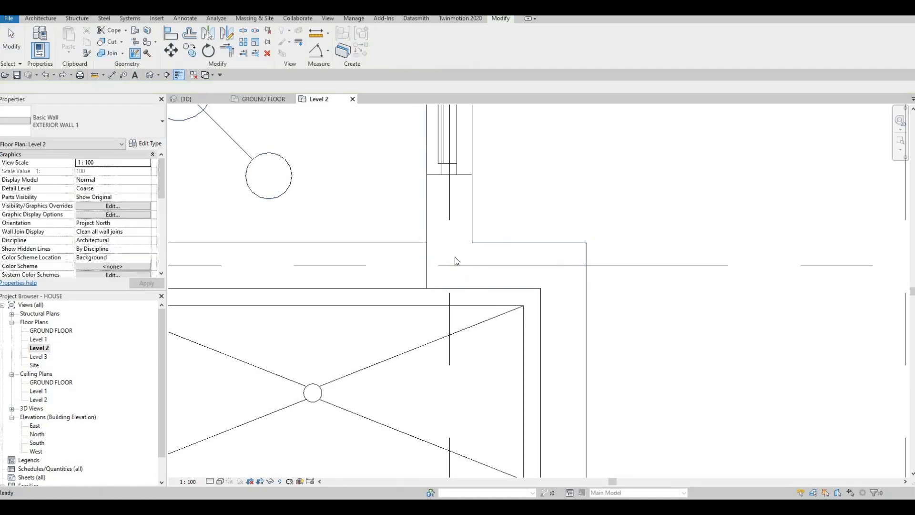
pyautogui.click(390, 248)
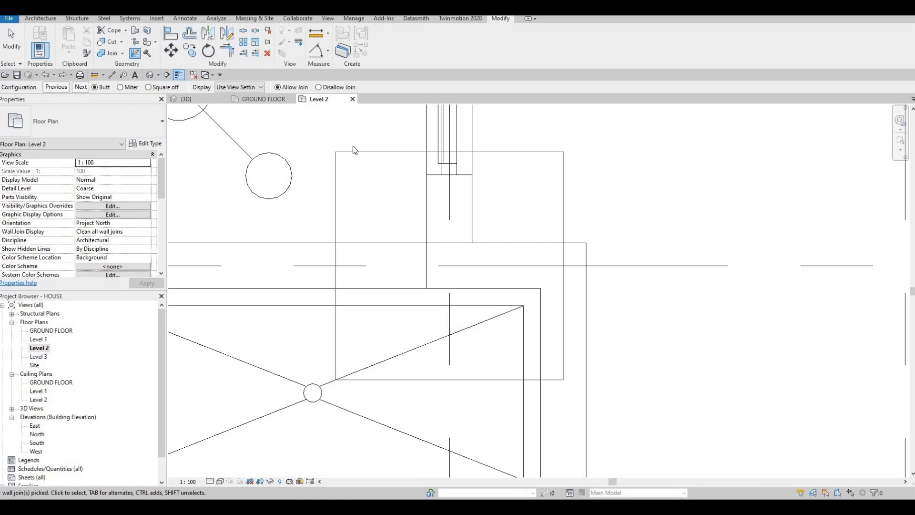
pyautogui.click(81, 87)
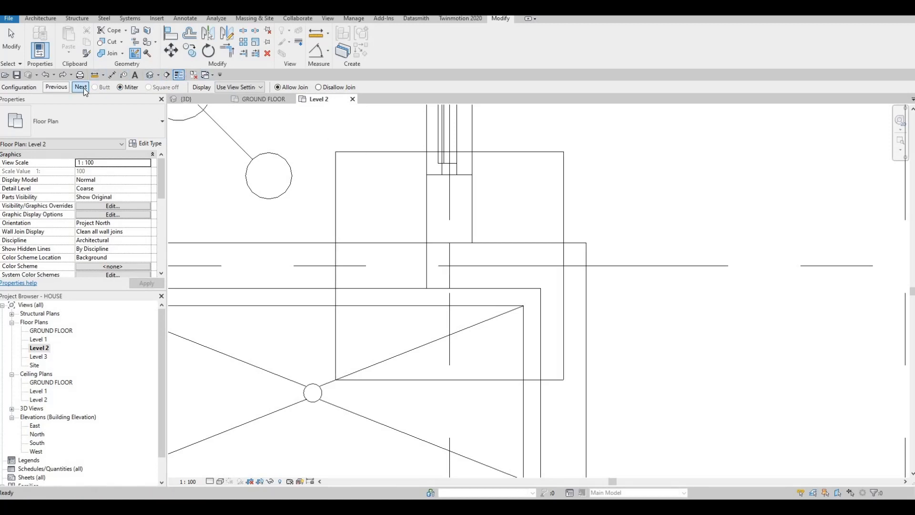
pyautogui.press('Escape')
pyautogui.press('Escape')
pyautogui.click(484, 252)
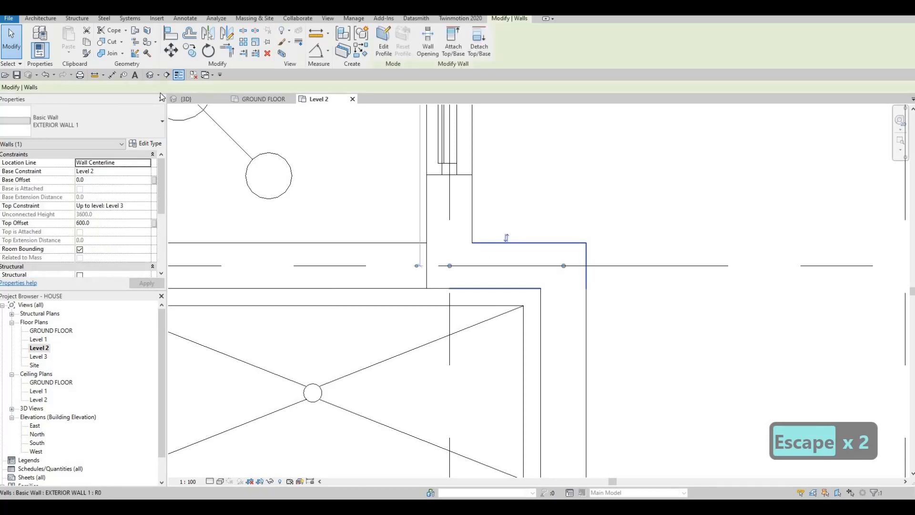
pyautogui.press('Escape')
# Lower the base of the short EXTERIOR WALL 1 wall in 3D to the underside of the floor, covering the exposed floor edge.
pyautogui.click(149, 75)
pyautogui.press('Escape')
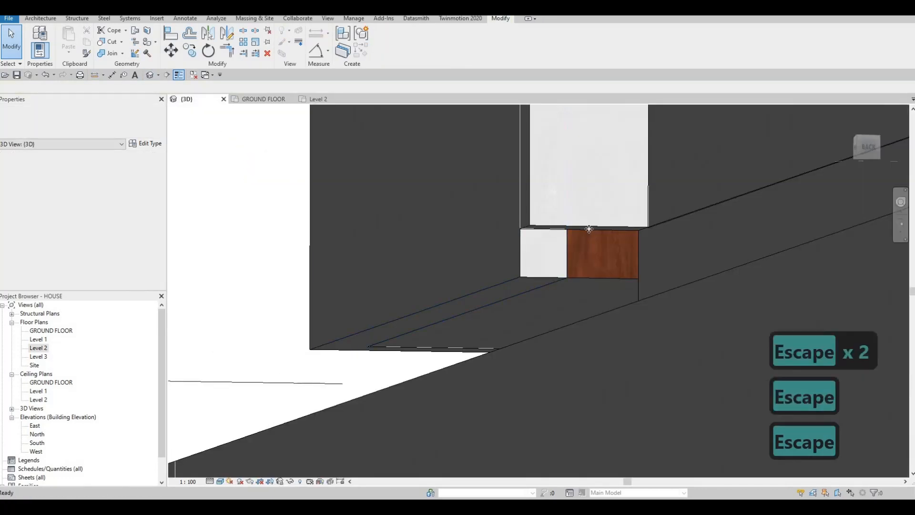
pyautogui.click(601, 239)
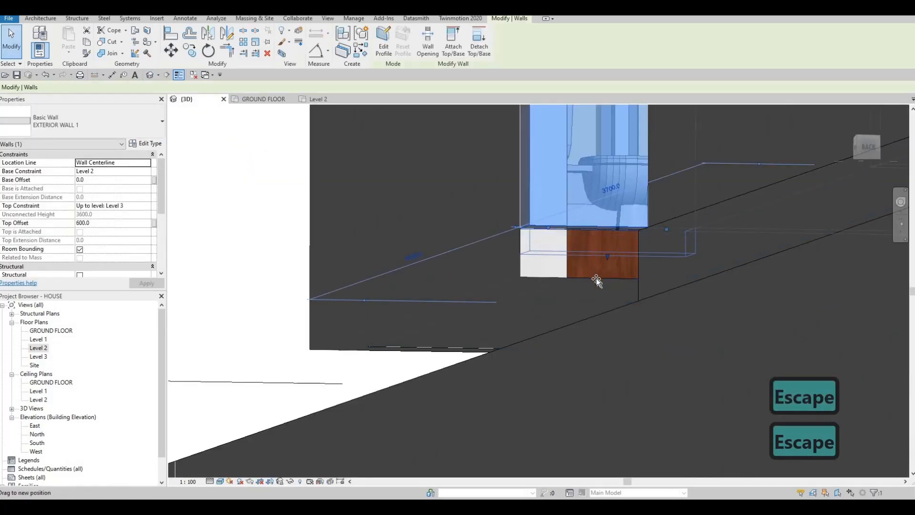
pyautogui.press('Escape')
pyautogui.press('Escape')
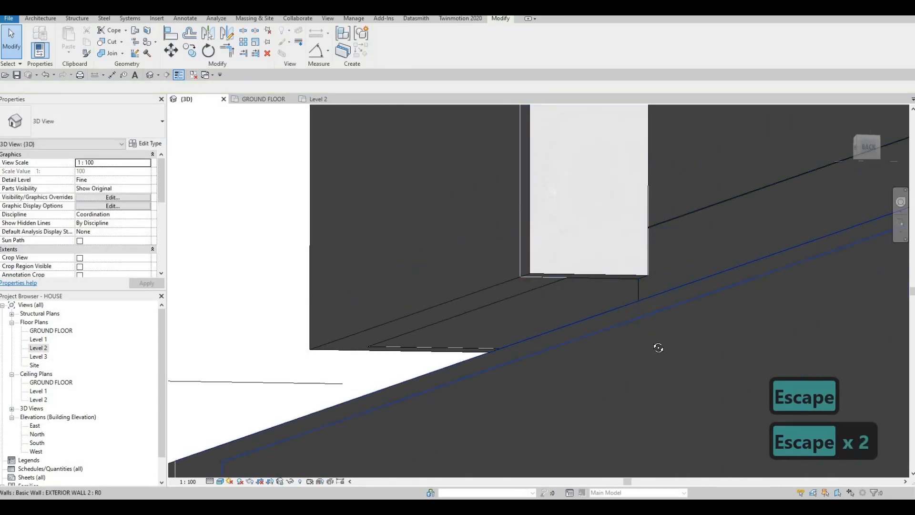
pyautogui.keyDown('shift'); pyautogui.moveTo(658, 348); pyautogui.dragTo(597, 293, button='middle'); pyautogui.keyUp('shift')
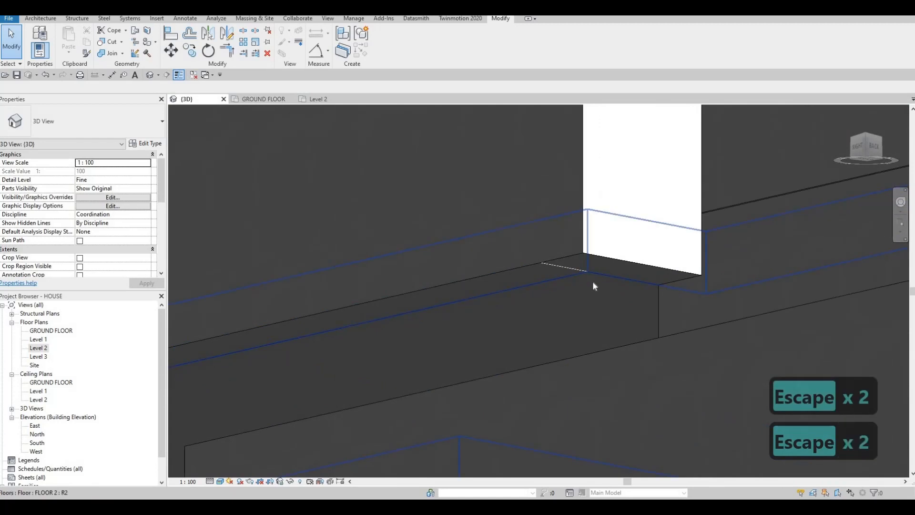
pyautogui.press('a')
pyautogui.press('l')
pyautogui.click(596, 267)
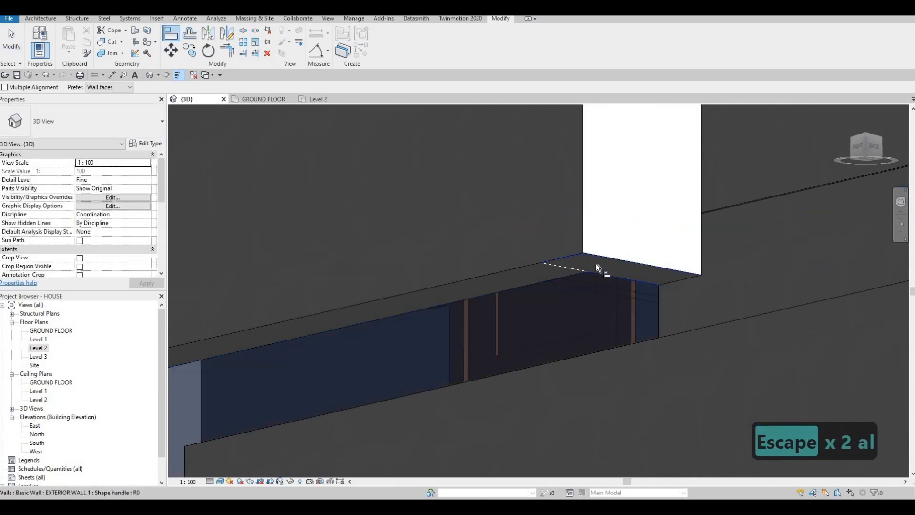
pyautogui.press('Escape')
pyautogui.press('Escape')
pyautogui.press('Escape')
# Inspect the repaired overhanging corner from below and the whole house from the front in 3D.
pyautogui.keyDown('shift'); pyautogui.moveTo(535, 288); pyautogui.dragTo(551, 196, button='middle'); pyautogui.keyUp('shift')
pyautogui.scroll(4, 522, 202)
pyautogui.scroll(3, 511, 226)
pyautogui.moveTo(510, 227)
pyautogui.mouseDown(button='middle')
pyautogui.moveTo(488, 241)
pyautogui.moveTo(501, 216)
pyautogui.mouseUp(button='middle')
pyautogui.scroll(-9, 501, 216)
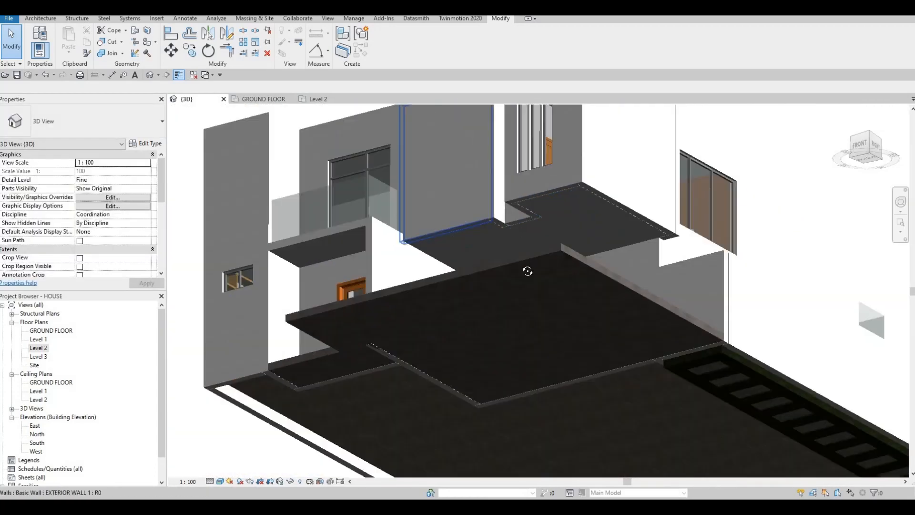
pyautogui.moveTo(429, 342); pyautogui.dragTo(558, 410, button='middle')
pyautogui.scroll(-2, 556, 374)
pyautogui.press('Escape')
pyautogui.press('Escape')
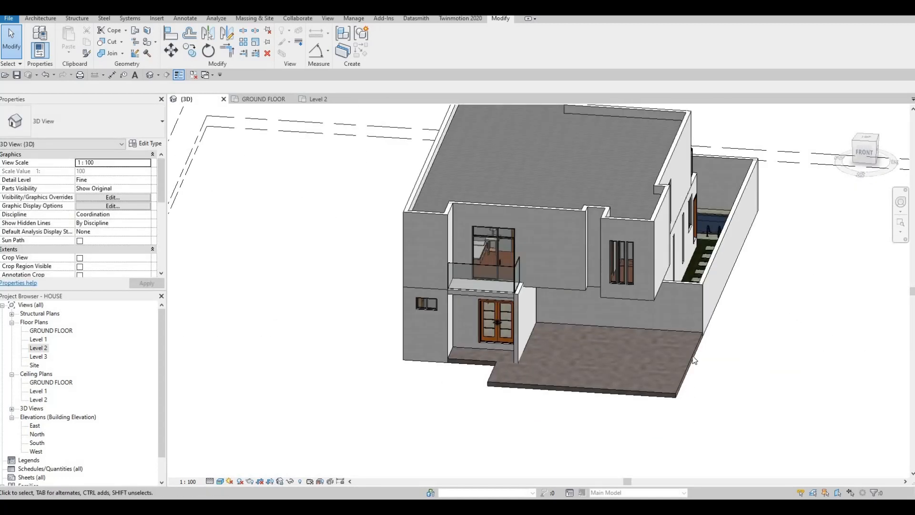
# Extend the EXTERIOR WALL 2 side wall along grid 5 toward the front edge of the paved floor on the GROUND FLOOR plan.
pyautogui.click(704, 328)
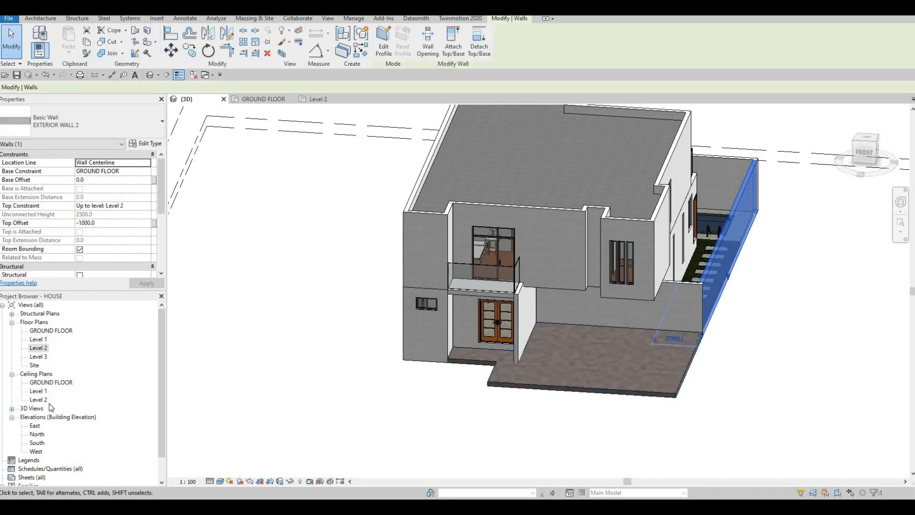
pyautogui.doubleClick(43, 331)
pyautogui.press('Escape')
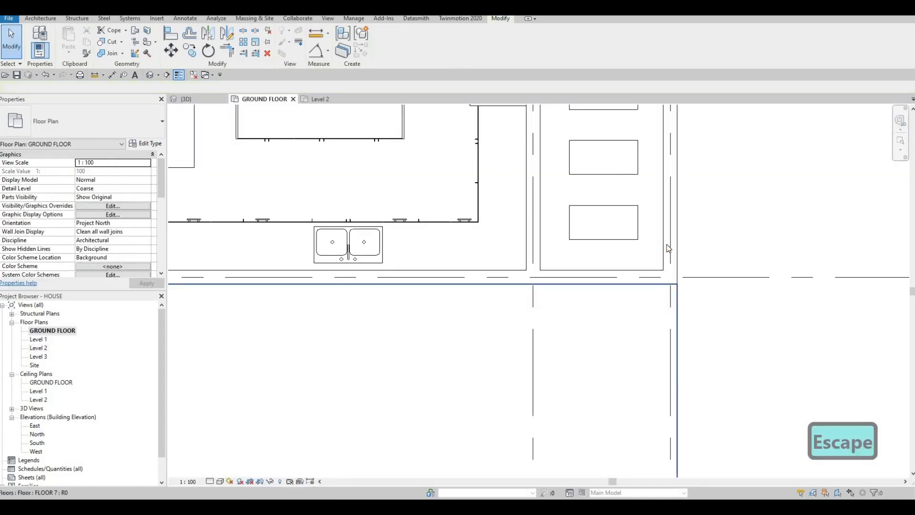
pyautogui.click(674, 259)
pyautogui.press('Escape')
pyautogui.click(674, 259)
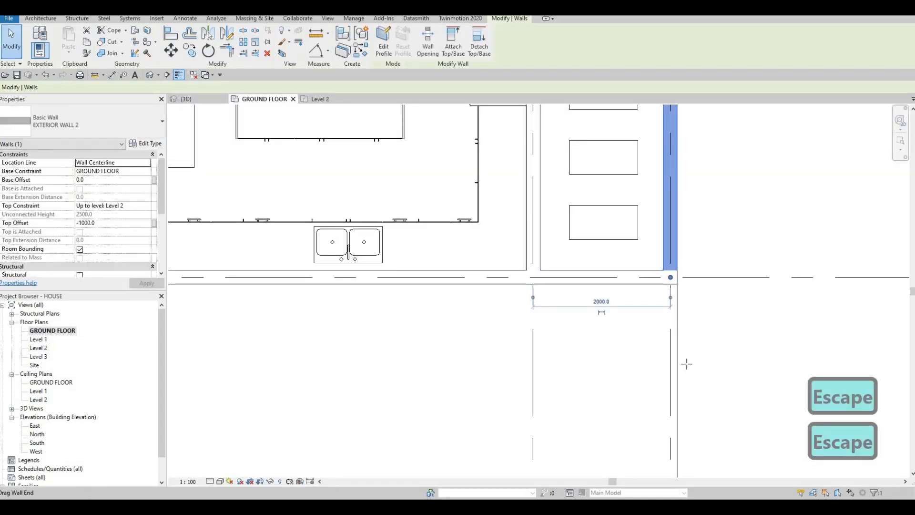
pyautogui.scroll(-3, 689, 407)
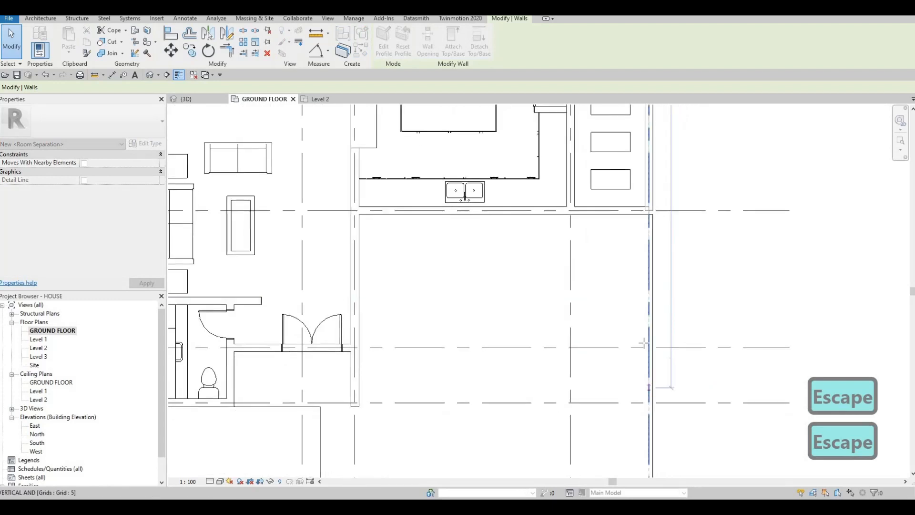
pyautogui.moveTo(645, 395); pyautogui.dragTo(631, 333, button='middle')
pyautogui.moveTo(631, 333); pyautogui.dragTo(645, 397)
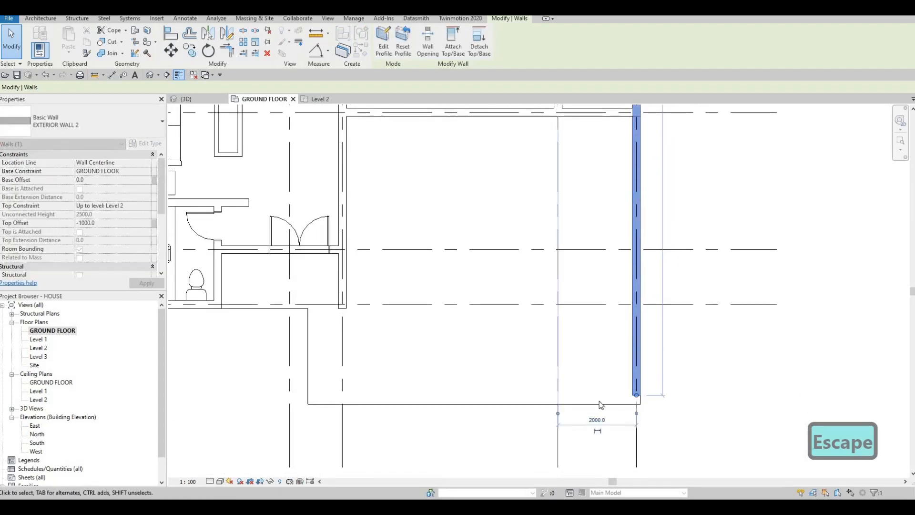
# Align the front end of the grid 5 side wall with the front edge of the paved floor and check it in 3D.
pyautogui.press('Escape')
pyautogui.press('a')
pyautogui.press('l')
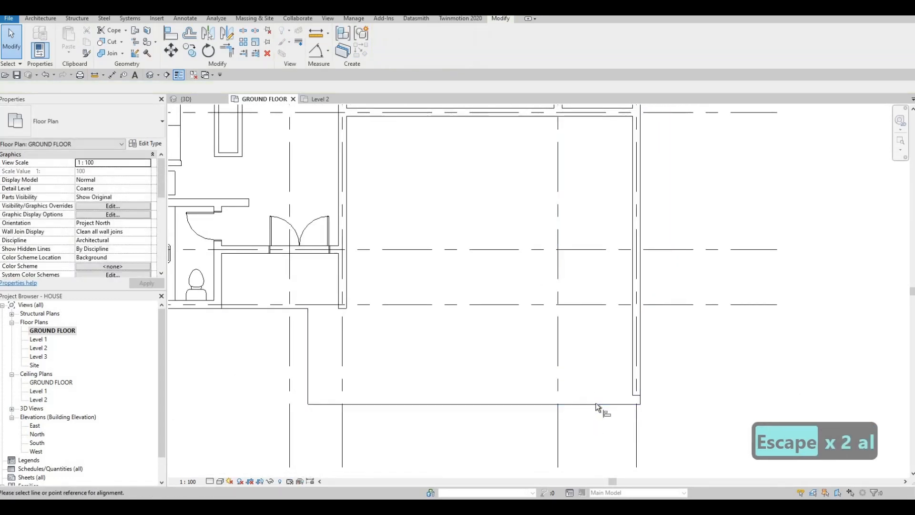
pyautogui.click(637, 399)
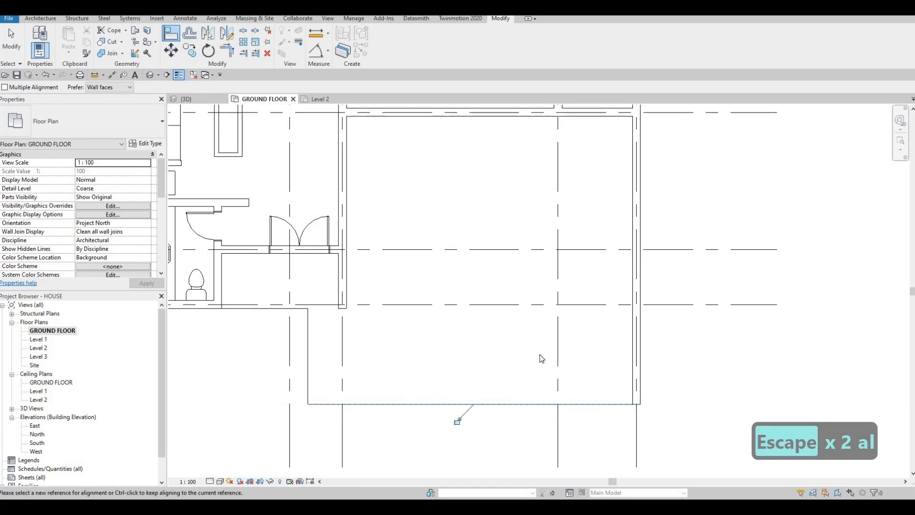
pyautogui.press('Escape')
pyautogui.press('Escape')
pyautogui.scroll(-3, 572, 367)
pyautogui.hotkey('ctrl', 'Tab')
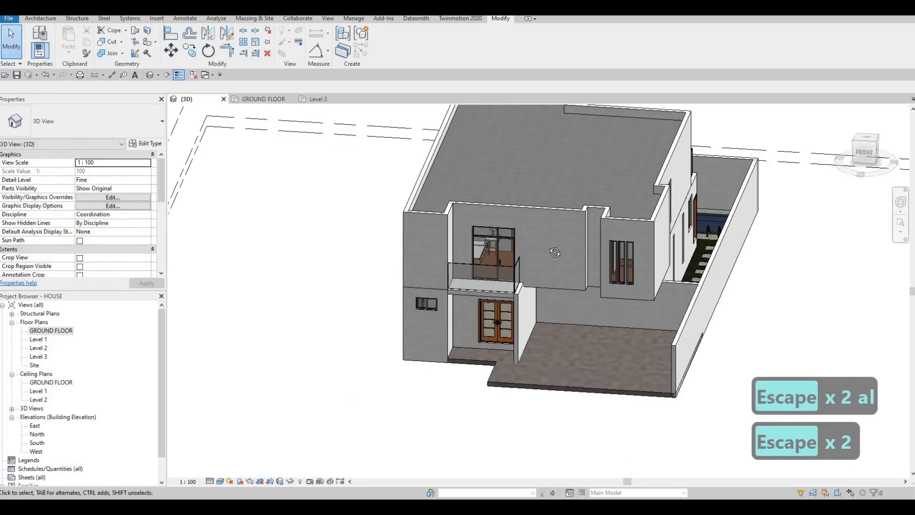
pyautogui.keyDown('shift'); pyautogui.moveTo(547, 287); pyautogui.dragTo(390, 286, button='middle'); pyautogui.keyUp('shift')
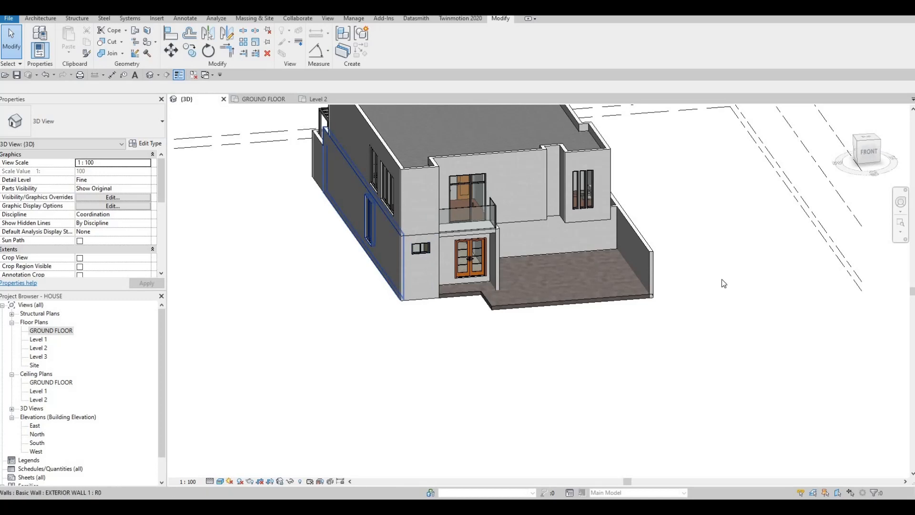
# Draw a matching EXTERIOR WALL 2 wall on GROUND FLOOR along grid 1, from the bathroom corner at grid I to just past the paved floor's front edge.
pyautogui.scroll(4, 721, 284)
pyautogui.click(825, 242)
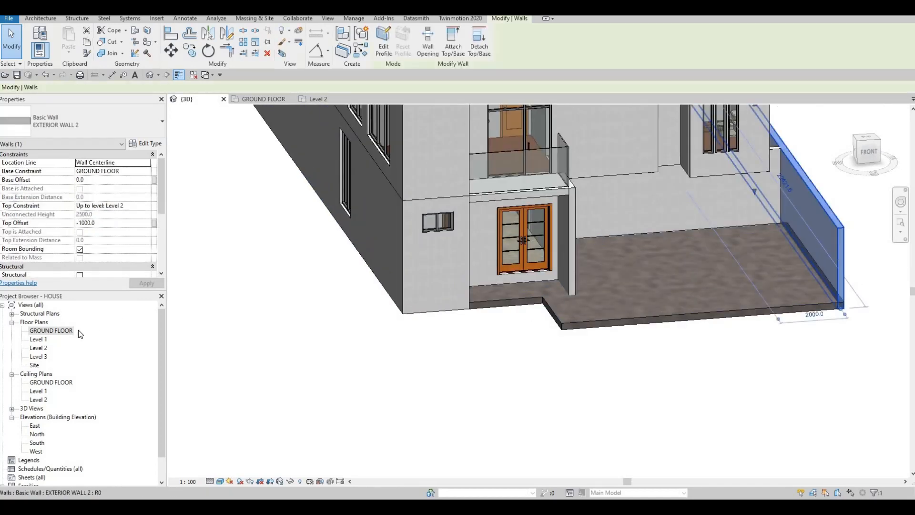
pyautogui.doubleClick(51, 331)
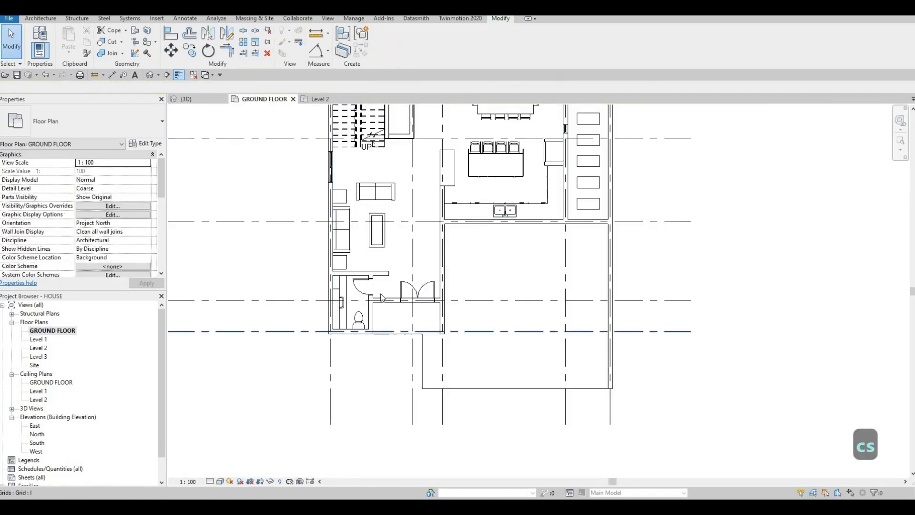
pyautogui.moveTo(539, 334); pyautogui.dragTo(721, 297, button='middle')
pyautogui.scroll(2, 721, 297)
pyautogui.scroll(-1, 721, 295)
pyautogui.press('Escape')
pyautogui.press('Escape')
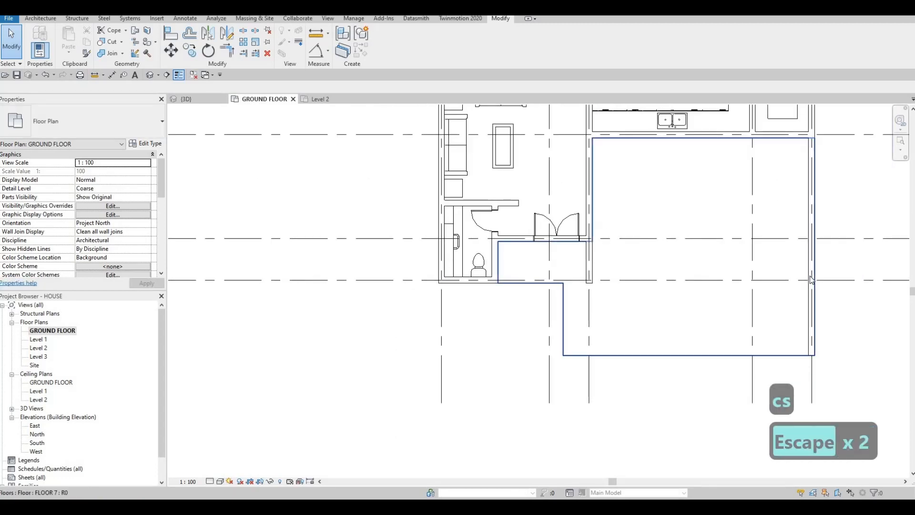
pyautogui.click(812, 279)
pyautogui.press('c')
pyautogui.press('s')
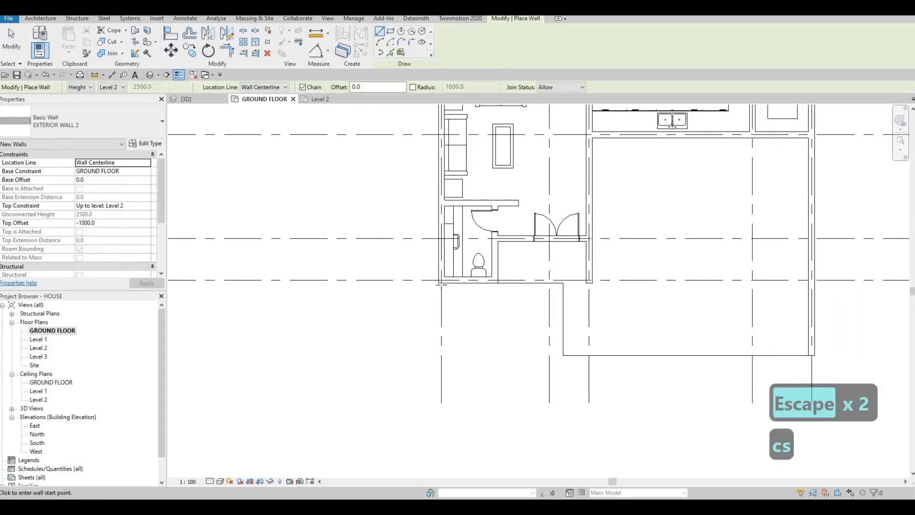
pyautogui.click(441, 361)
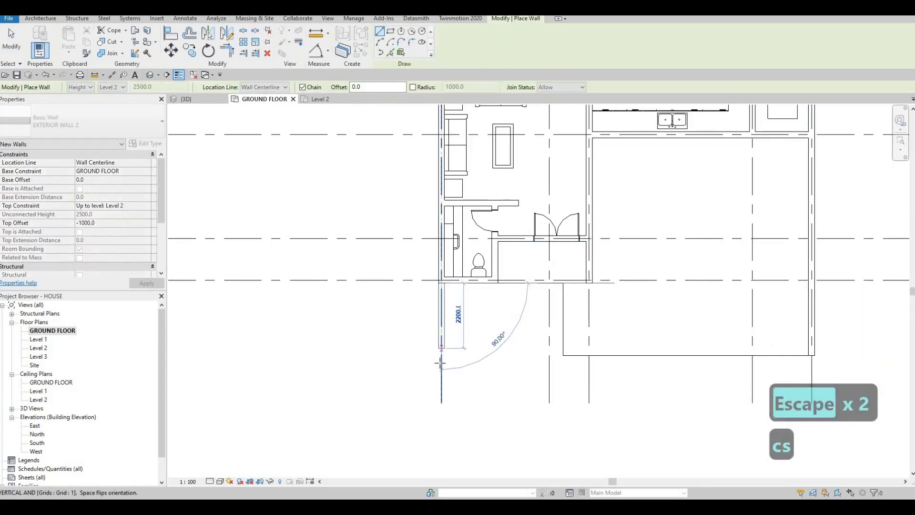
pyautogui.press('Escape')
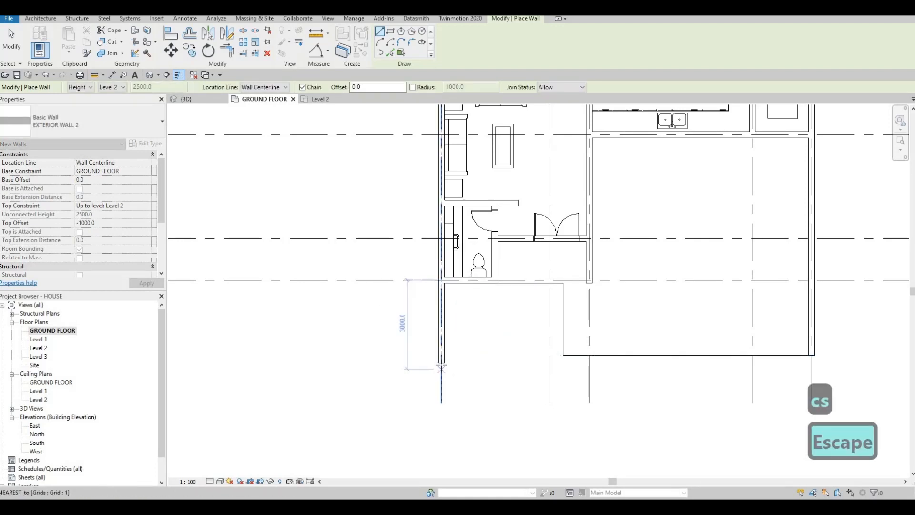
# Draw a straight EXTERIOR WALL 2 front wall from the end of the grid 1 wall across to grid 5.
pyautogui.click(442, 362)
pyautogui.click(813, 365)
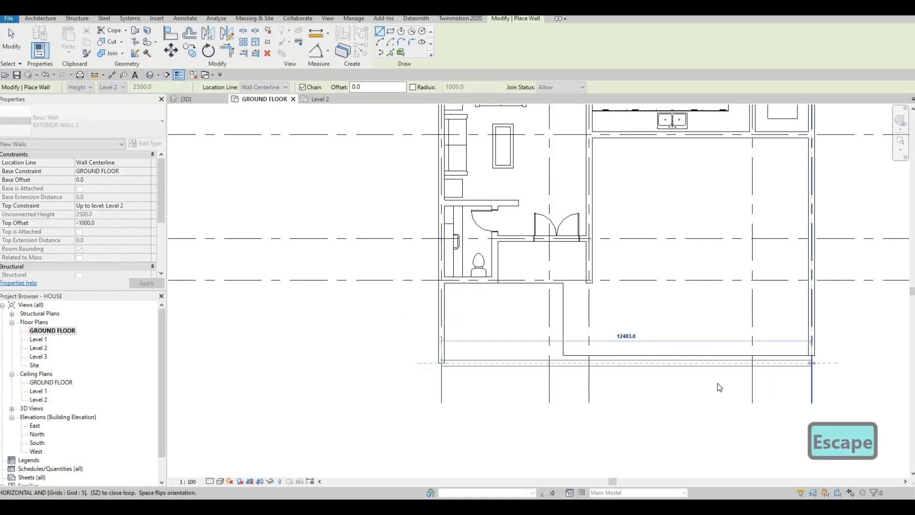
pyautogui.press('Escape')
pyautogui.press('Escape')
pyautogui.moveTo(748, 390); pyautogui.dragTo(656, 347, button='middle')
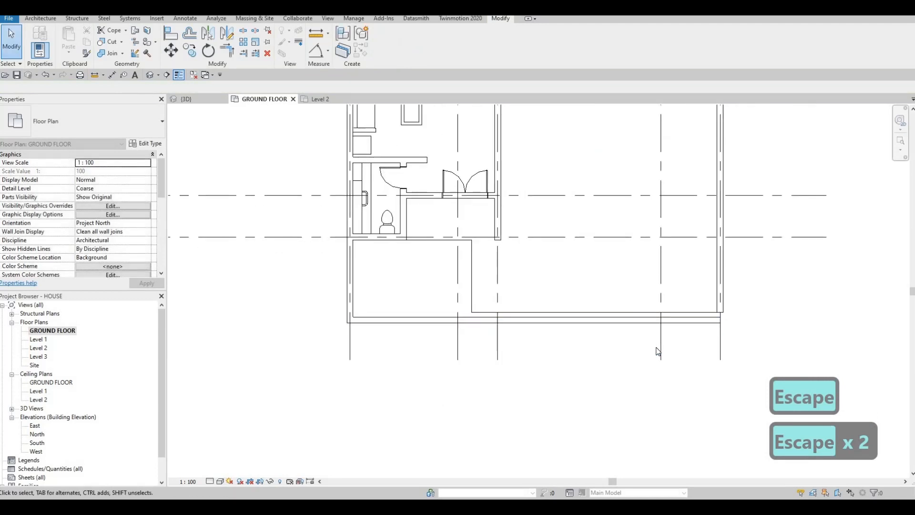
pyautogui.press('Escape')
pyautogui.press('Escape')
pyautogui.press('Escape')
# Align the outer face of the new front wall with the front edge of the paved floor.
pyautogui.press('a')
pyautogui.press('l')
pyautogui.press('l')
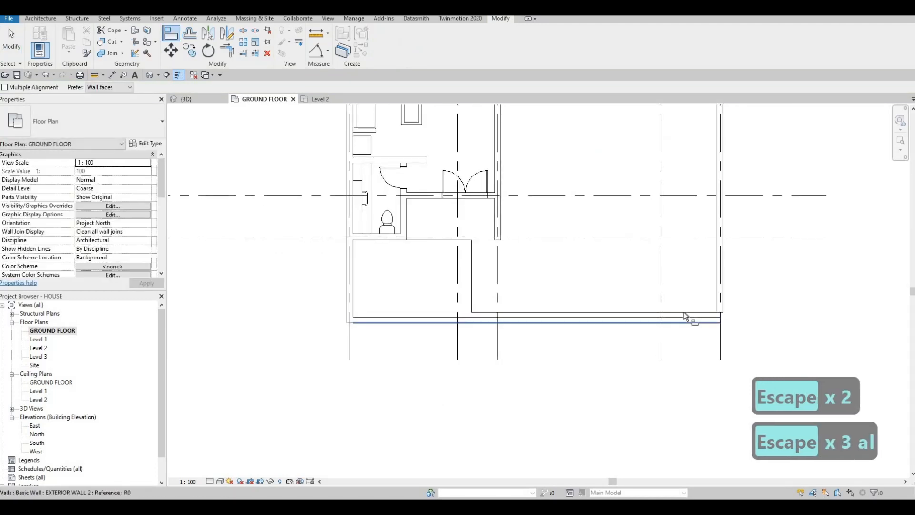
pyautogui.click(684, 314)
pyautogui.click(685, 323)
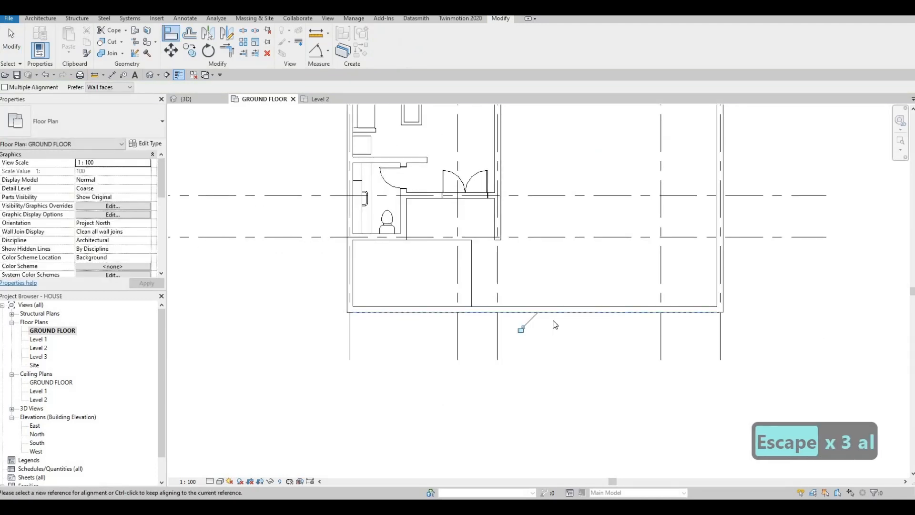
pyautogui.press('Escape')
pyautogui.press('Escape')
pyautogui.press('Escape')
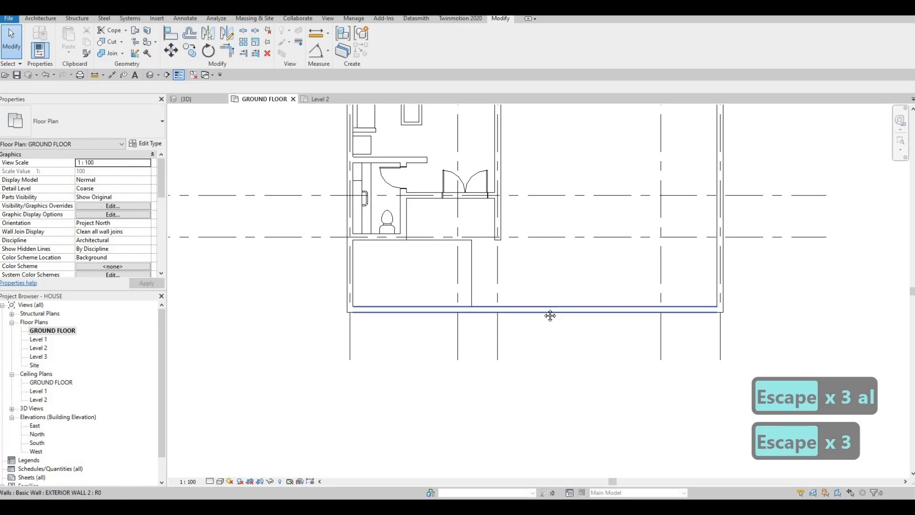
pyautogui.scroll(-2, 534, 308)
pyautogui.scroll(2, 534, 239)
pyautogui.press('Escape')
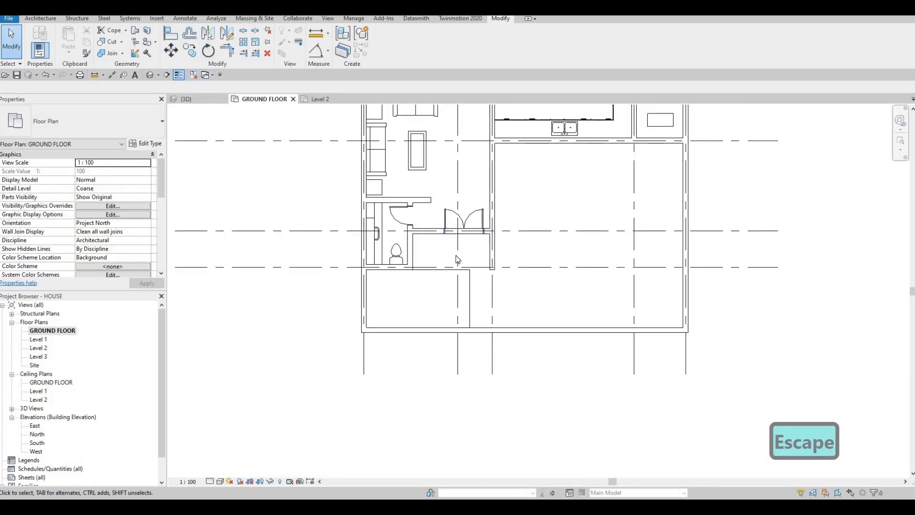
pyautogui.click(42, 18)
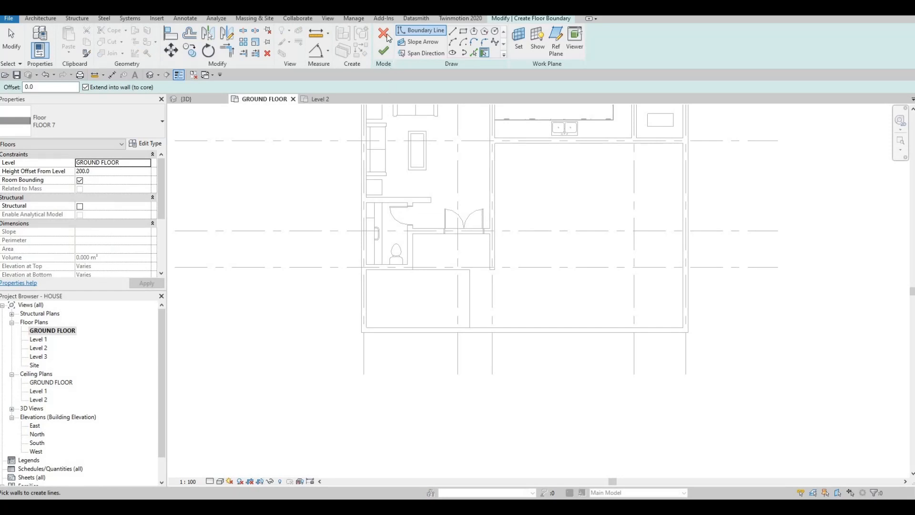
pyautogui.press('Escape')
pyautogui.press('Escape')
pyautogui.press('Escape')
pyautogui.press('Escape')
# Create a rectangular FLOOR 3 floor filling the front corner between the bathroom, the grid 1 wall, the front wall and the paved floor.
pyautogui.scroll(3, 613, 222)
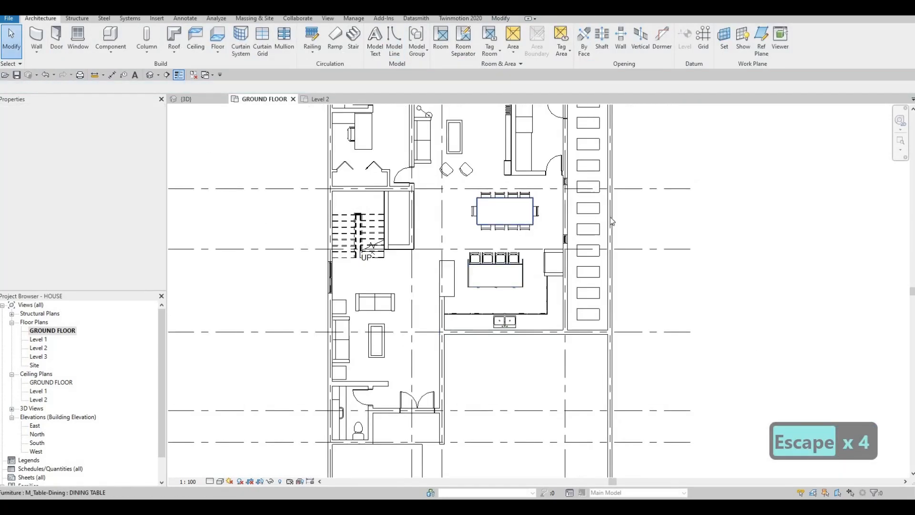
pyautogui.moveTo(609, 185); pyautogui.dragTo(602, 222, button='middle')
pyautogui.click(602, 219)
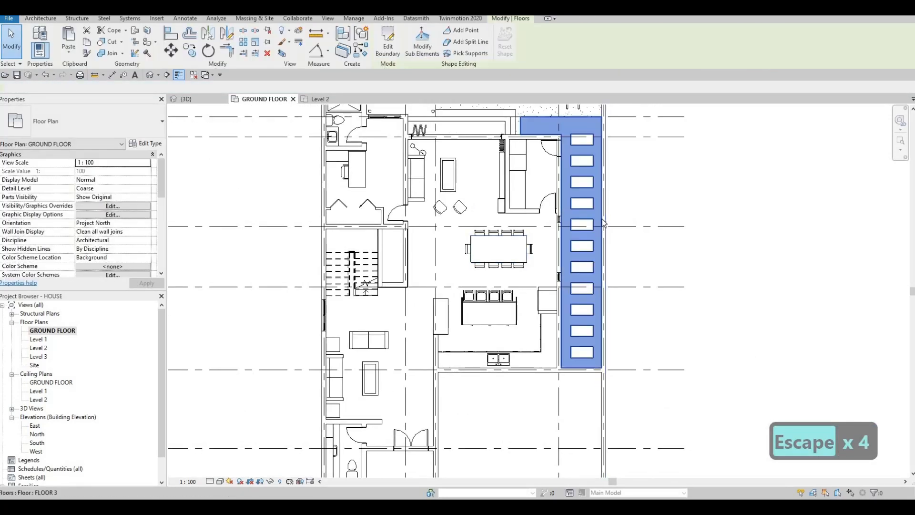
pyautogui.press('c')
pyautogui.press('s')
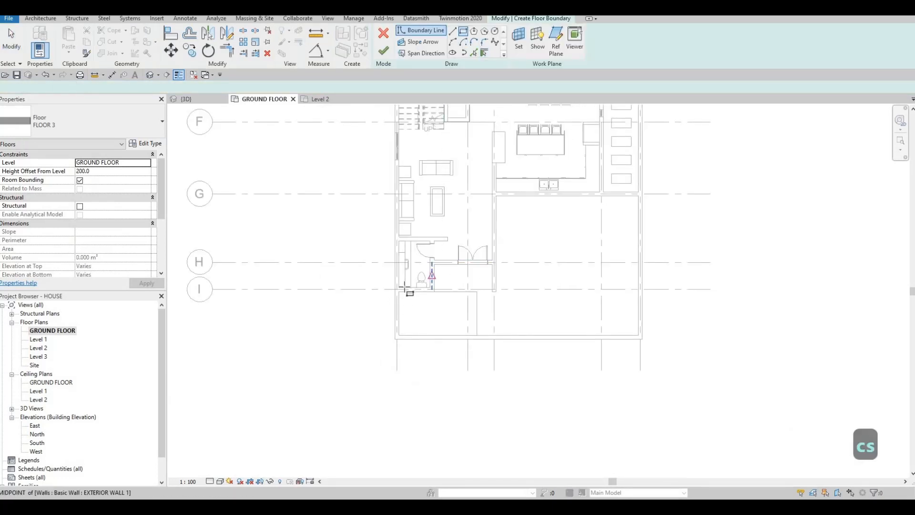
pyautogui.scroll(2, 392, 300)
pyautogui.click(401, 288)
pyautogui.click(504, 346)
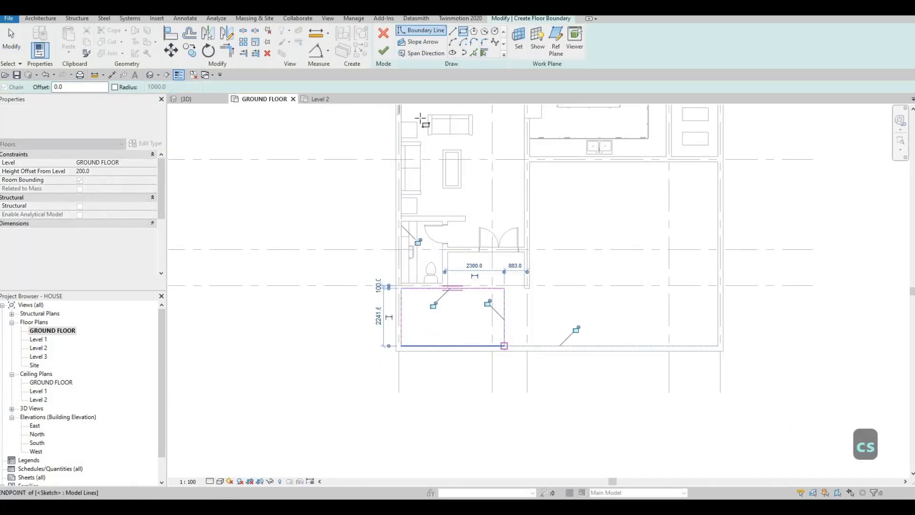
pyautogui.press('Escape')
pyautogui.click(384, 50)
pyautogui.press('Escape')
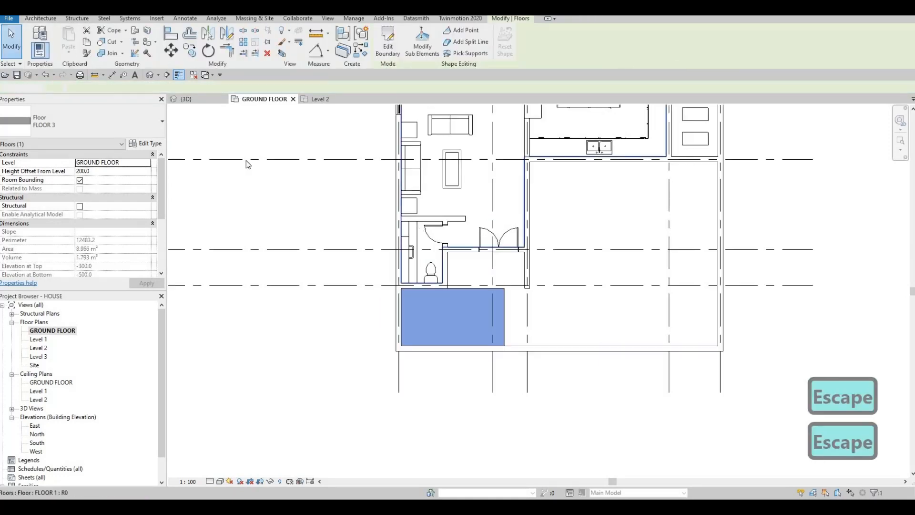
pyautogui.press('Escape')
# Inspect the new front wall and the paved floor's exposed edges at its base in 3D.
pyautogui.click(187, 99)
pyautogui.press('Escape')
pyautogui.keyDown('shift'); pyautogui.moveTo(517, 304); pyautogui.dragTo(311, 356, button='middle'); pyautogui.keyUp('shift')
pyautogui.keyDown('shift'); pyautogui.moveTo(419, 252); pyautogui.dragTo(344, 324, button='middle'); pyautogui.keyUp('shift')
pyautogui.moveTo(553, 131); pyautogui.dragTo(506, 209, button='middle')
pyautogui.keyDown('shift'); pyautogui.moveTo(420, 253); pyautogui.dragTo(432, 199, button='middle'); pyautogui.keyUp('shift')
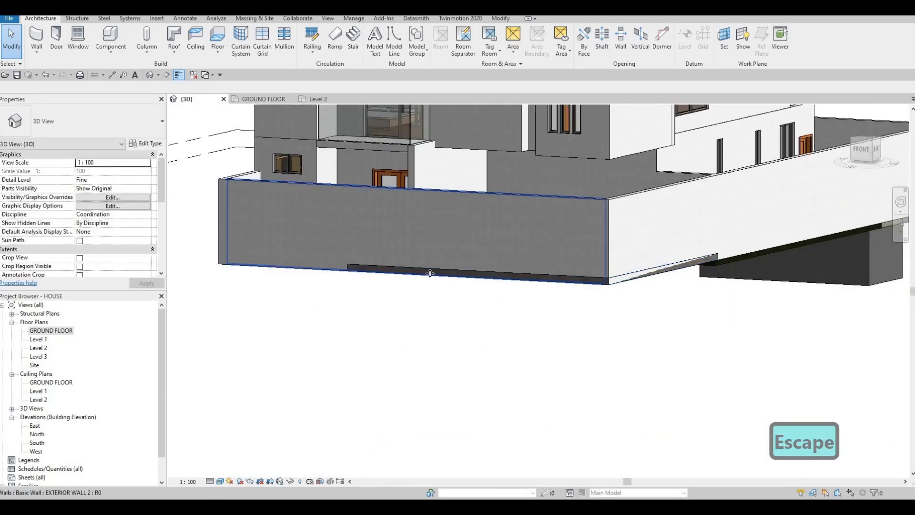
pyautogui.click(427, 270)
pyautogui.press('Escape')
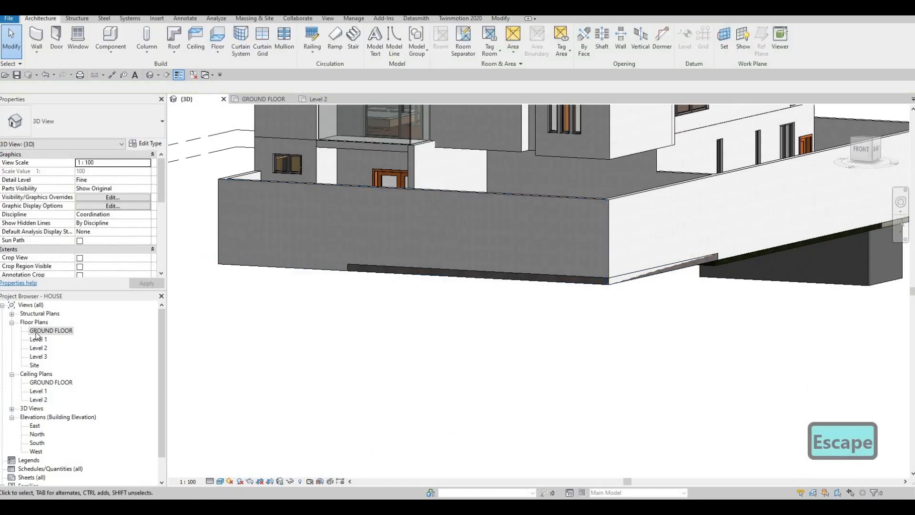
# Edit the FLOOR 7 boundary so its front and grid 5 side edges meet the inner faces of the boundary walls.
pyautogui.hotkey('ctrl', 'Tab')
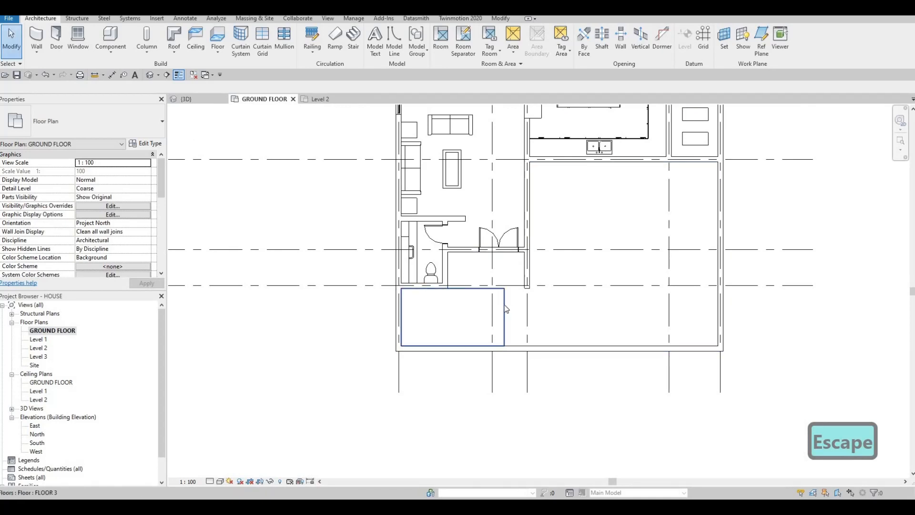
pyautogui.click(516, 310)
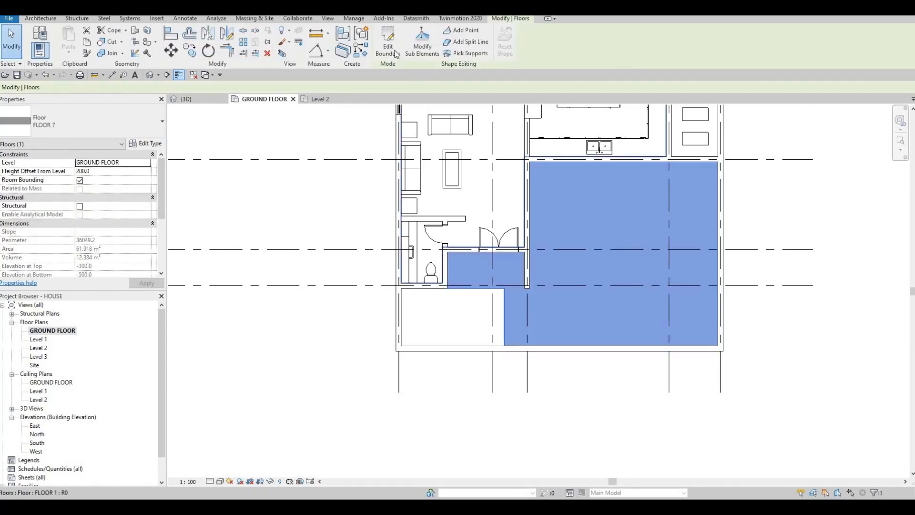
pyautogui.doubleClick(572, 301)
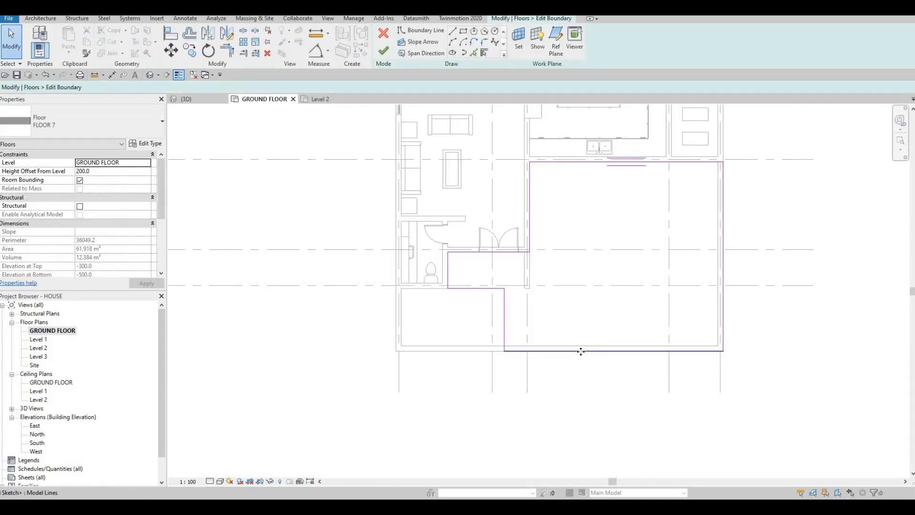
pyautogui.moveTo(583, 344); pyautogui.dragTo(585, 344)
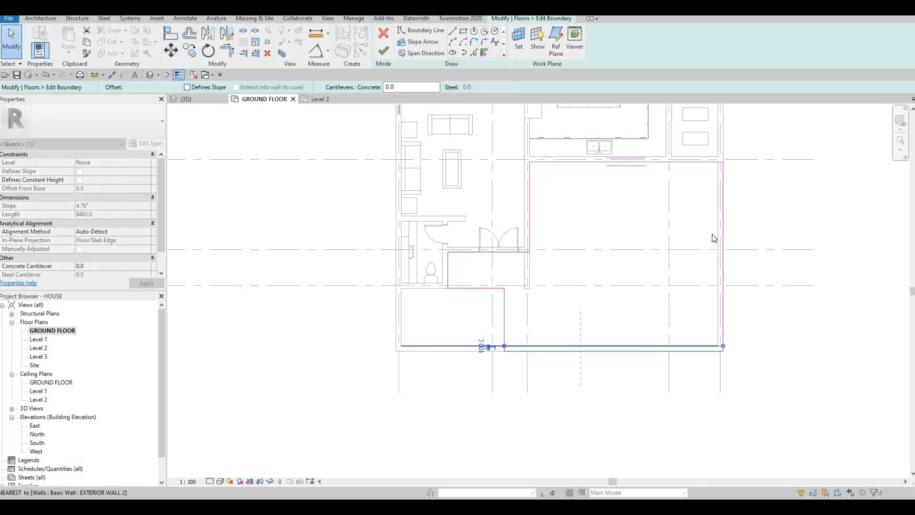
pyautogui.press('Escape')
pyautogui.moveTo(717, 227); pyautogui.dragTo(718, 228)
pyautogui.press('Escape')
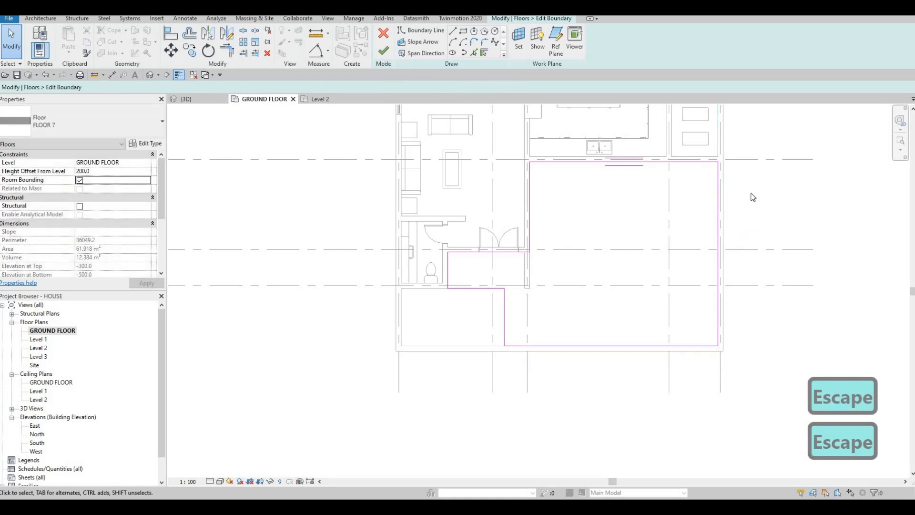
pyautogui.press('Escape')
pyautogui.press('Escape')
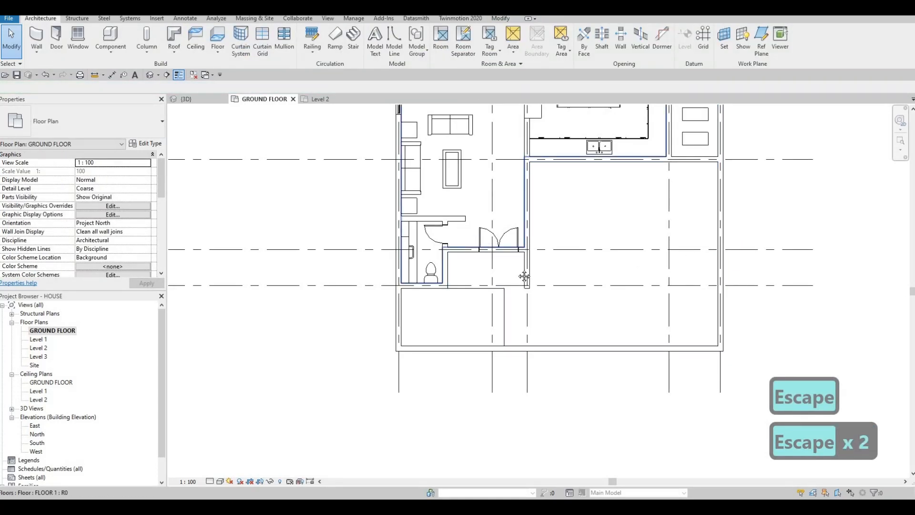
# Start a new FLOOR 3 floor and pick the outer faces of the boundary walls along grids 5, A and 1 as its inner boundary.
pyautogui.scroll(-4, 525, 277)
pyautogui.press('Escape')
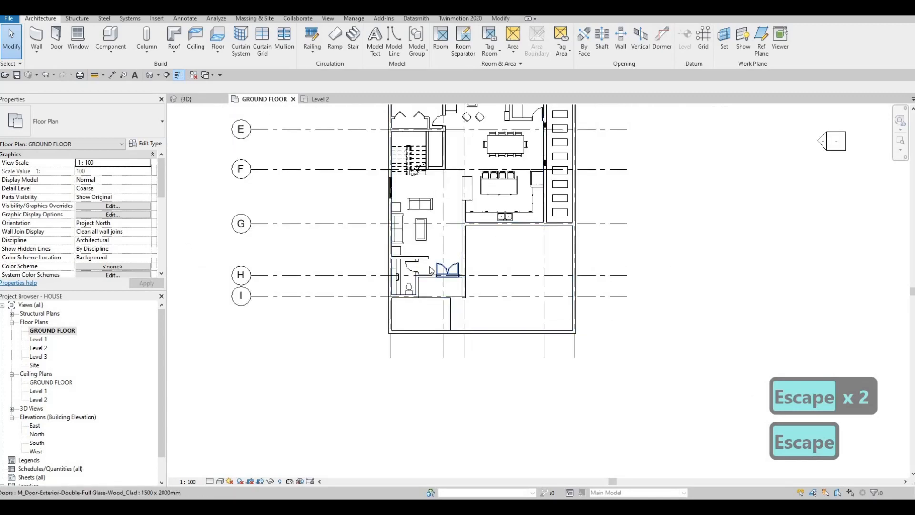
pyautogui.moveTo(430, 270); pyautogui.dragTo(427, 247, button='middle')
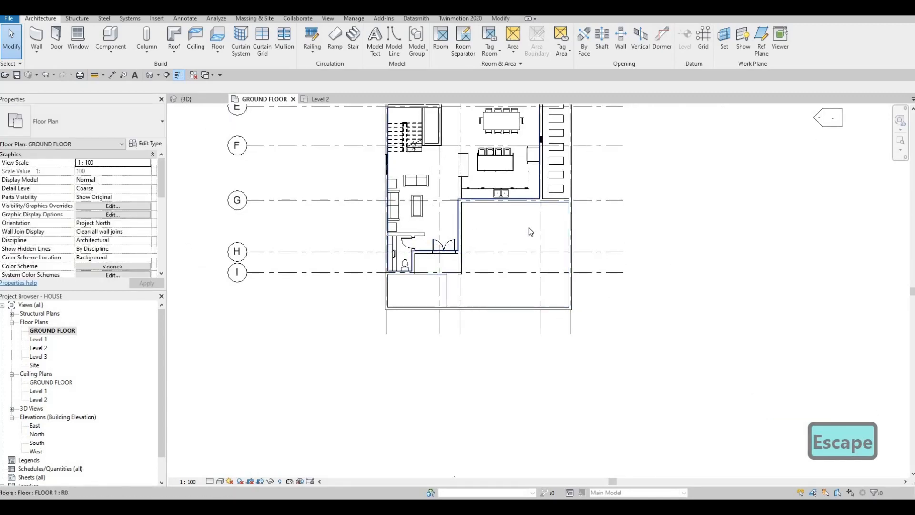
pyautogui.moveTo(493, 249); pyautogui.dragTo(506, 225, button='middle')
pyautogui.scroll(-1, 555, 228)
pyautogui.moveTo(562, 229); pyautogui.dragTo(534, 244, button='middle')
pyautogui.moveTo(445, 299); pyautogui.dragTo(437, 323, button='middle')
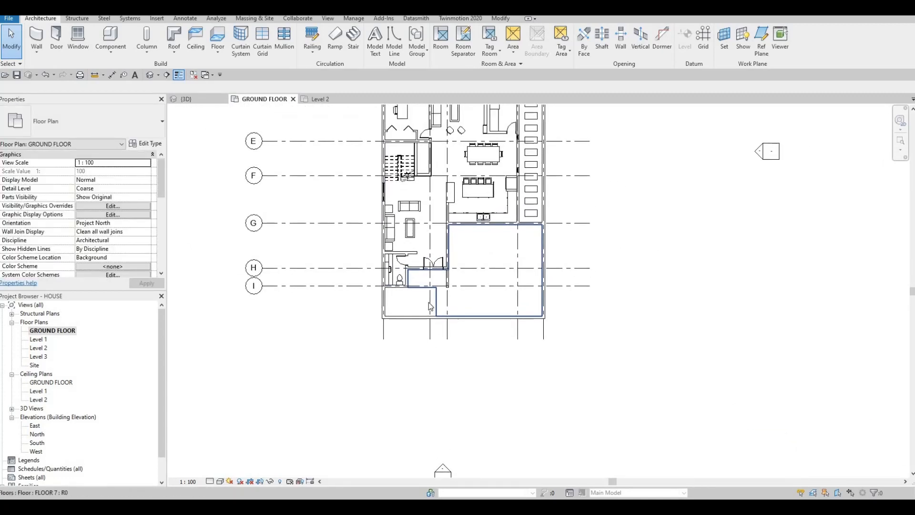
pyautogui.click(431, 306)
pyautogui.press('c')
pyautogui.press('s')
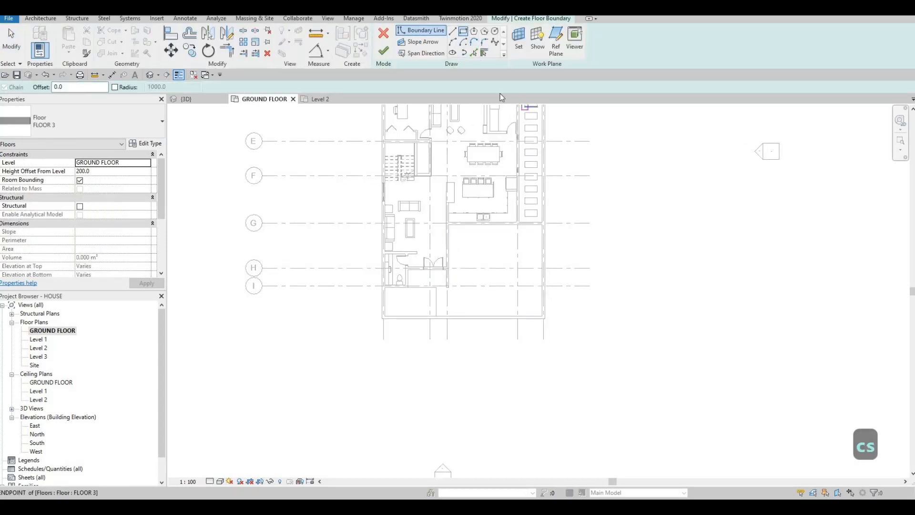
pyautogui.click(474, 52)
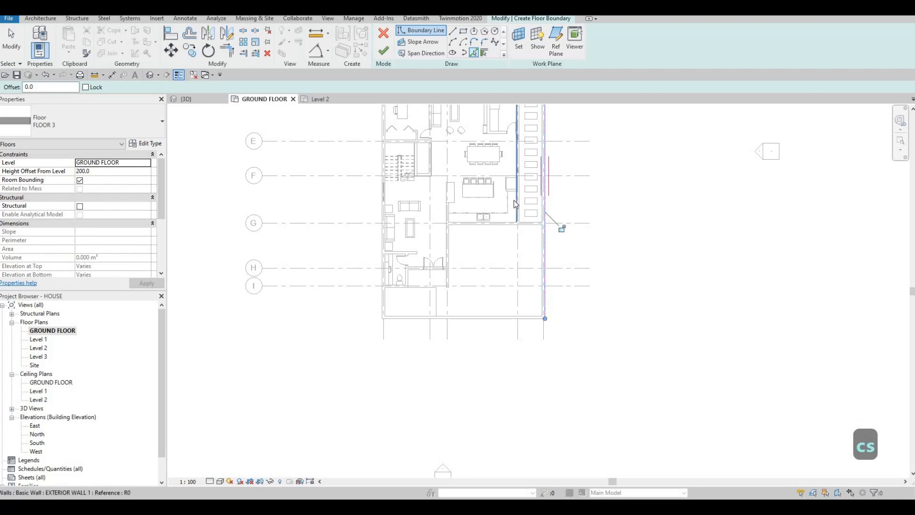
pyautogui.moveTo(514, 200); pyautogui.dragTo(541, 343, button='middle')
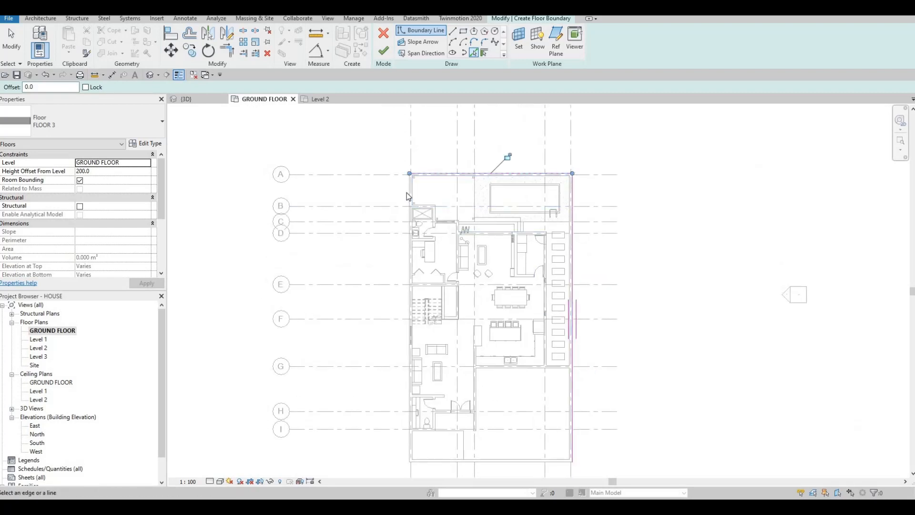
pyautogui.click(411, 252)
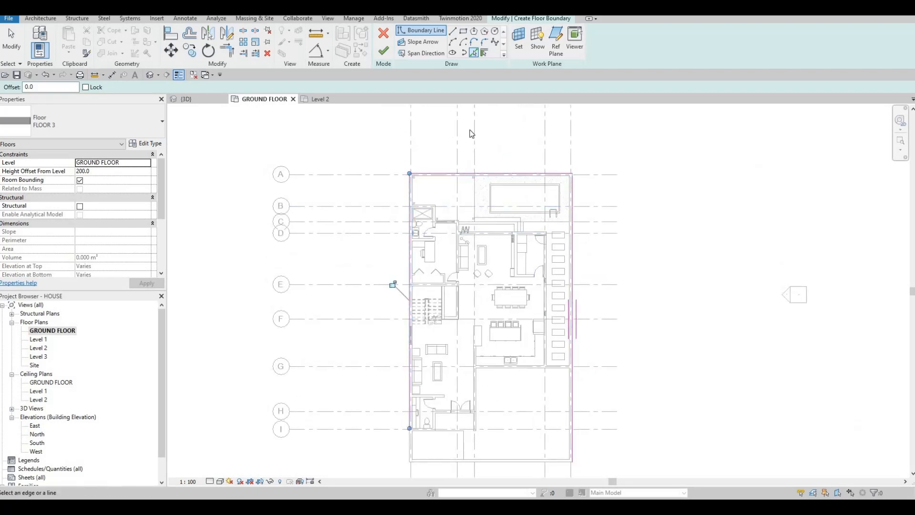
# Sketch the floor's outer boundary around the house from the front grid 5 corner, 78000 mm wide at the back with 37000 mm sides.
pyautogui.scroll(-3, 471, 133)
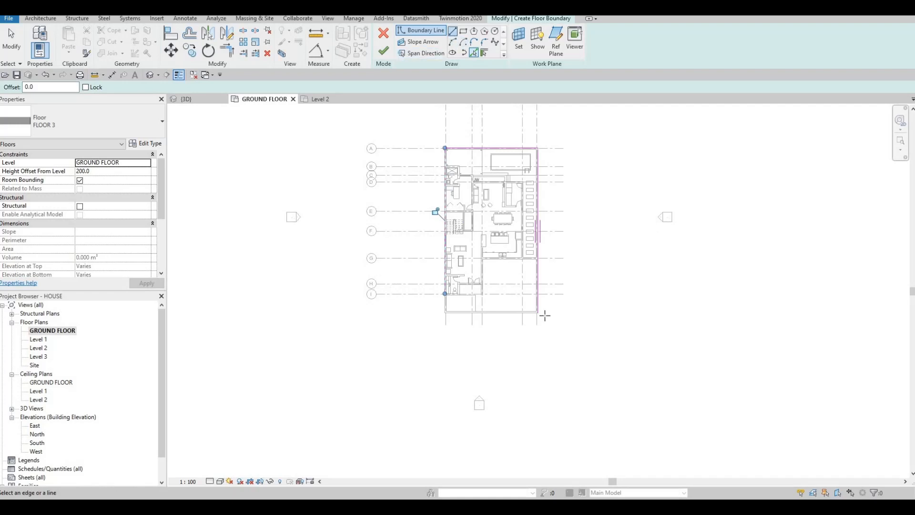
pyautogui.scroll(2, 579, 282)
pyautogui.click(707, 328)
pyautogui.scroll(-4, 725, 332)
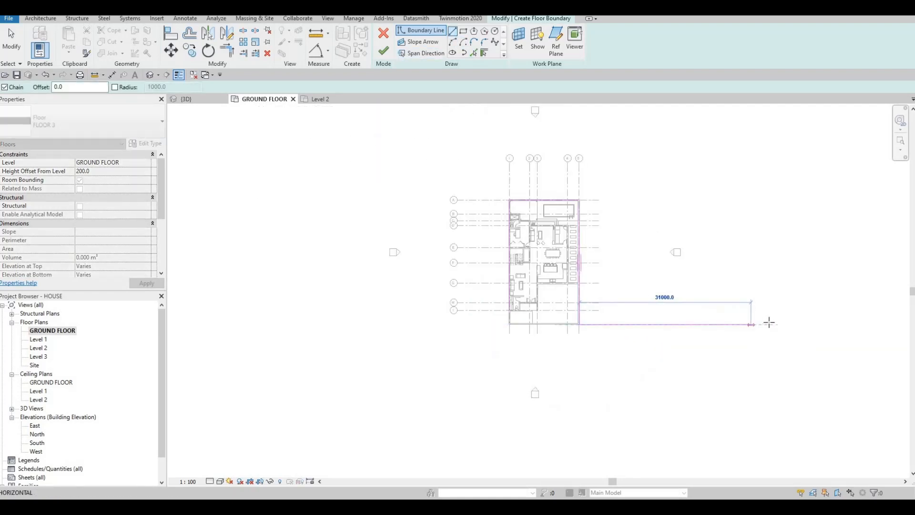
pyautogui.click(754, 148)
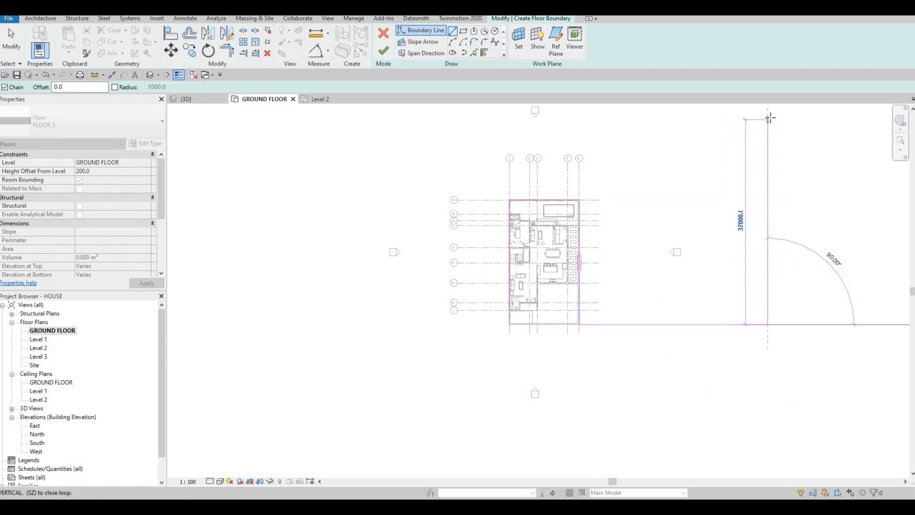
pyautogui.click(767, 119)
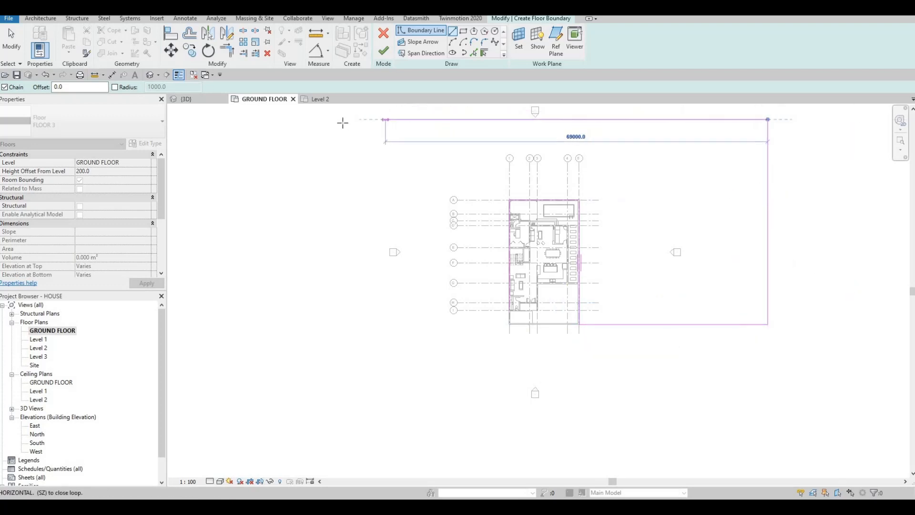
pyautogui.click(333, 221)
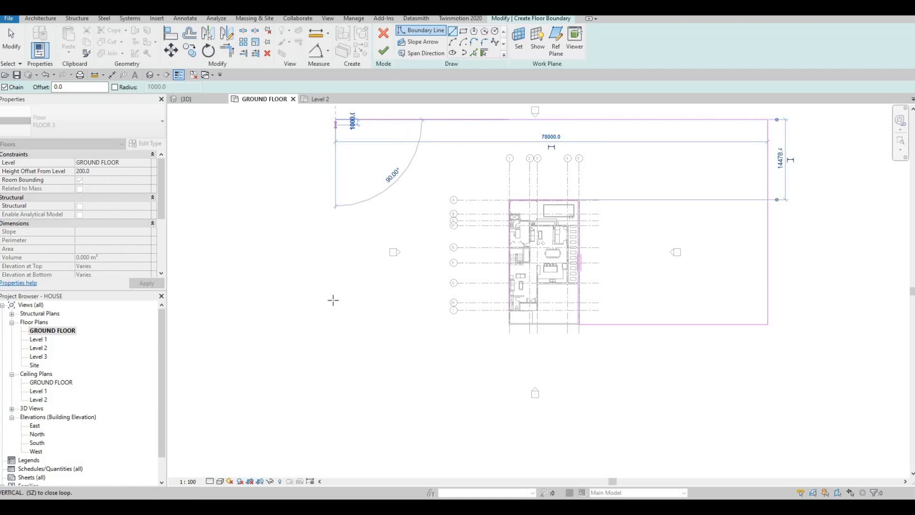
pyautogui.click(336, 325)
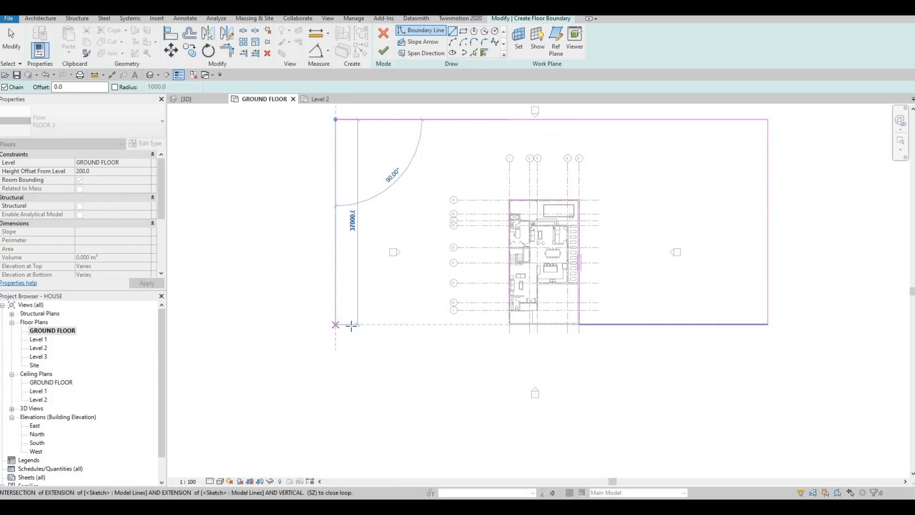
pyautogui.press('Escape')
pyautogui.press('Escape')
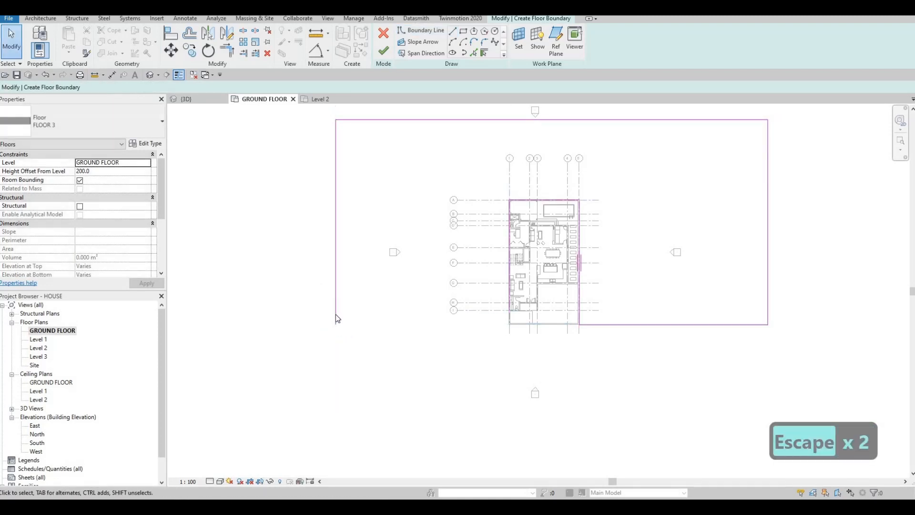
# Draw the missing front boundary line from the outer corner on the grid 1 side and trim it to meet the grid 1 line.
pyautogui.click(336, 314)
pyautogui.press('c')
pyautogui.press('s')
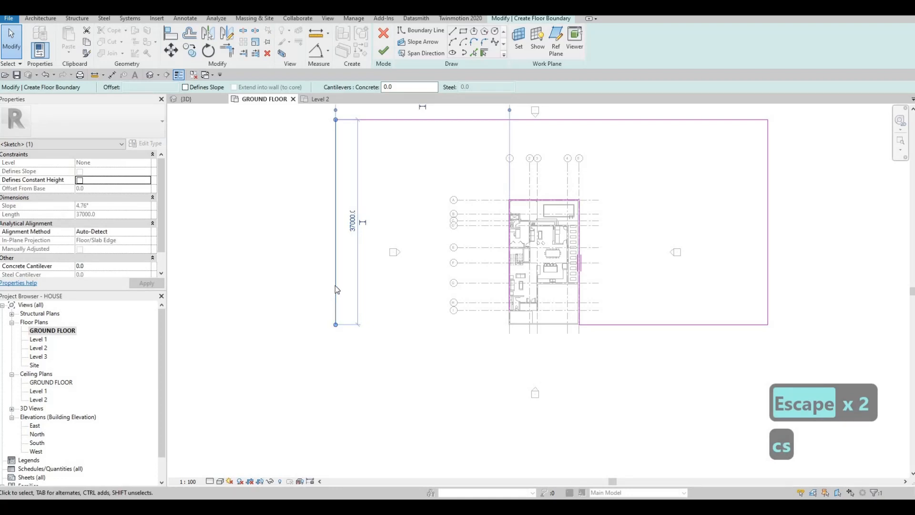
pyautogui.press('Escape')
pyautogui.press('Escape')
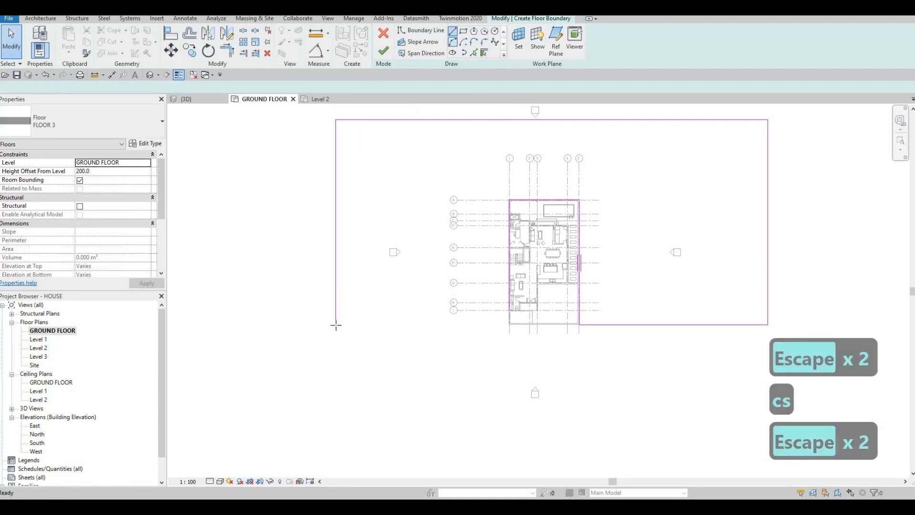
pyautogui.click(336, 325)
pyautogui.click(418, 325)
pyautogui.press('Escape')
pyautogui.press('Escape')
pyautogui.press('t')
pyautogui.press('r')
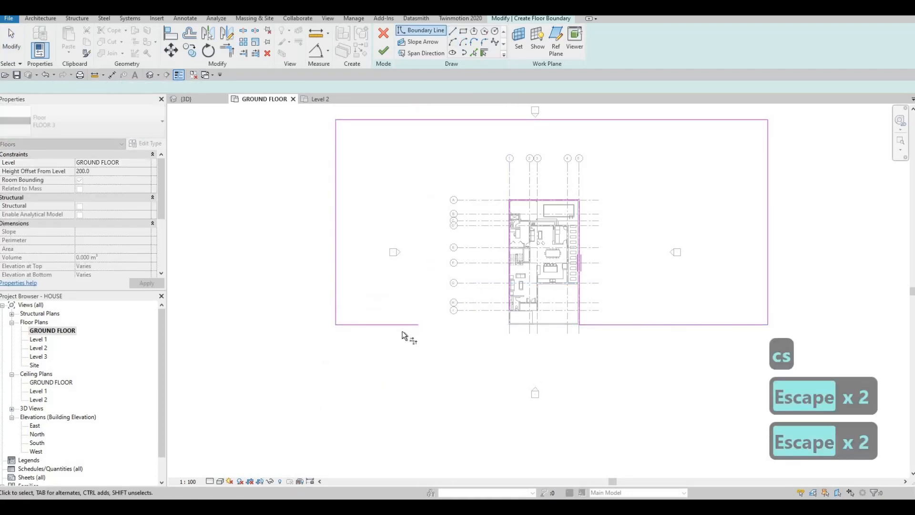
pyautogui.press('t')
pyautogui.press('r')
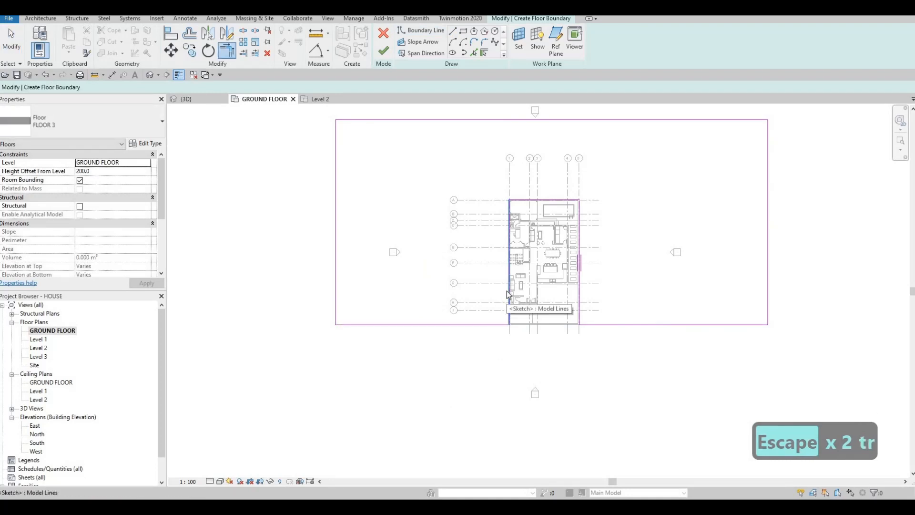
# Enlarge the outer boundary, moving the back edge outward for sides about 47420 mm long, the grid 1 side edge to 44000 mm, and the opposite edge outward.
pyautogui.press('Escape')
pyautogui.press('Escape')
pyautogui.press('Escape')
pyautogui.scroll(-2, 576, 225)
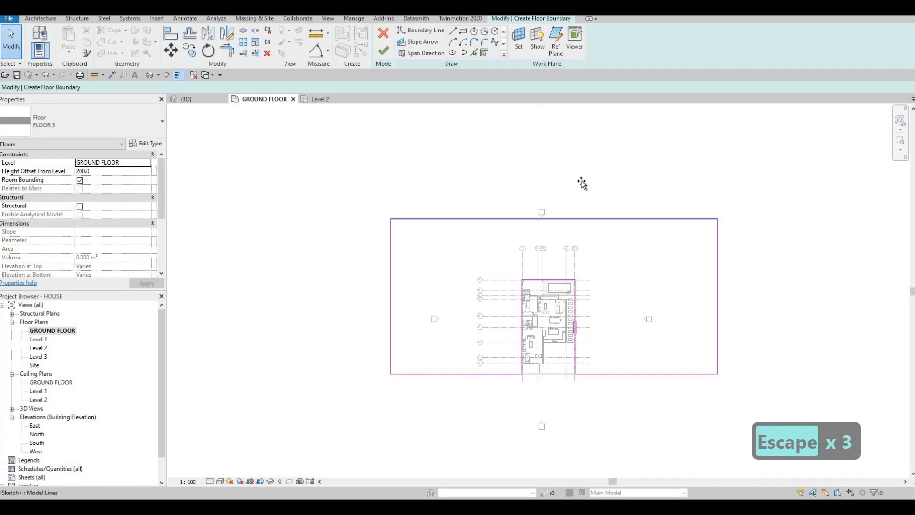
pyautogui.moveTo(582, 182); pyautogui.dragTo(581, 176)
pyautogui.moveTo(391, 231); pyautogui.dragTo(338, 231)
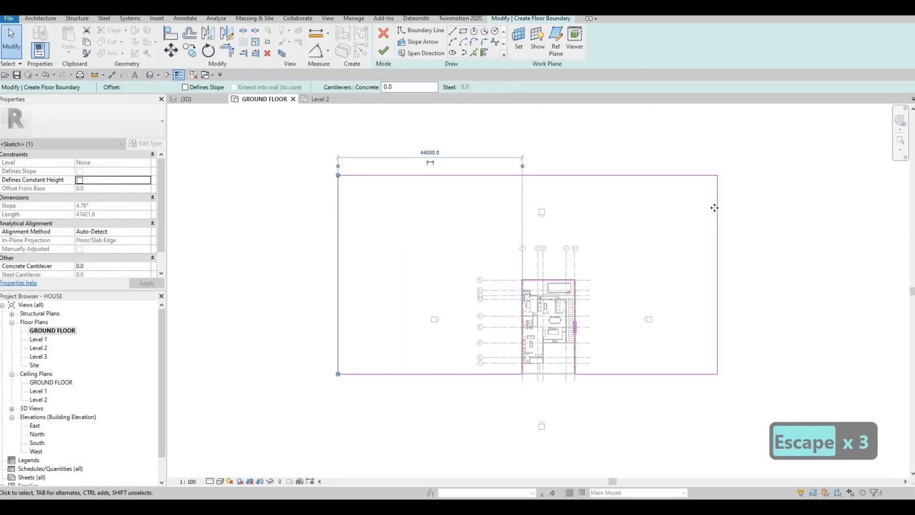
pyautogui.moveTo(713, 210); pyautogui.dragTo(758, 211)
pyautogui.press('Escape')
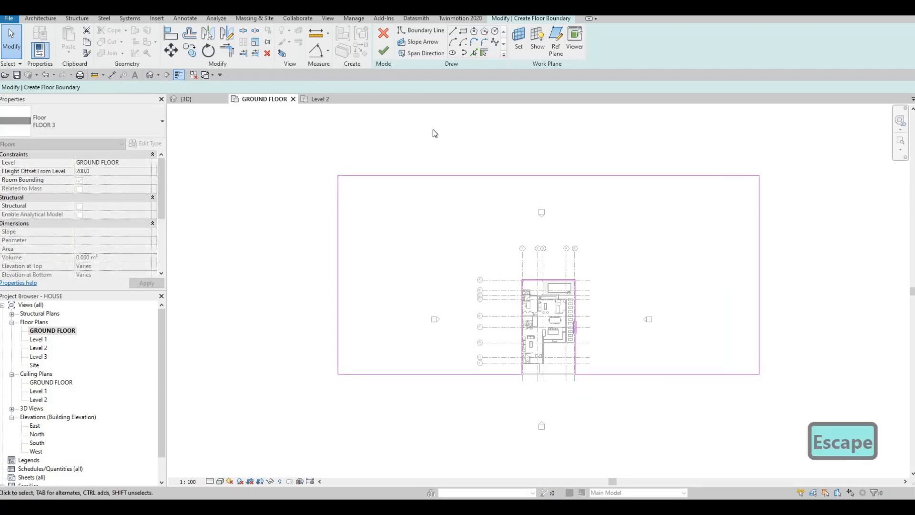
# Trim the inner boundary lines into clean corners along grid A and finish the FLOOR 3 floor surrounding the house.
pyautogui.click(385, 53)
pyautogui.press('Escape')
pyautogui.press('Escape')
pyautogui.press('Escape')
pyautogui.scroll(5, 596, 289)
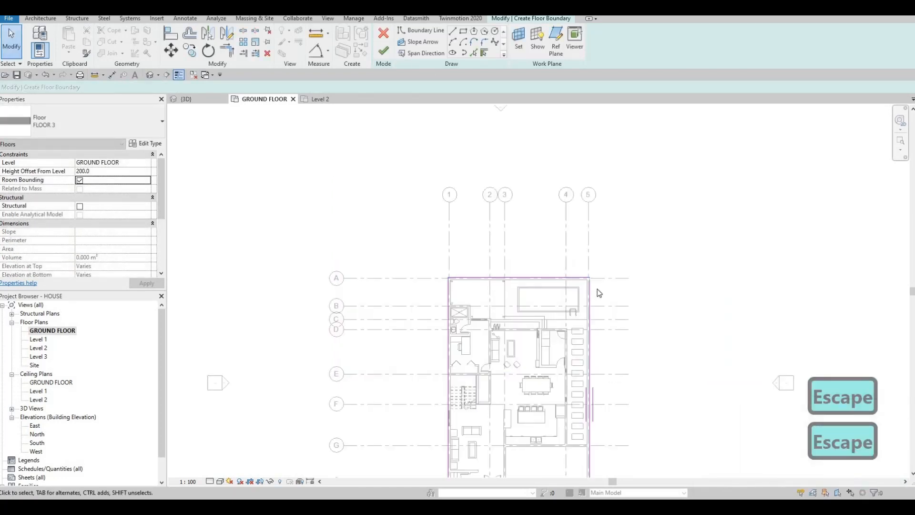
pyautogui.press('t')
pyautogui.press('r')
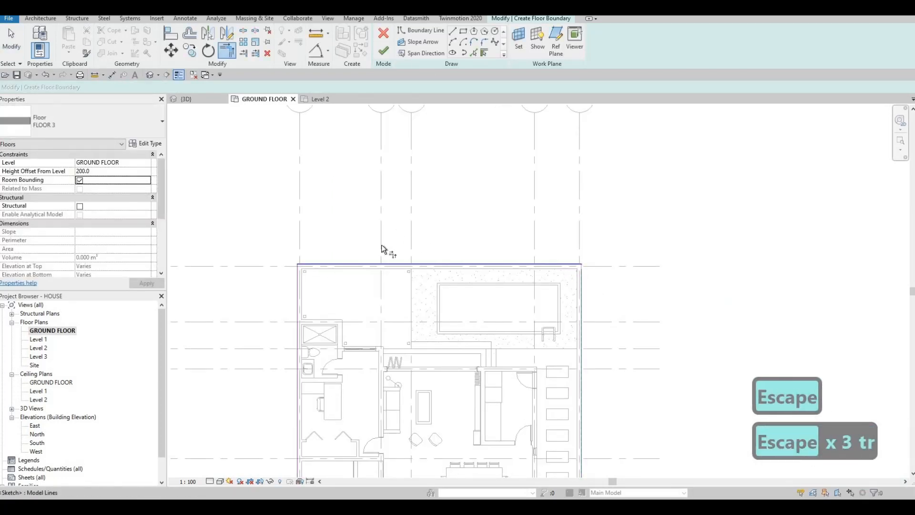
pyautogui.click(384, 53)
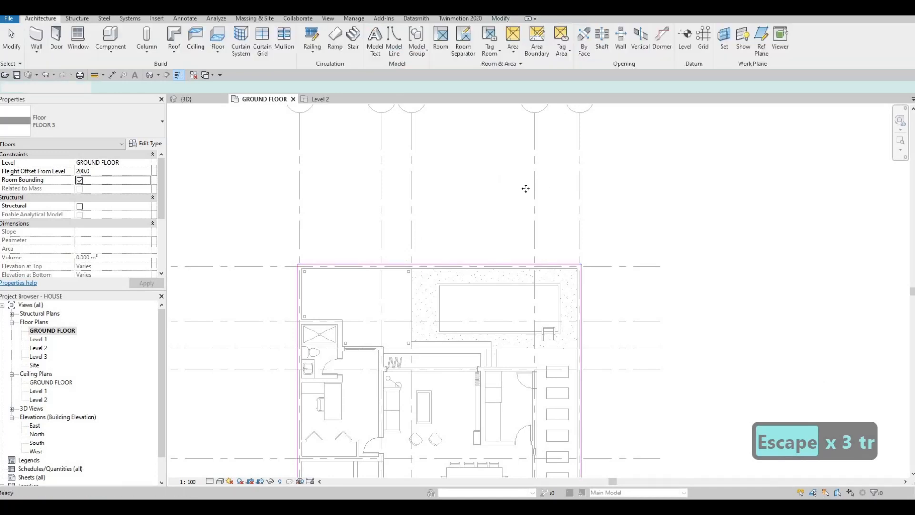
pyautogui.scroll(-5, 324, 172)
pyautogui.press('Escape')
pyautogui.press('Escape')
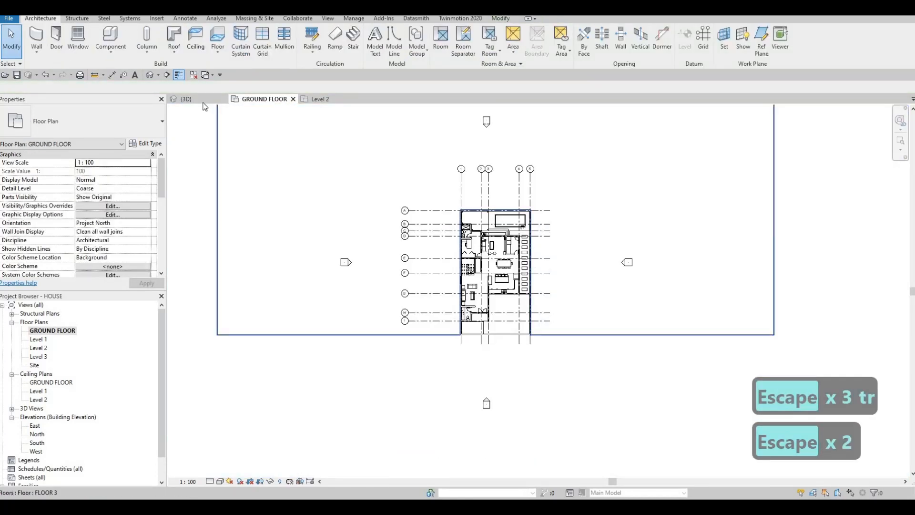
# Inspect the surrounding FLOOR 3 ground and the enclosed front yard in 3D.
pyautogui.click(202, 100)
pyautogui.keyDown('shift'); pyautogui.moveTo(636, 263); pyautogui.dragTo(533, 267, button='middle'); pyautogui.keyUp('shift')
pyautogui.scroll(1, 506, 262)
pyautogui.scroll(1, 613, 254)
pyautogui.scroll(-1, 613, 255)
pyautogui.keyDown('shift'); pyautogui.moveTo(620, 324); pyautogui.dragTo(627, 339, button='middle'); pyautogui.keyUp('shift')
pyautogui.scroll(-1, 614, 267)
pyautogui.keyDown('shift'); pyautogui.moveTo(627, 279); pyautogui.dragTo(622, 237, button='middle'); pyautogui.keyUp('shift')
# Cut a rectangular opening about 1200 mm wide in the EXTERIOR WALL 2 wall that closes the side passage on grid G.
pyautogui.scroll(4, 624, 238)
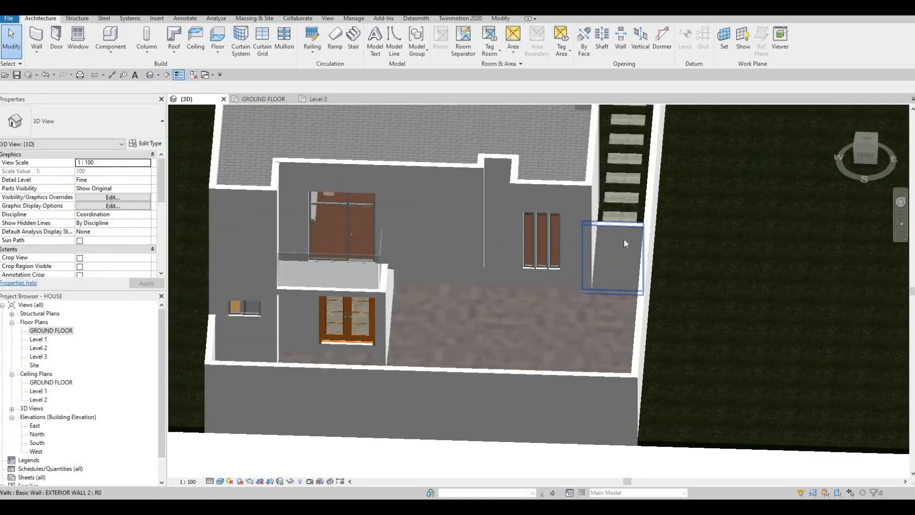
pyautogui.scroll(3, 625, 240)
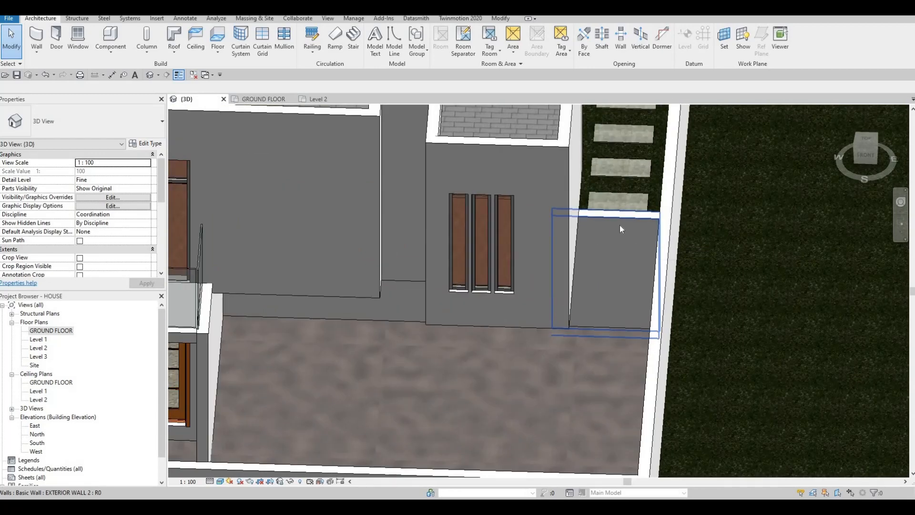
pyautogui.click(618, 222)
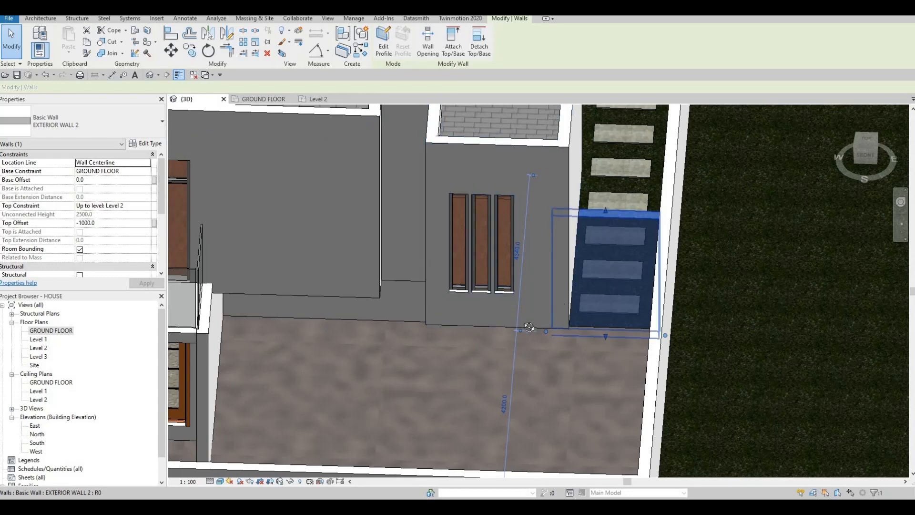
pyautogui.keyDown('shift'); pyautogui.moveTo(529, 327); pyautogui.dragTo(556, 286, button='middle'); pyautogui.keyUp('shift')
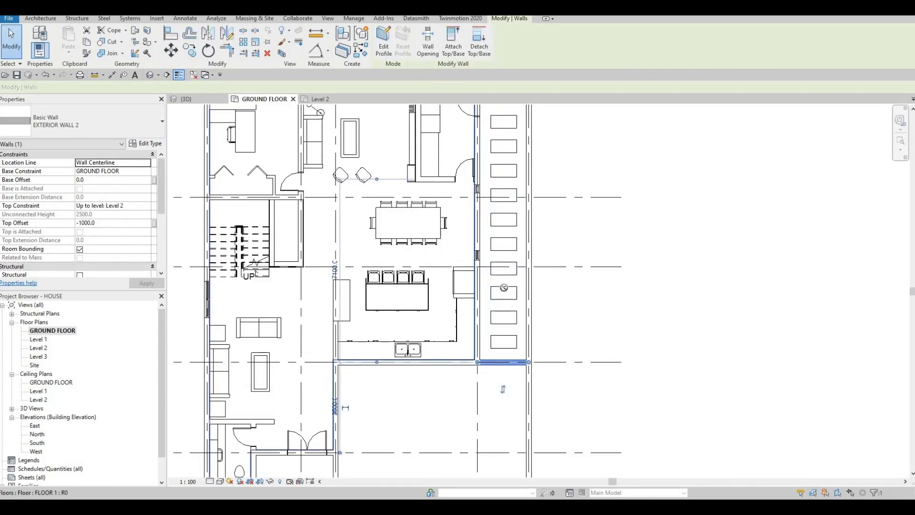
pyautogui.click(428, 43)
pyautogui.scroll(5, 462, 382)
pyautogui.click(462, 381)
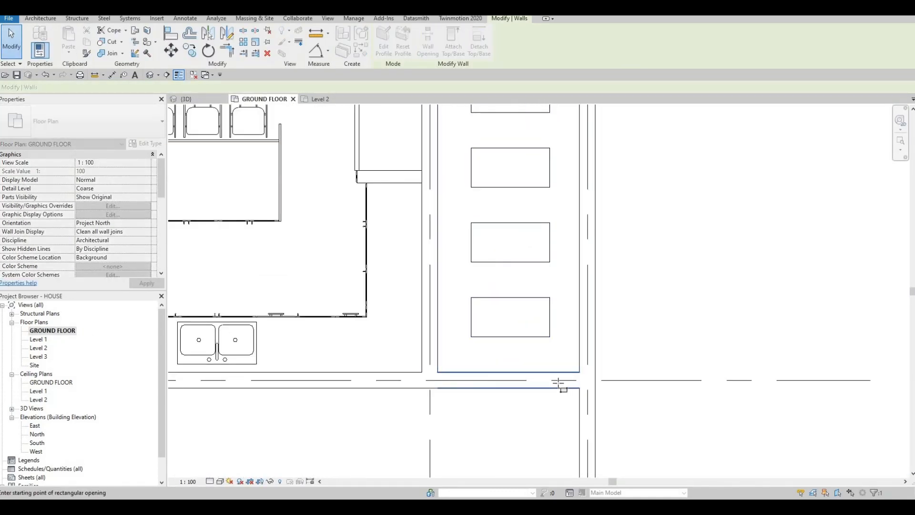
pyautogui.click(556, 382)
pyautogui.scroll(-5, 500, 353)
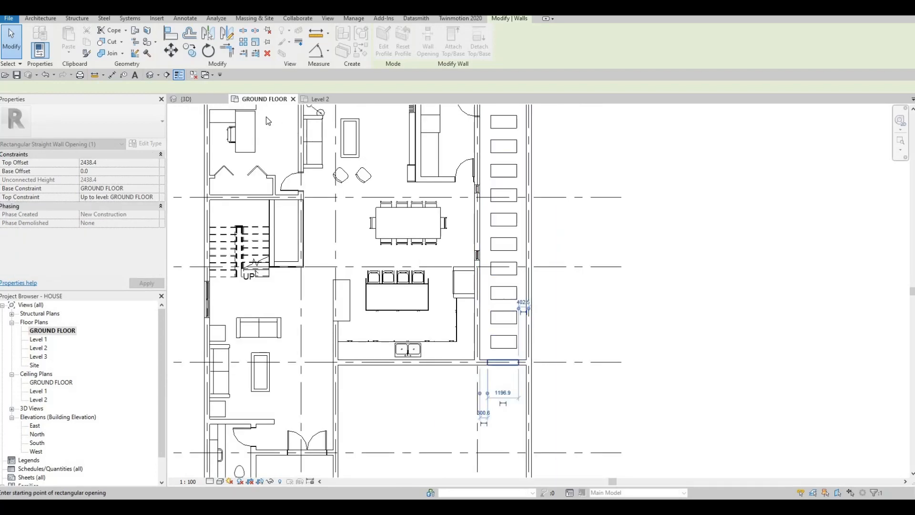
pyautogui.press('Escape')
pyautogui.press('Escape')
# Examine the new side passage opening and the front boundary wall in 3D.
pyautogui.click(186, 99)
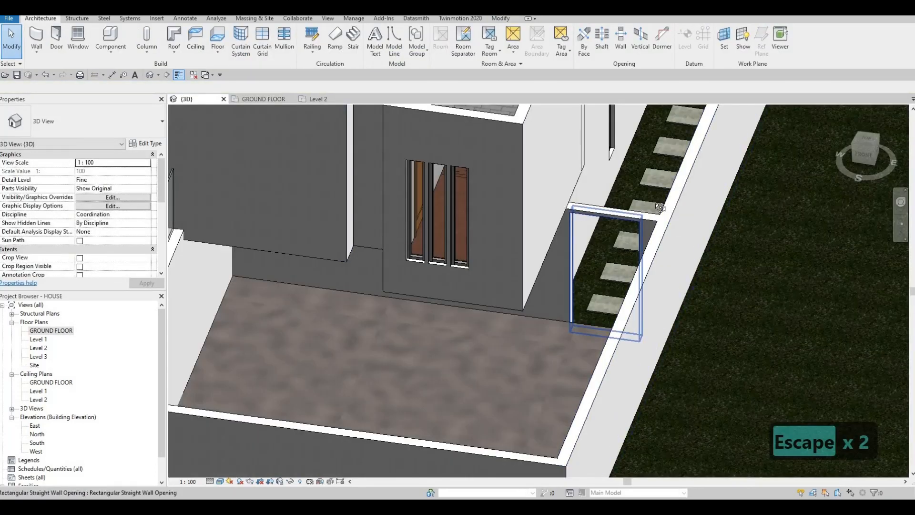
pyautogui.keyDown('shift'); pyautogui.moveTo(669, 251); pyautogui.dragTo(541, 283, button='middle'); pyautogui.keyUp('shift')
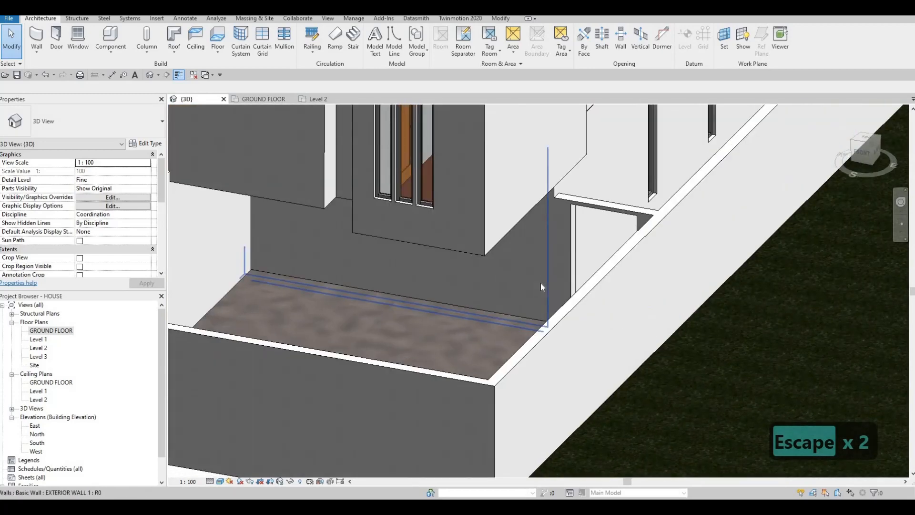
pyautogui.press('Escape')
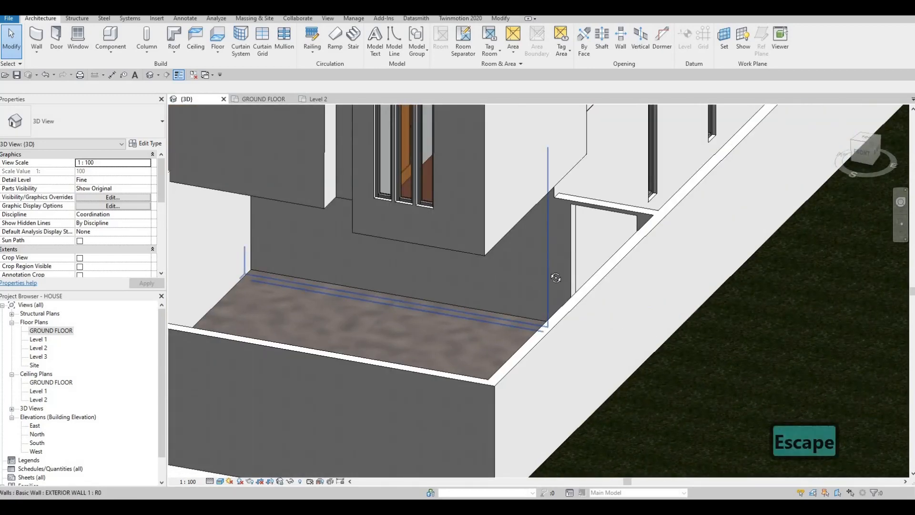
pyautogui.keyDown('shift'); pyautogui.moveTo(597, 231); pyautogui.dragTo(602, 164, button='middle'); pyautogui.keyUp('shift')
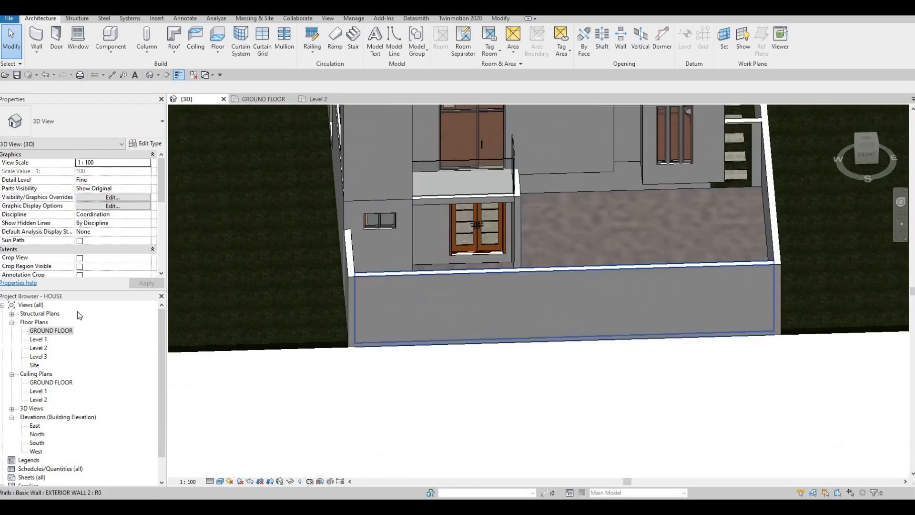
# In the ground floor plan, split the front EXTERIOR WALL 2 wall at the edge between the front left yard area and the paved floor.
pyautogui.doubleClick(50, 331)
pyautogui.scroll(-3, 437, 237)
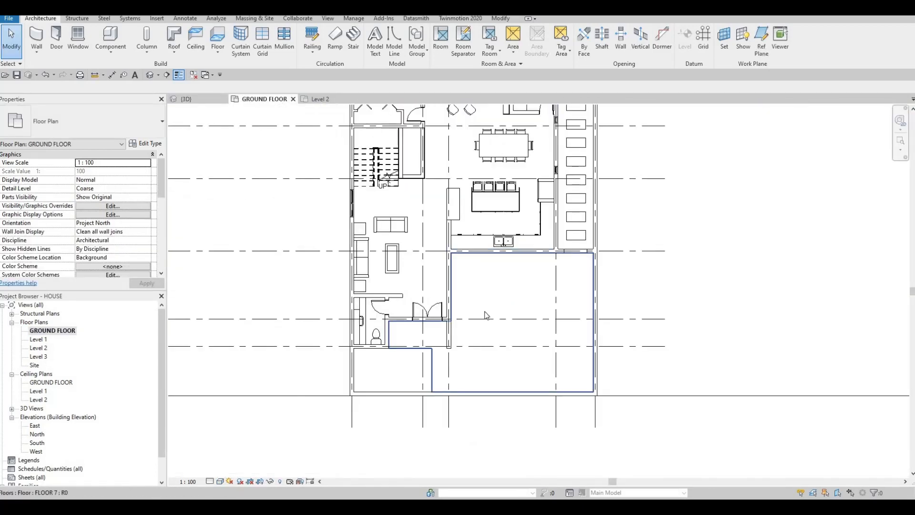
pyautogui.scroll(2, 437, 236)
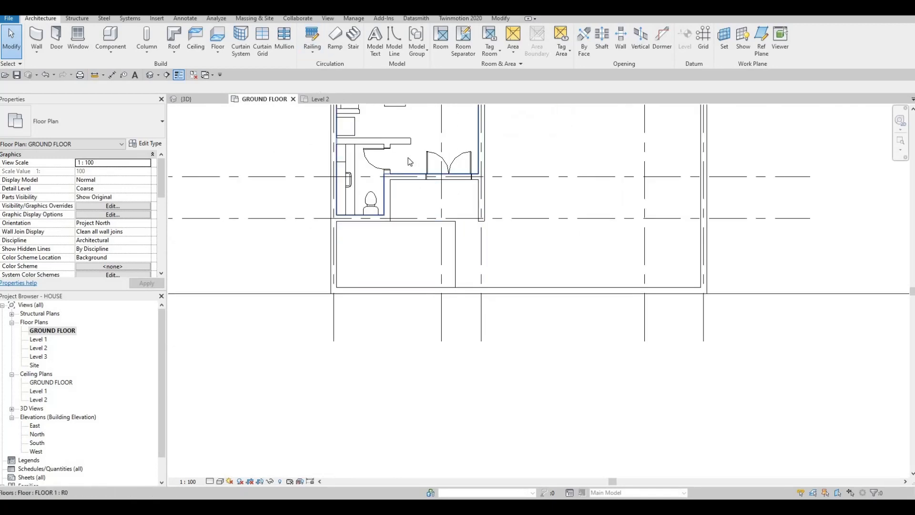
pyautogui.press('Escape')
pyautogui.press('Escape')
pyautogui.press('s')
pyautogui.press('l')
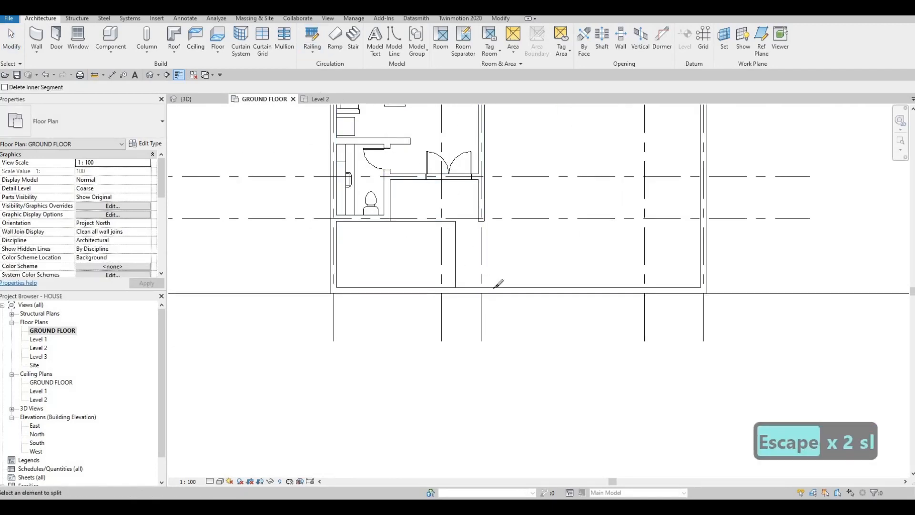
pyautogui.scroll(3, 496, 263)
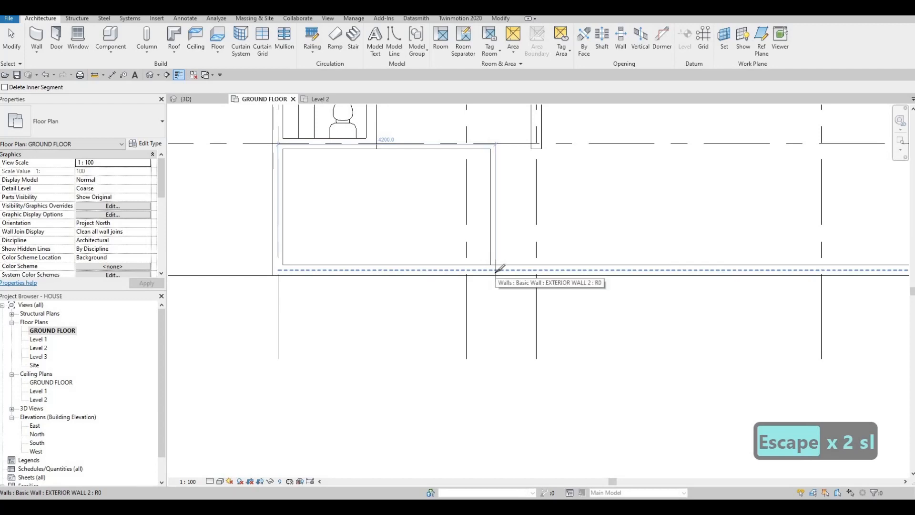
pyautogui.scroll(2, 494, 269)
pyautogui.click(494, 270)
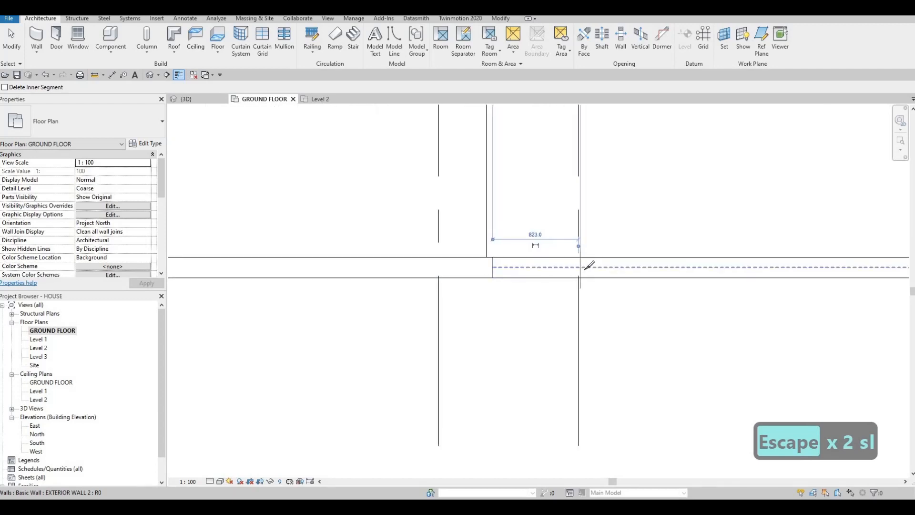
# Split the front wall around the grid line beside the entrance and 500 mm short of the right boundary wall's grid line.
pyautogui.scroll(-2, 589, 265)
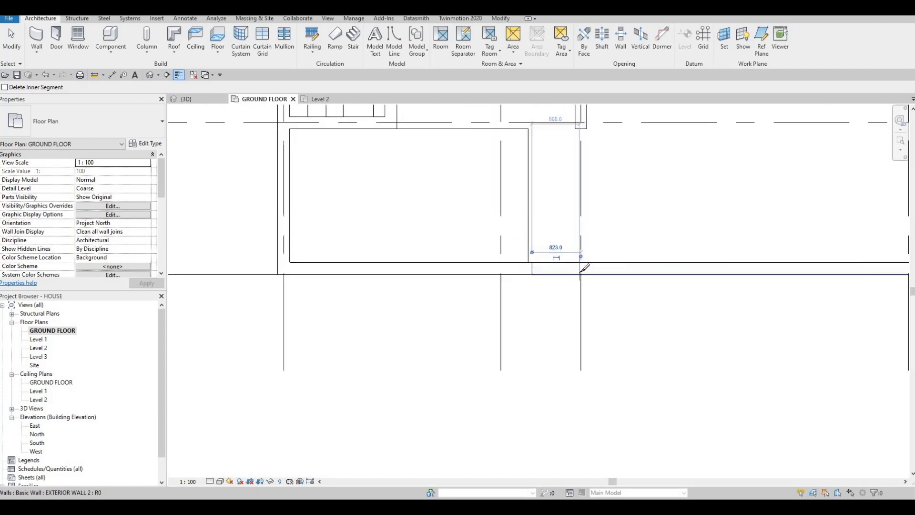
pyautogui.press('Escape')
pyautogui.scroll(-2, 534, 253)
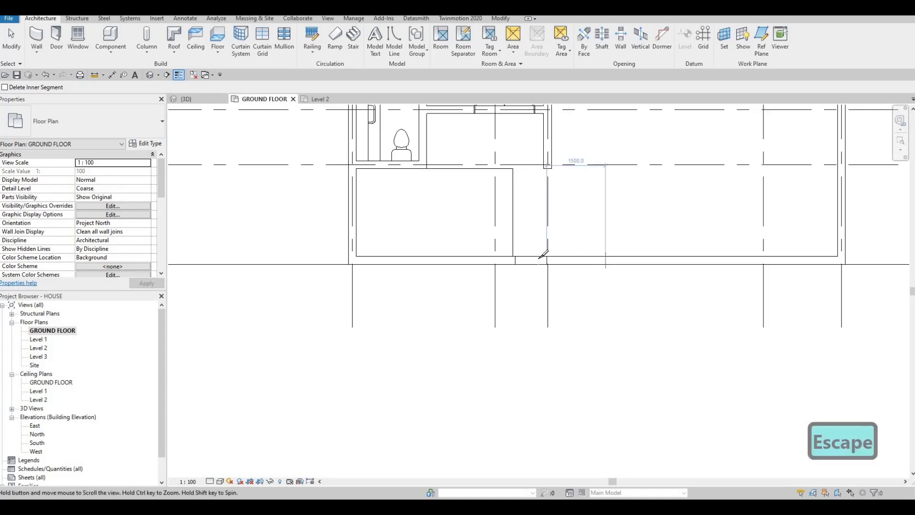
pyautogui.click(677, 262)
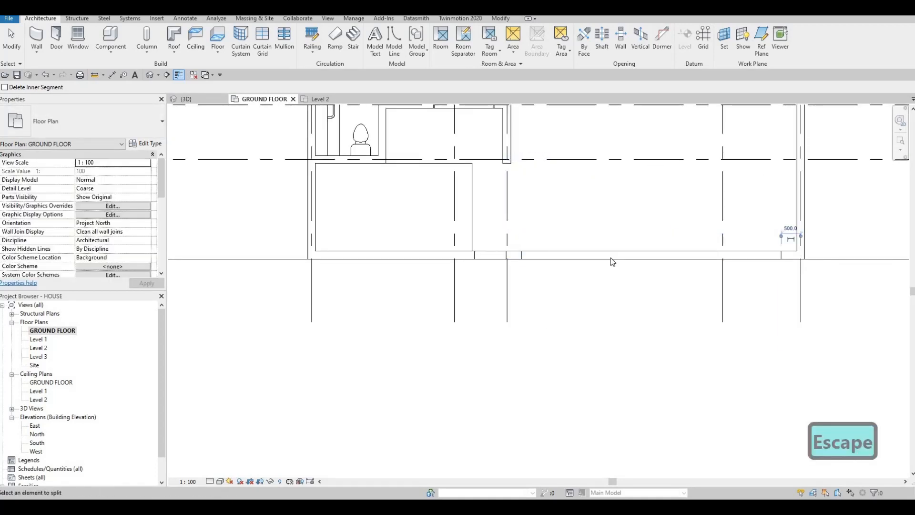
# Delete the narrow and wide segments between the splits to open two gateways in the front wall, and check them in 3D.
pyautogui.press('Escape')
pyautogui.press('Escape')
pyautogui.press('Delete')
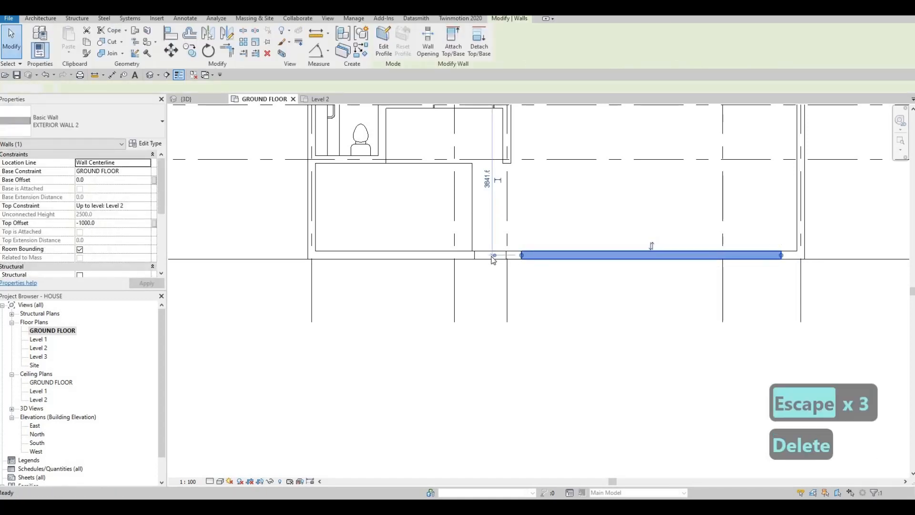
pyautogui.press('Delete')
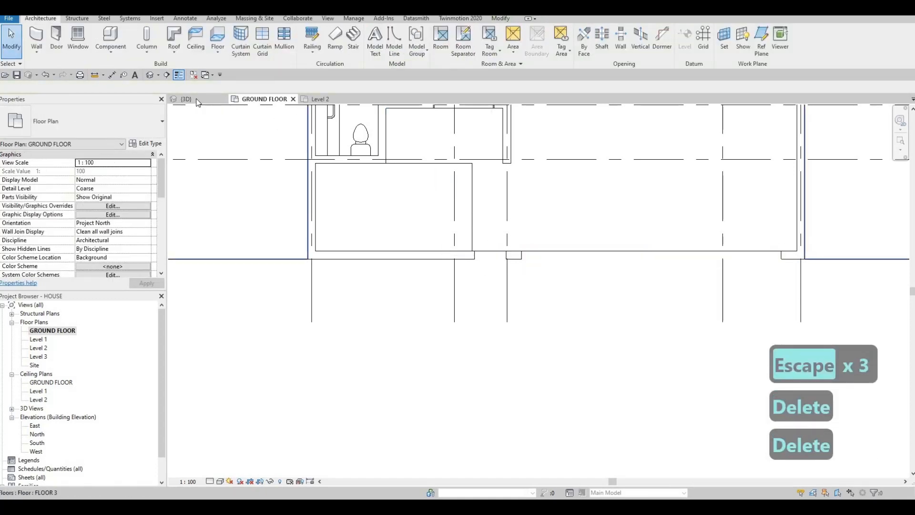
pyautogui.press('Escape')
pyautogui.scroll(-2, 520, 261)
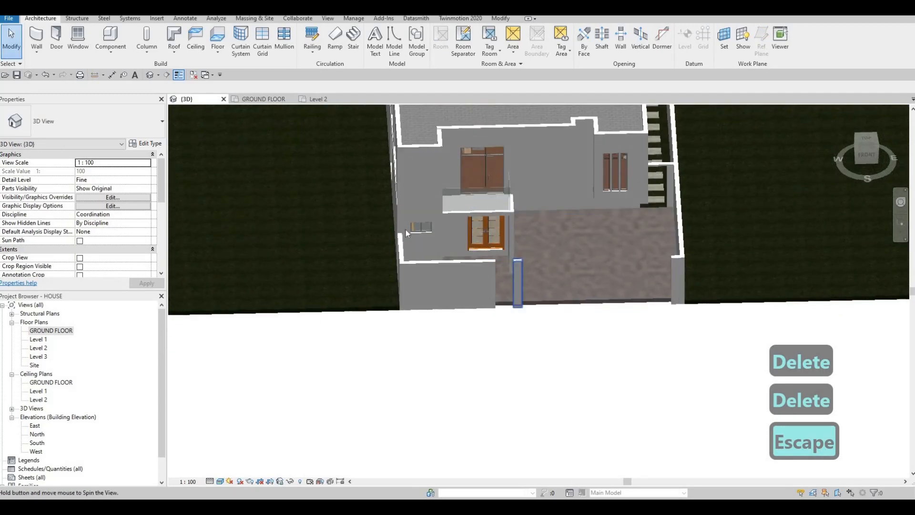
pyautogui.moveTo(519, 267)
pyautogui.keyDown('shift'); pyautogui.mouseDown(button='middle')
pyautogui.moveTo(519, 245)
pyautogui.moveTo(527, 267)
pyautogui.moveTo(582, 248)
pyautogui.moveTo(527, 263)
pyautogui.moveTo(594, 260)
pyautogui.moveTo(531, 229)
pyautogui.moveTo(467, 237)
pyautogui.moveTo(484, 279)
pyautogui.moveTo(519, 293)
pyautogui.moveTo(511, 276)
pyautogui.mouseUp(button='middle'); pyautogui.keyUp('shift')
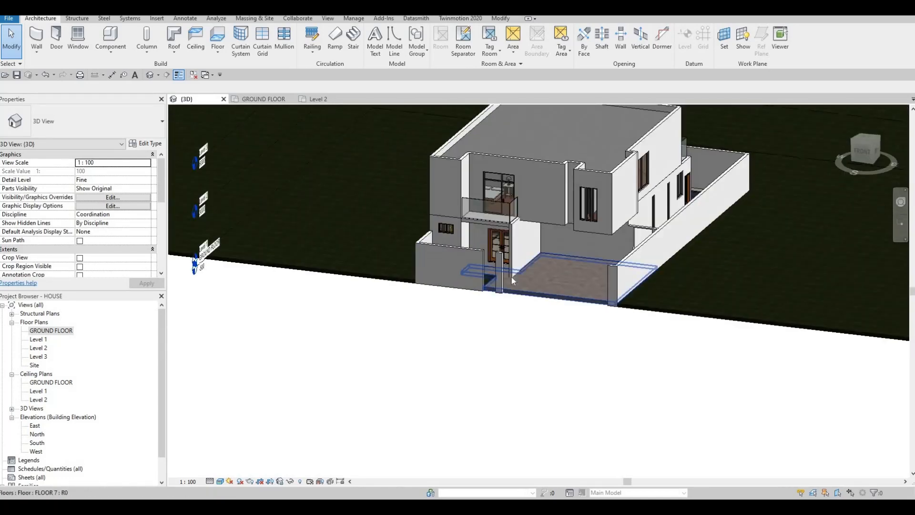
# Start an architectural floor in the ground floor plan and duplicate the FLOOR 3 type as FLOOR 8.
pyautogui.doubleClick(65, 331)
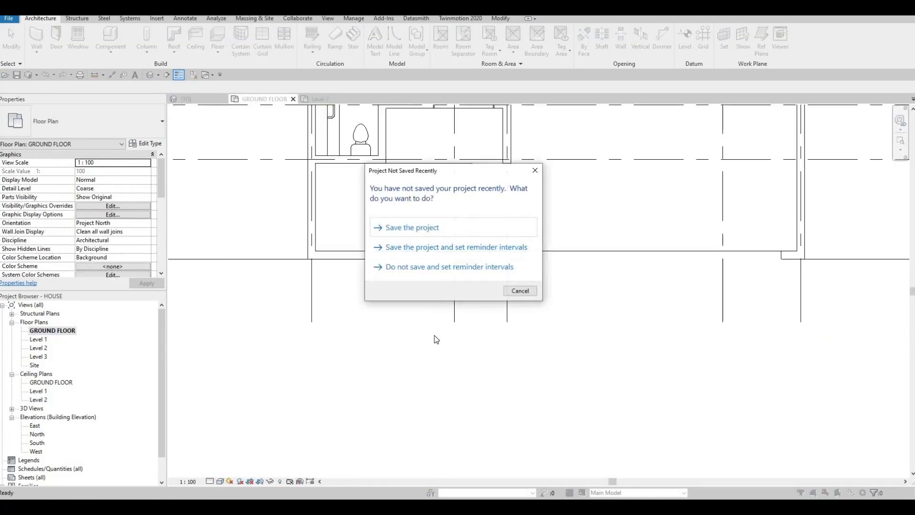
pyautogui.press('Escape')
pyautogui.scroll(-10, 476, 276)
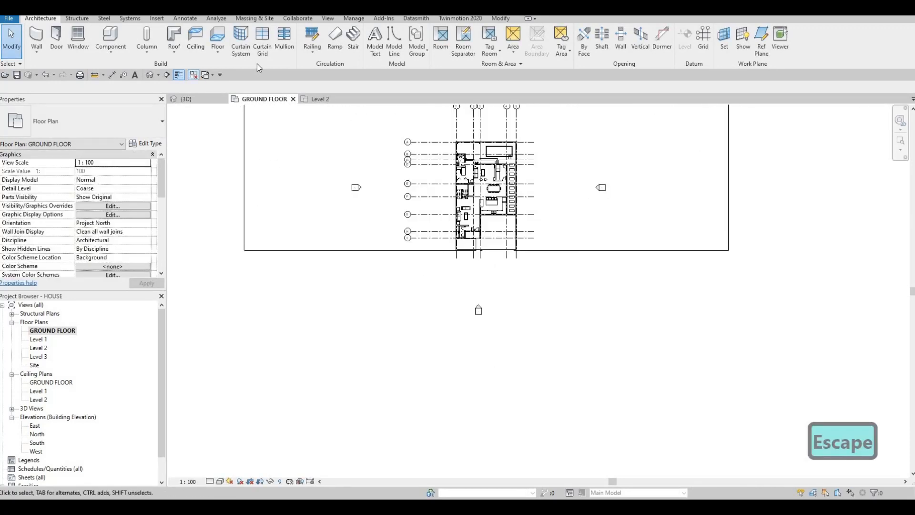
pyautogui.click(217, 51)
pyautogui.click(232, 76)
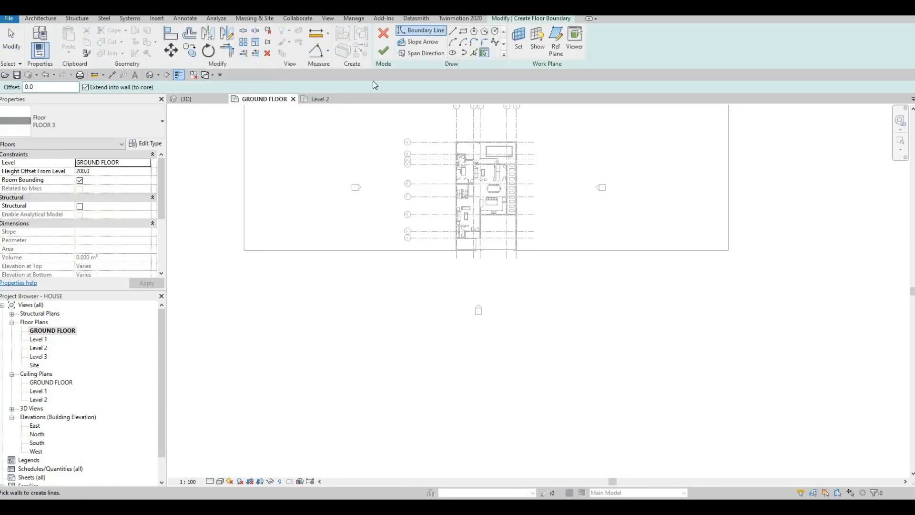
pyautogui.click(146, 144)
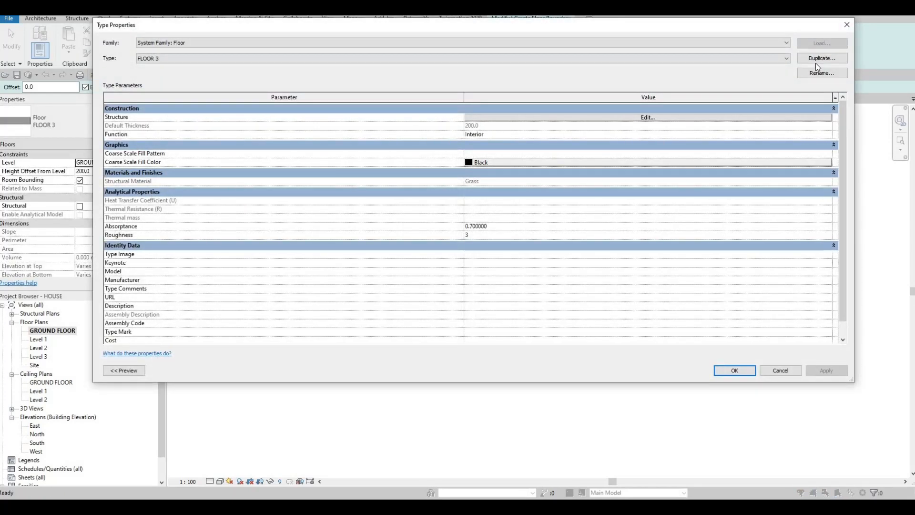
pyautogui.click(822, 58)
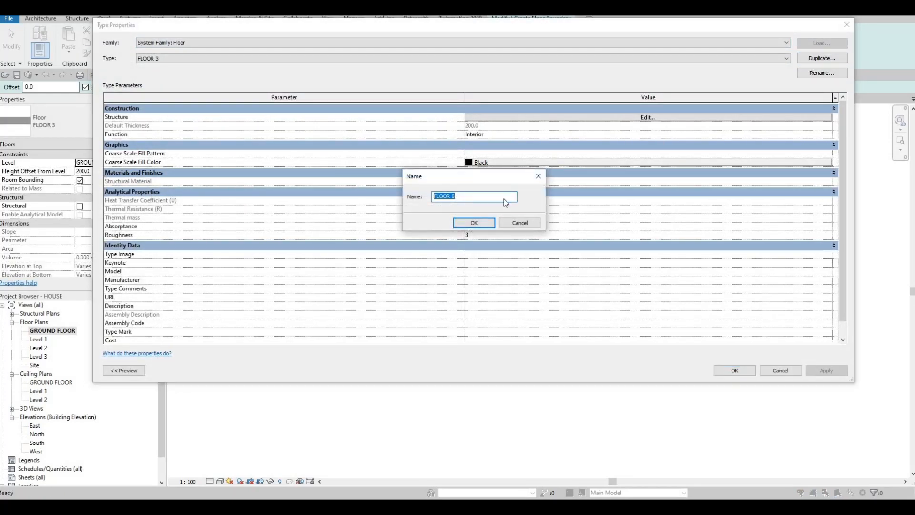
pyautogui.click(472, 222)
# Set the FLOOR 8 structure layer's material to Concrete, C20/25 from the AEC concrete materials.
pyautogui.click(472, 117)
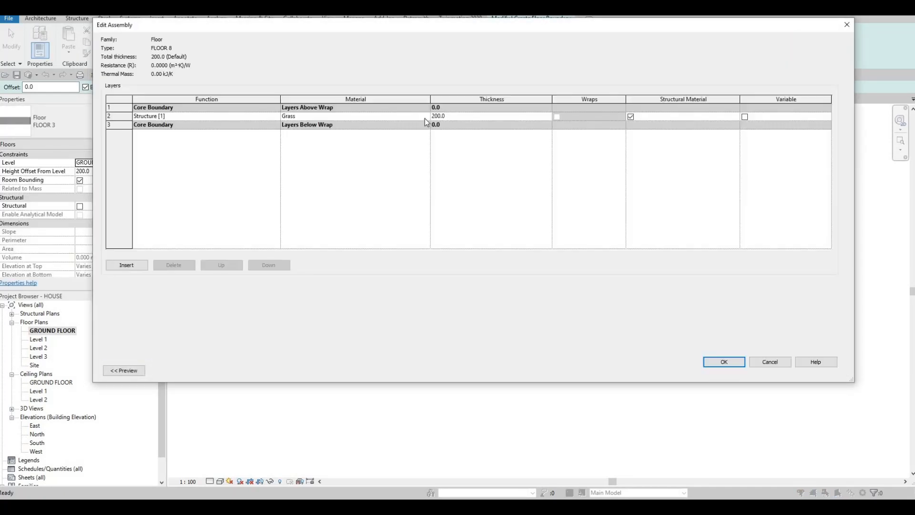
pyautogui.click(425, 118)
pyautogui.click(425, 117)
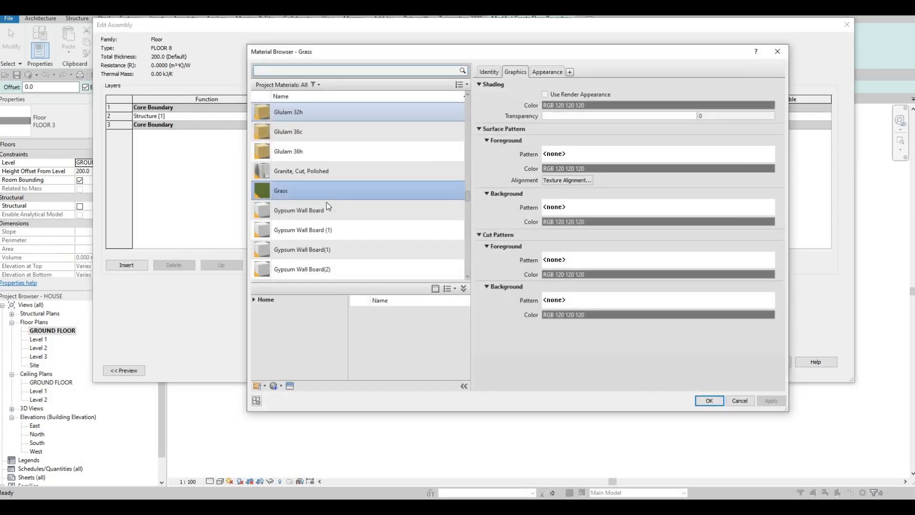
pyautogui.click(253, 299)
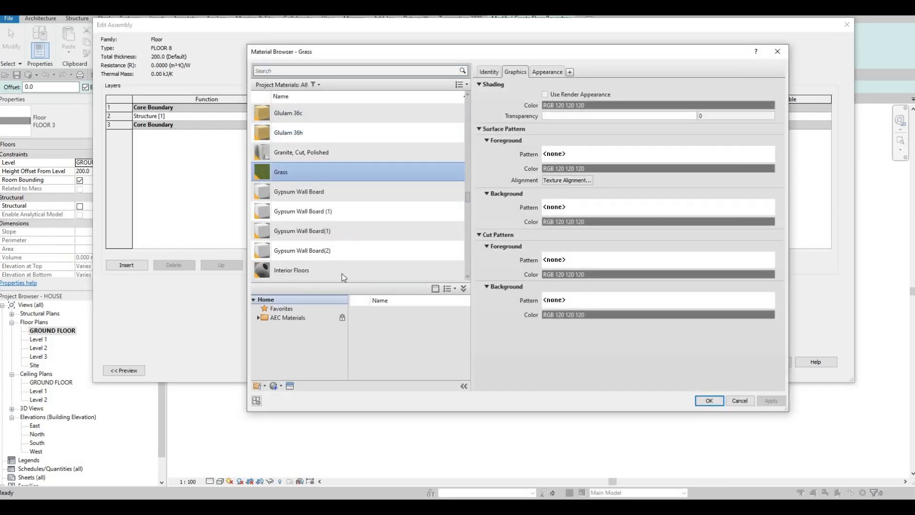
pyautogui.click(267, 318)
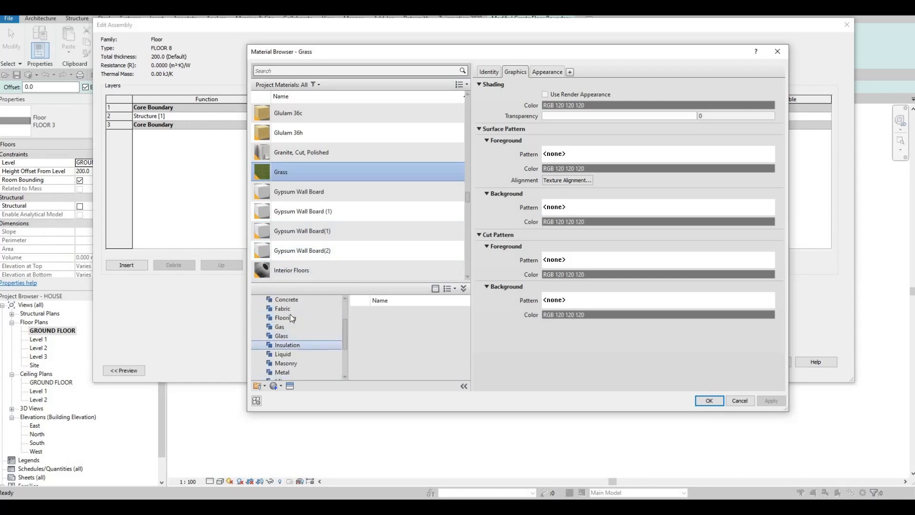
pyautogui.click(289, 300)
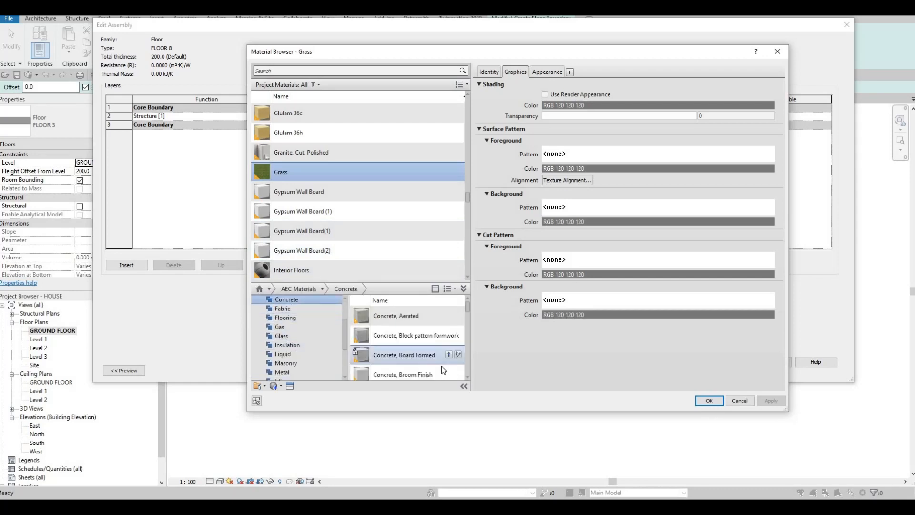
pyautogui.scroll(-2, 442, 365)
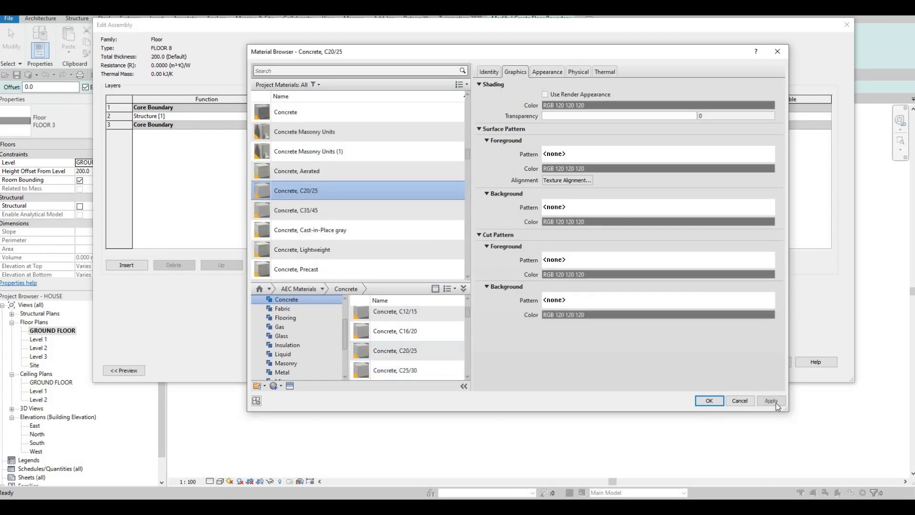
pyautogui.click(720, 404)
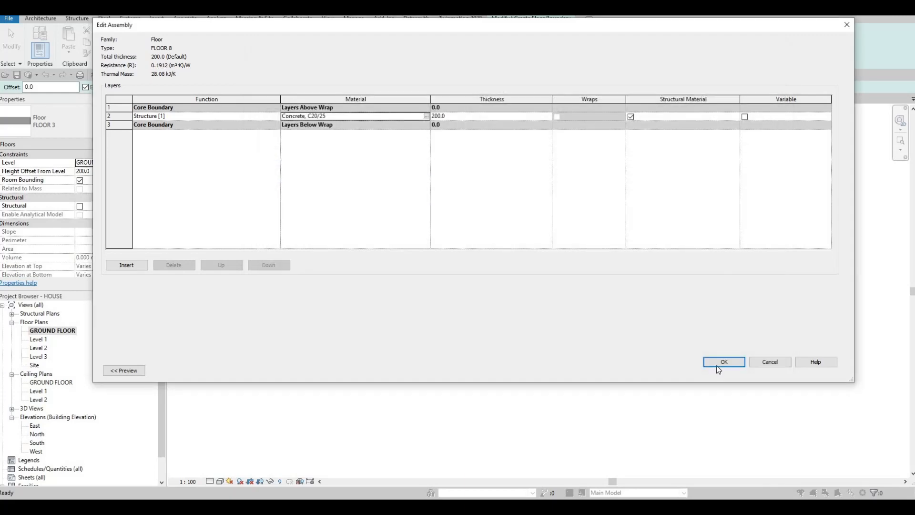
pyautogui.click(725, 363)
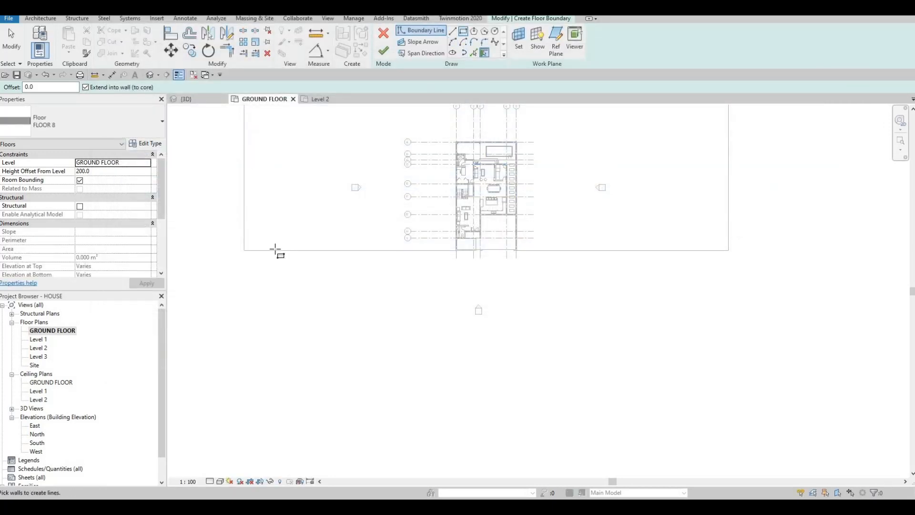
# Sketch a rectangular FLOOR 8 boundary about 18000 mm deep along the front edge of the FLOOR 3 ground.
pyautogui.click(248, 252)
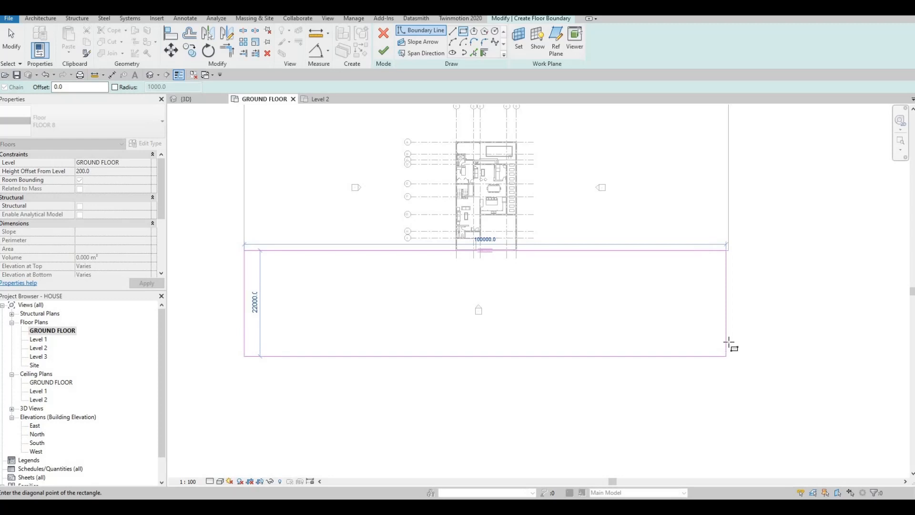
pyautogui.click(731, 337)
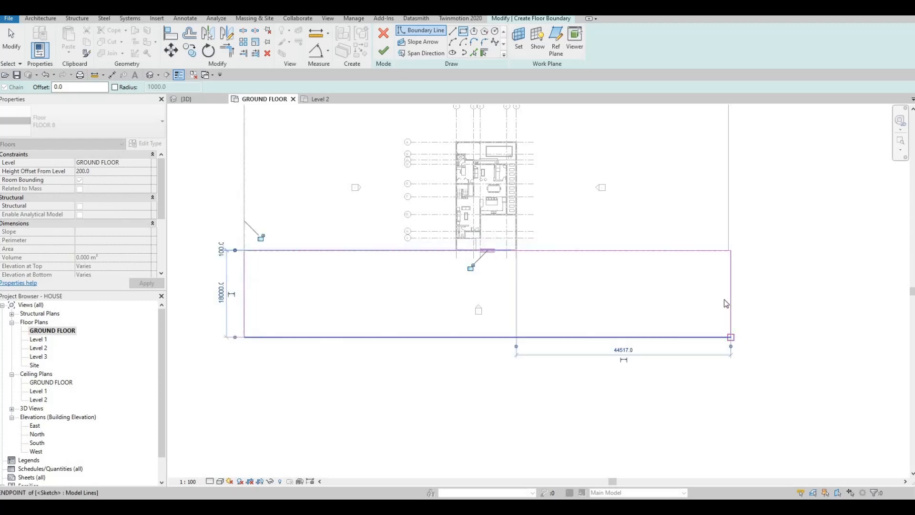
pyautogui.press('Escape')
pyautogui.press('Escape')
pyautogui.press('Escape')
# Align the right side of the FLOOR 8 boundary with the right edge of the FLOOR 3 ground.
pyautogui.press('a')
pyautogui.press('l')
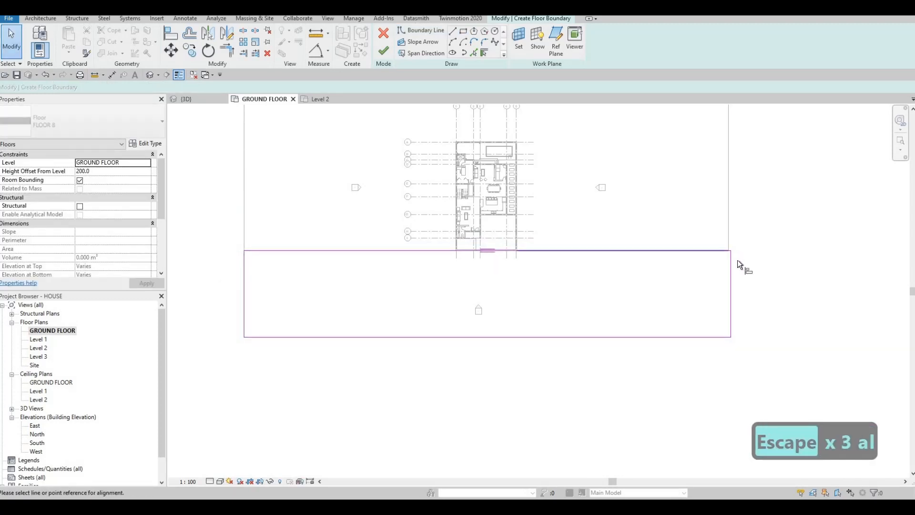
pyautogui.click(731, 267)
pyautogui.press('Escape')
pyautogui.press('Escape')
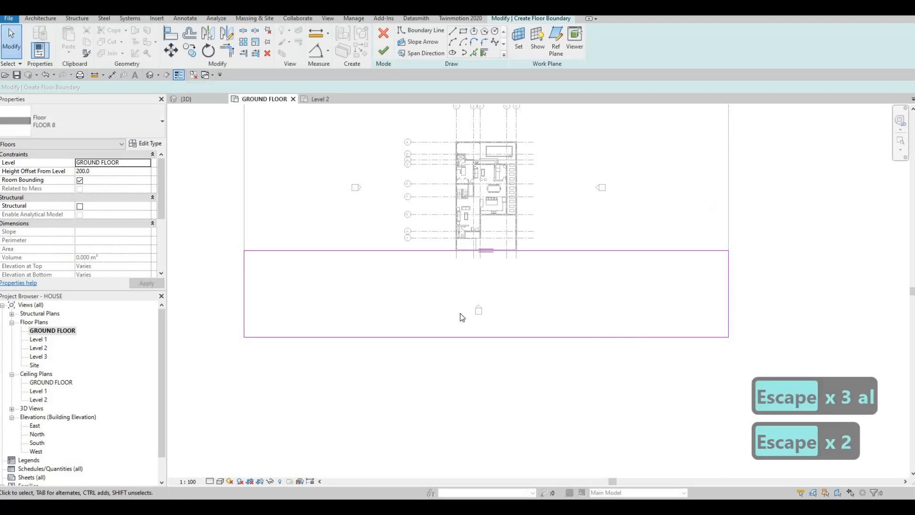
# Place the road floor's lower boundary line 15000 mm from the lowest horizontal grid line and finish the FLOOR 8 sketch.
pyautogui.click(448, 337)
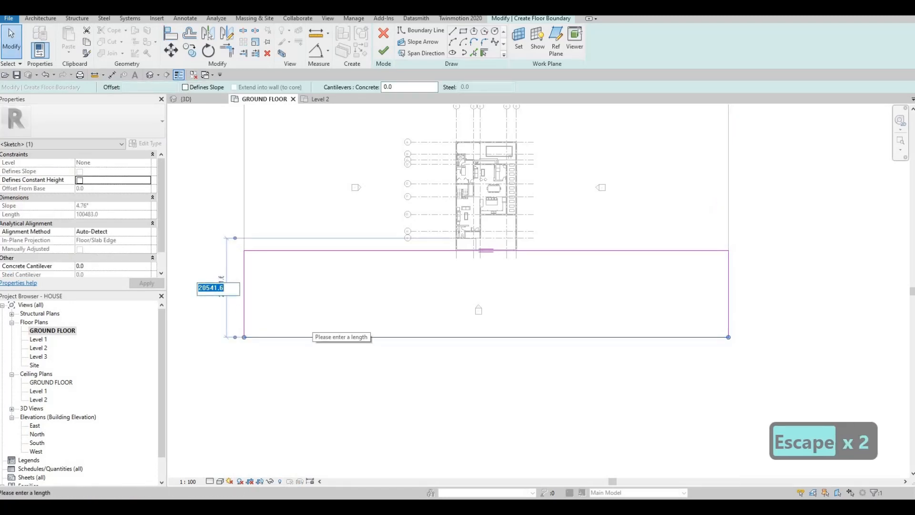
pyautogui.write('15000')
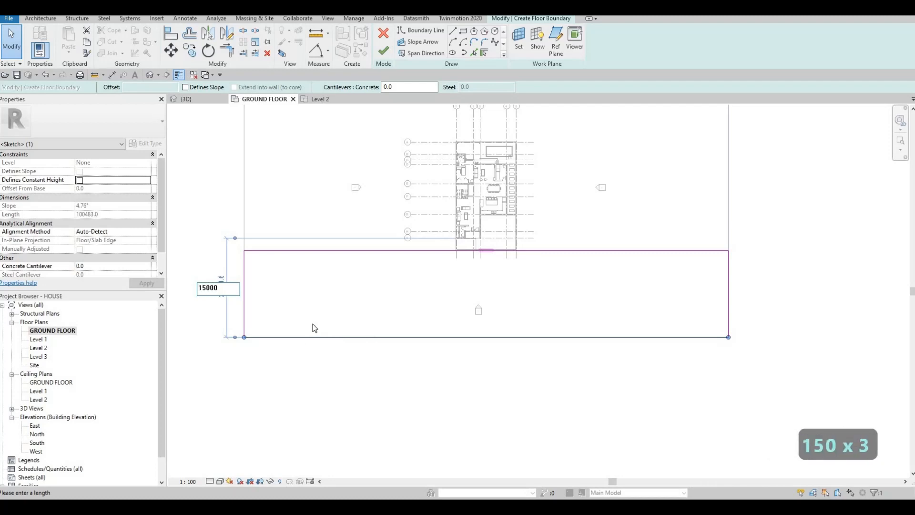
pyautogui.press('Return')
pyautogui.press('Escape')
pyautogui.press('Escape')
pyautogui.press('Escape')
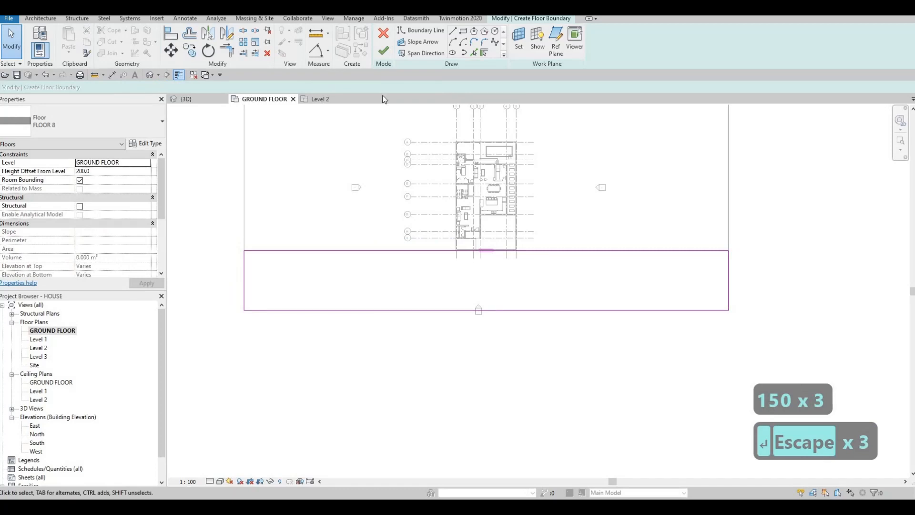
pyautogui.click(384, 52)
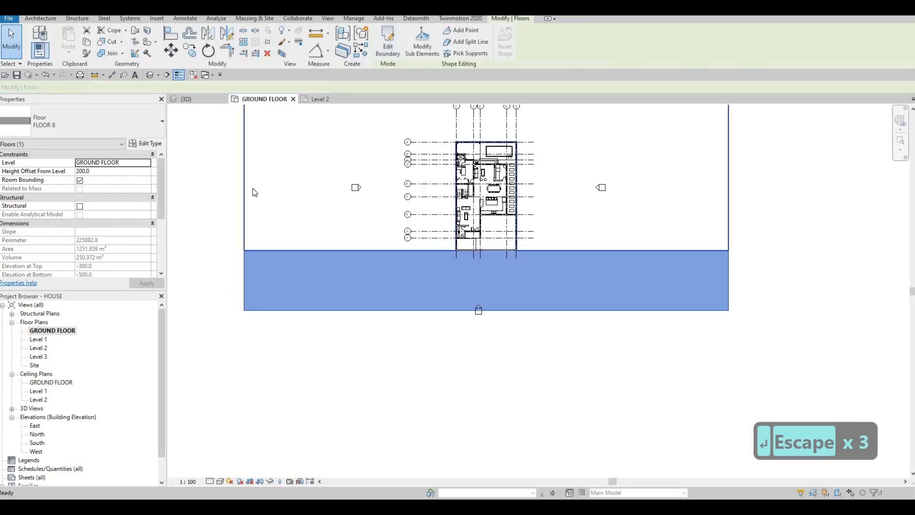
pyautogui.press('Escape')
pyautogui.press('Escape')
# Create another FLOOR 3 floor by sketching a rectangle about 100400 by 22000 mm from the road floor's lower-left corner.
pyautogui.click(246, 187)
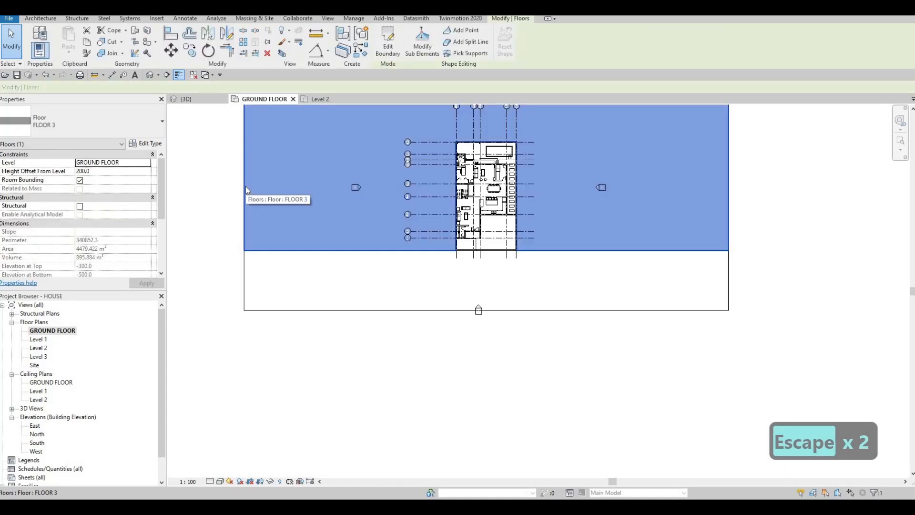
pyautogui.press('c')
pyautogui.press('s')
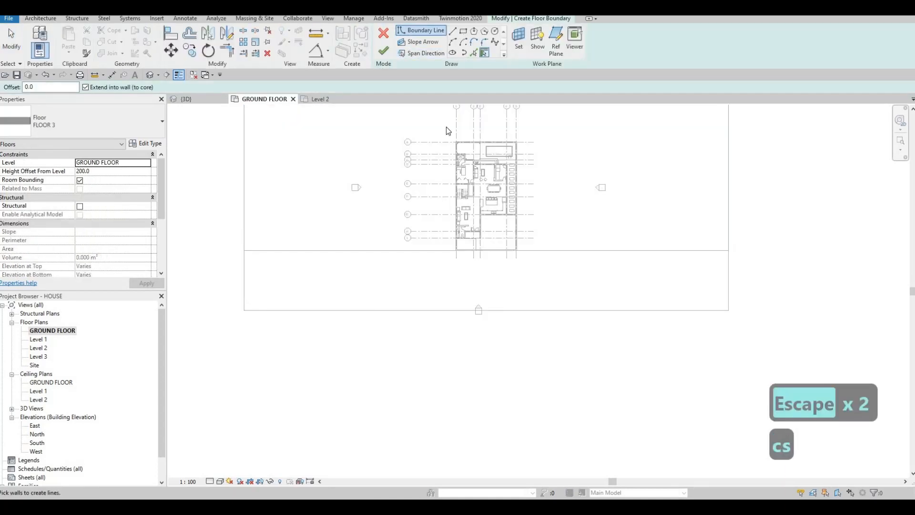
pyautogui.click(245, 311)
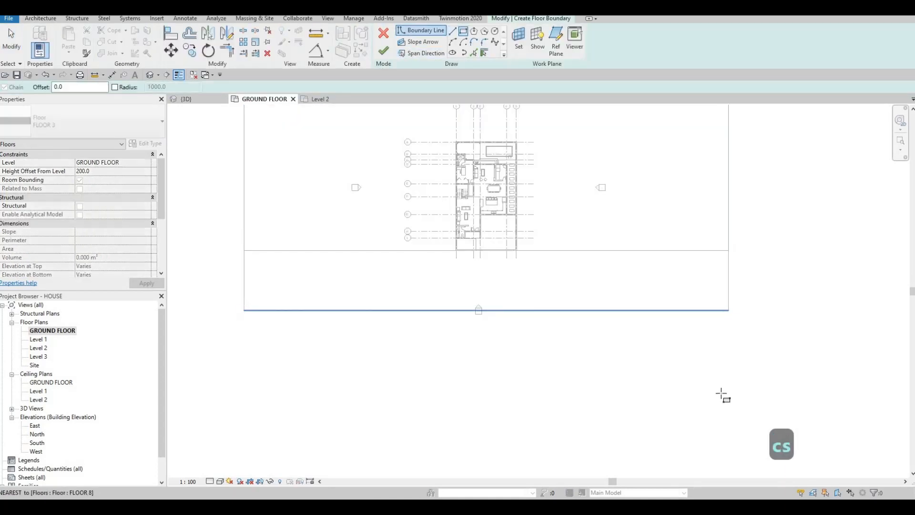
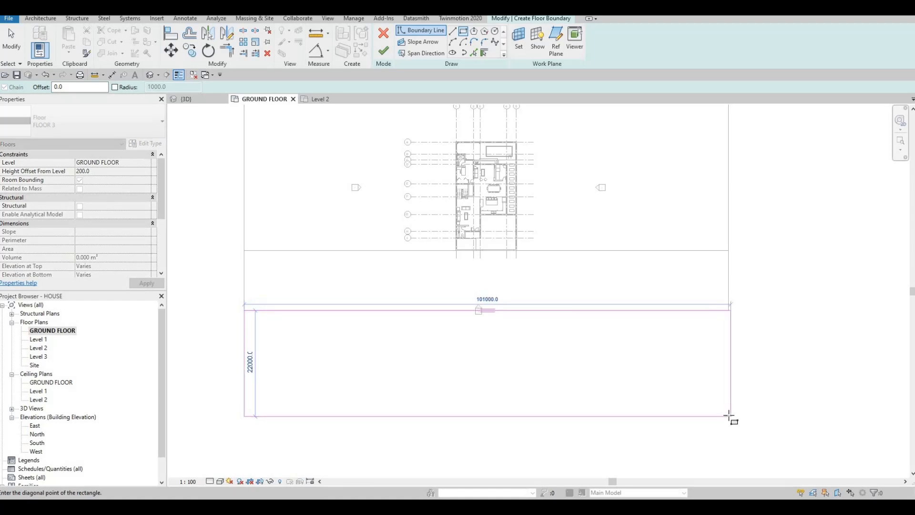
pyautogui.scroll(2, 729, 415)
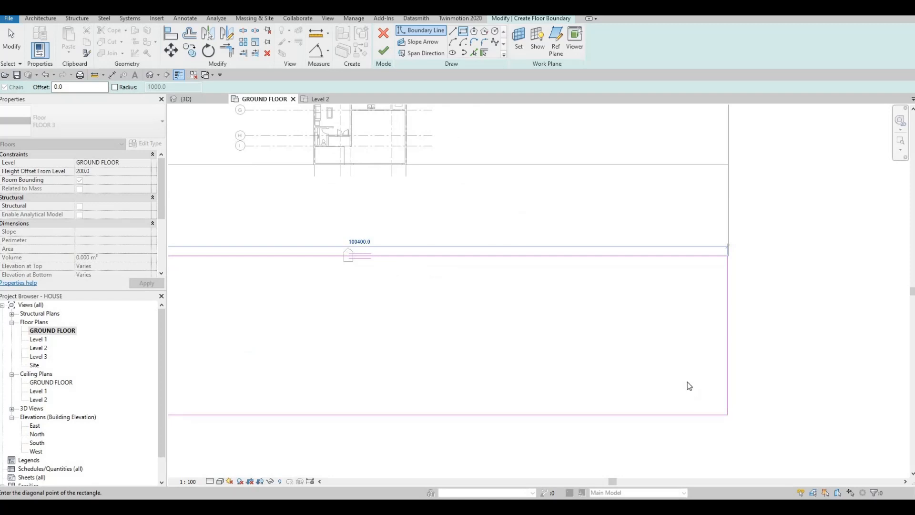
pyautogui.press('Escape')
pyautogui.press('Escape')
pyautogui.press('Escape')
# Try to align the new sketch's right boundary line with the road floor's right edge.
pyautogui.press('a')
pyautogui.press('l')
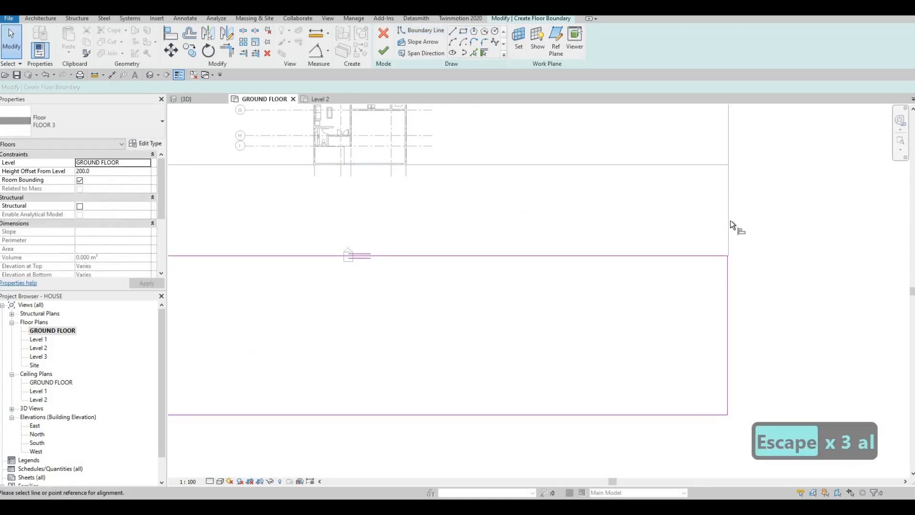
pyautogui.click(730, 221)
pyautogui.click(731, 282)
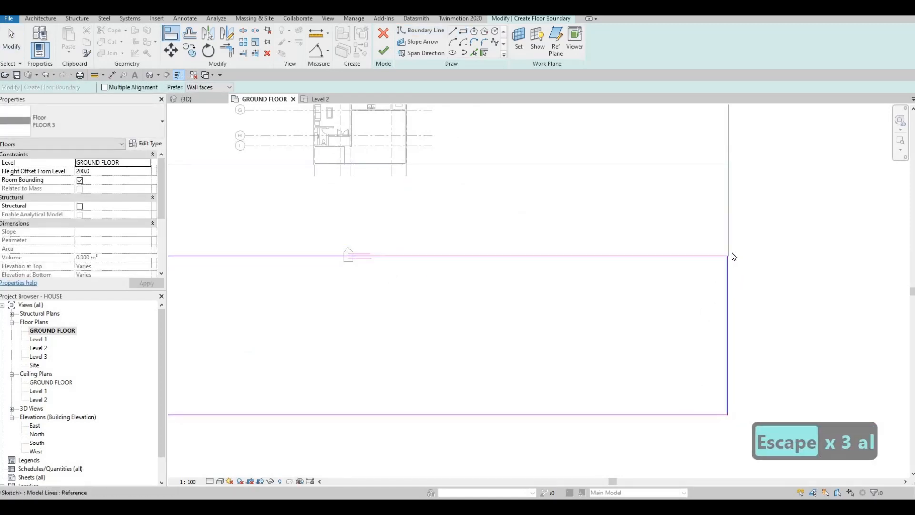
pyautogui.press('Escape')
pyautogui.press('Escape')
# Align the new FLOOR 3 sketch's right boundary with the road floor's right edge and finish the floor.
pyautogui.press('a')
pyautogui.press('l')
pyautogui.click(730, 225)
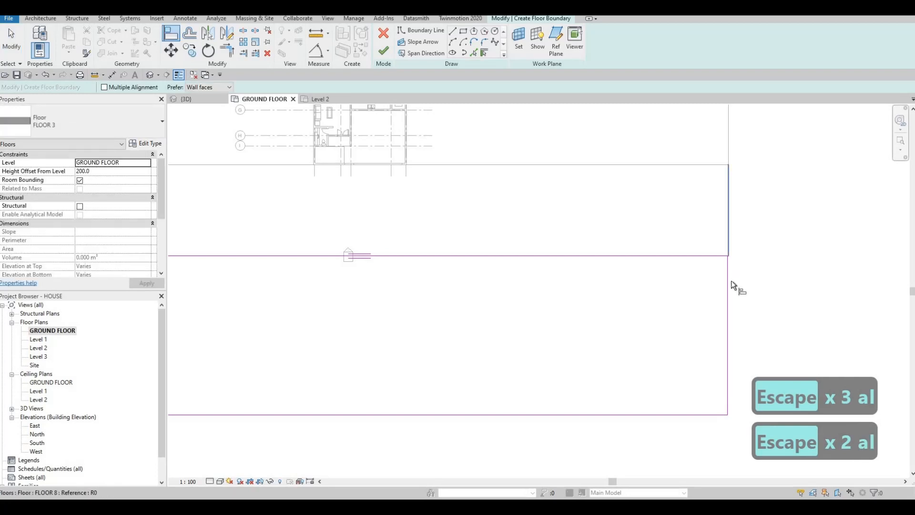
pyautogui.click(732, 281)
pyautogui.scroll(-3, 707, 285)
pyautogui.press('Escape')
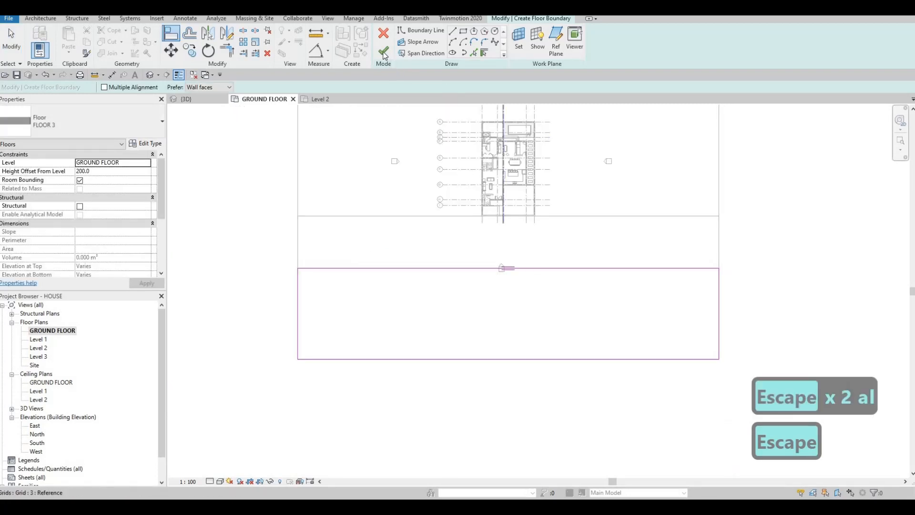
pyautogui.click(384, 50)
pyautogui.press('Escape')
pyautogui.press('Escape')
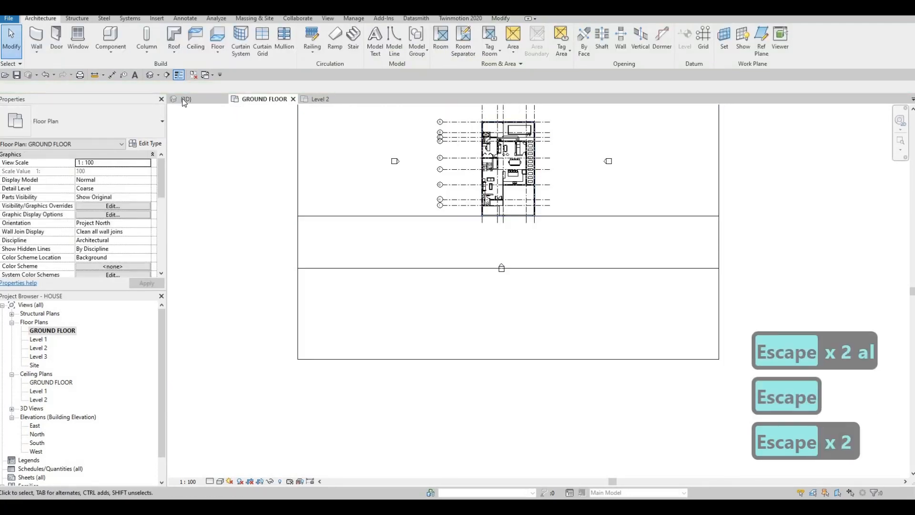
# Inspect the road and grass floors around the house in 3D and view the driveway floor's type properties.
pyautogui.press('Escape')
pyautogui.scroll(-1, 562, 299)
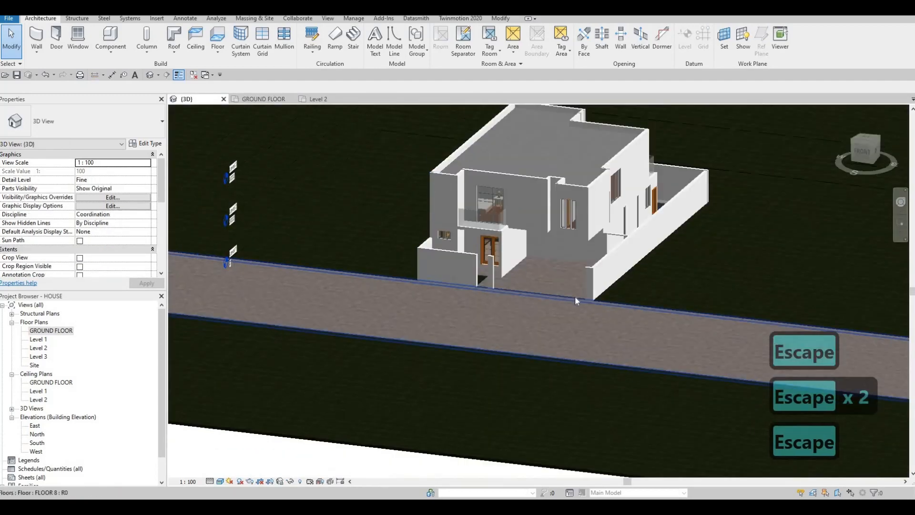
pyautogui.keyDown('shift'); pyautogui.moveTo(575, 296); pyautogui.dragTo(568, 236, button='middle'); pyautogui.keyUp('shift')
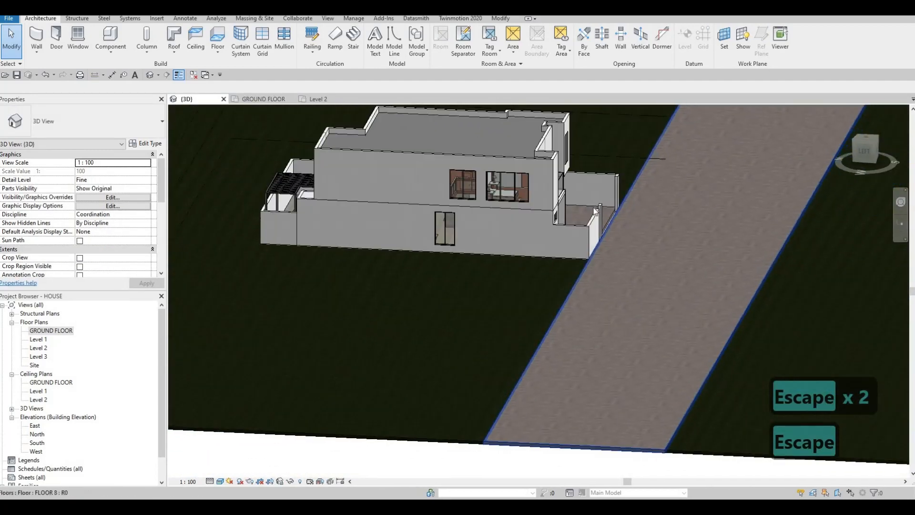
pyautogui.scroll(4, 565, 237)
pyautogui.scroll(3, 565, 237)
pyautogui.click(562, 234)
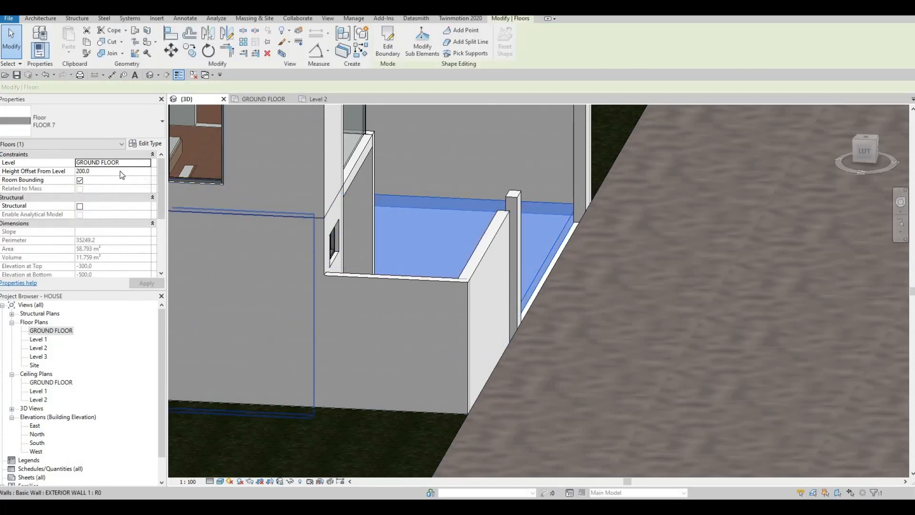
pyautogui.click(146, 144)
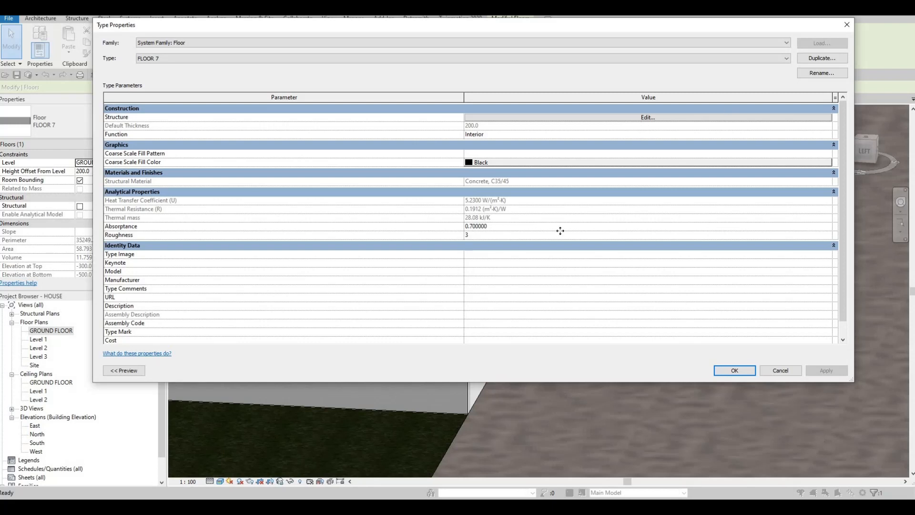
pyautogui.press('Escape')
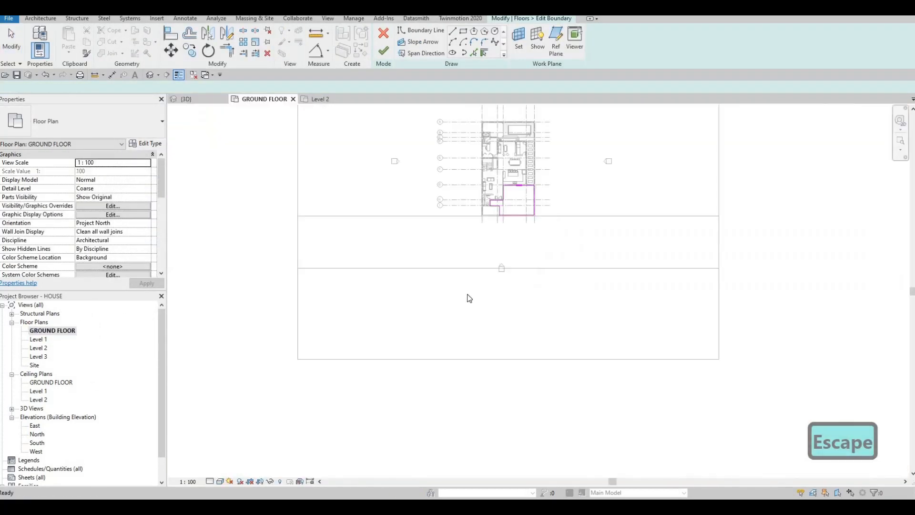
# Extend the FLOOR 7 driveway's front boundary line to the road floor's edge and finish editing the boundary.
pyautogui.scroll(8, 461, 252)
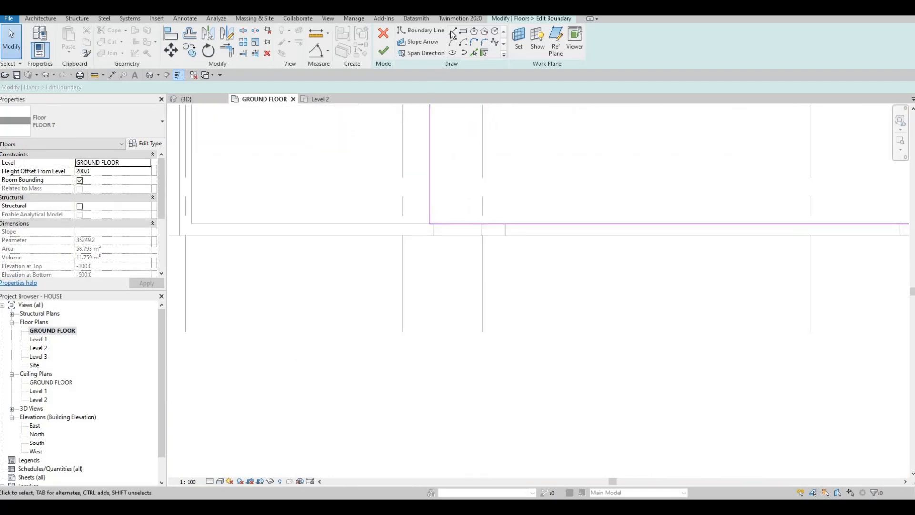
pyautogui.scroll(-3, 532, 200)
pyautogui.press('Escape')
pyautogui.click(534, 195)
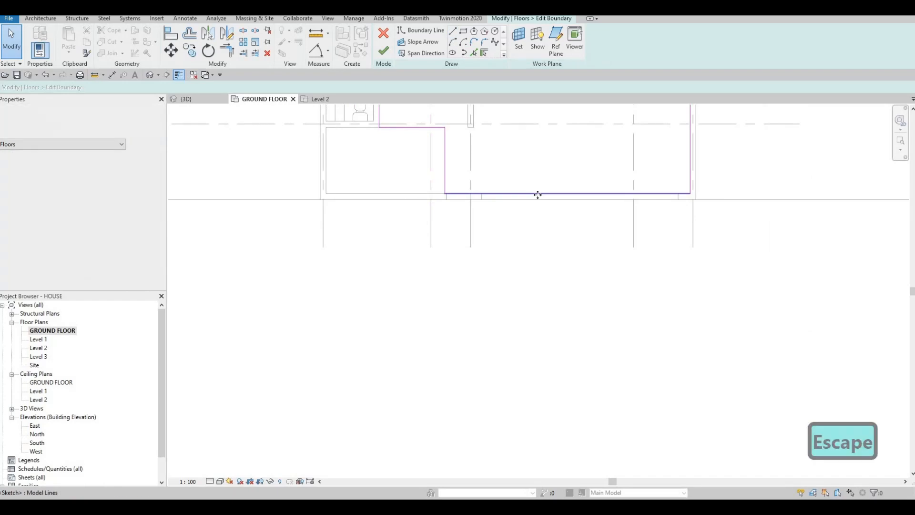
pyautogui.moveTo(539, 205); pyautogui.dragTo(491, 214)
pyautogui.click(376, 53)
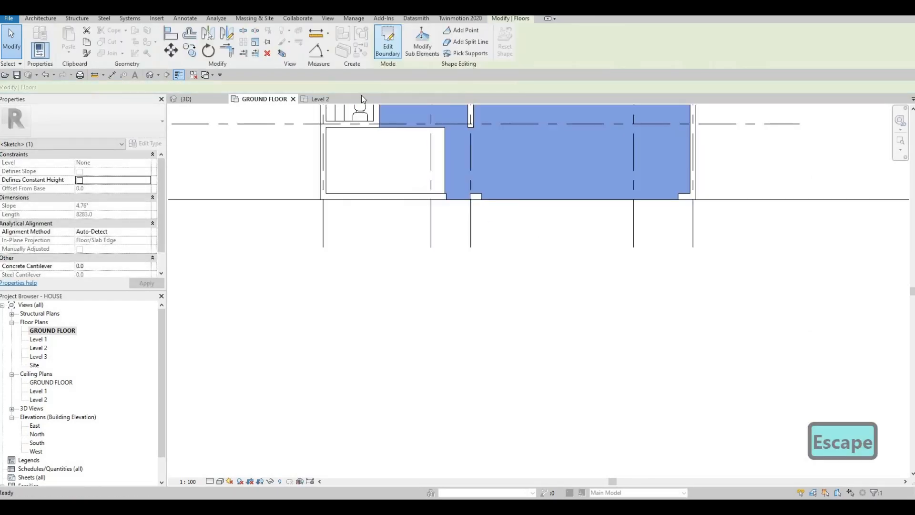
pyautogui.press('Escape')
pyautogui.press('Escape')
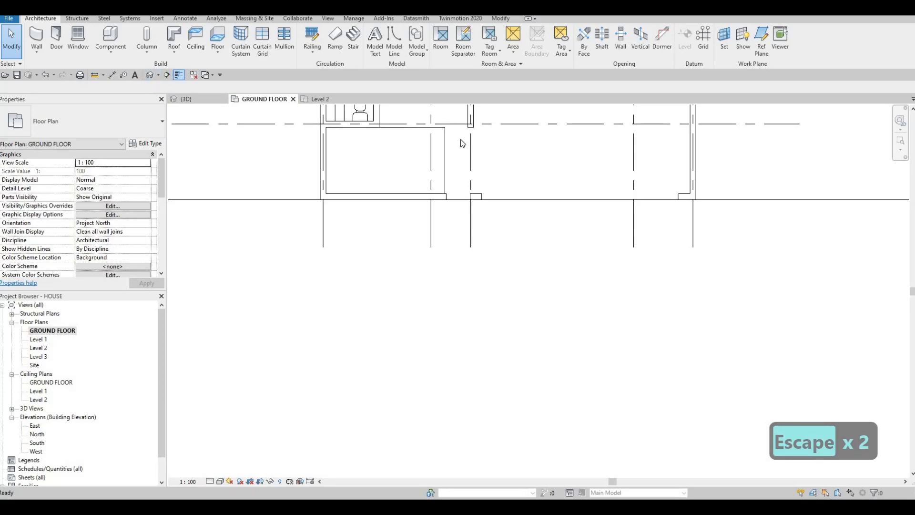
# Examine in 3D how the driveway floor meets the road and the front entrance walls.
pyautogui.click(150, 75)
pyautogui.press('Escape')
pyautogui.keyDown('shift'); pyautogui.moveTo(663, 191); pyautogui.dragTo(476, 204, button='middle'); pyautogui.keyUp('shift')
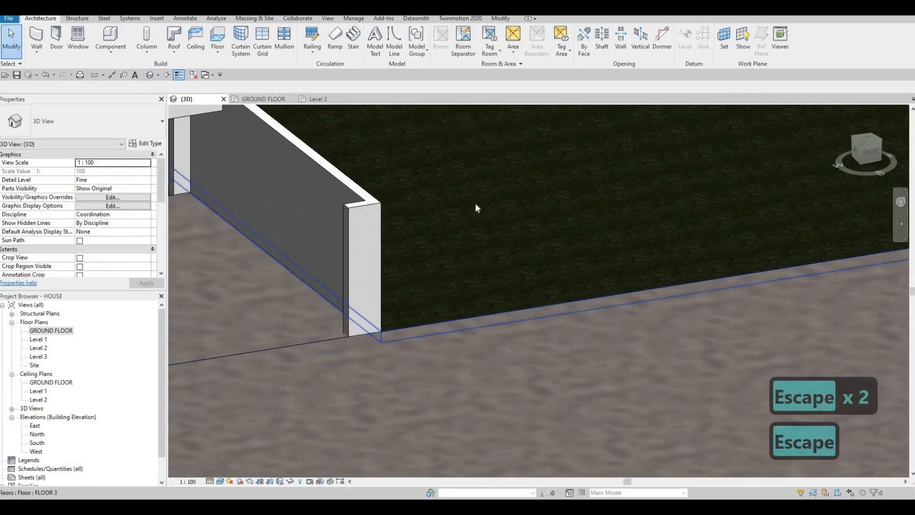
pyautogui.moveTo(377, 267); pyautogui.dragTo(520, 204, button='middle')
pyautogui.scroll(-2, 740, 237)
pyautogui.moveTo(506, 257); pyautogui.dragTo(769, 258, button='middle')
pyautogui.scroll(-1, 769, 259)
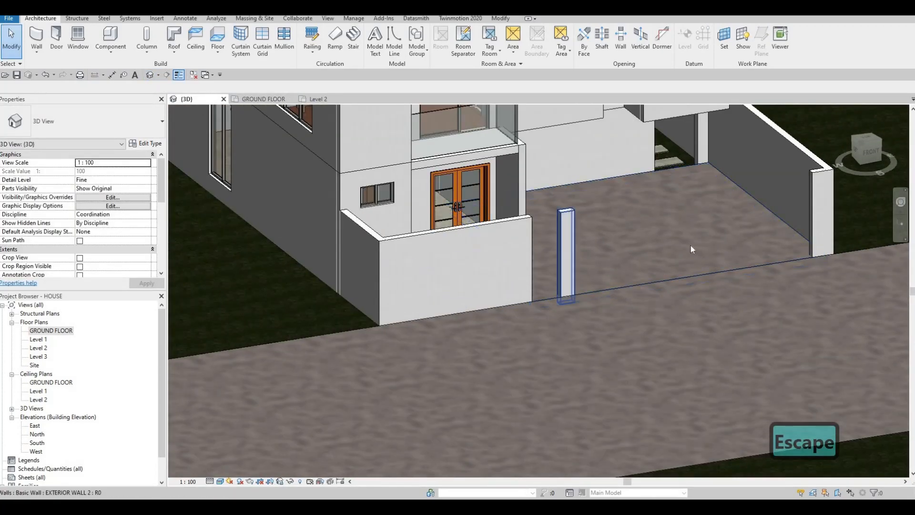
pyautogui.press('Escape')
pyautogui.press('Escape')
pyautogui.keyDown('shift'); pyautogui.moveTo(677, 247); pyautogui.dragTo(493, 230, button='middle'); pyautogui.keyUp('shift')
pyautogui.press('Escape')
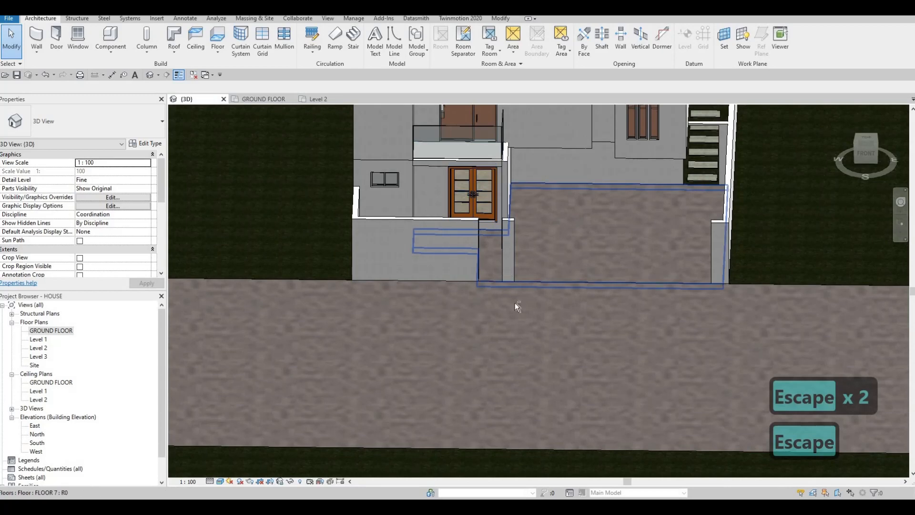
pyautogui.keyDown('shift'); pyautogui.moveTo(517, 305); pyautogui.dragTo(464, 241, button='middle'); pyautogui.keyUp('shift')
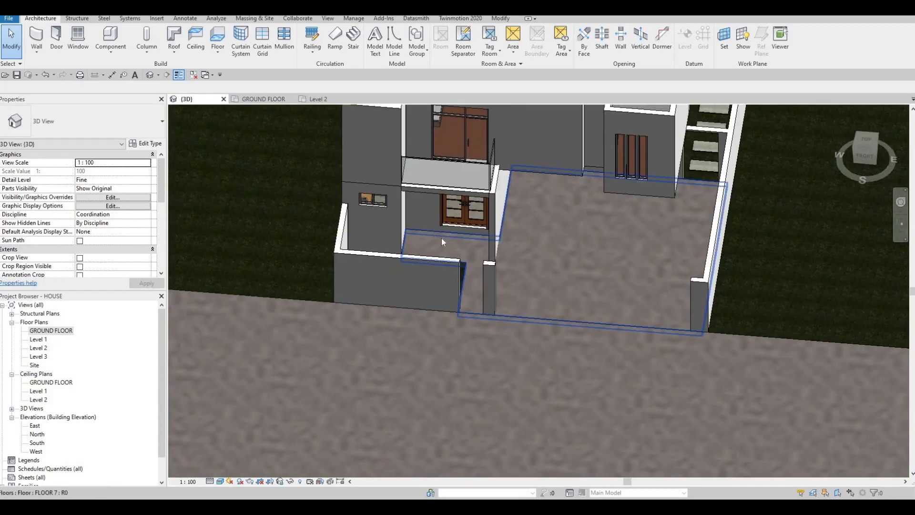
pyautogui.keyDown('shift'); pyautogui.moveTo(446, 305); pyautogui.dragTo(427, 238, button='middle'); pyautogui.keyUp('shift')
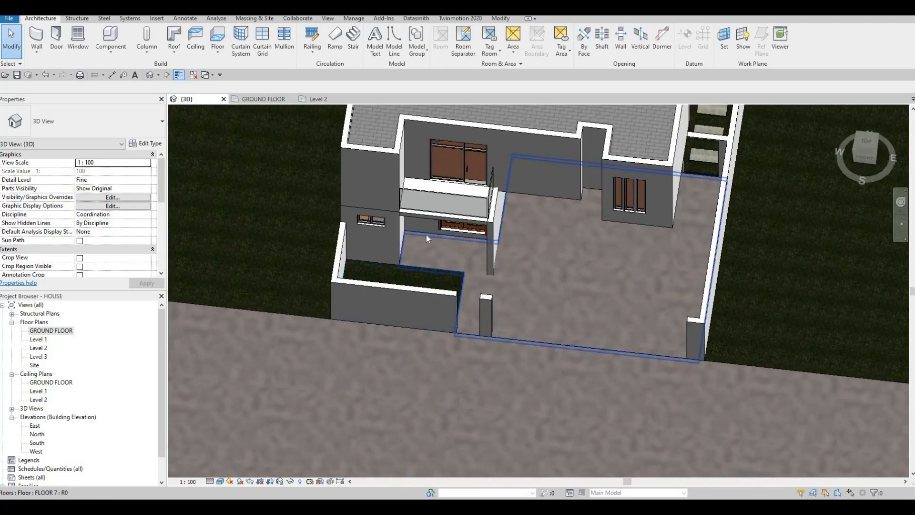
pyautogui.press('Escape')
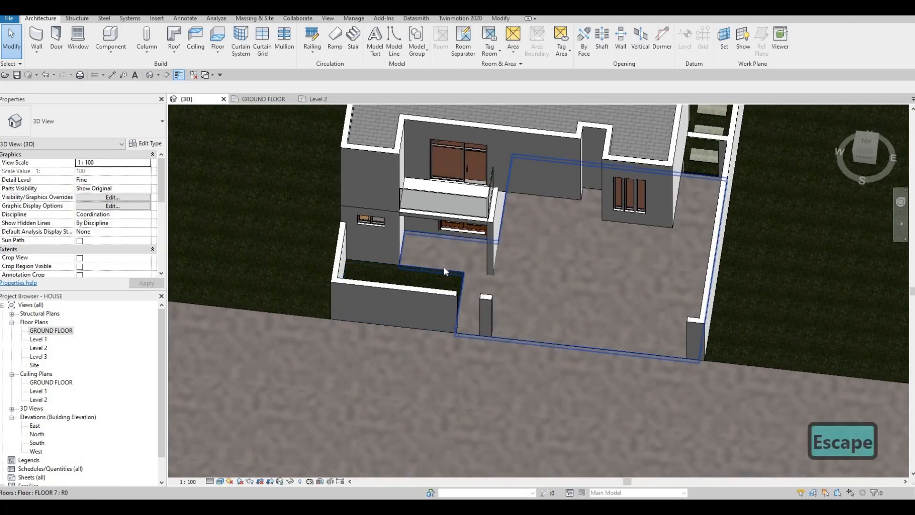
# Select the driveway floor and examine its outline around the front entrance in the GROUND FLOOR plan.
pyautogui.scroll(2, 444, 267)
pyautogui.click(506, 263)
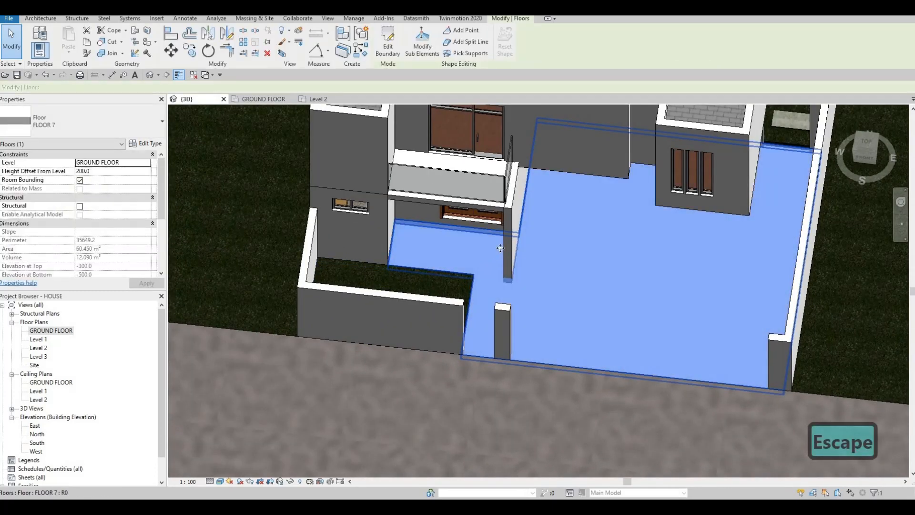
pyautogui.keyDown('shift'); pyautogui.moveTo(478, 225); pyautogui.dragTo(474, 249, button='middle'); pyautogui.keyUp('shift')
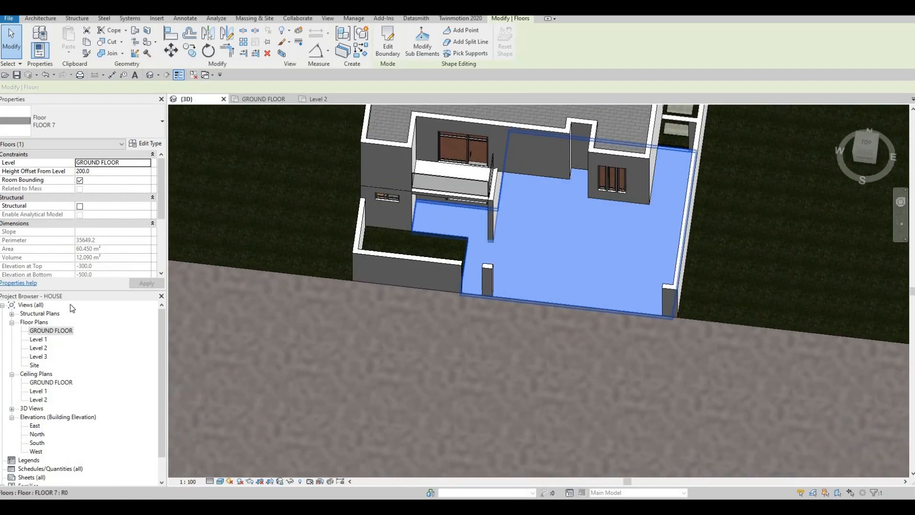
pyautogui.doubleClick(42, 331)
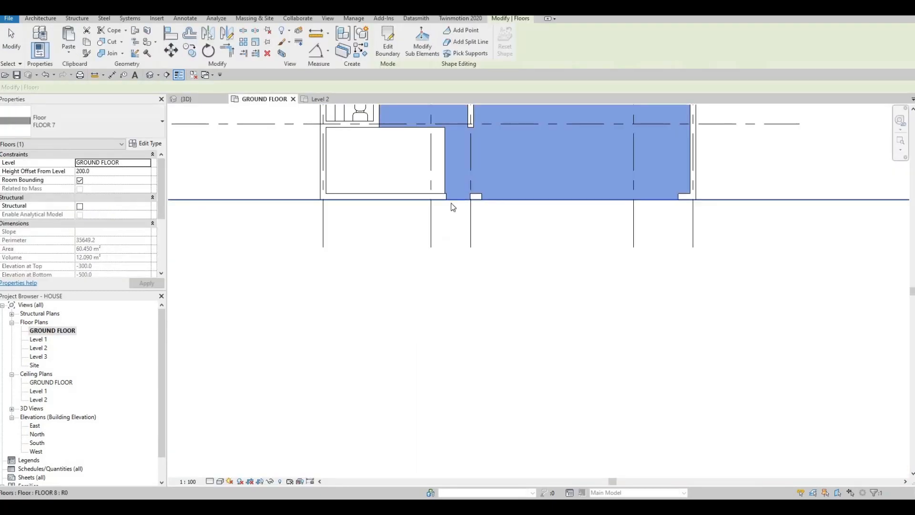
pyautogui.scroll(3, 452, 204)
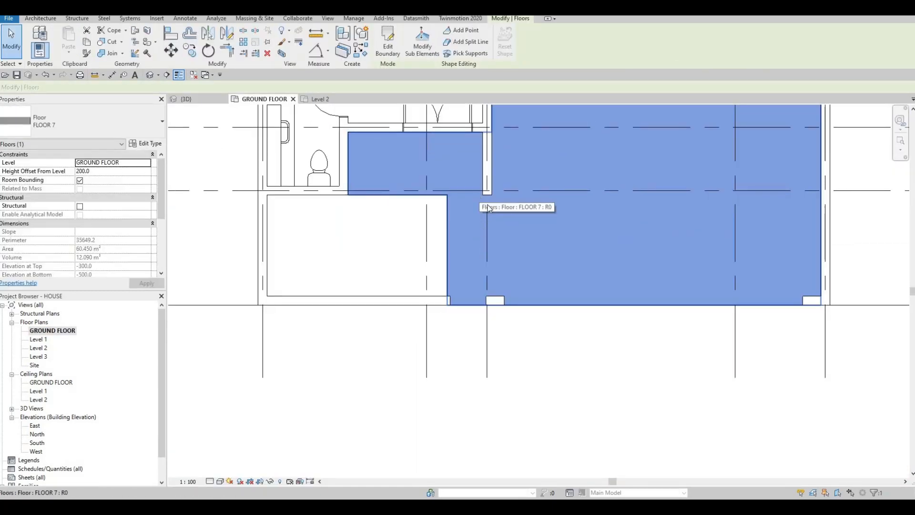
pyautogui.press('Escape')
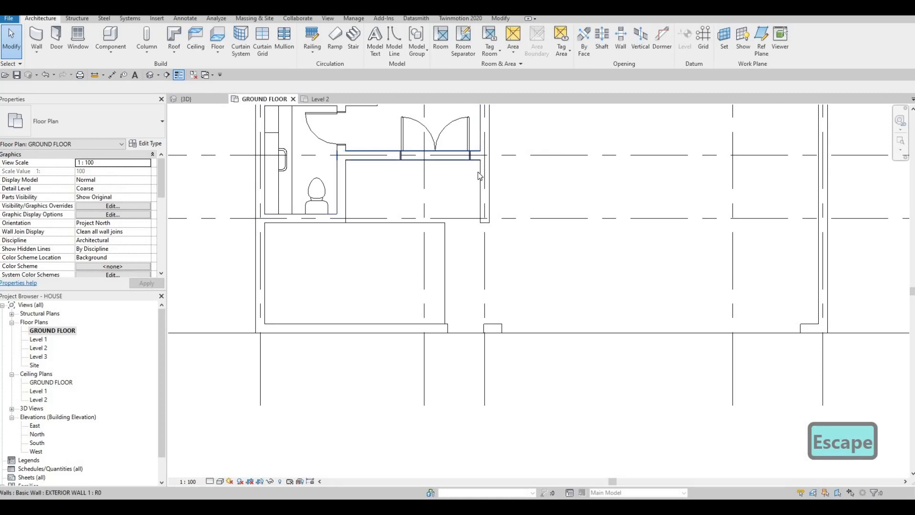
pyautogui.press('Escape')
pyautogui.scroll(-3, 457, 259)
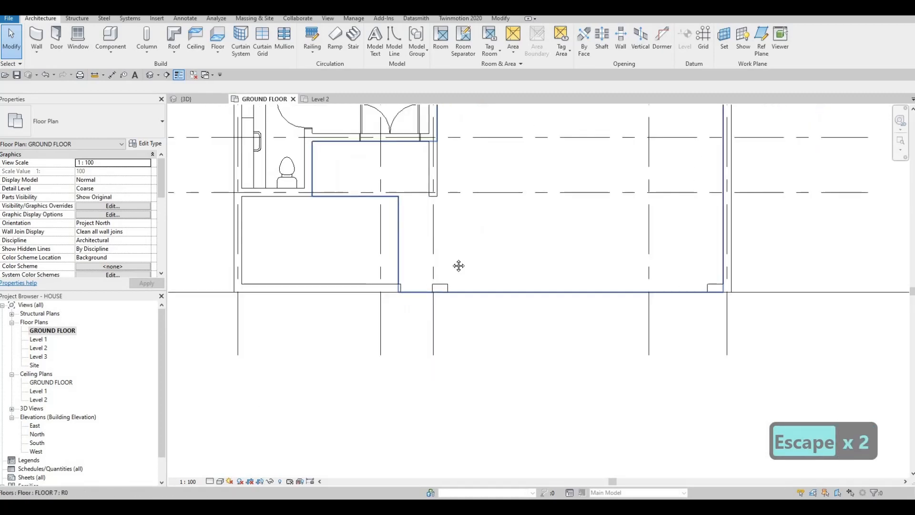
# Move the FLOOR 7 driveway's boundary line beside the front garden outward to the 2000 mm dimension and finish editing the boundary.
pyautogui.press('Escape')
pyautogui.scroll(5, 477, 260)
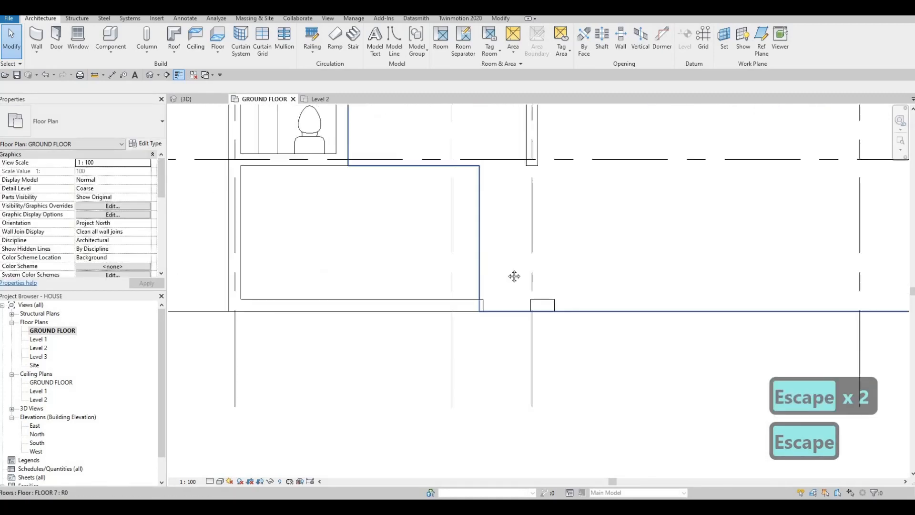
pyautogui.moveTo(453, 272); pyautogui.dragTo(415, 260, button='middle')
pyautogui.scroll(-3, 469, 272)
pyautogui.moveTo(427, 299); pyautogui.dragTo(454, 275, button='middle')
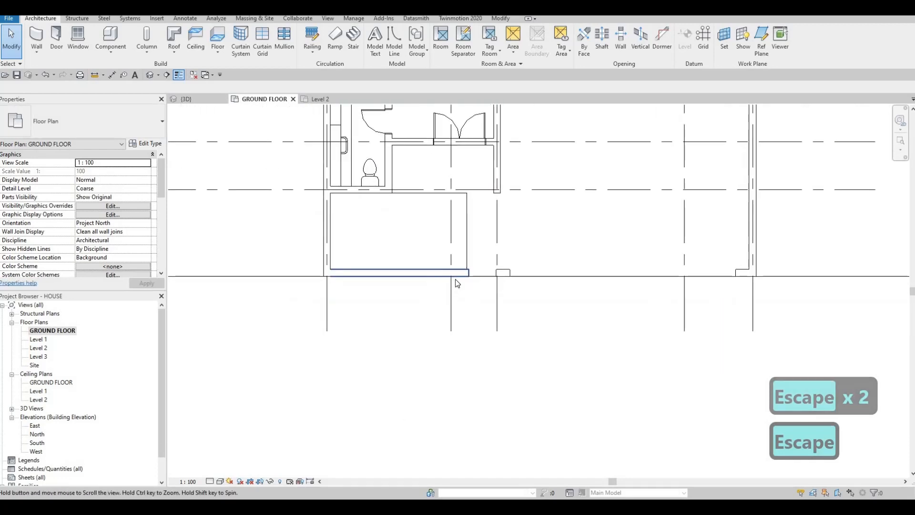
pyautogui.moveTo(472, 245); pyautogui.dragTo(476, 256, button='middle')
pyautogui.click(478, 259)
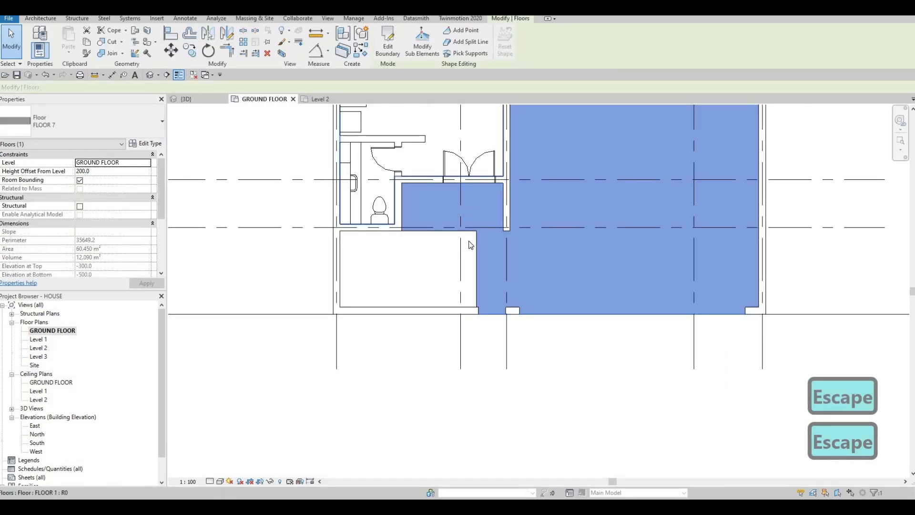
pyautogui.doubleClick(479, 259)
pyautogui.scroll(2, 469, 256)
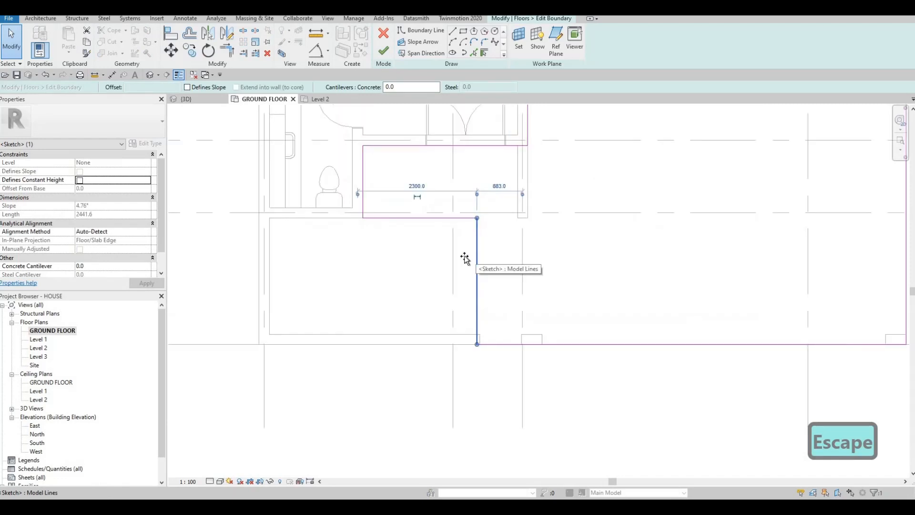
pyautogui.moveTo(466, 260); pyautogui.dragTo(457, 258)
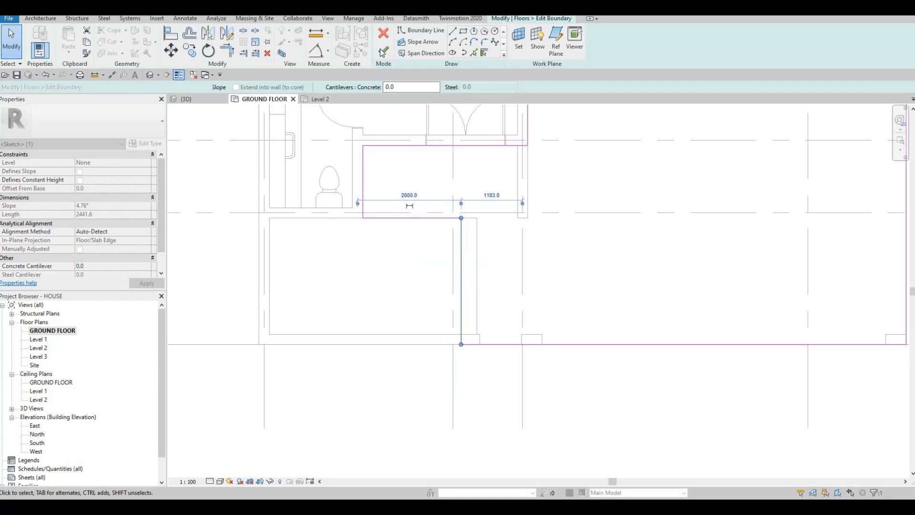
pyautogui.press('Escape')
pyautogui.press('Escape')
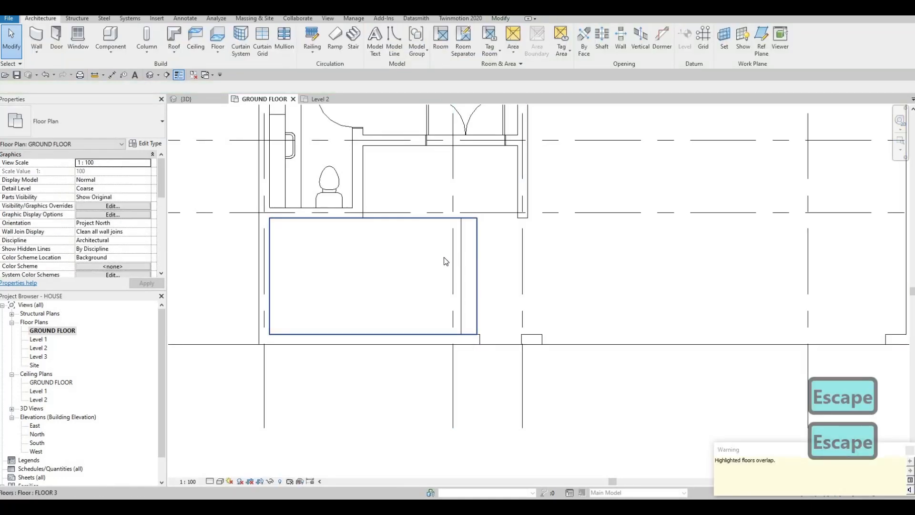
# Pull the FLOOR 3 front garden's side boundary back to the adjoining edge of the driveway floor and finish the boundary.
pyautogui.click(440, 257)
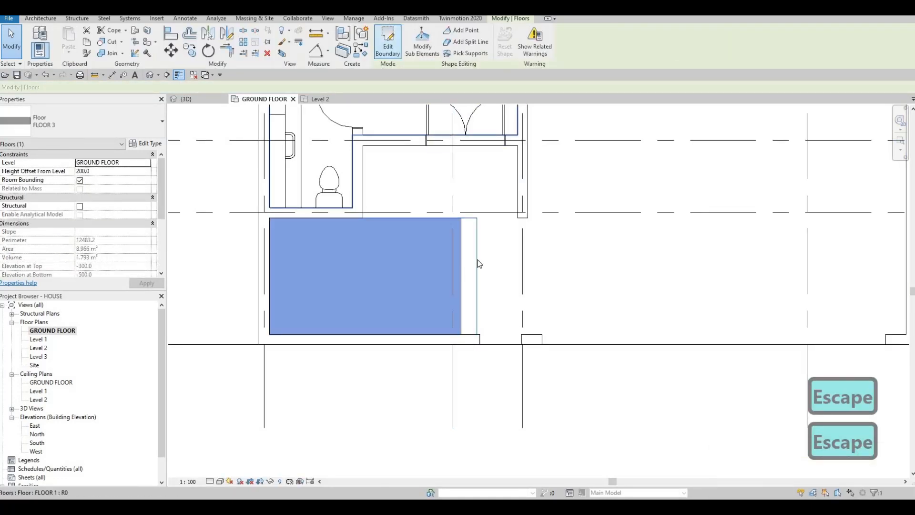
pyautogui.click(388, 45)
pyautogui.scroll(2, 481, 255)
pyautogui.moveTo(459, 258); pyautogui.dragTo(459, 259)
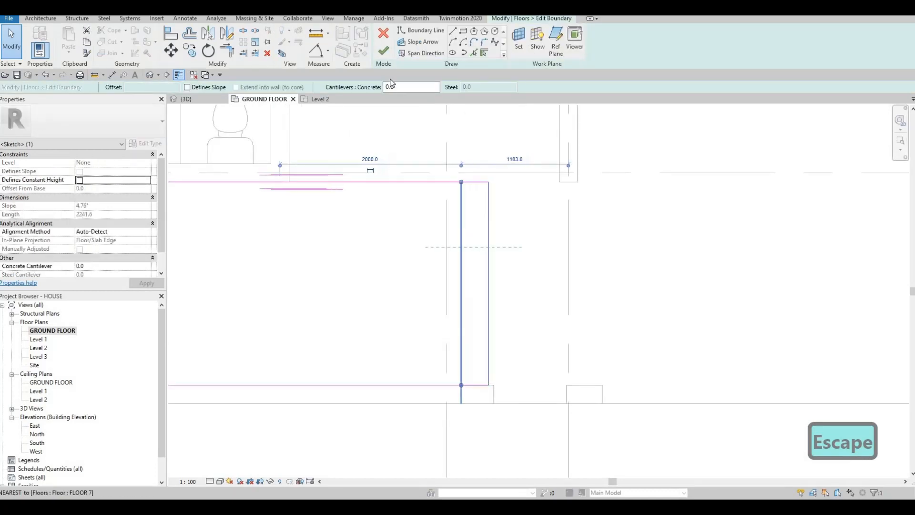
pyautogui.press('Escape')
pyautogui.scroll(-2, 487, 347)
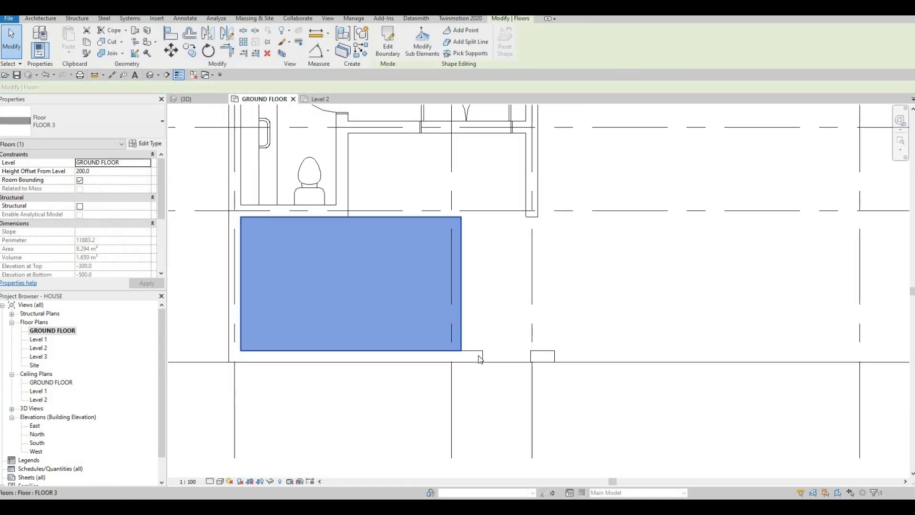
pyautogui.press('Escape')
# Shorten the front garden wall at the pedestrian entrance so it is 3900 mm long.
pyautogui.click(481, 359)
pyautogui.moveTo(481, 358)
pyautogui.mouseDown()
pyautogui.moveTo(465, 357)
pyautogui.moveTo(496, 368)
pyautogui.mouseUp()
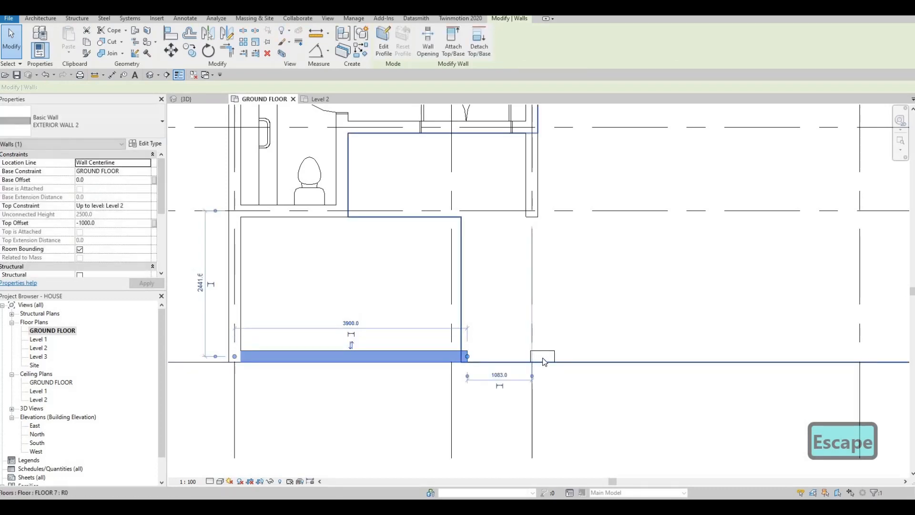
pyautogui.scroll(3, 538, 356)
pyautogui.press('Escape')
# Extend the short wall between the pedestrian entrance and the driveway opening toward the garden wall, making it 500 mm long.
pyautogui.click(529, 354)
pyautogui.click(519, 319)
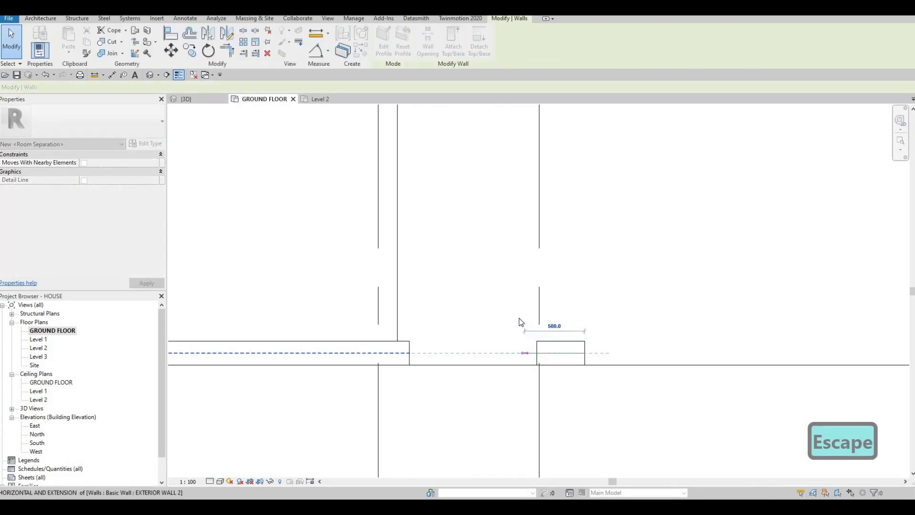
pyautogui.click(542, 340)
pyautogui.press('Escape')
pyautogui.scroll(-2, 549, 342)
pyautogui.click(549, 340)
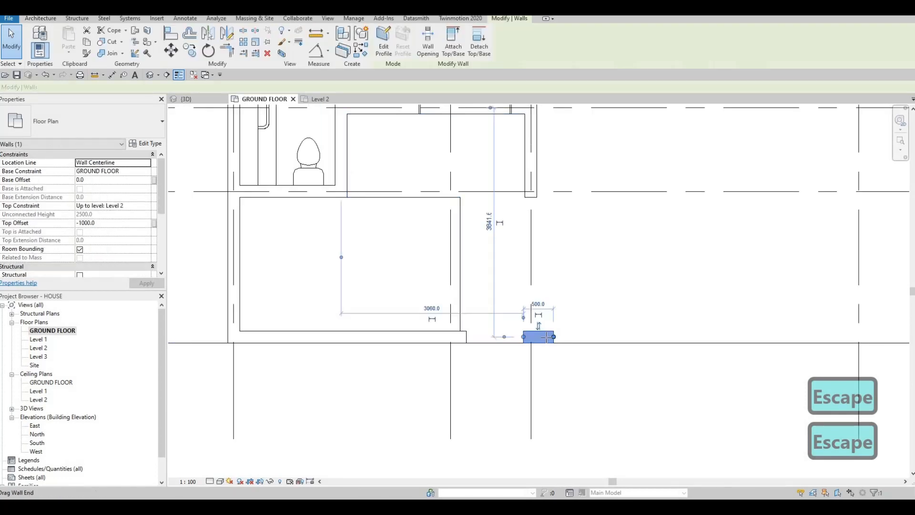
pyautogui.press('Escape')
# Examine how the front garden, driveway and entrance walls meet the road in the GROUND FLOOR plan and in 3D.
pyautogui.scroll(-1, 490, 309)
pyautogui.scroll(2, 490, 308)
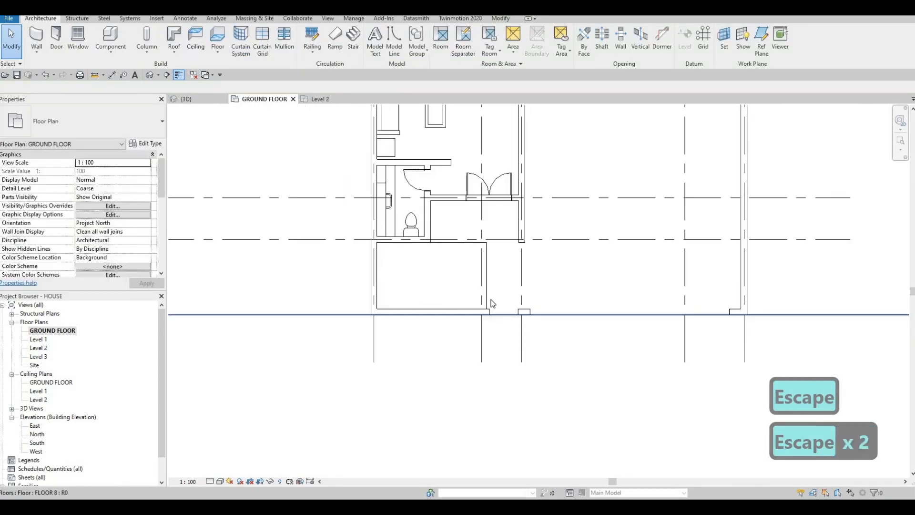
pyautogui.scroll(-2, 541, 291)
pyautogui.press('Escape')
pyautogui.moveTo(530, 309); pyautogui.dragTo(556, 346, button='middle')
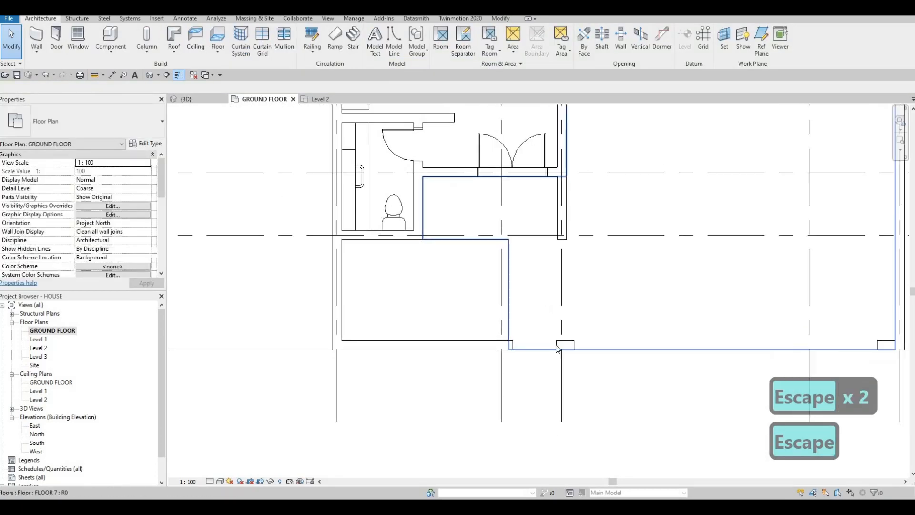
pyautogui.moveTo(546, 293); pyautogui.dragTo(548, 213, button='middle')
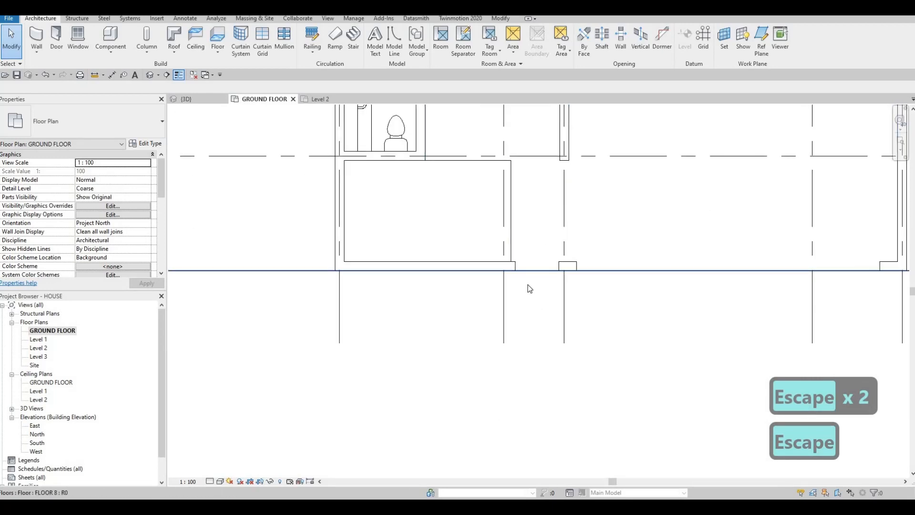
pyautogui.scroll(-2, 498, 301)
pyautogui.press('Escape')
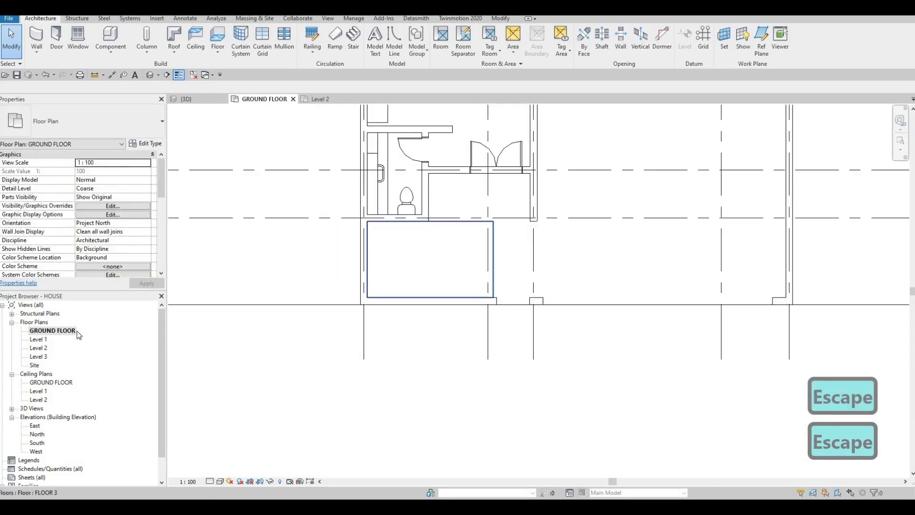
pyautogui.click(184, 100)
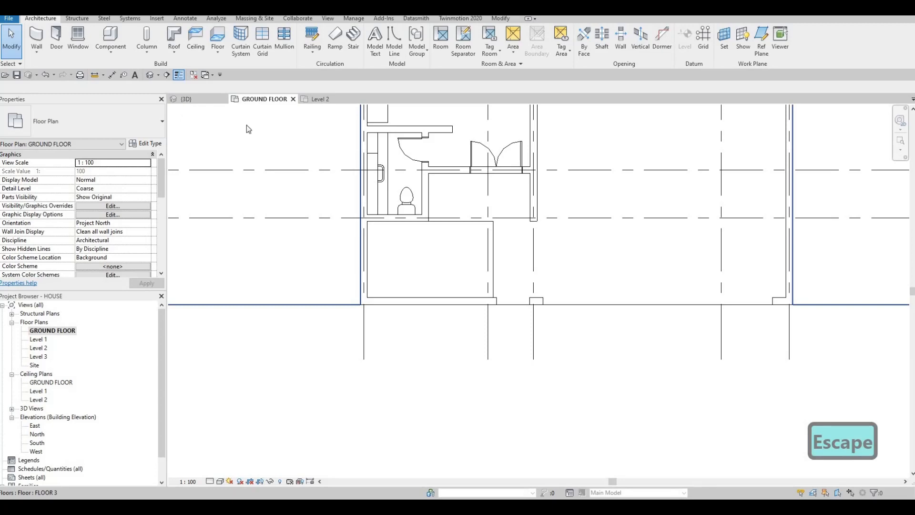
pyautogui.press('Escape')
pyautogui.keyDown('shift'); pyautogui.moveTo(386, 248); pyautogui.dragTo(55, 315, button='middle'); pyautogui.keyUp('shift')
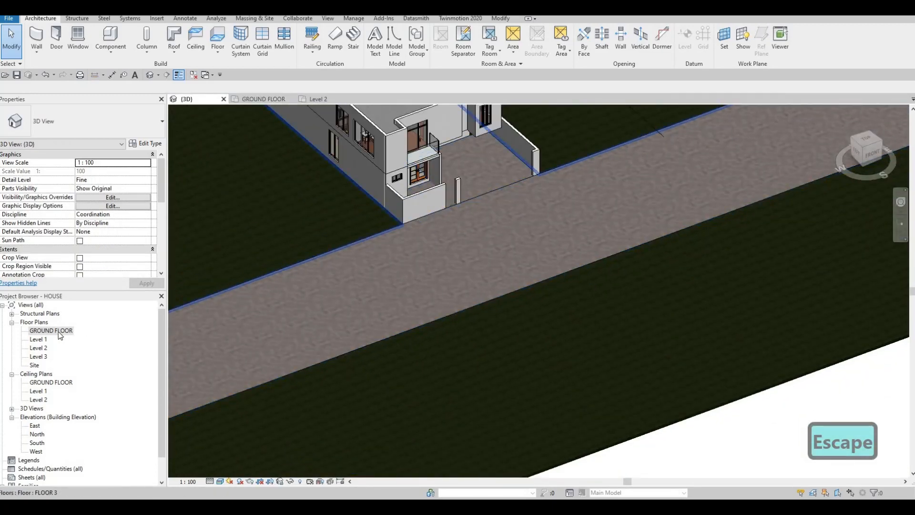
# Start a new floor in the GROUND FLOOR plan and duplicate the FLOOR 3 type as FLOOR 9.
pyautogui.hotkey('ctrl', 'Tab')
pyautogui.scroll(-4, 429, 248)
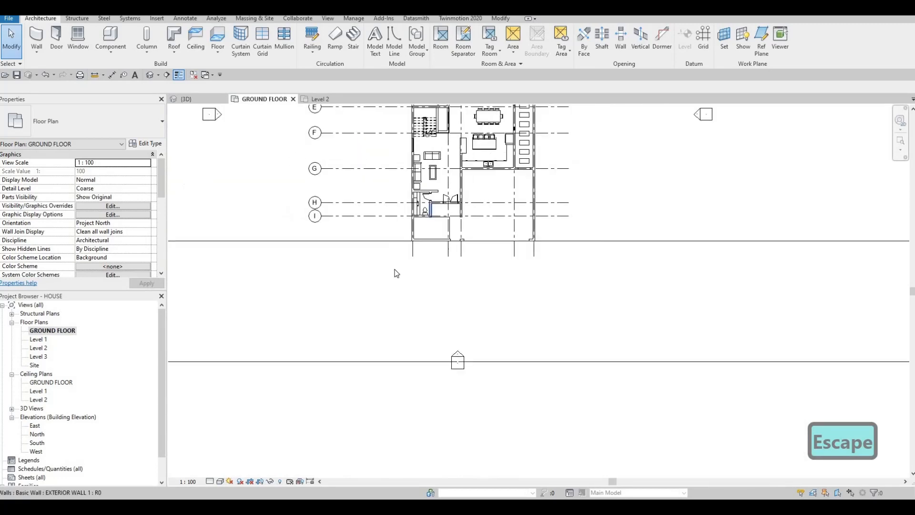
pyautogui.press('Escape')
pyautogui.moveTo(307, 122); pyautogui.dragTo(434, 155, button='middle')
pyautogui.scroll(-2, 434, 155)
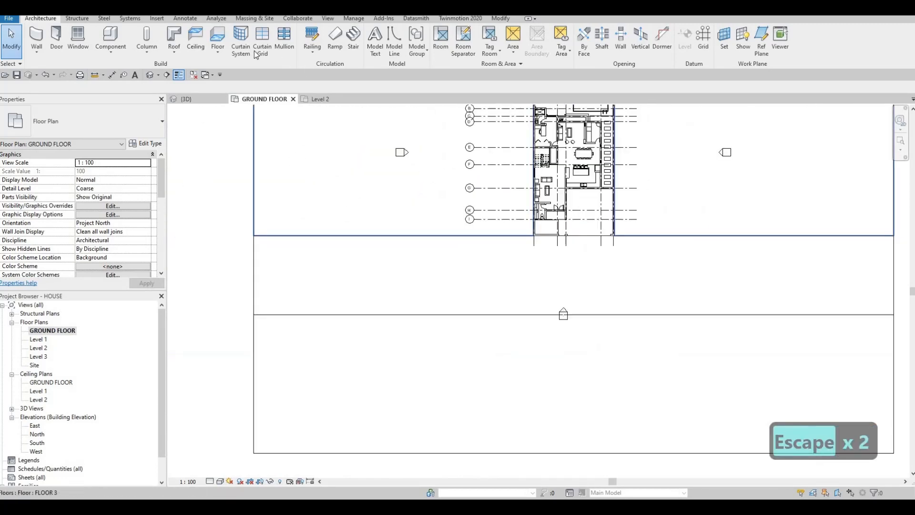
pyautogui.click(217, 37)
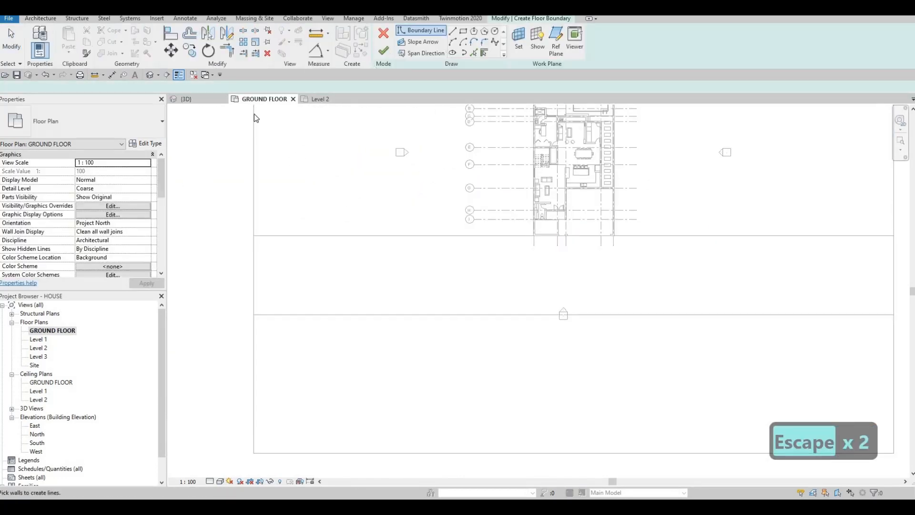
pyautogui.click(146, 144)
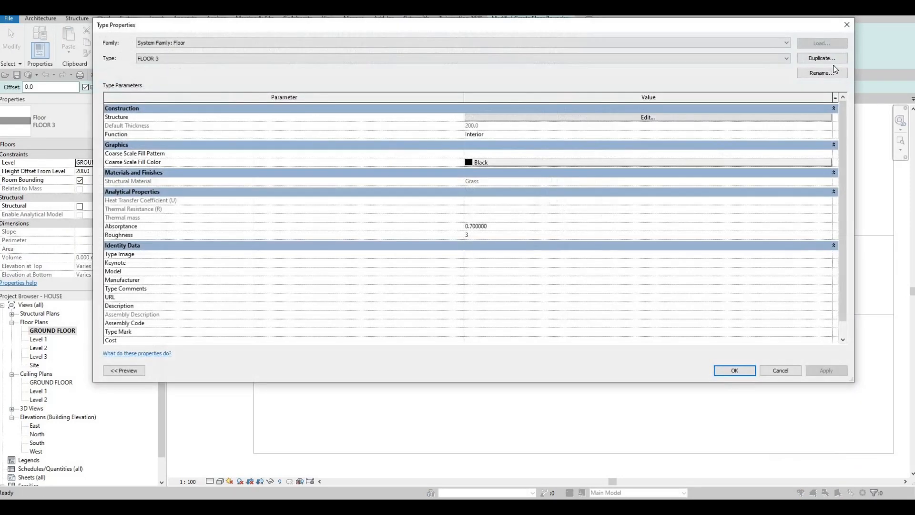
pyautogui.click(822, 57)
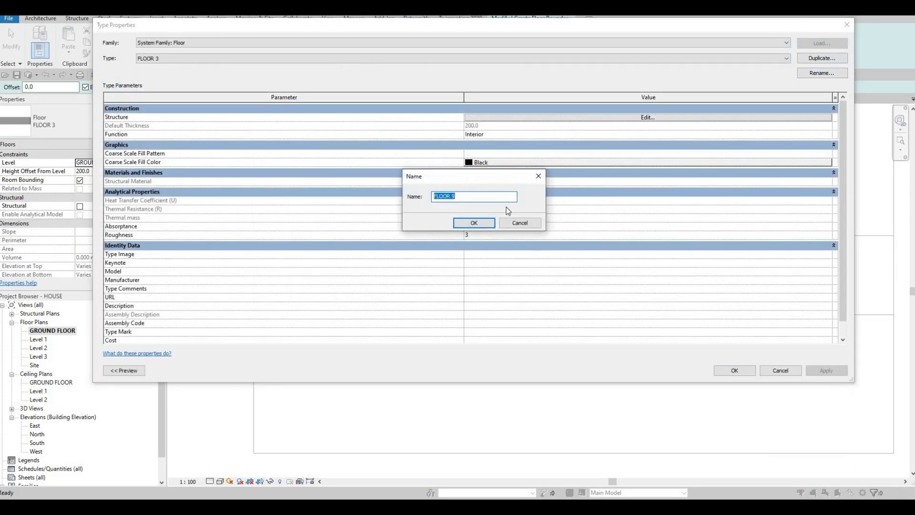
pyautogui.press('Return')
# Set FLOOR 9's structure material to Concrete, Cast-in-Place - C10 and accept the type changes.
pyautogui.click(576, 119)
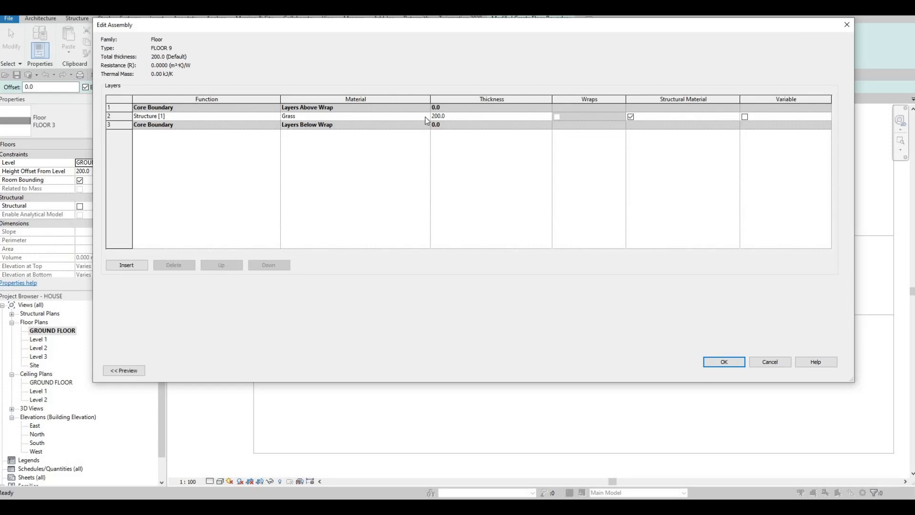
pyautogui.doubleClick(425, 116)
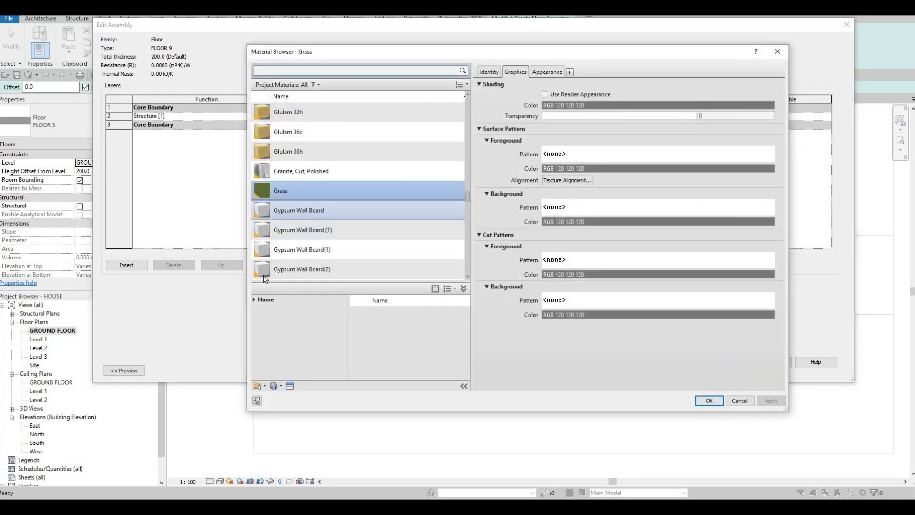
pyautogui.scroll(-10, 263, 275)
pyautogui.click(254, 300)
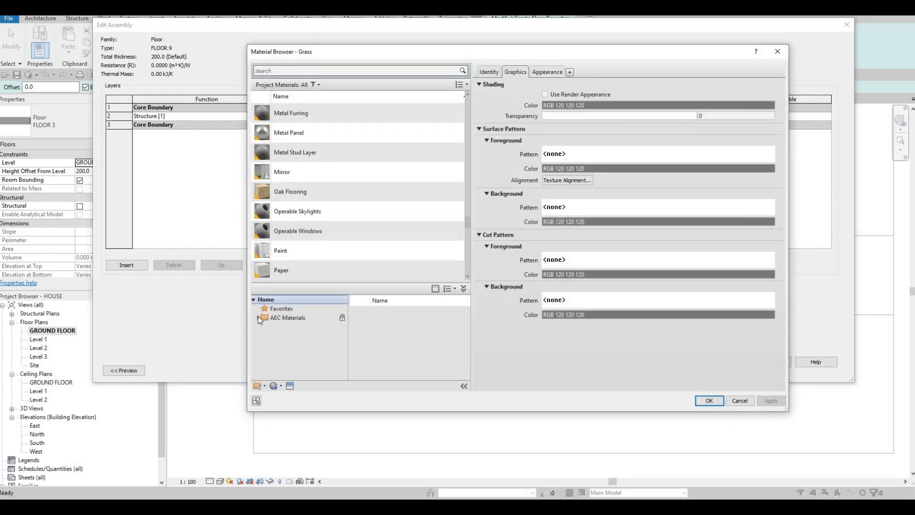
pyautogui.click(258, 317)
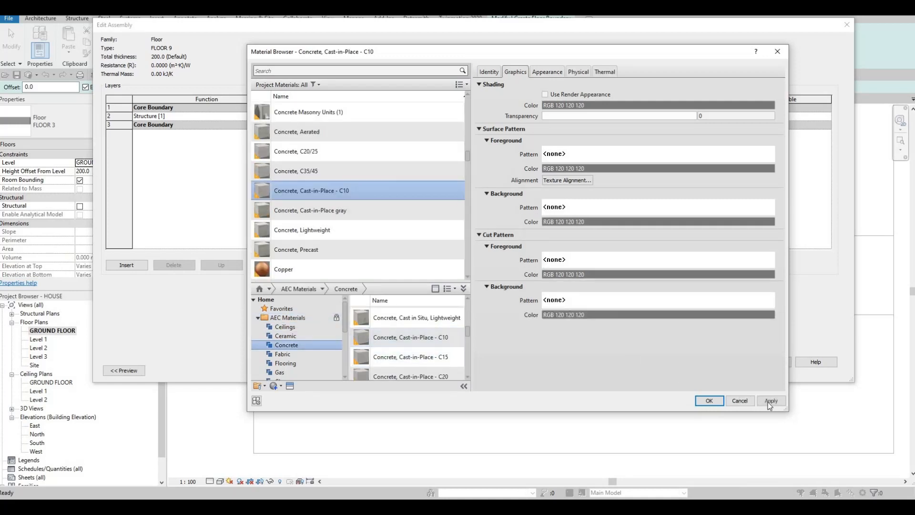
pyautogui.click(710, 400)
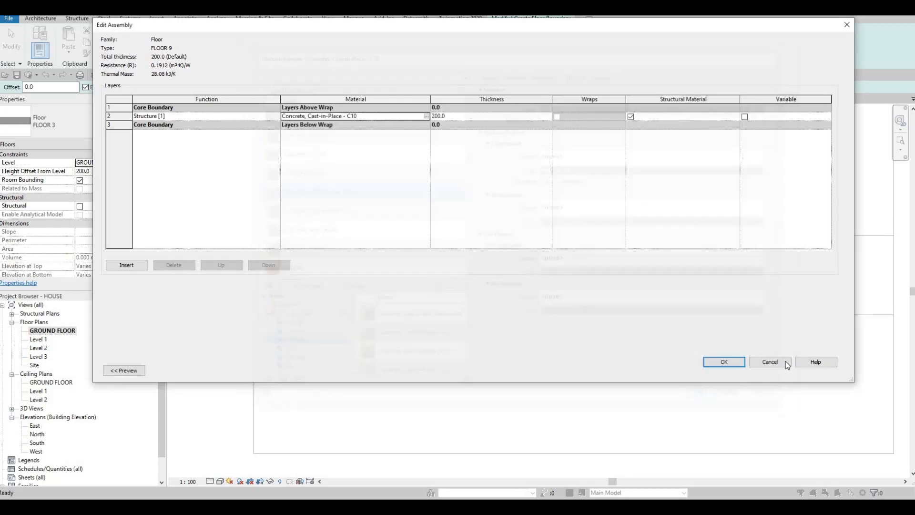
pyautogui.click(724, 362)
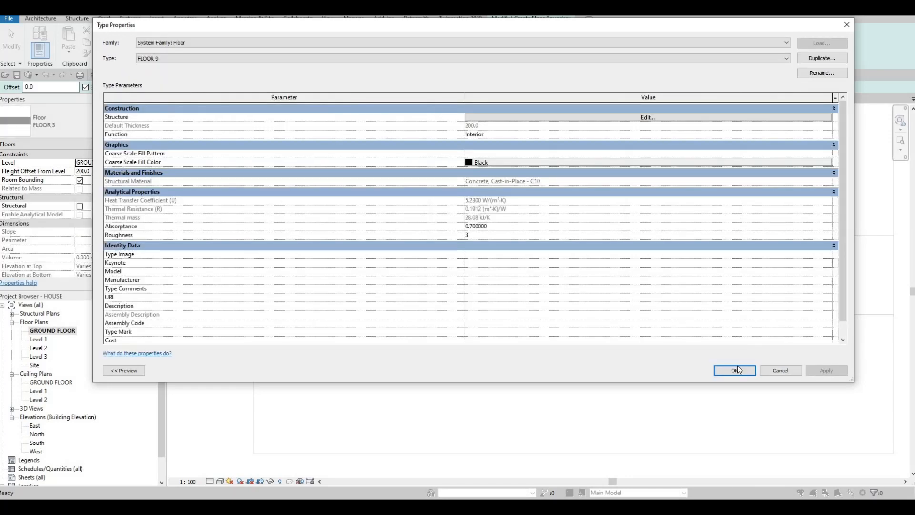
pyautogui.press('Return')
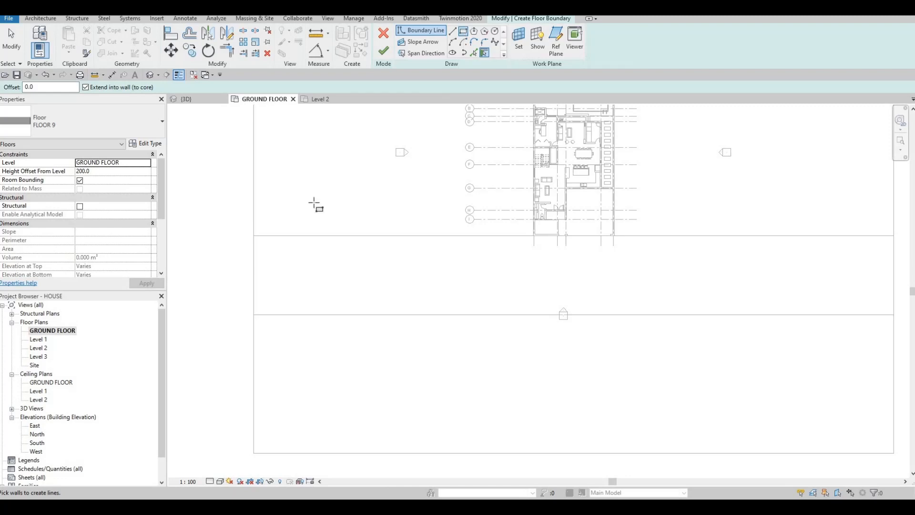
# Sketch a rectangular floor boundary about 2160 mm deep across the full site width, along the road edge at the house front.
pyautogui.press('l')
pyautogui.press('i')
pyautogui.click(618, 255)
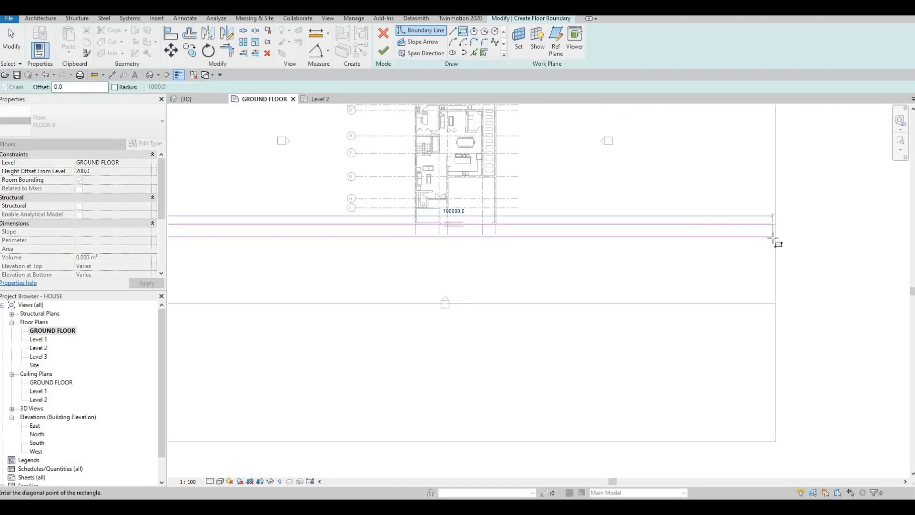
pyautogui.click(774, 243)
pyautogui.scroll(5, 372, 246)
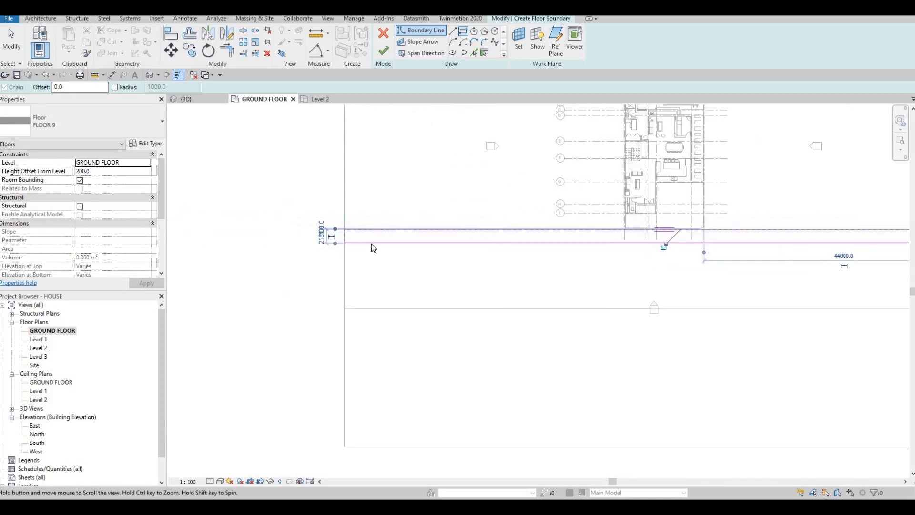
pyautogui.press('Escape')
pyautogui.press('Escape')
# Set the depth of the rectangular floor boundary in front of the house to 2000 mm.
pyautogui.click(343, 252)
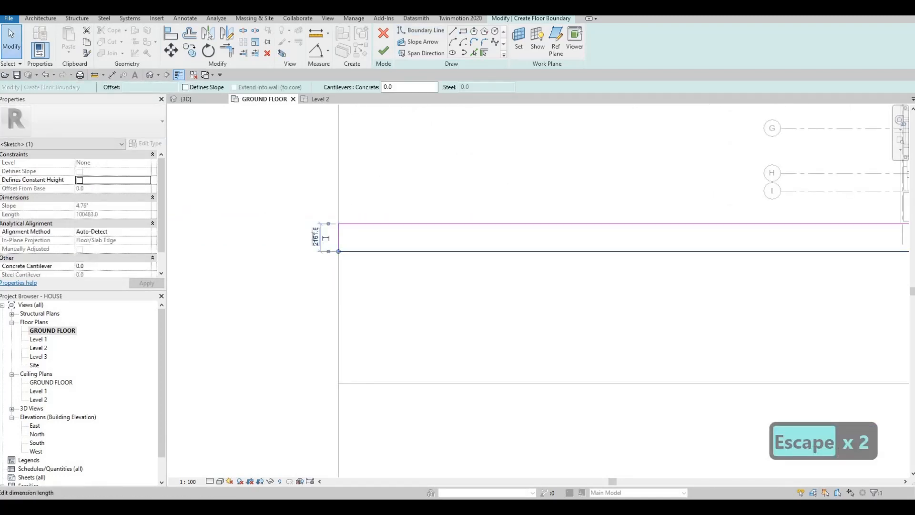
pyautogui.write('200')
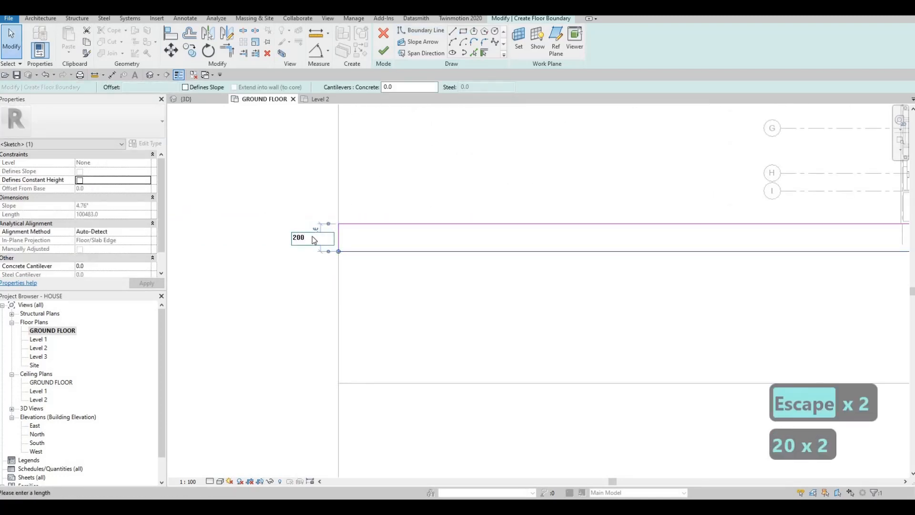
pyautogui.write('.0')
pyautogui.press('Return')
pyautogui.press('Escape')
pyautogui.press('Escape')
pyautogui.scroll(-4, 435, 162)
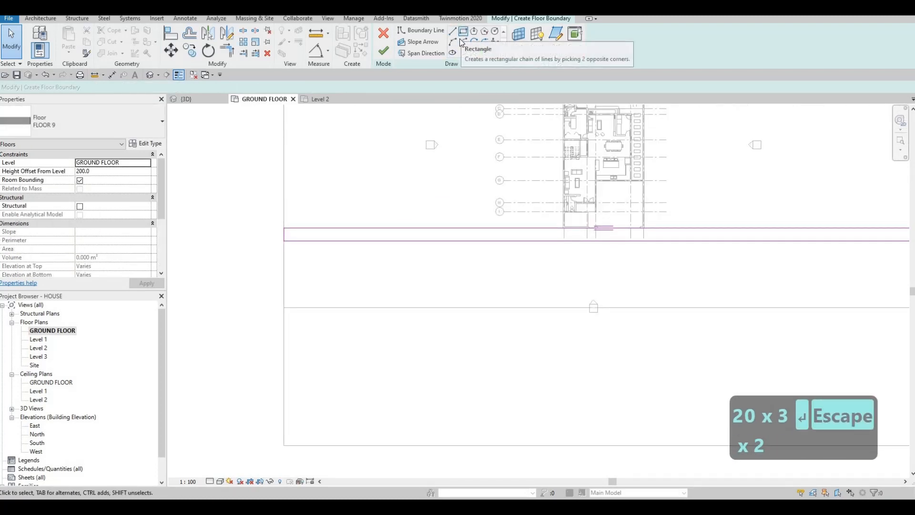
# Sketch a second rectangular floor boundary about 2110 mm deep across the full site width, along the road's far edge.
pyautogui.click(285, 308)
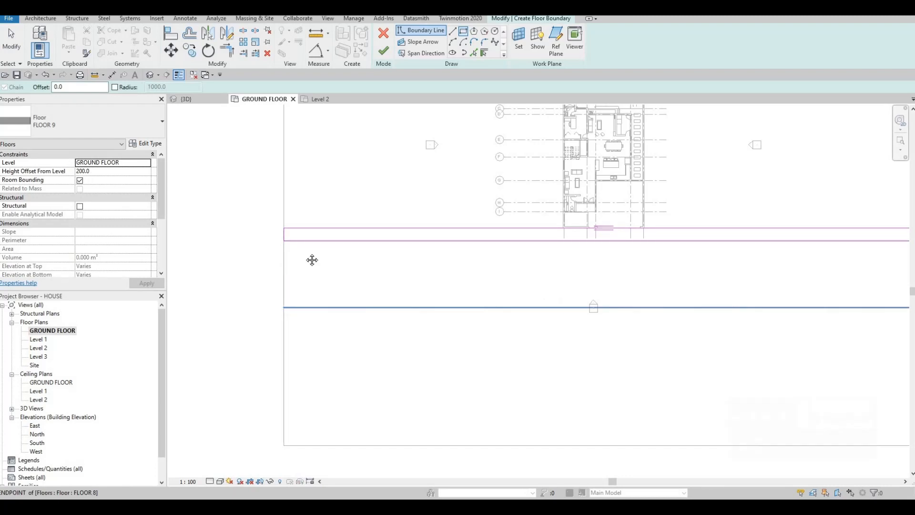
pyautogui.moveTo(908, 295); pyautogui.dragTo(720, 265, button='middle')
pyautogui.click(681, 250)
pyautogui.moveTo(191, 258); pyautogui.dragTo(493, 280, button='middle')
pyautogui.press('Escape')
pyautogui.press('Escape')
pyautogui.press('Escape')
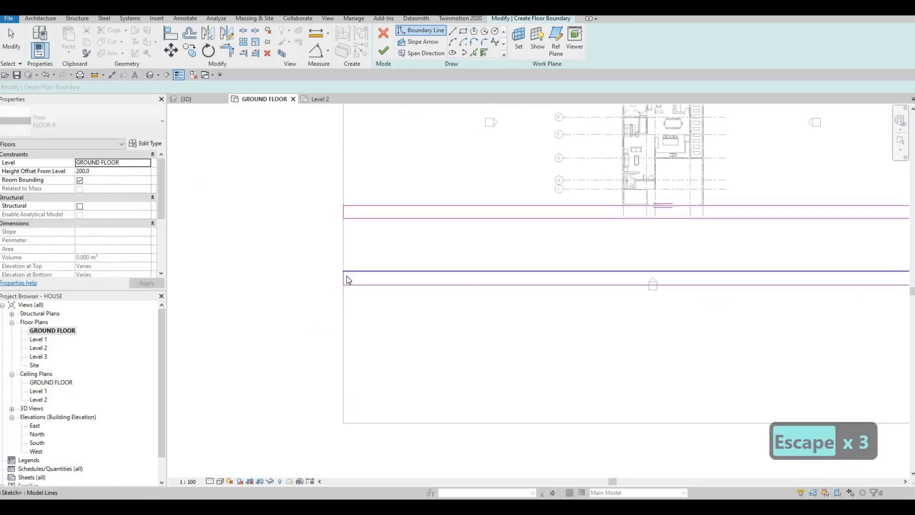
# Set the depth of the rectangular boundary along the road's far edge to 2000 mm.
pyautogui.scroll(1, 351, 263)
pyautogui.moveTo(782, 243); pyautogui.dragTo(470, 204, button='middle')
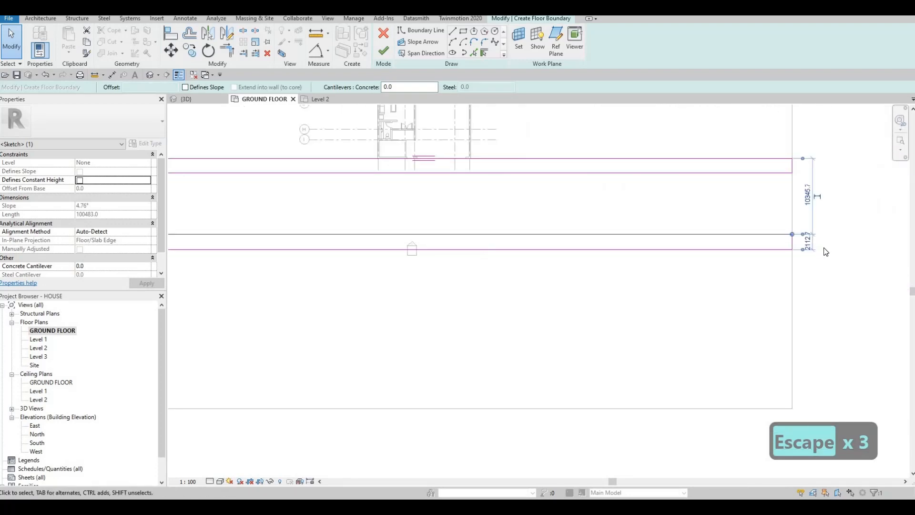
pyautogui.scroll(3, 810, 244)
pyautogui.click(837, 244)
pyautogui.scroll(1, 840, 245)
pyautogui.click(840, 248)
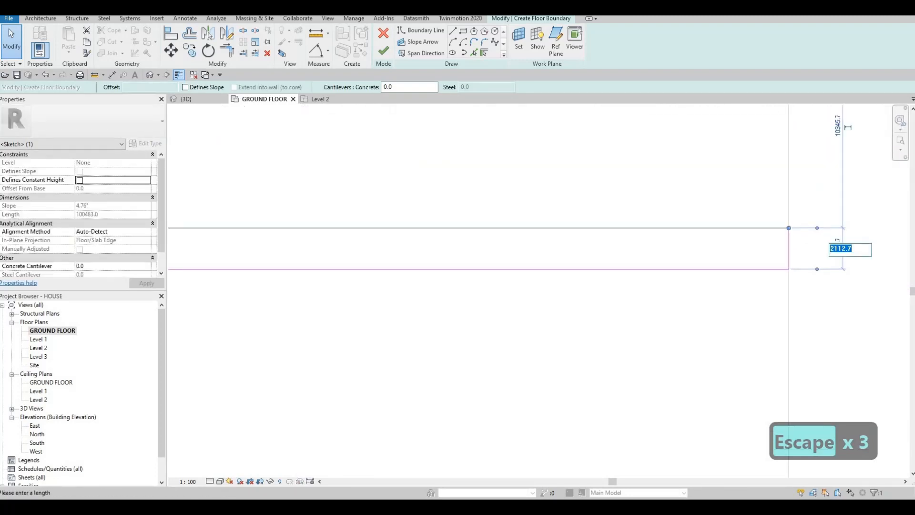
pyautogui.write('2000')
pyautogui.press('Return')
pyautogui.press('Escape')
pyautogui.press('Escape')
pyautogui.scroll(-2, 579, 197)
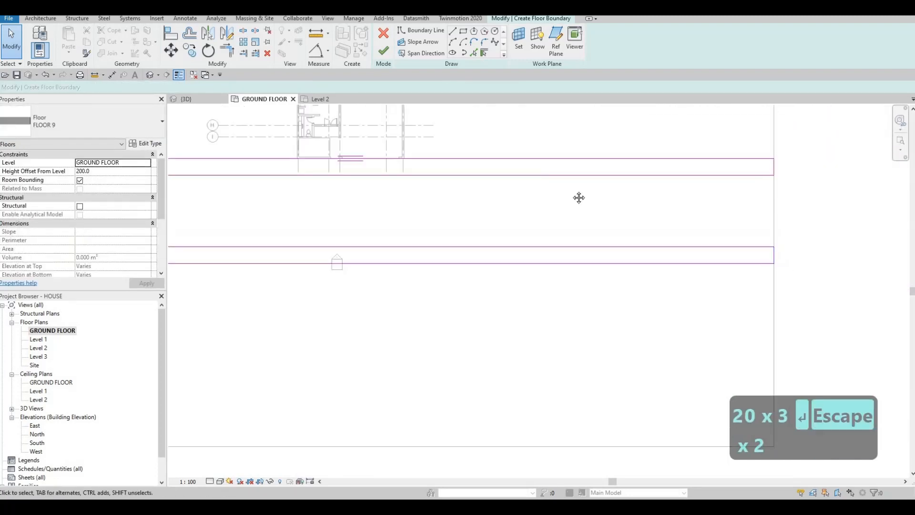
# Draw a straight boundary line across the depth of the house-side strip, in line with the outer face of the front room's driveway-side wall.
pyautogui.scroll(-1, 557, 202)
pyautogui.moveTo(579, 197); pyautogui.dragTo(578, 222, button='middle')
pyautogui.scroll(2, 529, 185)
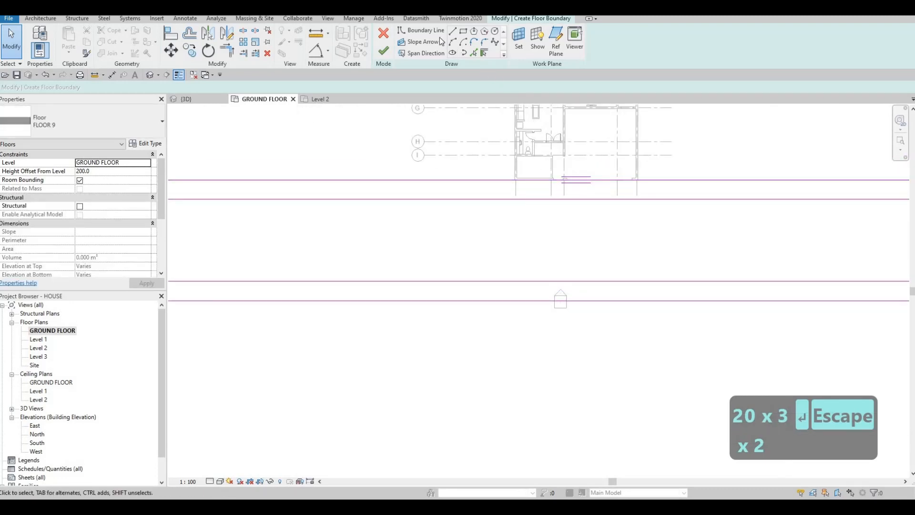
pyautogui.scroll(3, 509, 16)
pyautogui.press('Escape')
pyautogui.press('Escape')
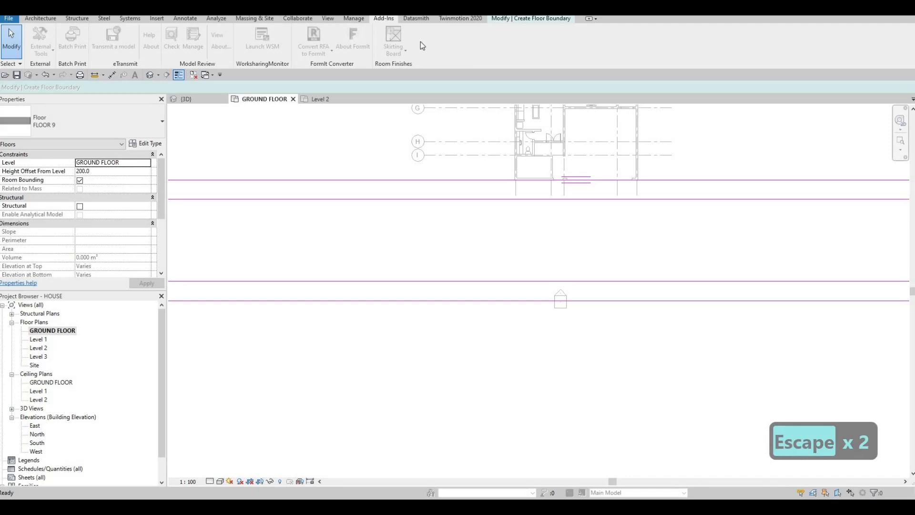
pyautogui.scroll(-3, 420, 42)
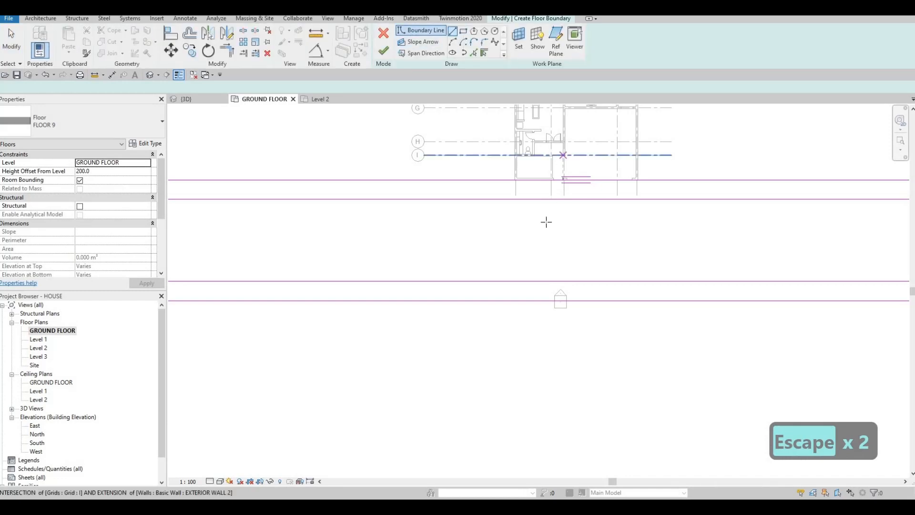
pyautogui.scroll(4, 539, 205)
pyautogui.click(537, 181)
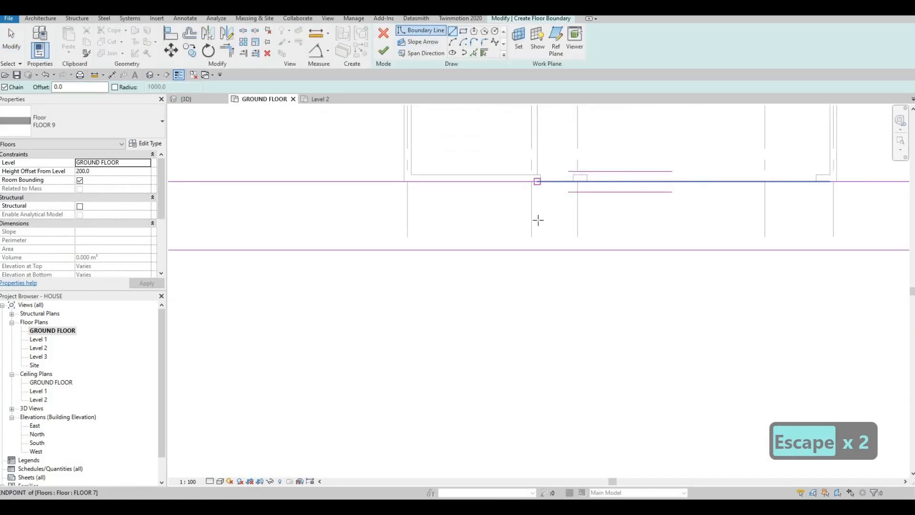
pyautogui.click(537, 249)
pyautogui.press('Escape')
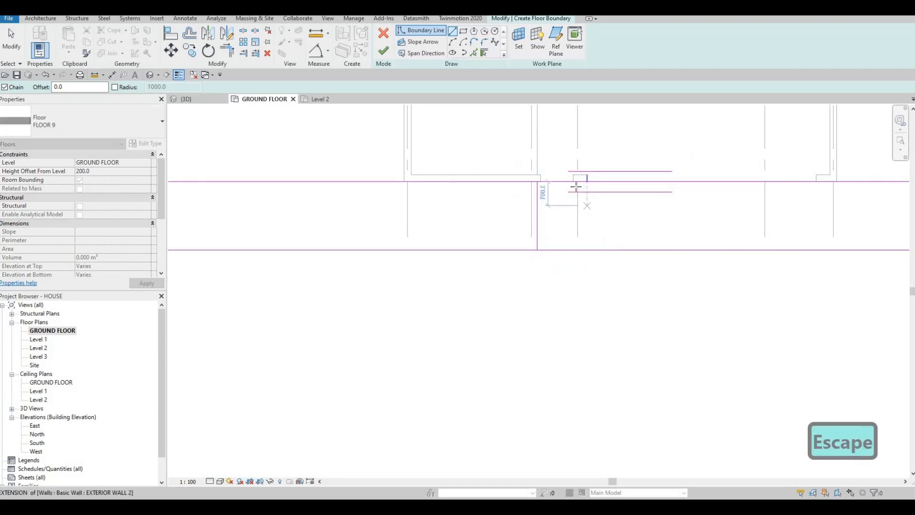
# Draw a second boundary line across the house-side strip at the opposite end of the driveway opening.
pyautogui.scroll(2, 575, 181)
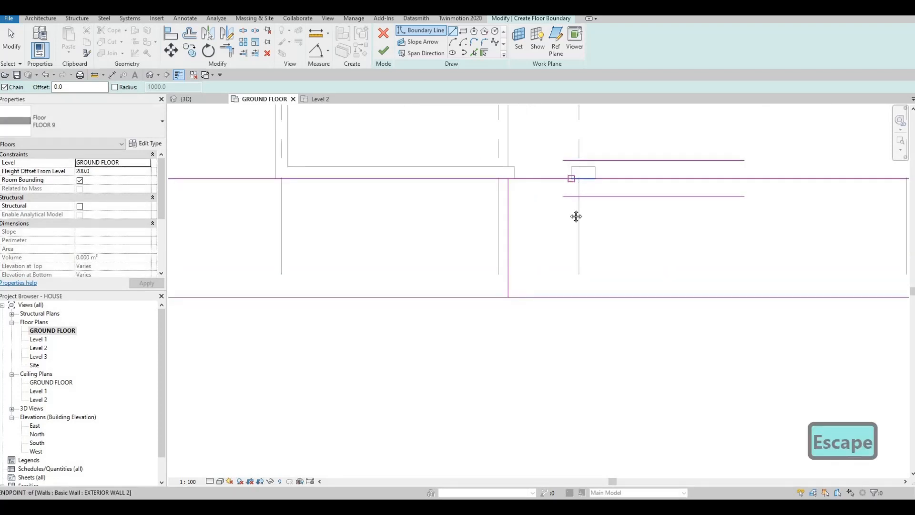
pyautogui.scroll(-2, 580, 191)
pyautogui.moveTo(821, 187); pyautogui.dragTo(726, 187, button='middle')
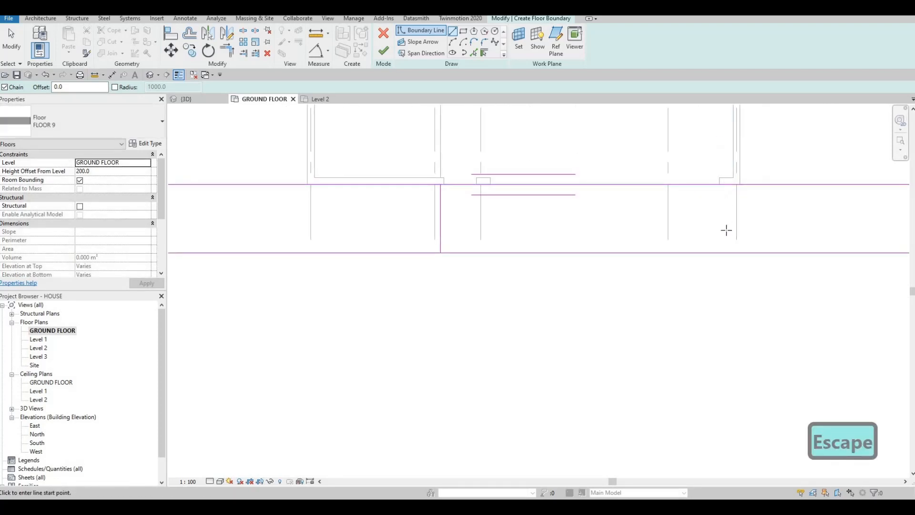
pyautogui.click(723, 185)
pyautogui.click(723, 252)
pyautogui.press('Escape')
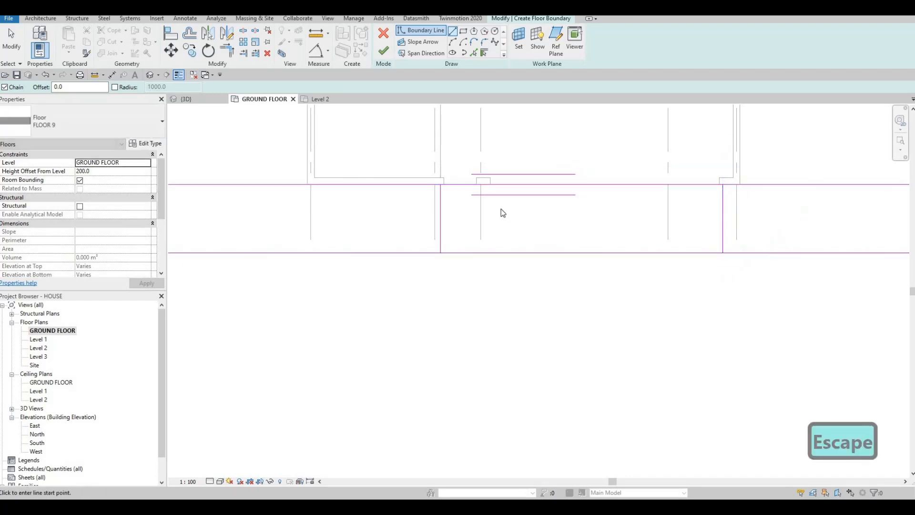
pyautogui.press('Escape')
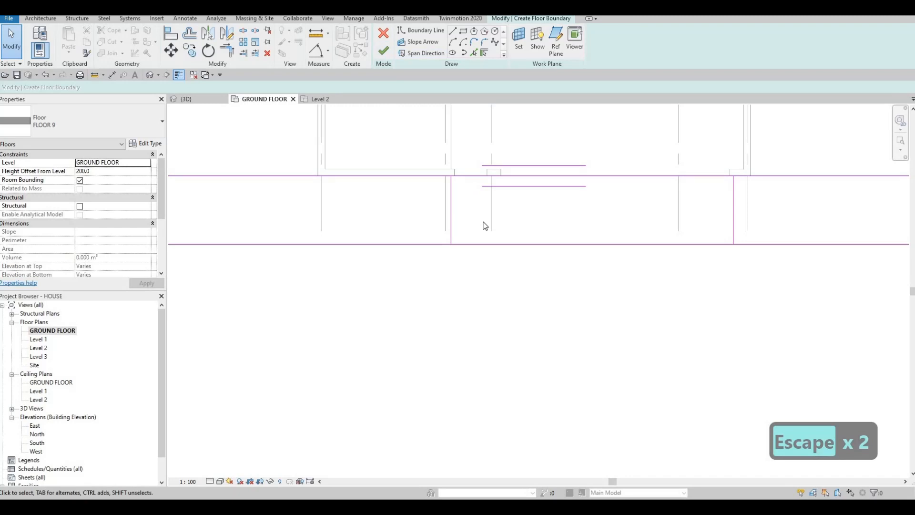
pyautogui.press('Escape')
pyautogui.press('Escape')
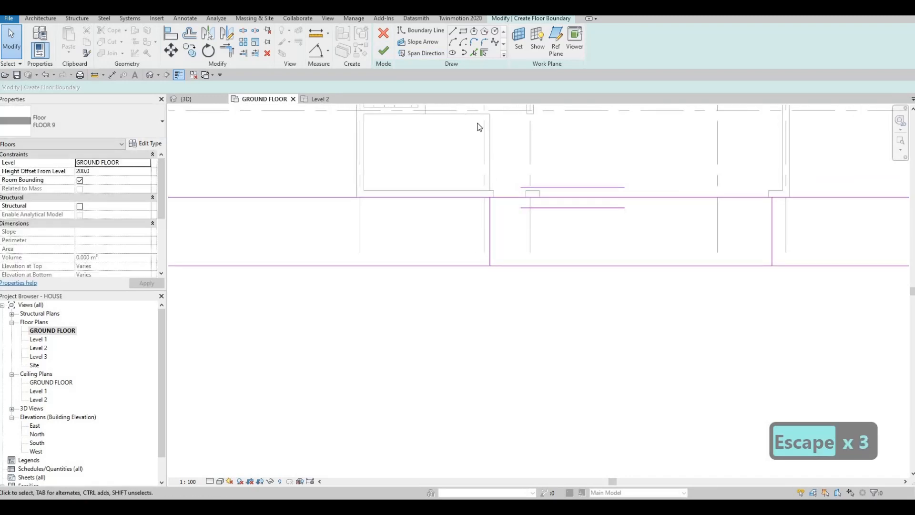
# Split both long edges of the house-side strip between the two cross lines at the driveway opening.
pyautogui.press('s')
pyautogui.press('l')
pyautogui.click(629, 266)
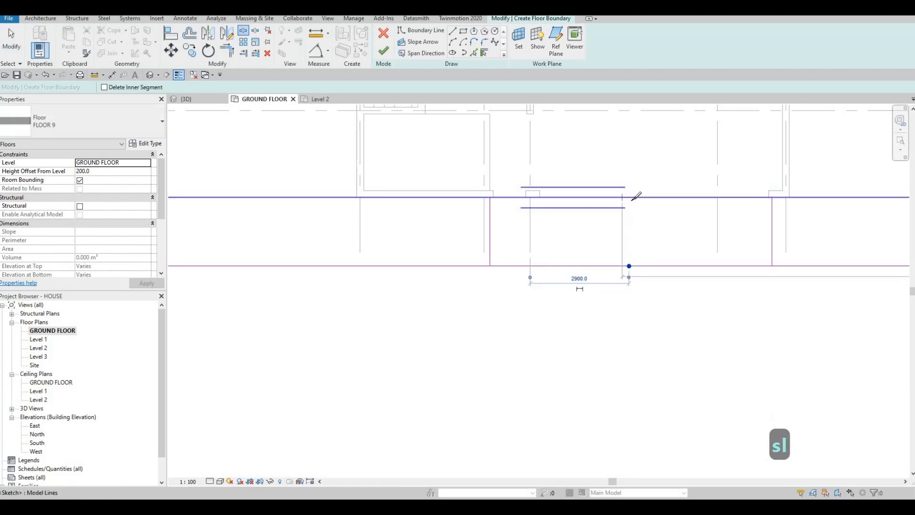
pyautogui.click(629, 197)
pyautogui.press('Escape')
pyautogui.press('Escape')
# Trim both long edges to the cross line beside the front room, closing that strip section.
pyautogui.press('t')
pyautogui.press('r')
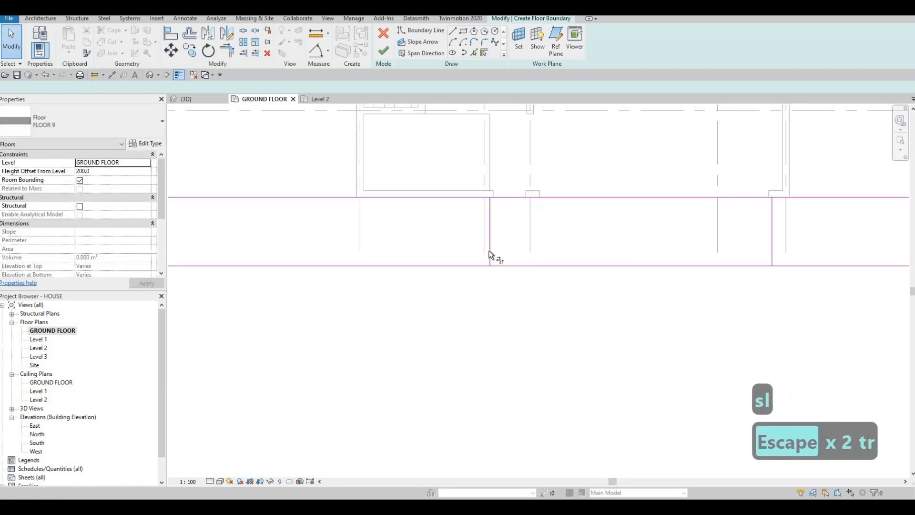
pyautogui.click(489, 251)
pyautogui.click(478, 265)
pyautogui.click(490, 219)
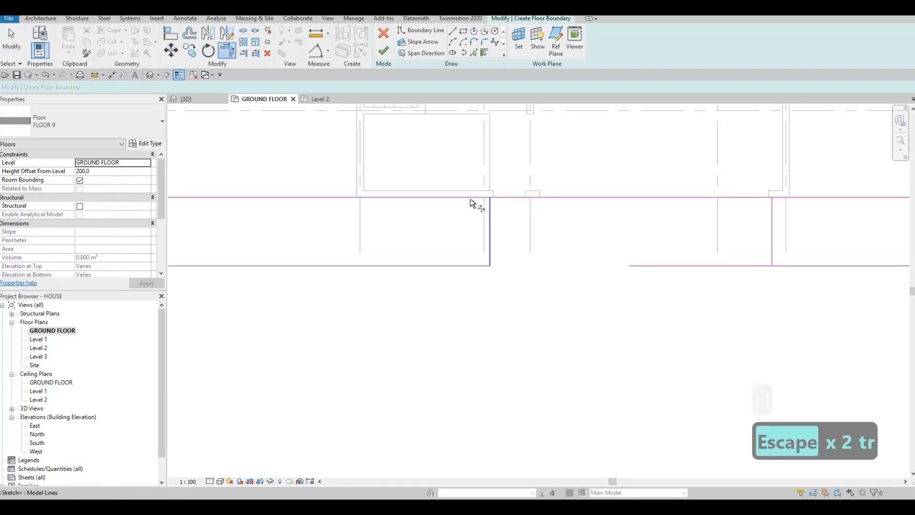
pyautogui.click(470, 197)
# Trim both long edges to the cross line on the far side of the driveway, closing the other strip section.
pyautogui.click(774, 220)
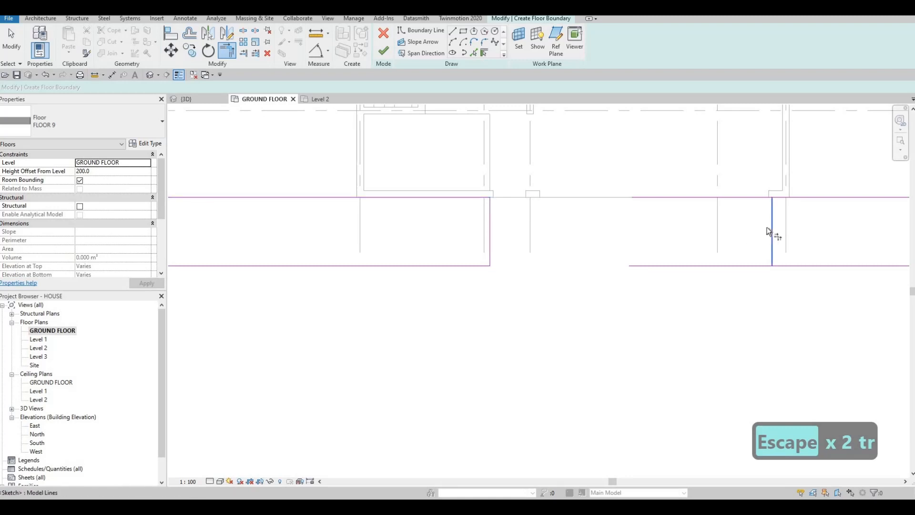
pyautogui.click(785, 197)
pyautogui.click(769, 228)
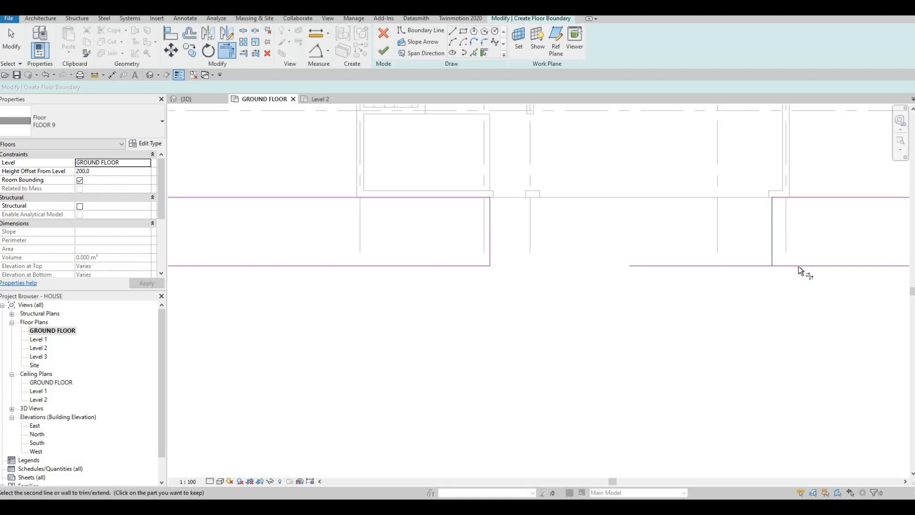
pyautogui.click(799, 266)
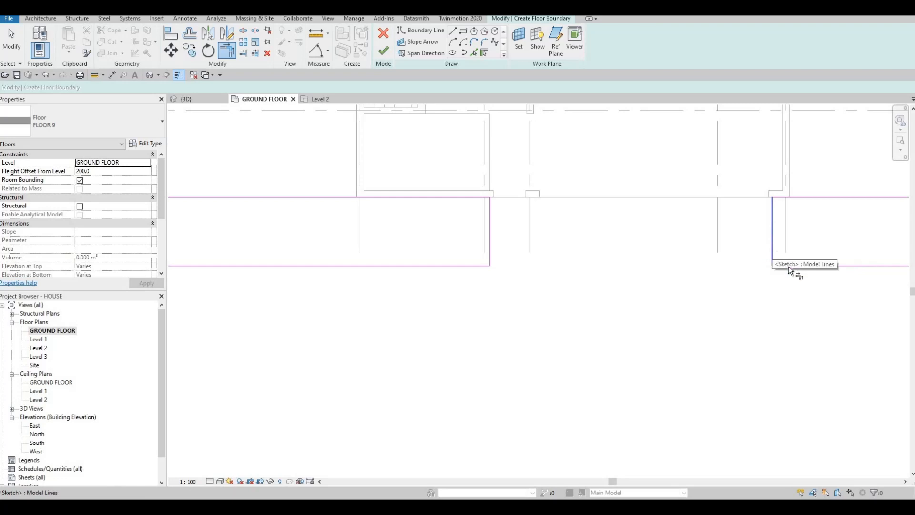
pyautogui.click(788, 265)
pyautogui.press('Escape')
pyautogui.press('Escape')
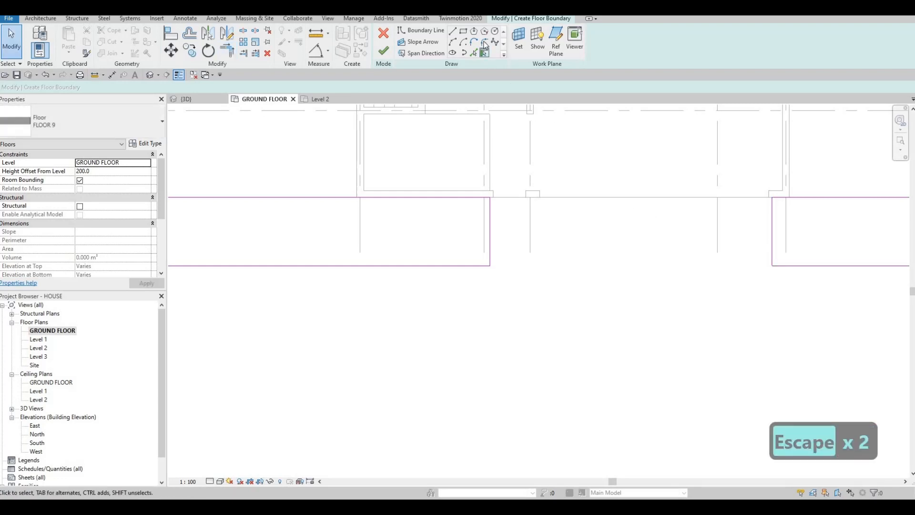
# Round the two road-side corners at the driveway opening with fillet arcs of 1000 mm radius.
pyautogui.click(484, 42)
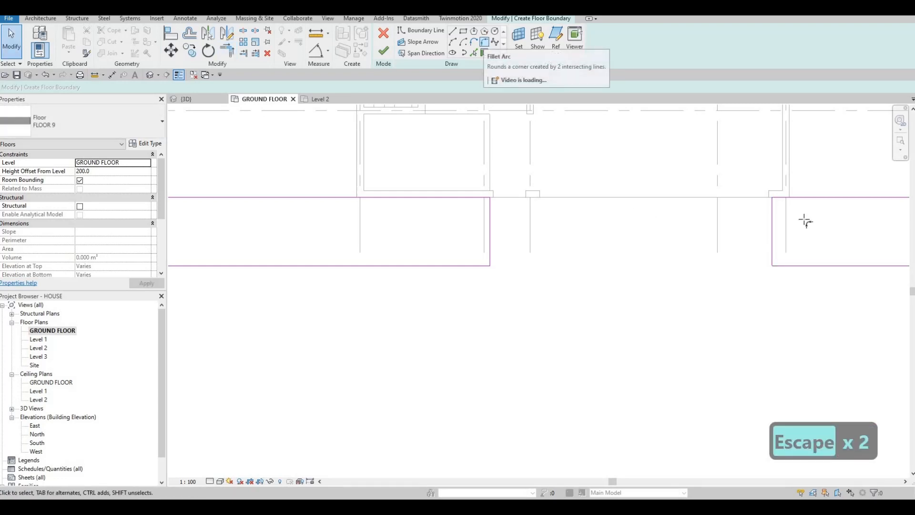
pyautogui.click(781, 258)
pyautogui.click(784, 263)
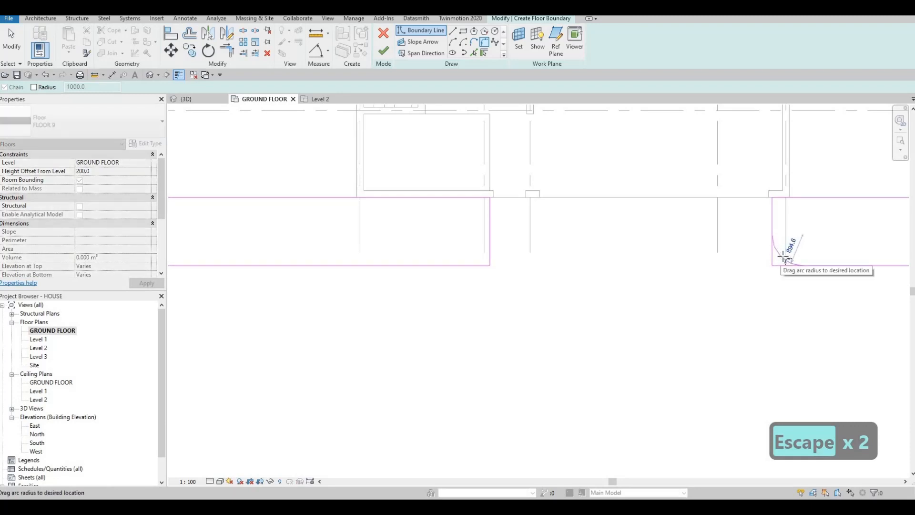
pyautogui.click(623, 238)
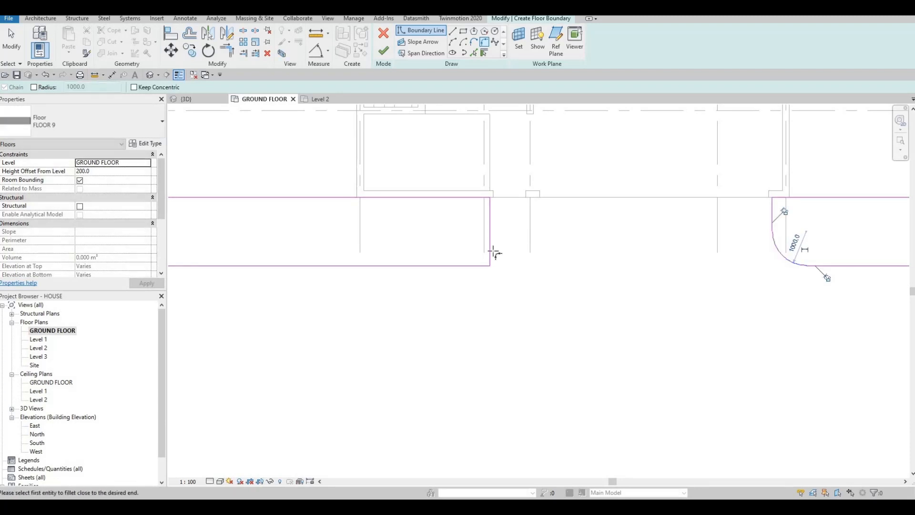
pyautogui.click(483, 267)
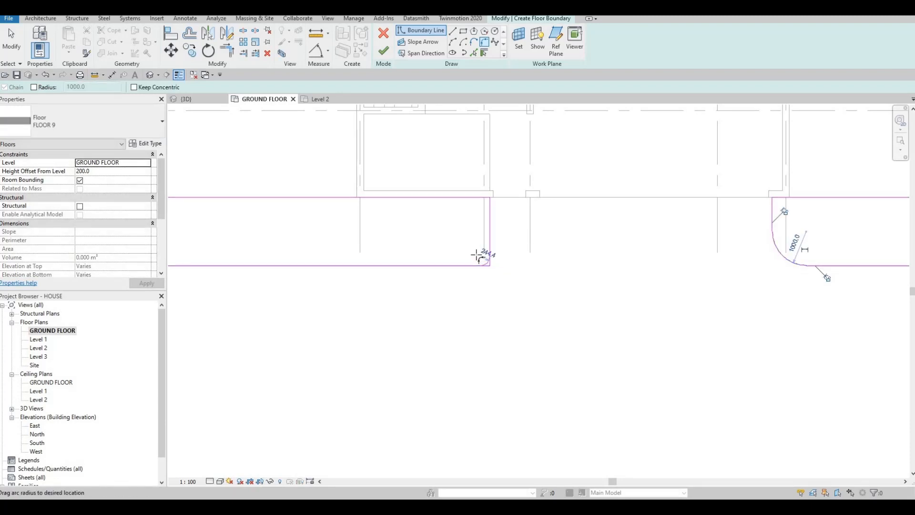
pyautogui.click(482, 256)
pyautogui.click(479, 258)
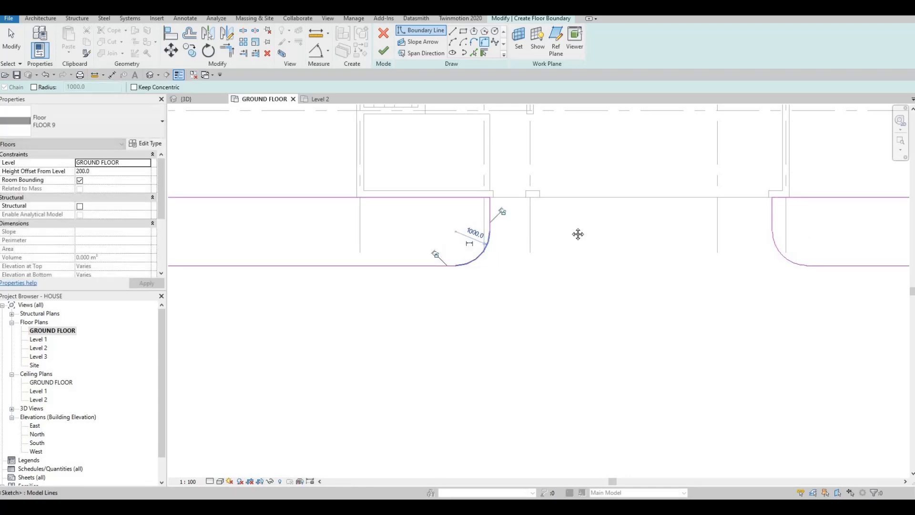
pyautogui.press('Escape')
# Finish the FLOOR 9 boundary sketch to create the strips on both sides of the road.
pyautogui.moveTo(606, 182); pyautogui.dragTo(574, 174, button='middle')
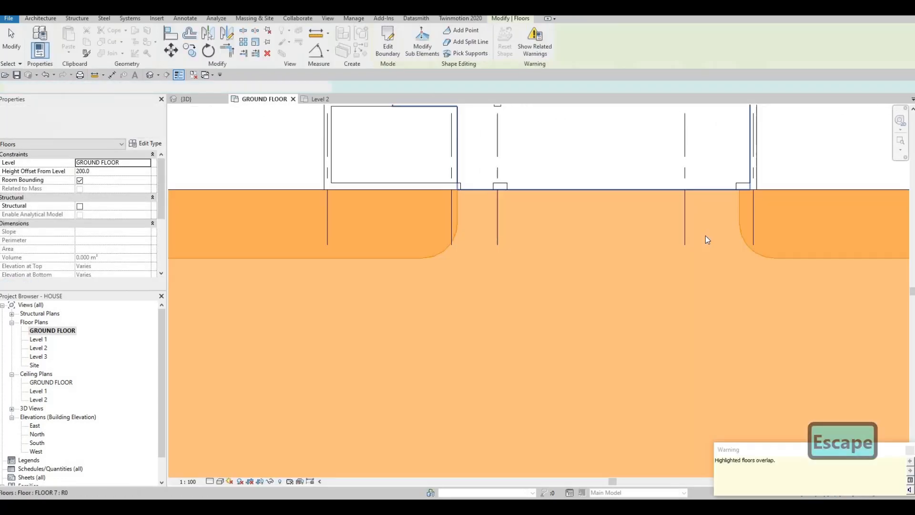
pyautogui.moveTo(722, 186); pyautogui.dragTo(719, 235, button='middle')
pyautogui.press('Escape')
pyautogui.press('Escape')
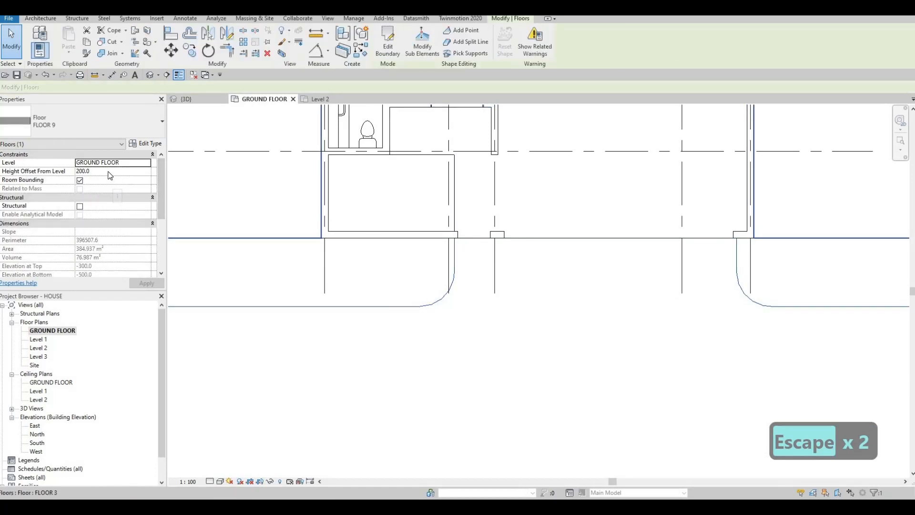
# In the 3D view, set the height offset from level of the FLOOR 9 strips to 400.
pyautogui.click(182, 100)
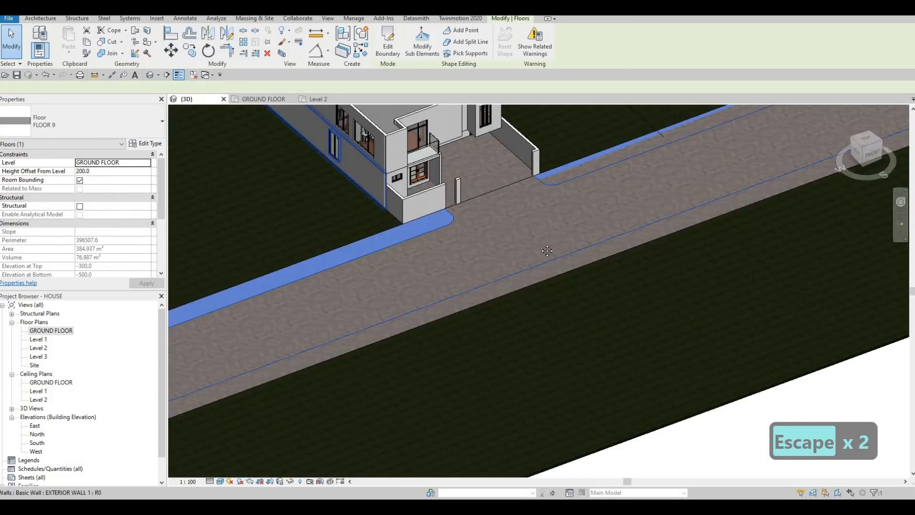
pyautogui.keyDown('shift'); pyautogui.moveTo(572, 227); pyautogui.dragTo(615, 221, button='middle'); pyautogui.keyUp('shift')
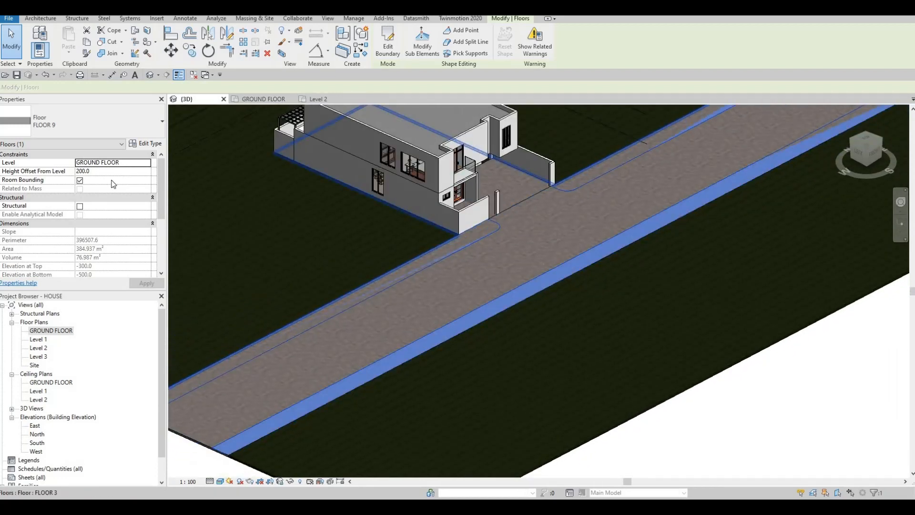
pyautogui.press('Tab')
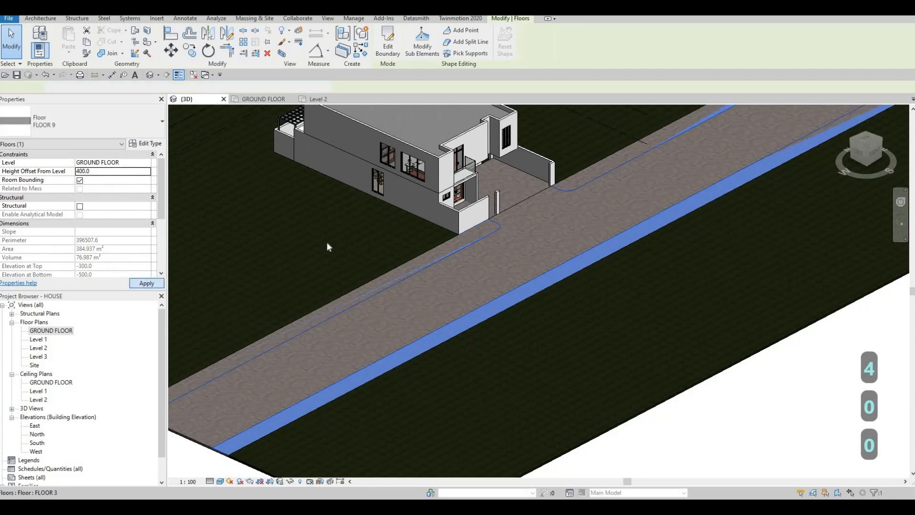
pyautogui.press('Escape')
pyautogui.press('Escape')
# Check the raised strips around the driveway opening in 3D and return to the GROUND FLOOR plan.
pyautogui.scroll(2, 479, 236)
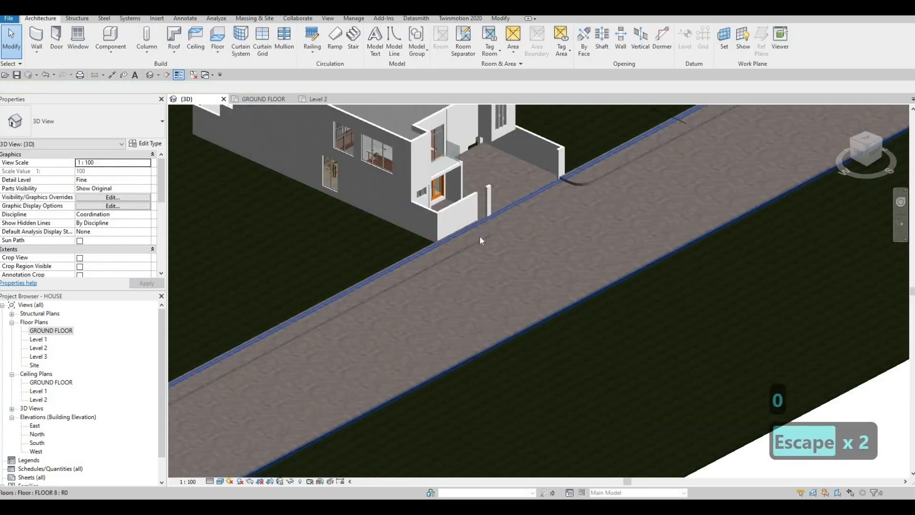
pyautogui.scroll(3, 480, 236)
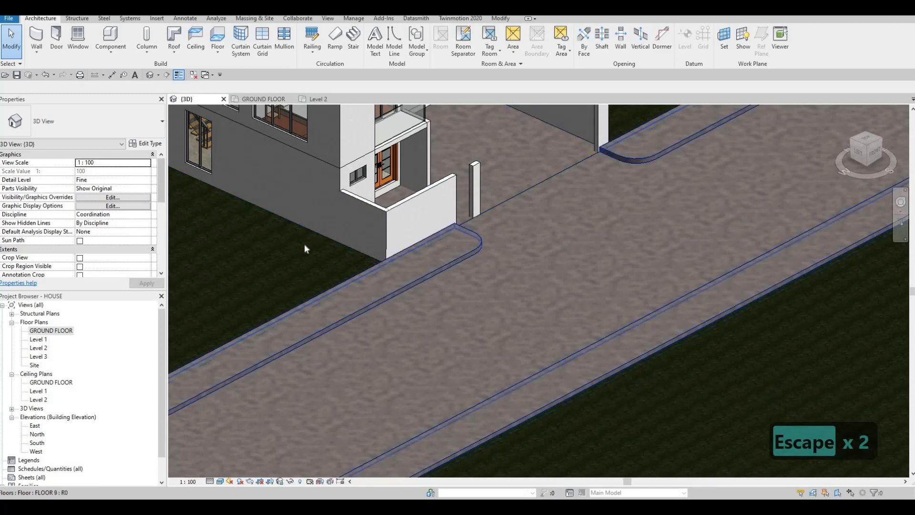
pyautogui.doubleClick(45, 331)
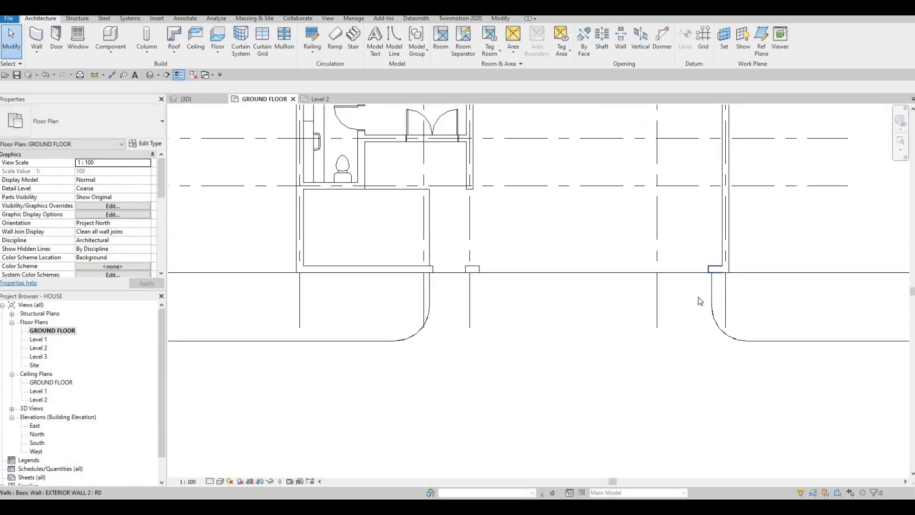
pyautogui.scroll(1, 715, 270)
pyautogui.moveTo(715, 270); pyautogui.dragTo(699, 302, button='middle')
pyautogui.press('Escape')
pyautogui.click(695, 303)
pyautogui.moveTo(673, 302); pyautogui.dragTo(650, 312)
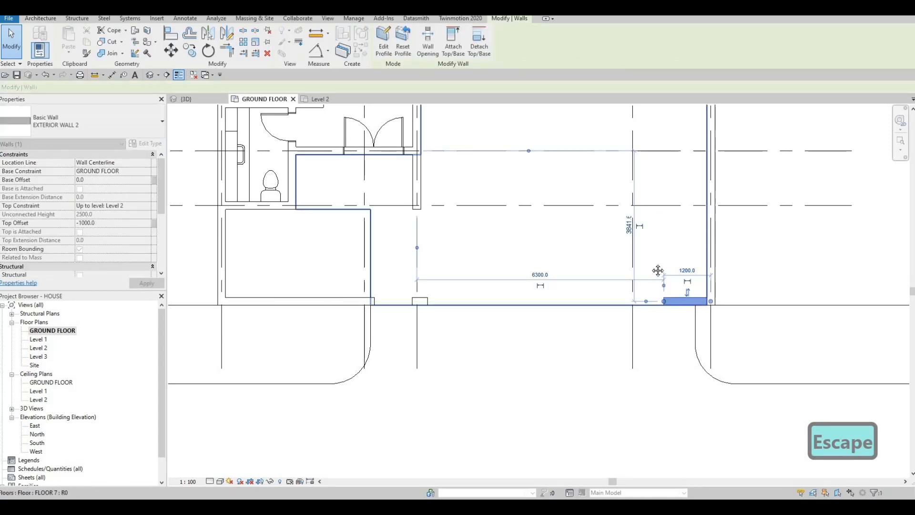
pyautogui.scroll(-1, 658, 270)
pyautogui.press('Escape')
pyautogui.press('Escape')
pyautogui.scroll(-2, 655, 308)
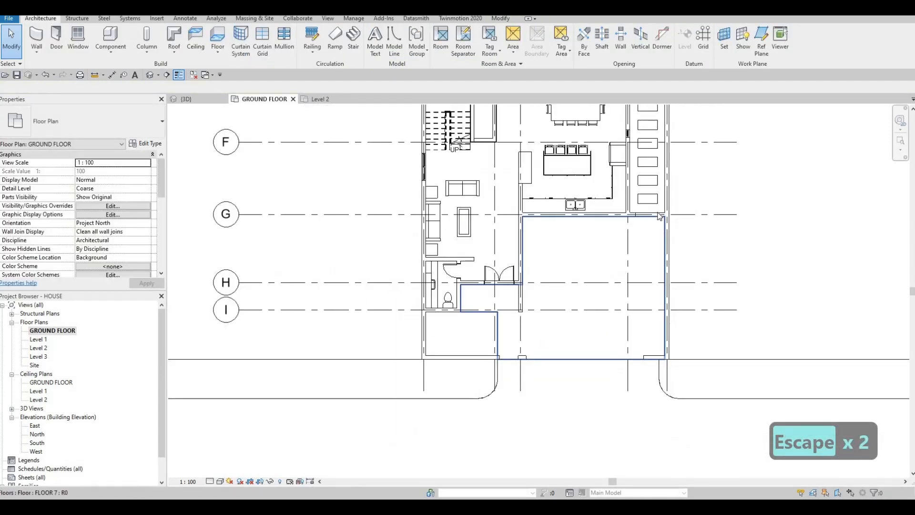
# Edit the FLOOR 7 driveway boundary, sketching an 800 mm line inward from the right side wall and a perpendicular line down to the front wall.
pyautogui.scroll(3, 660, 216)
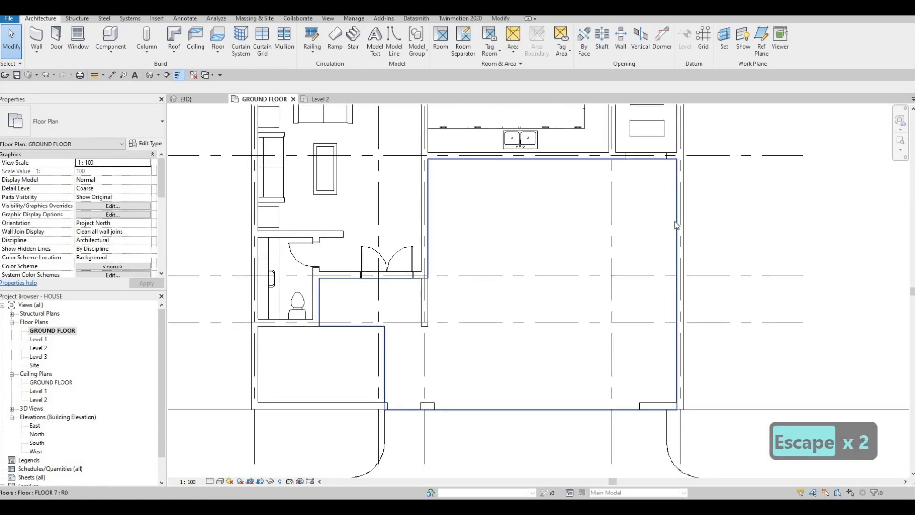
pyautogui.click(676, 223)
pyautogui.press('Escape')
pyautogui.click(677, 226)
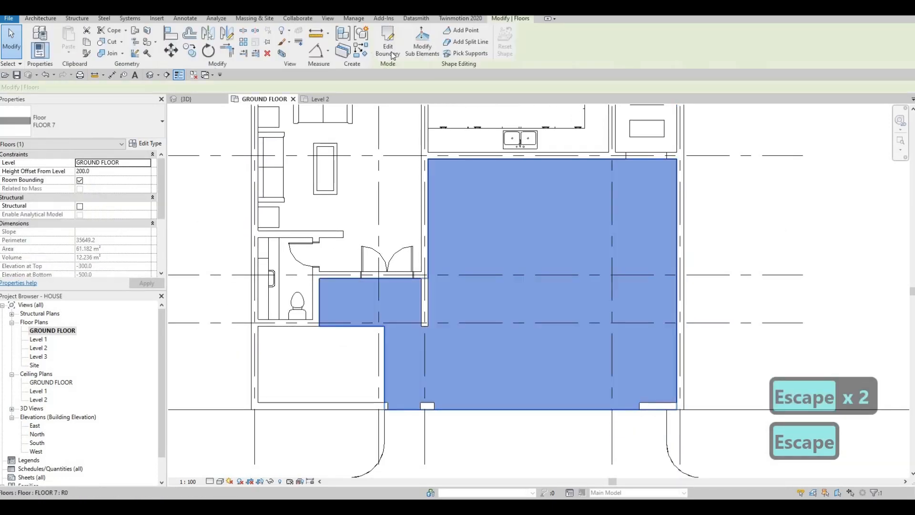
pyautogui.doubleClick(628, 241)
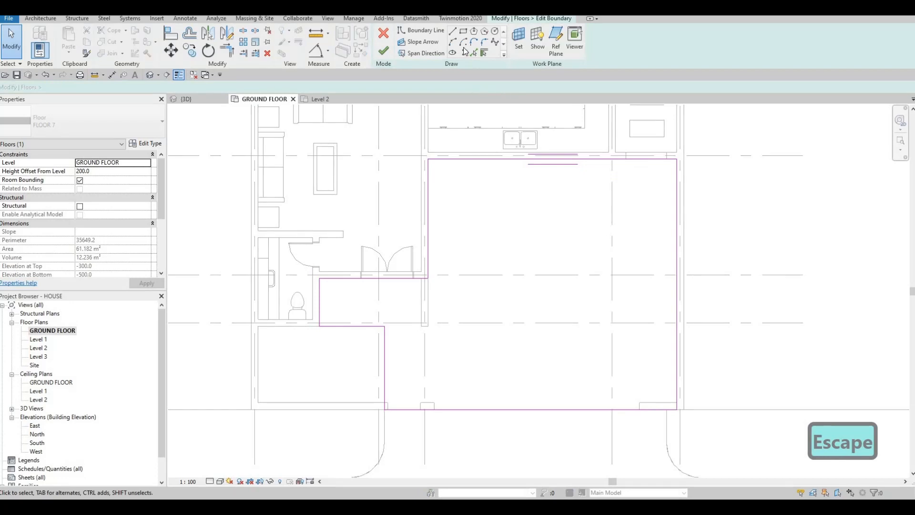
pyautogui.click(677, 203)
pyautogui.click(650, 204)
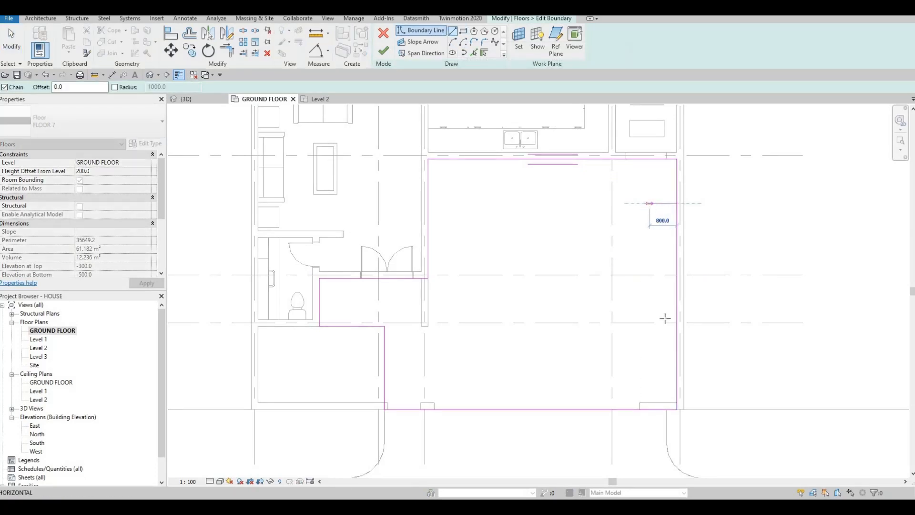
pyautogui.click(649, 405)
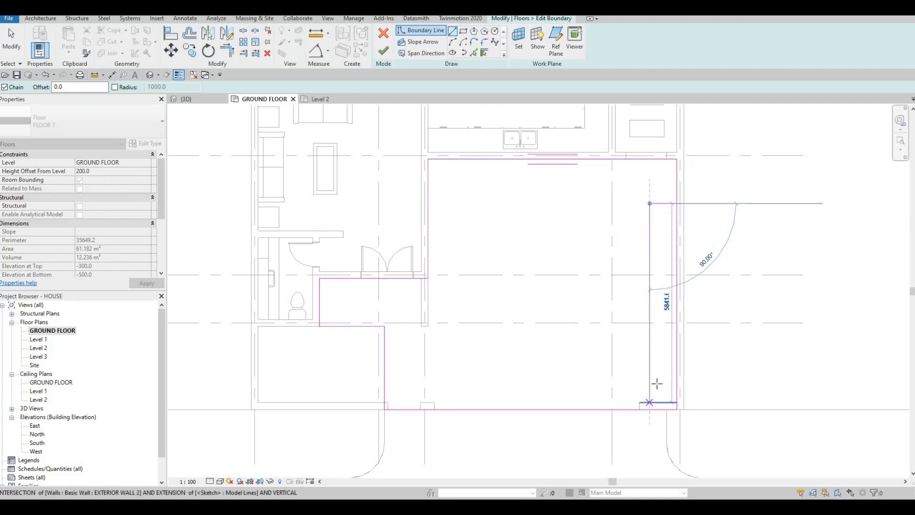
pyautogui.press('Escape')
pyautogui.press('Escape')
pyautogui.press('Escape')
# Trim the boundary lines into a closed outline that leaves out the strip along the right side wall, and finish the FLOOR 7 sketch.
pyautogui.press('t')
pyautogui.press('r')
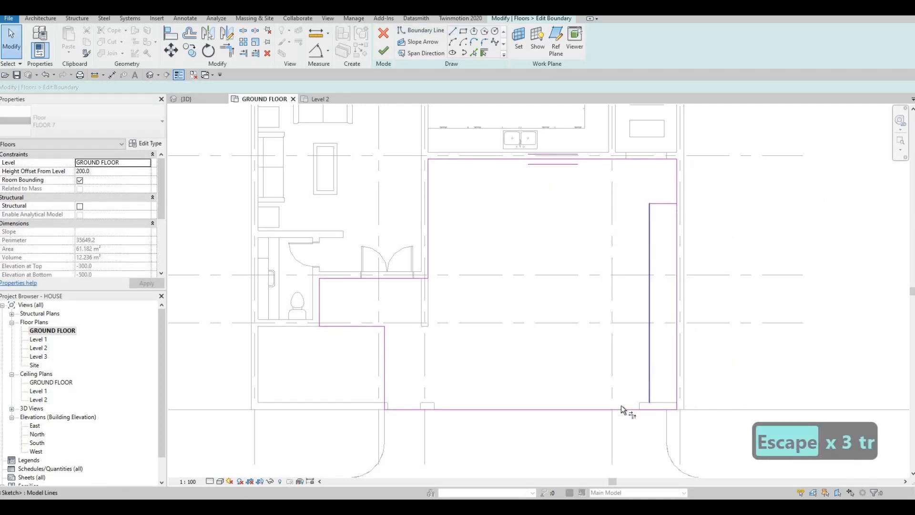
pyautogui.click(621, 409)
pyautogui.click(622, 409)
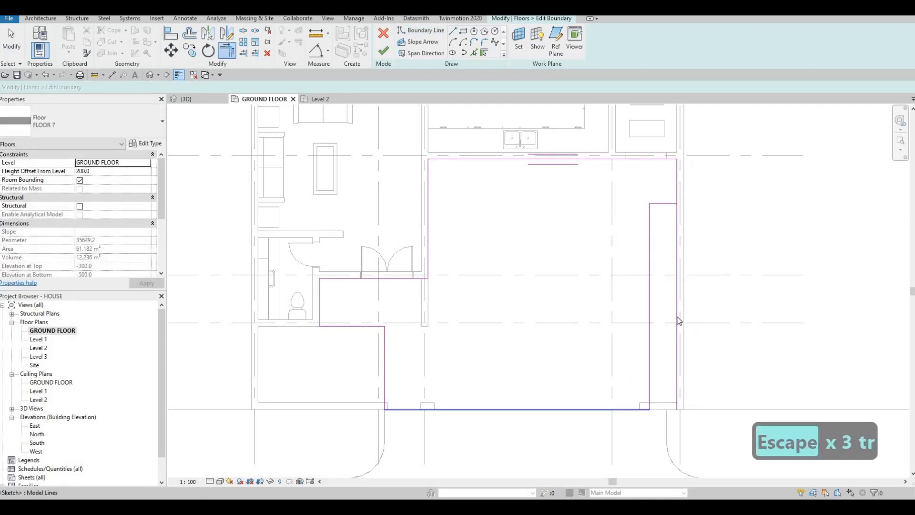
pyautogui.press('Escape')
pyautogui.press('Escape')
pyautogui.press('t')
pyautogui.press('r')
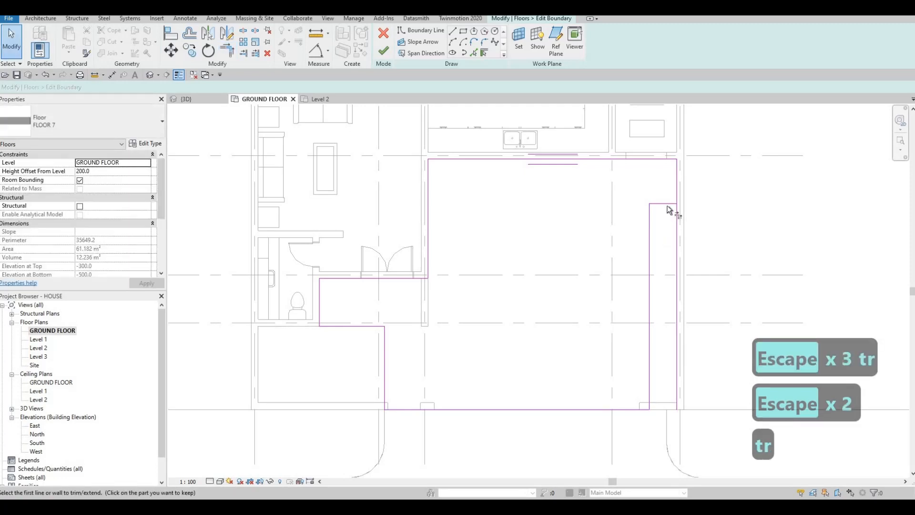
pyautogui.press('Escape')
pyautogui.press('Escape')
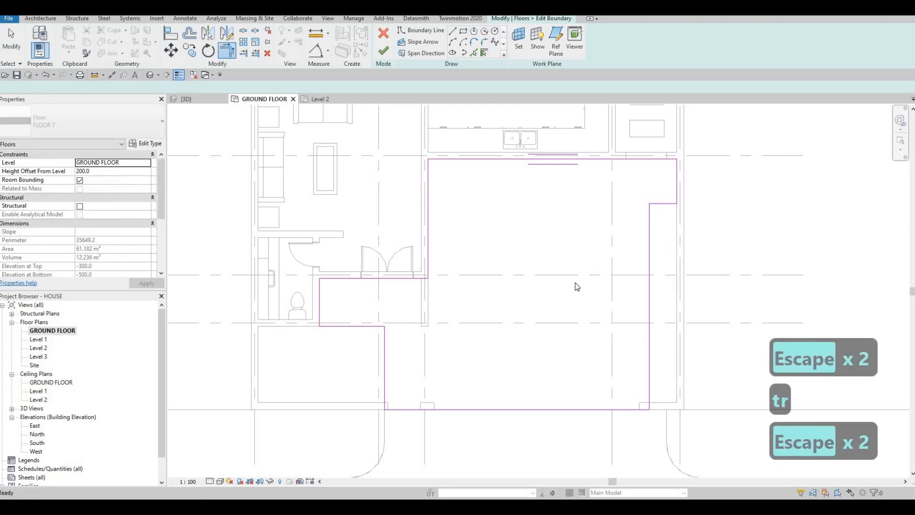
pyautogui.click(384, 53)
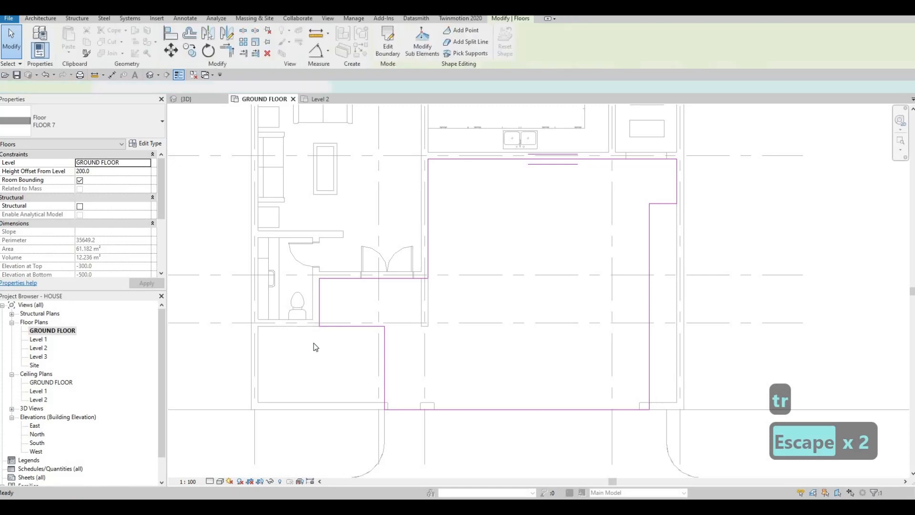
# Create a floor similar to the FLOOR 3 grass area, with a rectangular boundary filling the strip cut out along the right side wall.
pyautogui.press('Escape')
pyautogui.press('Escape')
pyautogui.click(314, 341)
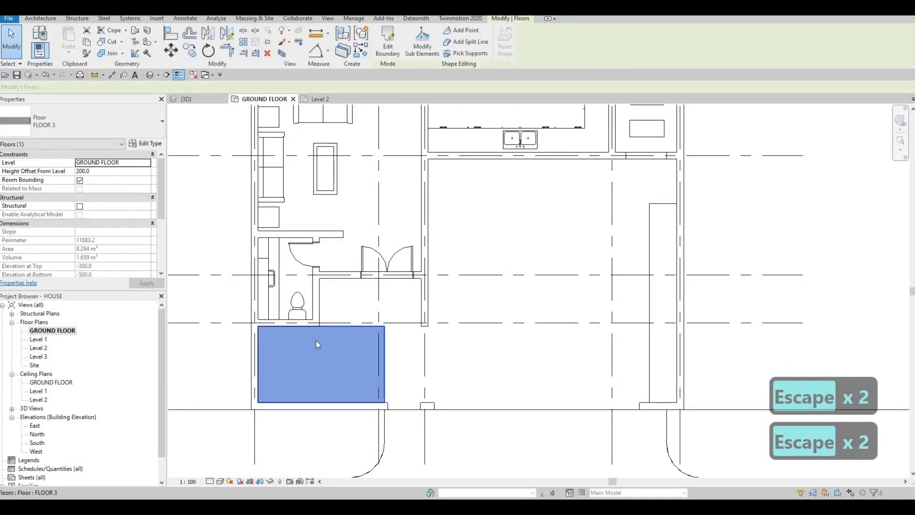
pyautogui.press('c')
pyautogui.press('s')
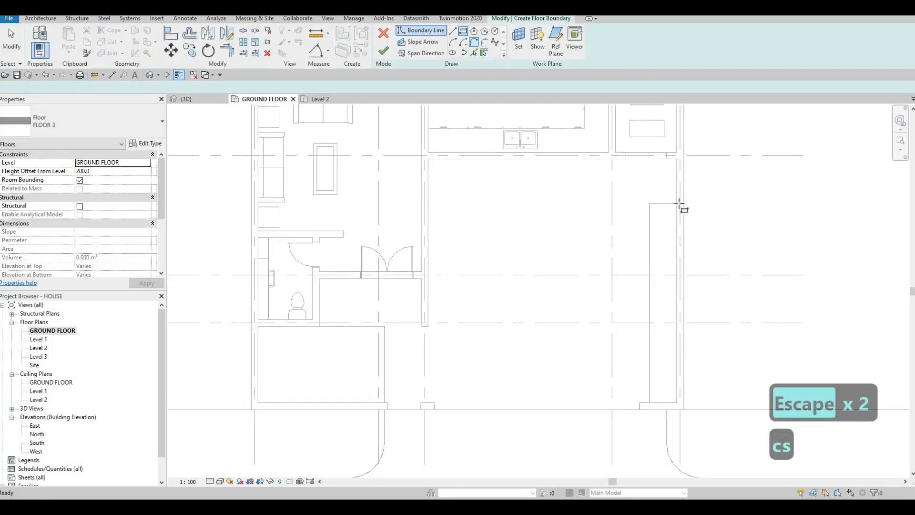
pyautogui.click(650, 409)
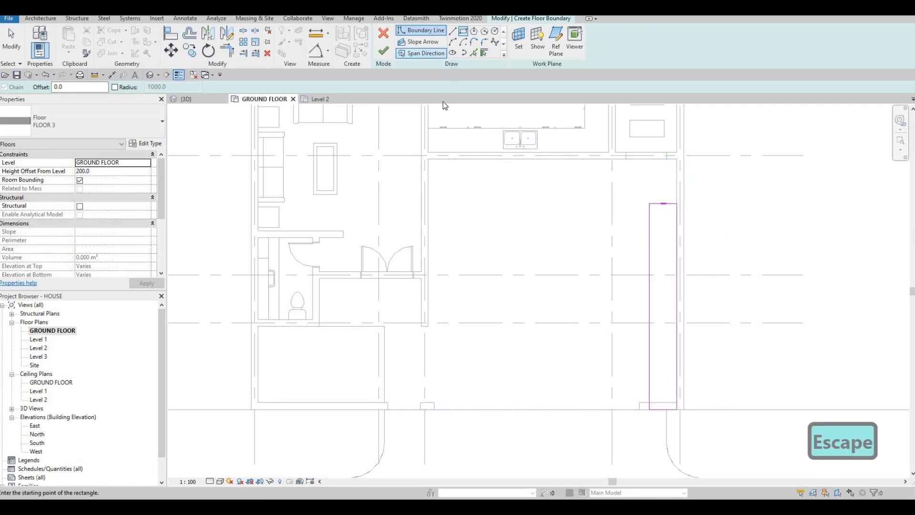
pyautogui.press('Escape')
pyautogui.press('Escape')
# Examine the grass strip beside the driveway and the raised strips at the driveway opening in the 3D view.
pyautogui.click(186, 99)
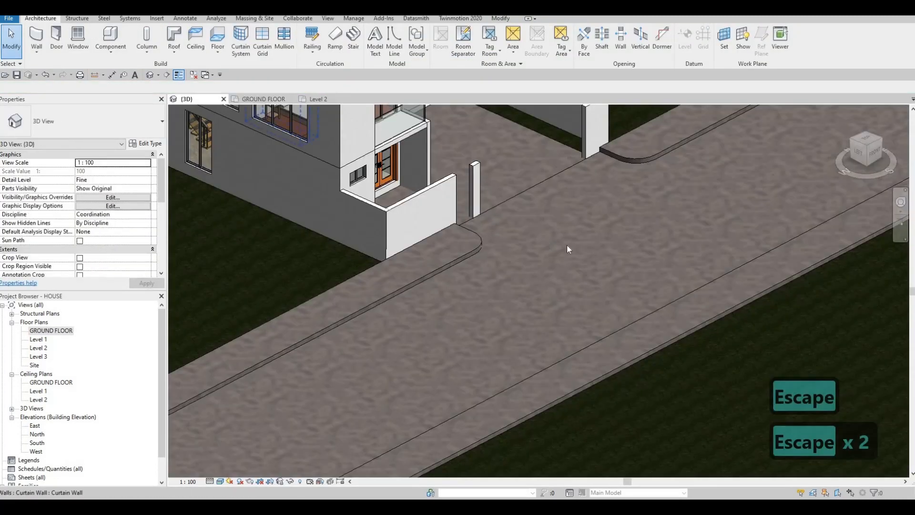
pyautogui.press('Escape')
pyautogui.keyDown('shift'); pyautogui.moveTo(567, 246); pyautogui.dragTo(656, 252, button='middle'); pyautogui.keyUp('shift')
pyautogui.scroll(8, 656, 252)
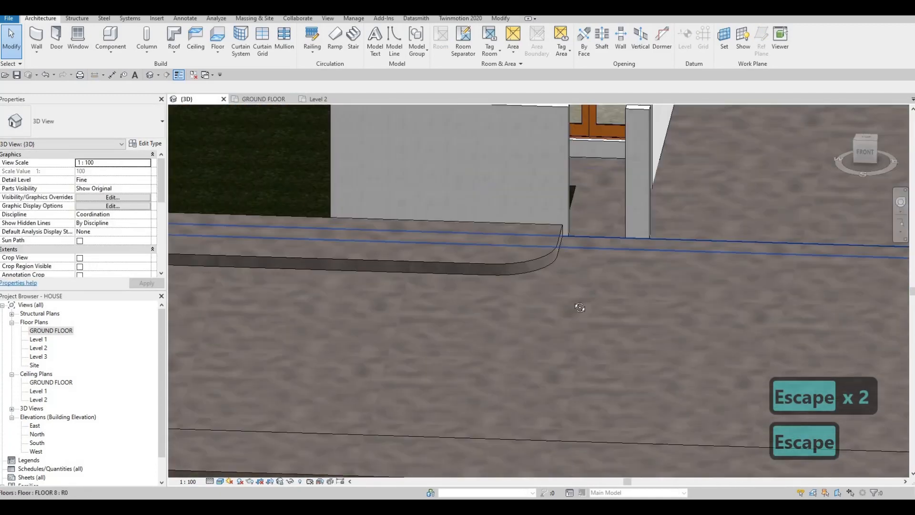
pyautogui.scroll(-5, 580, 307)
pyautogui.keyDown('shift'); pyautogui.moveTo(580, 307); pyautogui.dragTo(614, 228, button='middle'); pyautogui.keyUp('shift')
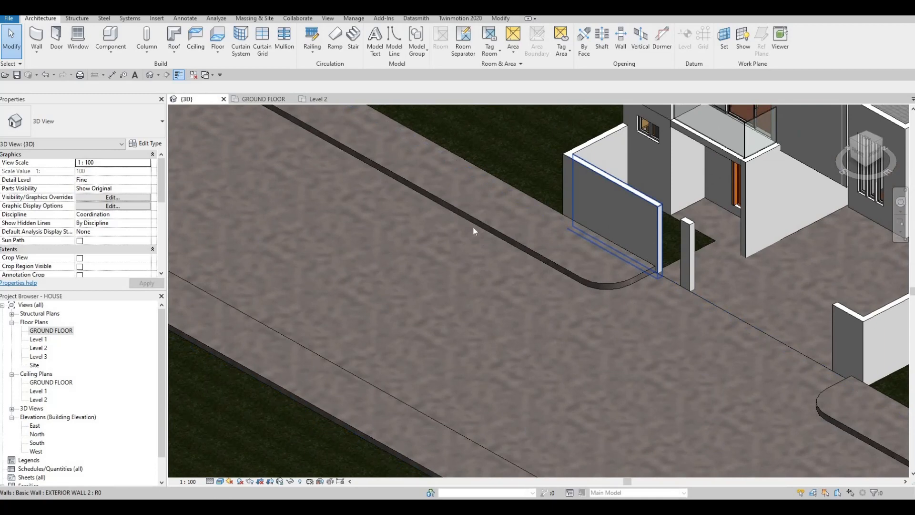
pyautogui.moveTo(473, 226); pyautogui.dragTo(340, 240, button='middle')
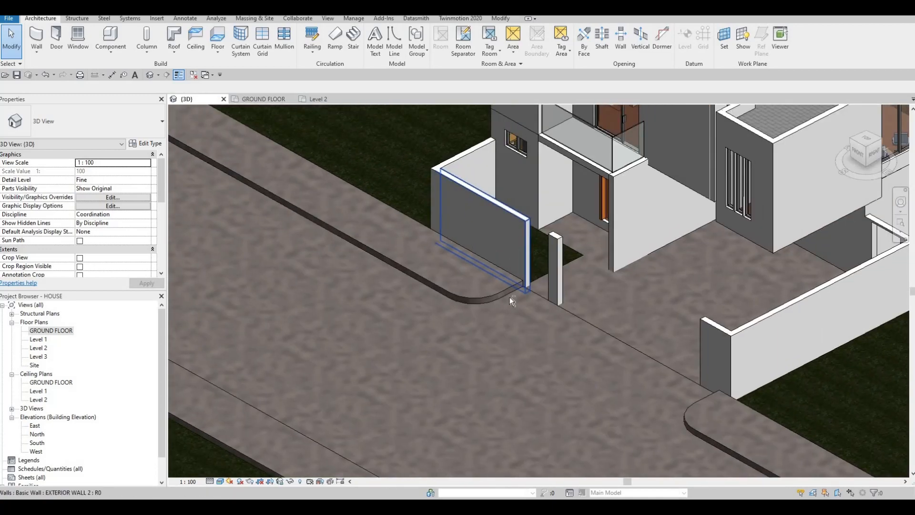
pyautogui.keyDown('shift'); pyautogui.moveTo(581, 253); pyautogui.dragTo(702, 252, button='middle'); pyautogui.keyUp('shift')
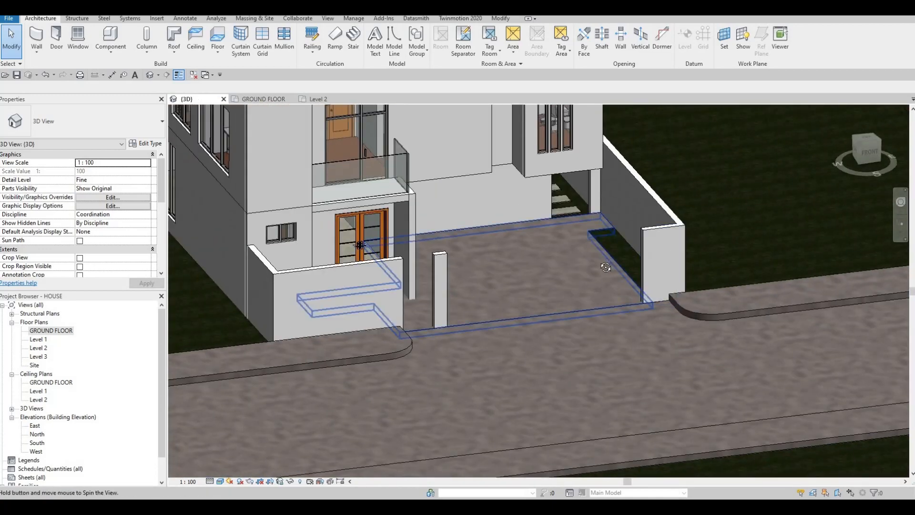
pyautogui.keyDown('shift'); pyautogui.moveTo(568, 305); pyautogui.dragTo(585, 247, button='middle'); pyautogui.keyUp('shift')
pyautogui.scroll(6, 572, 237)
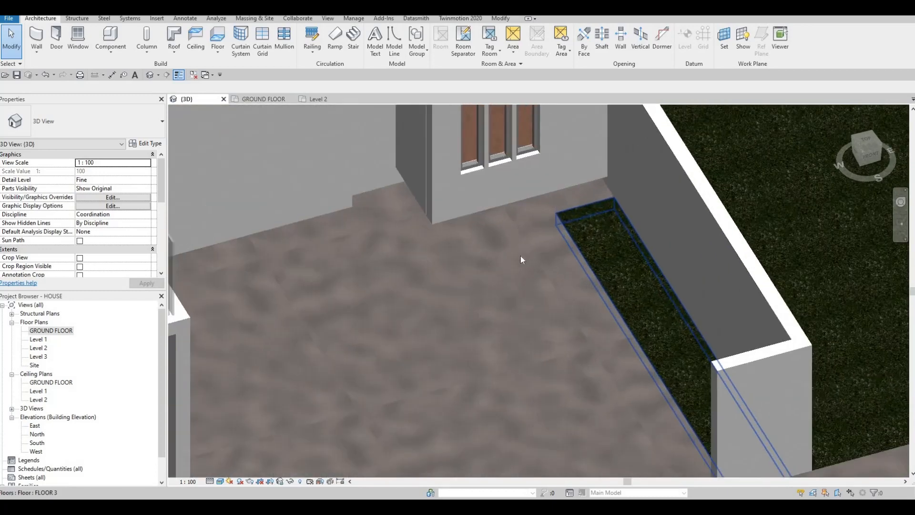
pyautogui.scroll(-4, 510, 299)
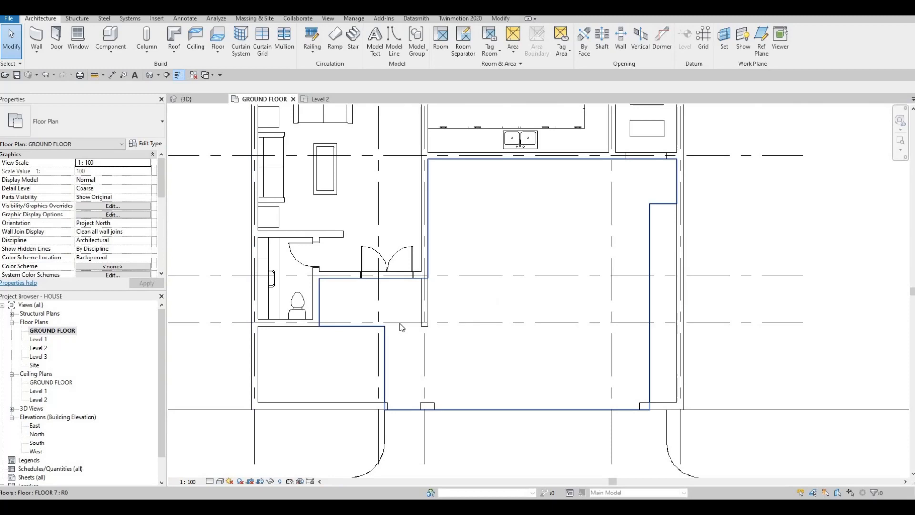
pyautogui.scroll(-2, 402, 327)
pyautogui.moveTo(399, 425); pyautogui.dragTo(482, 327, button='middle')
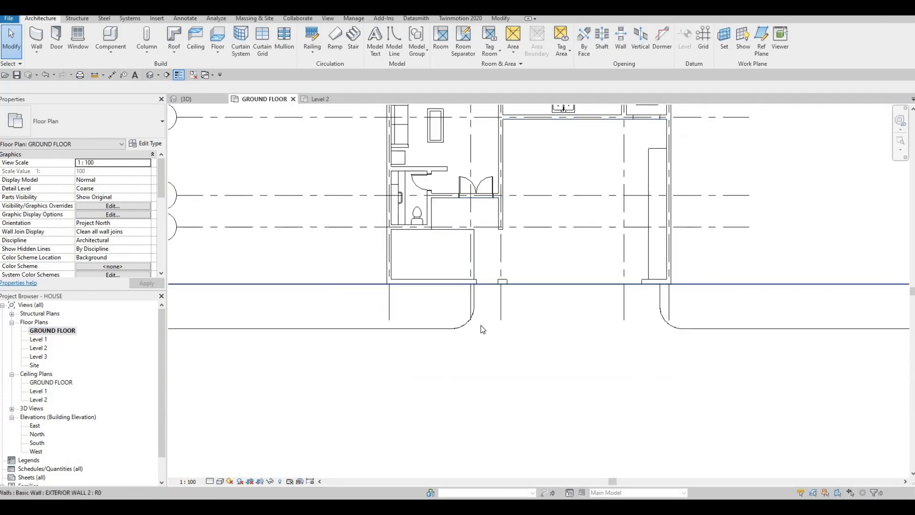
pyautogui.scroll(-2, 482, 327)
pyautogui.press('Escape')
pyautogui.moveTo(235, 299); pyautogui.dragTo(437, 281, button='middle')
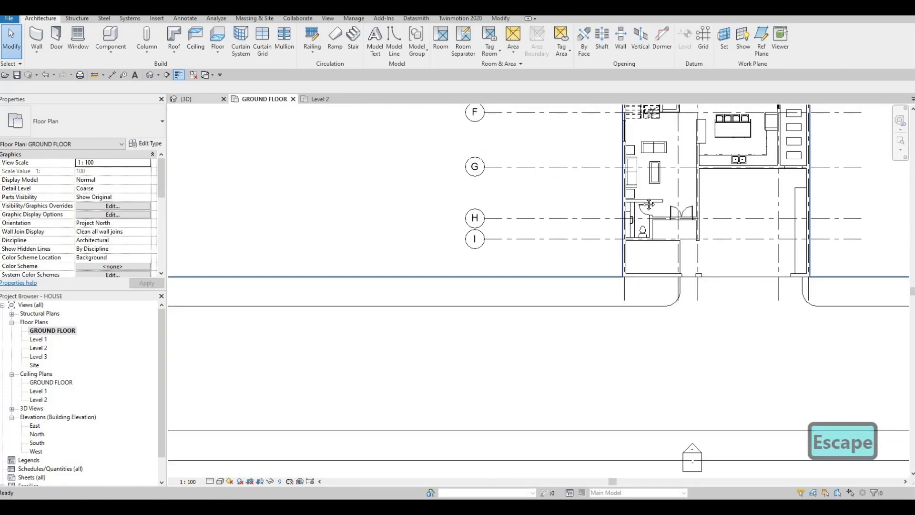
# From the 3D view, start an in-place component in the Generic Models category, keeping the suggested name.
pyautogui.click(187, 99)
pyautogui.scroll(-2, 542, 288)
pyautogui.moveTo(542, 288); pyautogui.dragTo(296, 129, button='middle')
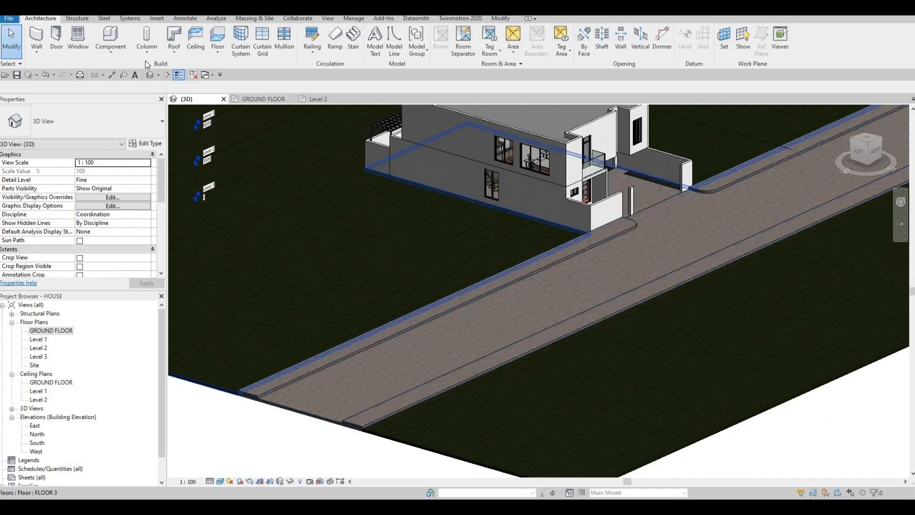
pyautogui.click(111, 52)
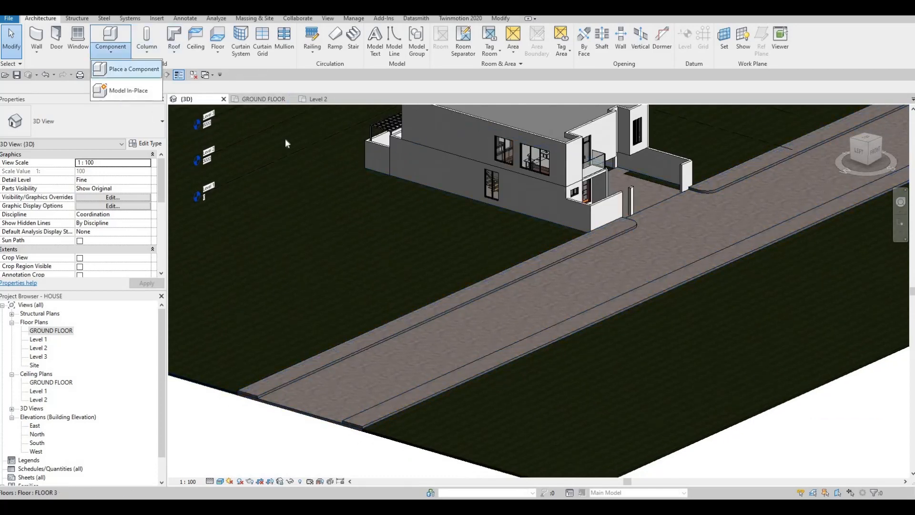
pyautogui.click(117, 90)
pyautogui.scroll(-1, 552, 196)
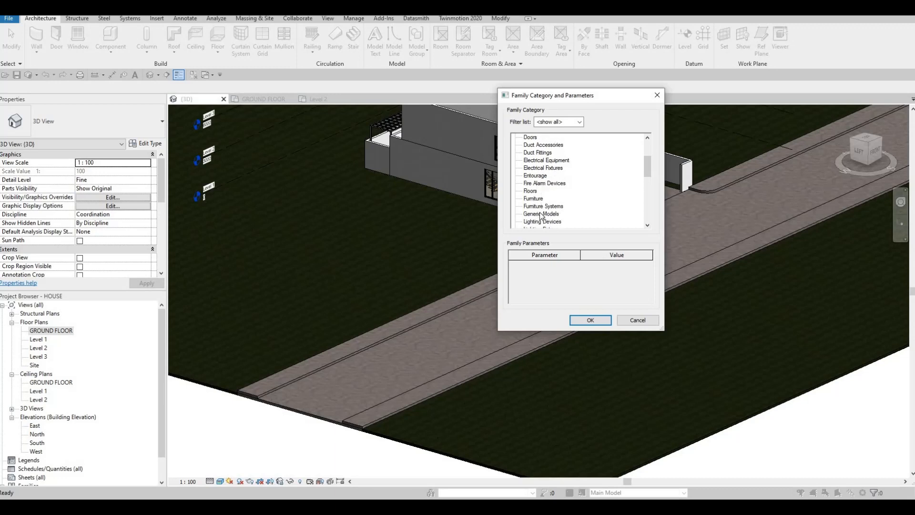
pyautogui.click(586, 319)
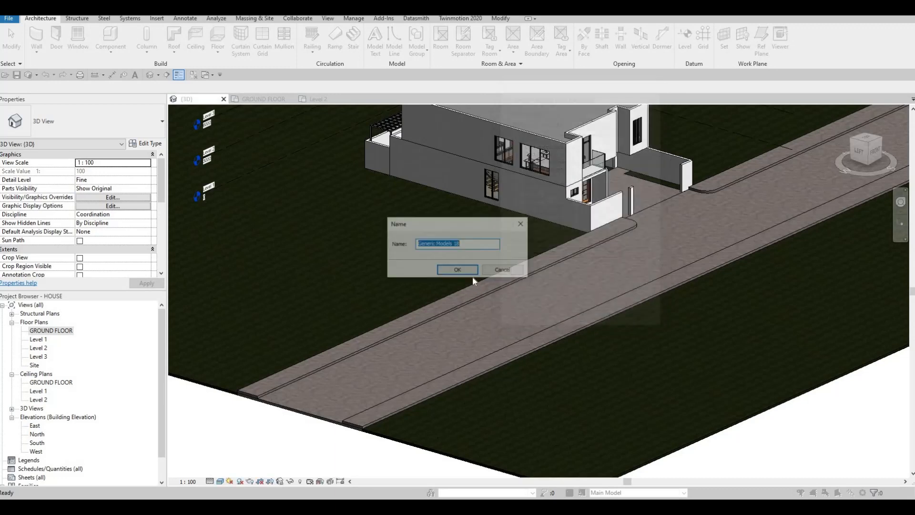
pyautogui.press('Return')
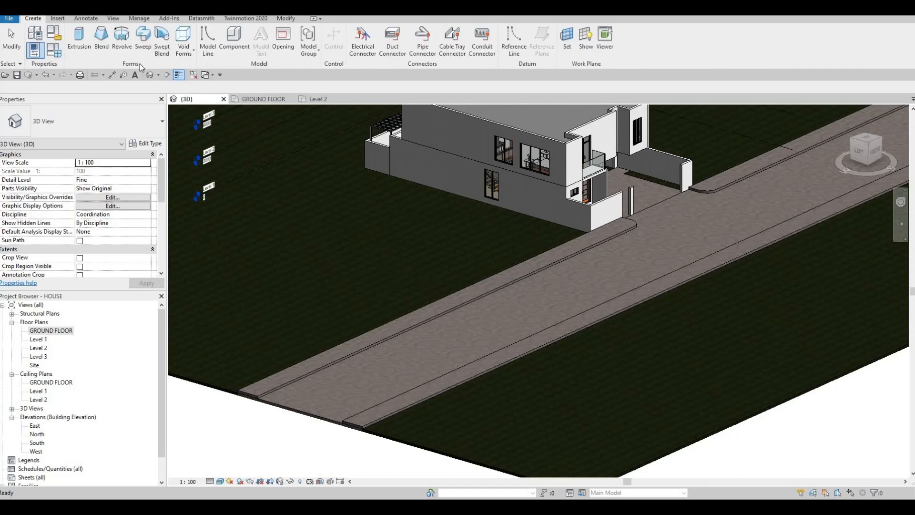
# Start a sweep and set its path along the curved corner and straight lower edge of the raised strip left of the driveway opening.
pyautogui.click(142, 47)
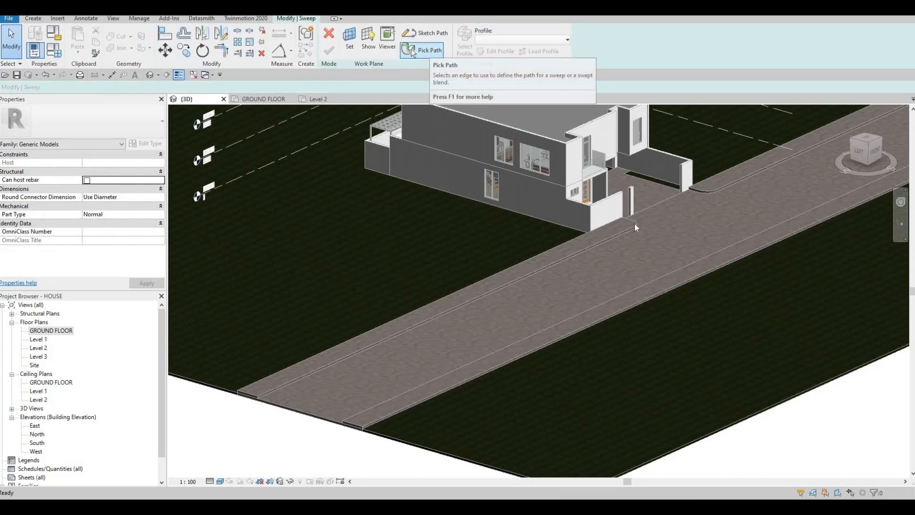
pyautogui.click(429, 51)
pyautogui.scroll(10, 644, 193)
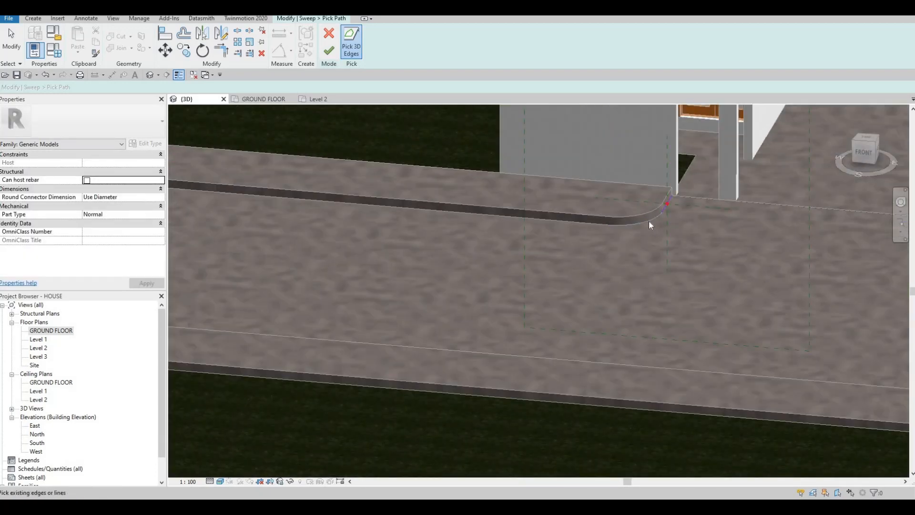
pyautogui.click(648, 221)
pyautogui.click(473, 232)
pyautogui.moveTo(565, 246)
pyautogui.keyDown('shift'); pyautogui.mouseDown(button='middle')
pyautogui.moveTo(419, 207)
pyautogui.moveTo(225, 184)
pyautogui.moveTo(511, 210)
pyautogui.moveTo(539, 222)
pyautogui.moveTo(393, 255)
pyautogui.mouseUp(button='middle'); pyautogui.keyUp('shift')
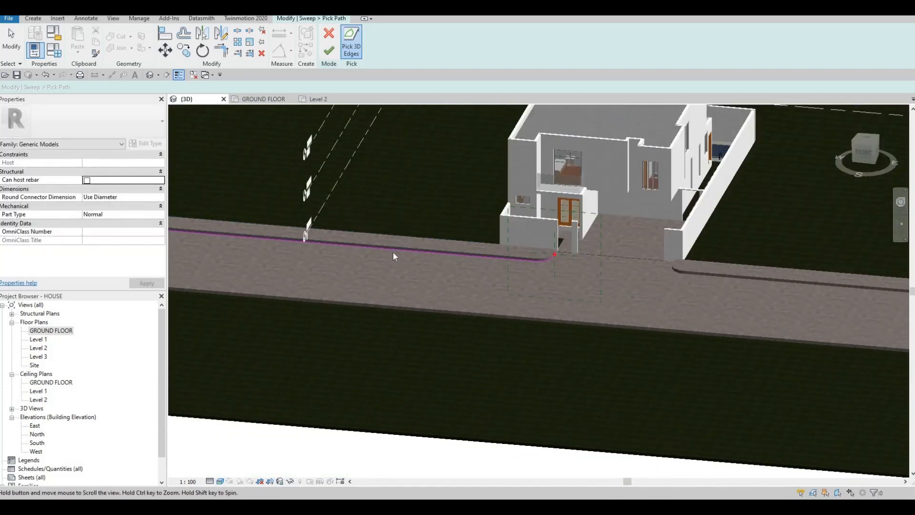
pyautogui.scroll(6, 524, 267)
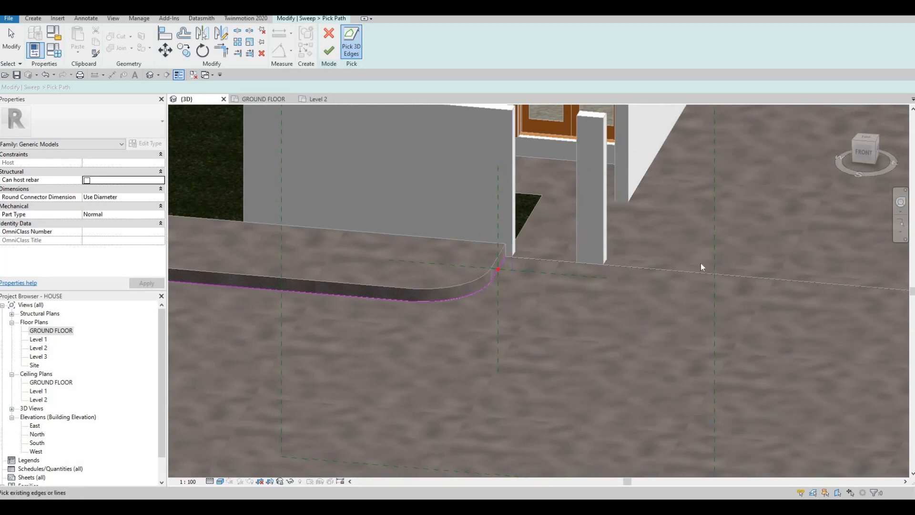
pyautogui.scroll(-5, 411, 213)
pyautogui.scroll(3, 409, 135)
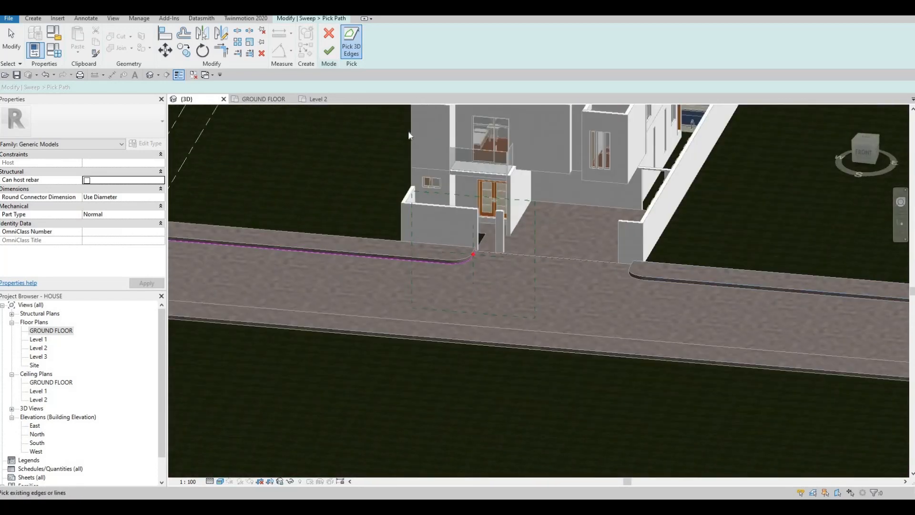
pyautogui.click(329, 50)
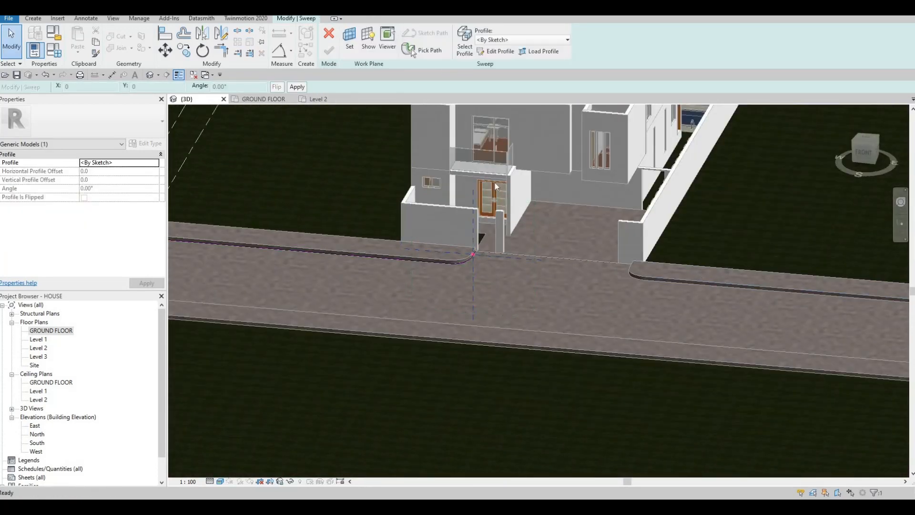
# Sketch a rectangular sweep profile about 60 mm wide and 220 mm high at the path's start, against the strip's edge.
pyautogui.scroll(2, 480, 105)
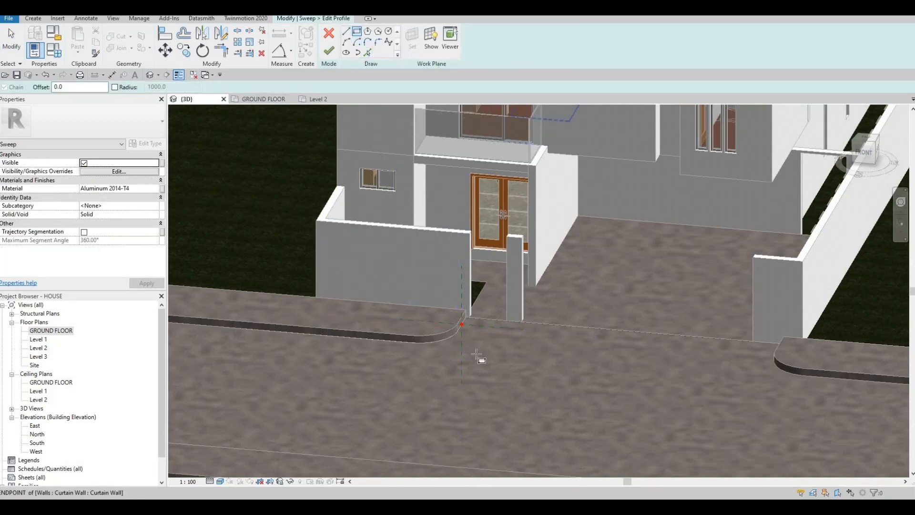
pyautogui.scroll(4, 477, 355)
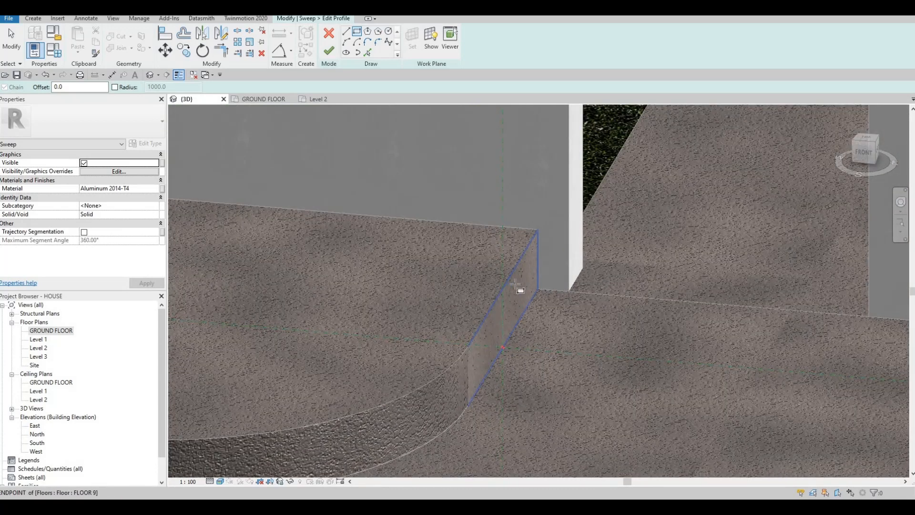
pyautogui.click(516, 285)
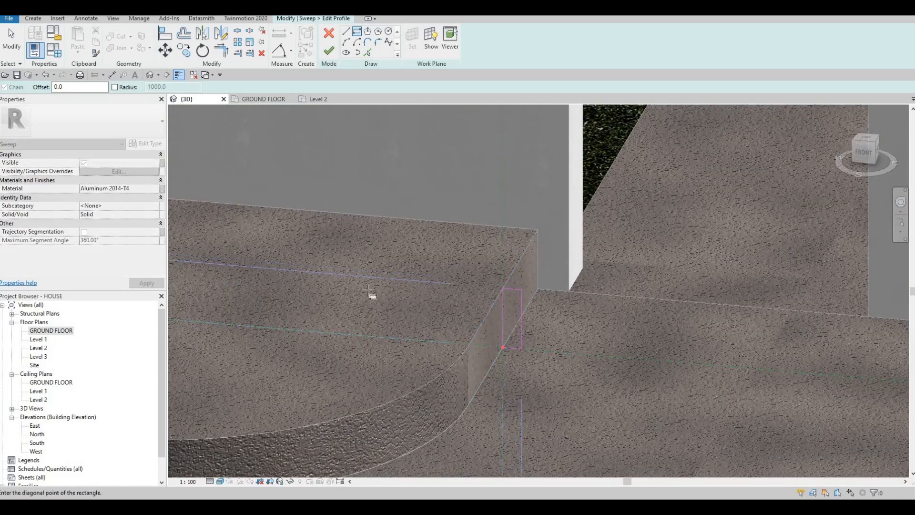
pyautogui.press('Escape')
pyautogui.press('Escape')
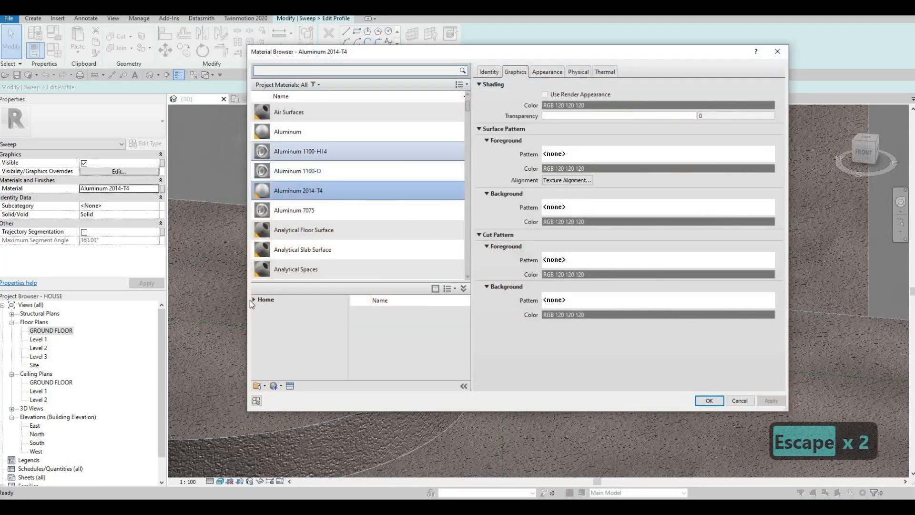
# Add Concrete, Cast-in-Place - C15 from the AEC concrete materials to the project and assign it to the sweep.
pyautogui.doubleClick(279, 318)
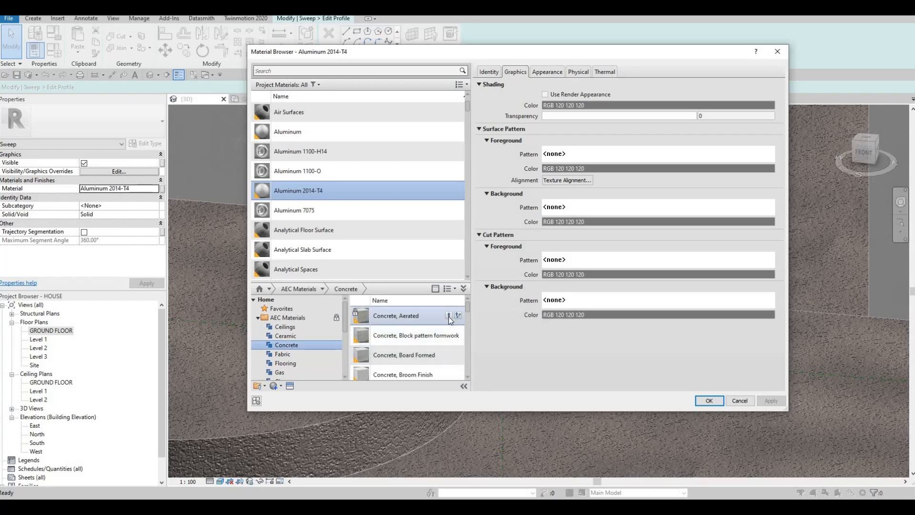
pyautogui.click(457, 315)
pyautogui.press('Escape')
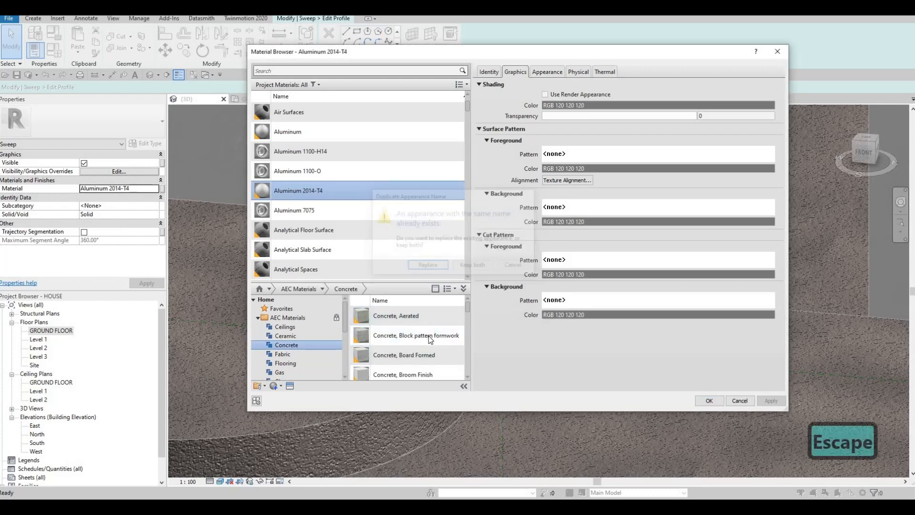
pyautogui.scroll(-5, 434, 341)
pyautogui.scroll(-3, 442, 347)
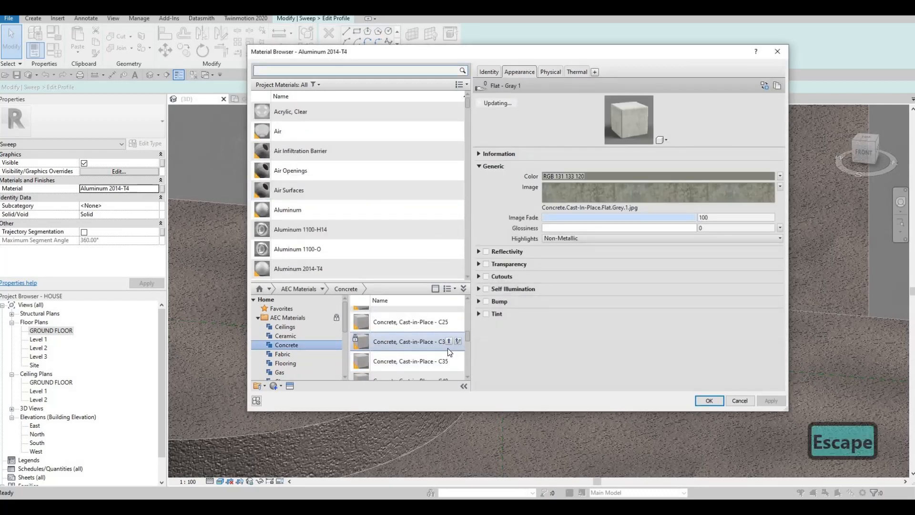
pyautogui.click(450, 336)
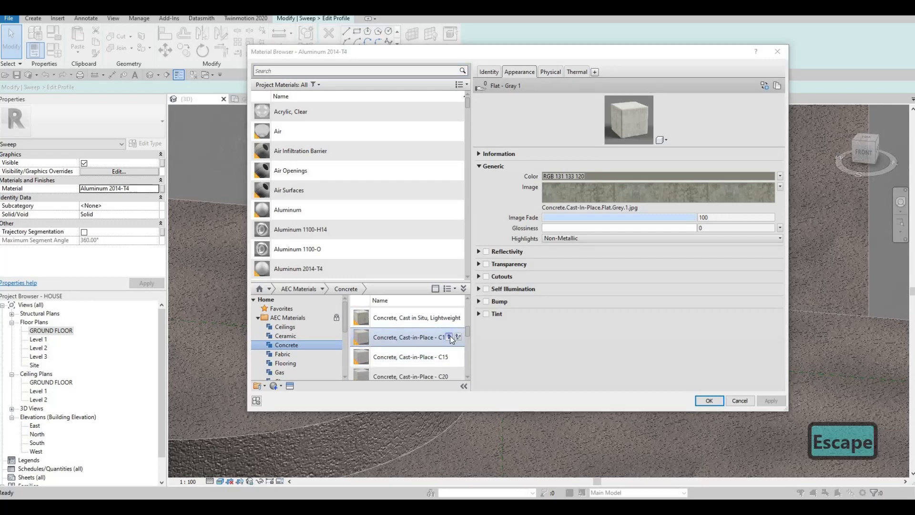
pyautogui.press('Escape')
pyautogui.scroll(-1, 453, 354)
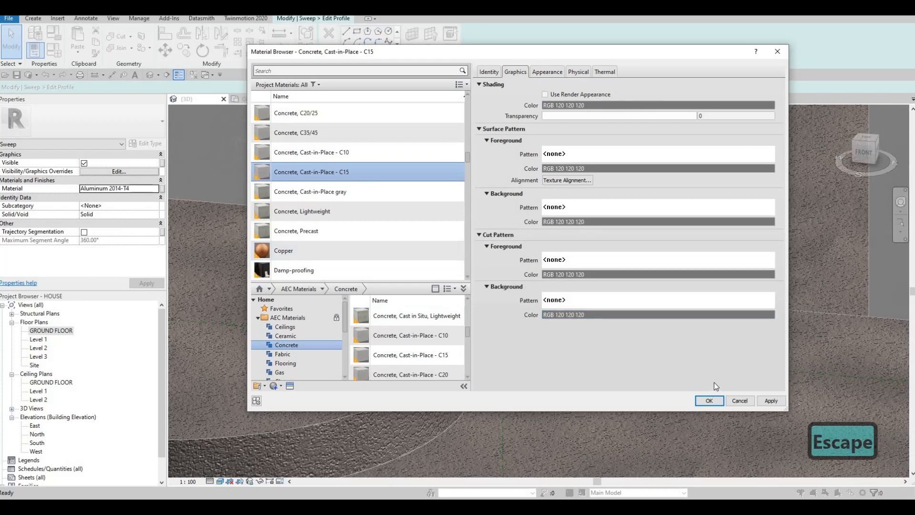
pyautogui.click(707, 403)
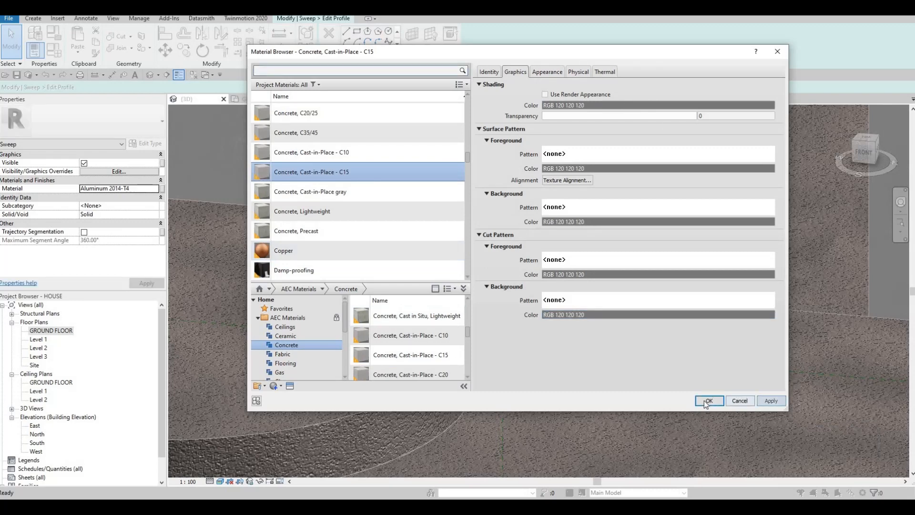
# Set the rectangular profile's height to 200 mm.
pyautogui.scroll(3, 516, 276)
pyautogui.press('Escape')
pyautogui.press('Escape')
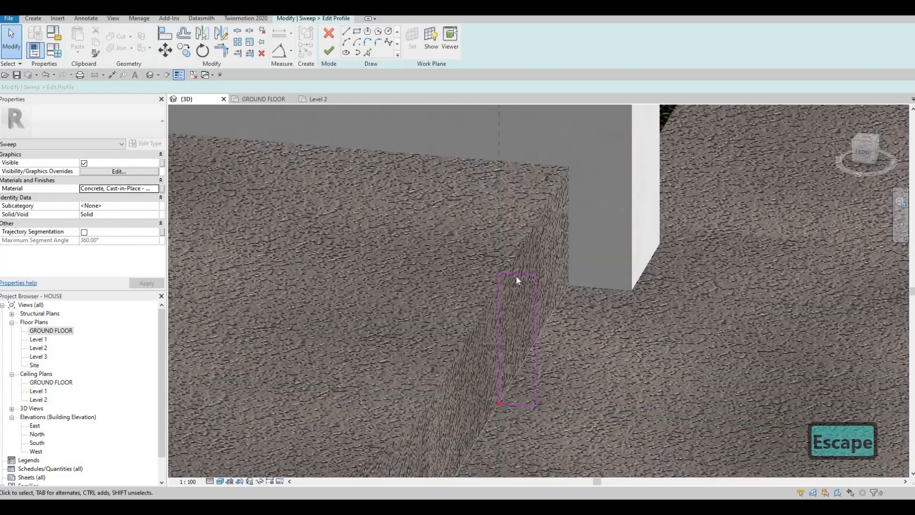
pyautogui.click(548, 342)
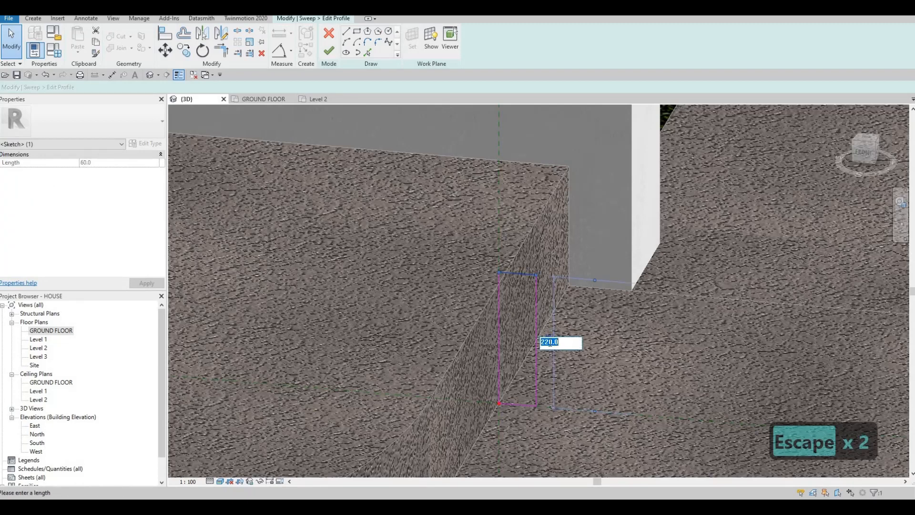
pyautogui.write('200')
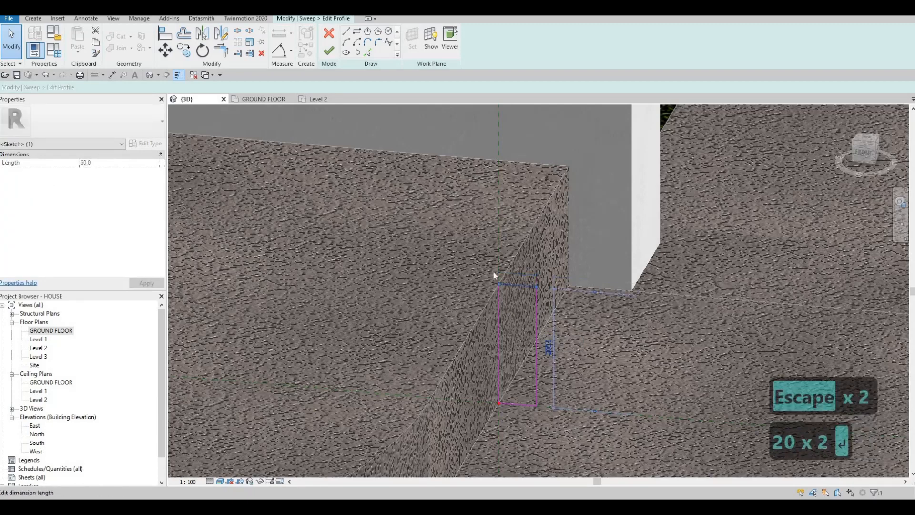
pyautogui.press('Escape')
pyautogui.press('Escape')
# Set the rectangular profile's width to 50 mm.
pyautogui.click(537, 306)
pyautogui.moveTo(537, 306)
pyautogui.mouseDown(button='middle')
pyautogui.moveTo(577, 264)
pyautogui.moveTo(581, 235)
pyautogui.mouseUp(button='middle')
pyautogui.scroll(3, 565, 350)
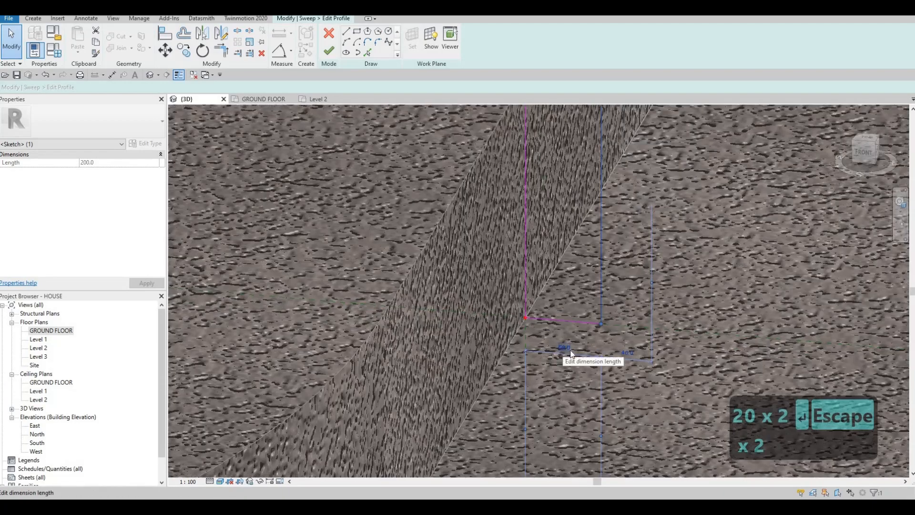
pyautogui.click(570, 351)
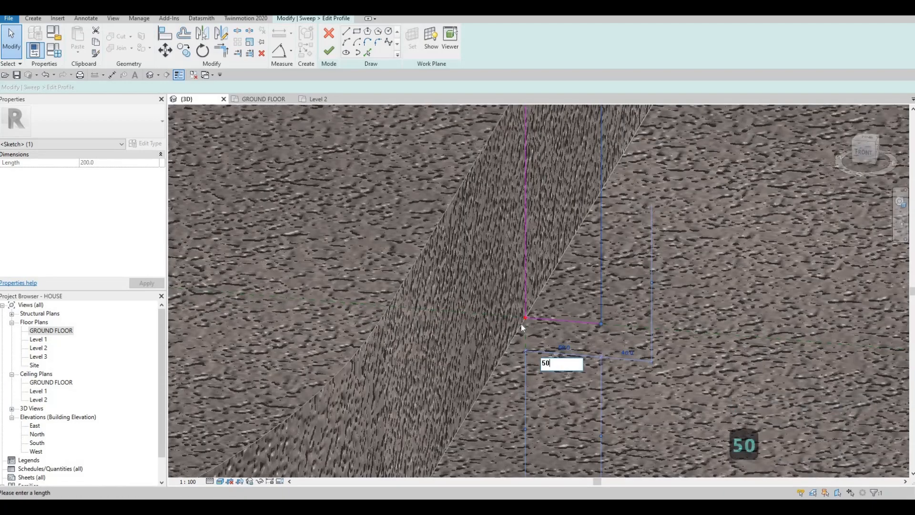
pyautogui.press('Return')
pyautogui.press('Escape')
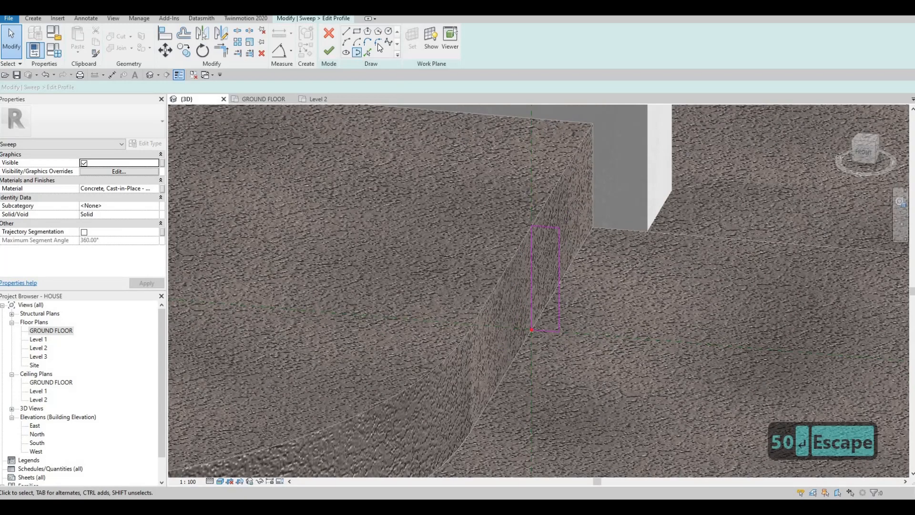
pyautogui.click(556, 240)
pyautogui.click(566, 265)
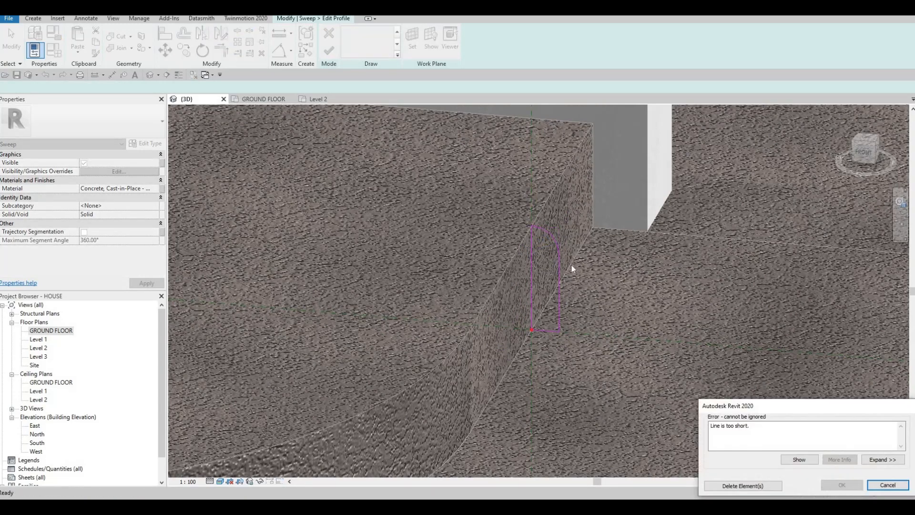
pyautogui.scroll(1, 552, 242)
pyautogui.scroll(-1, 551, 234)
pyautogui.press('Escape')
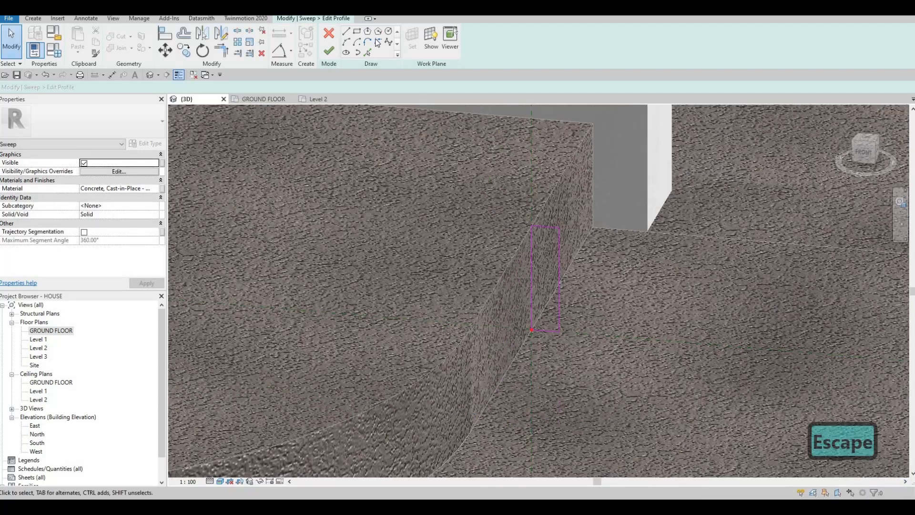
# Fillet the profile's upper road-side corner with a radius of about 30 mm.
pyautogui.scroll(1, 557, 231)
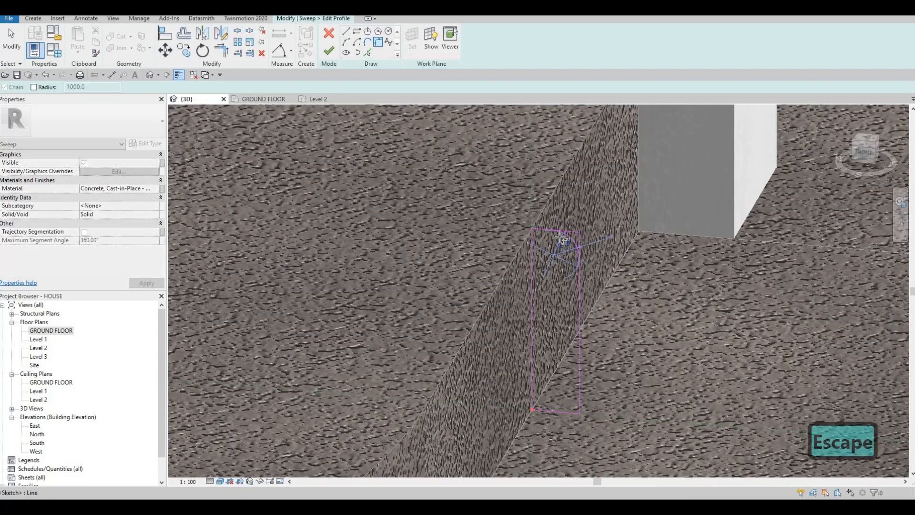
pyautogui.click(578, 247)
pyautogui.scroll(2, 558, 244)
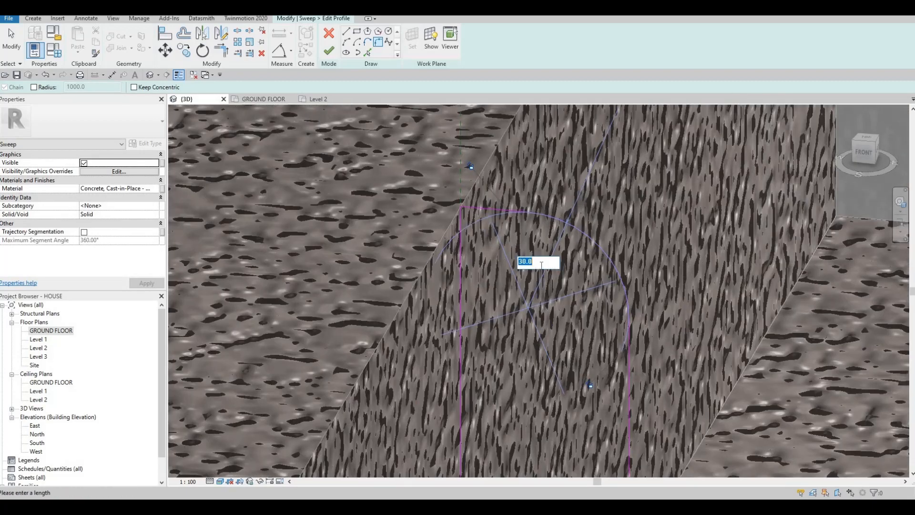
pyautogui.press('Escape')
pyautogui.scroll(-4, 543, 267)
pyautogui.press('Escape')
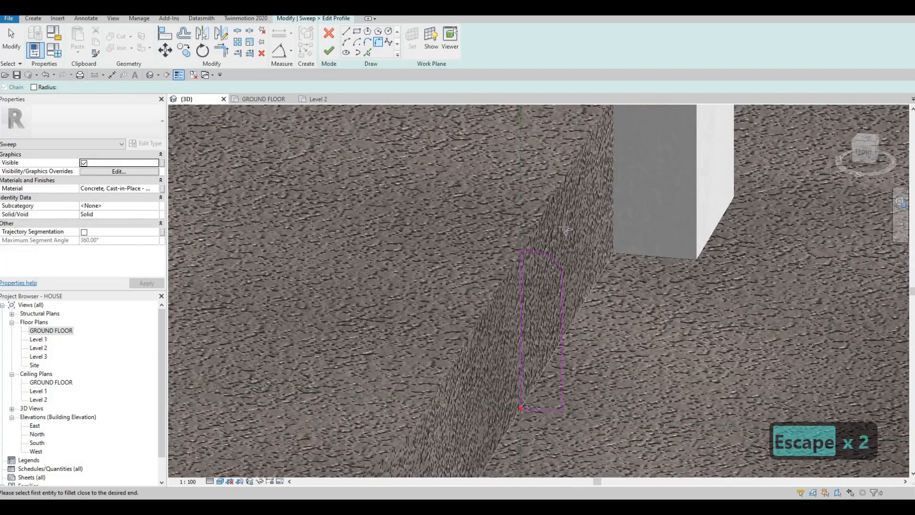
# Complete the profile and the sweep, and finish the in-place curb model.
pyautogui.click(329, 51)
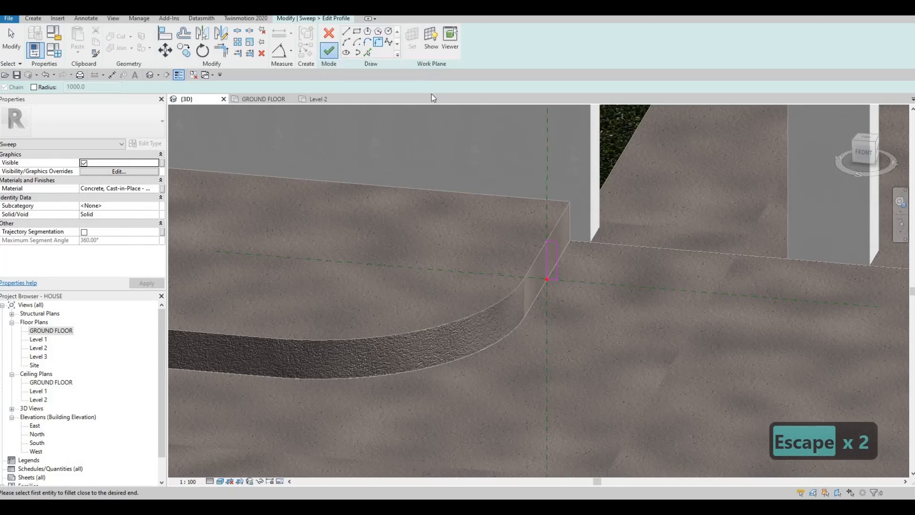
pyautogui.click(330, 56)
pyautogui.keyDown('shift'); pyautogui.moveTo(476, 178); pyautogui.dragTo(850, 320, button='middle'); pyautogui.keyUp('shift')
pyautogui.scroll(-1, 355, 212)
pyautogui.scroll(-2, 614, 273)
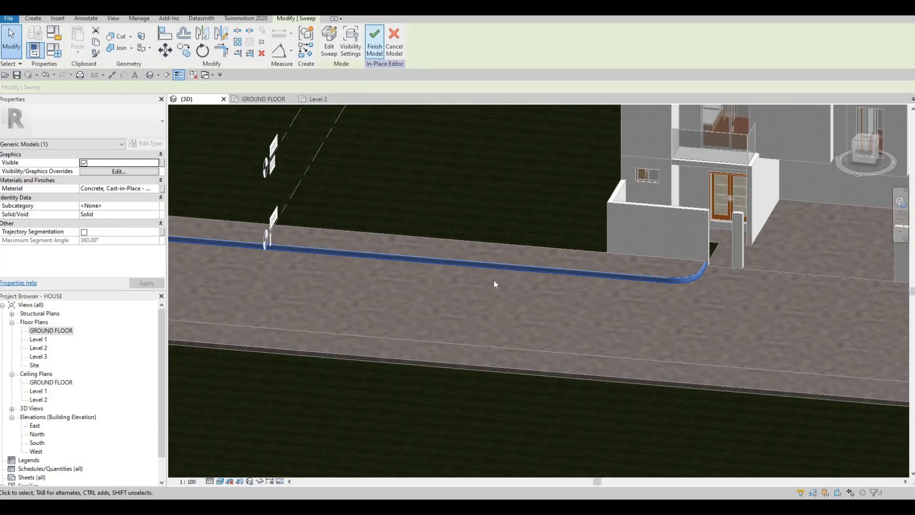
# Examine the new curb, the driveway opening and the walls beside the entrance in the 3D view.
pyautogui.keyDown('shift'); pyautogui.moveTo(441, 269); pyautogui.dragTo(590, 260, button='middle'); pyautogui.keyUp('shift')
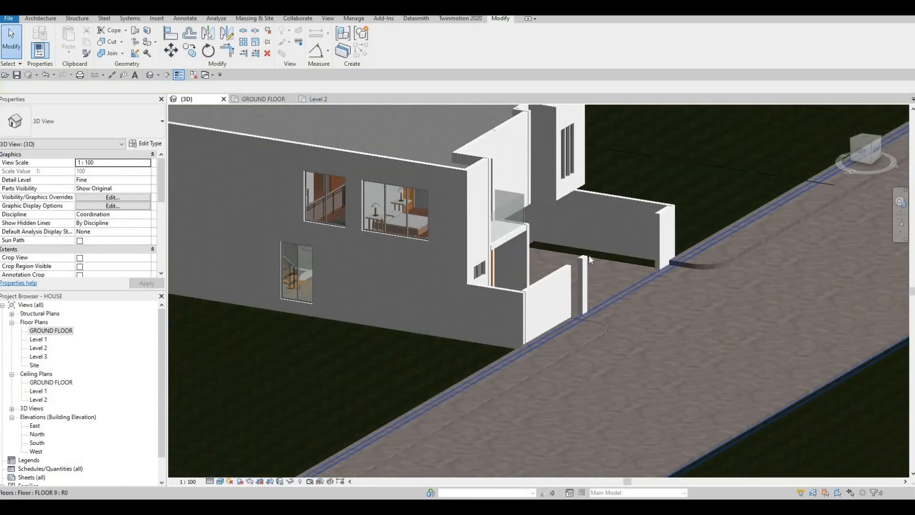
pyautogui.moveTo(690, 389); pyautogui.dragTo(736, 281, button='middle')
pyautogui.scroll(2, 609, 284)
pyautogui.moveTo(678, 247); pyautogui.dragTo(475, 219, button='middle')
pyautogui.scroll(-2, 612, 265)
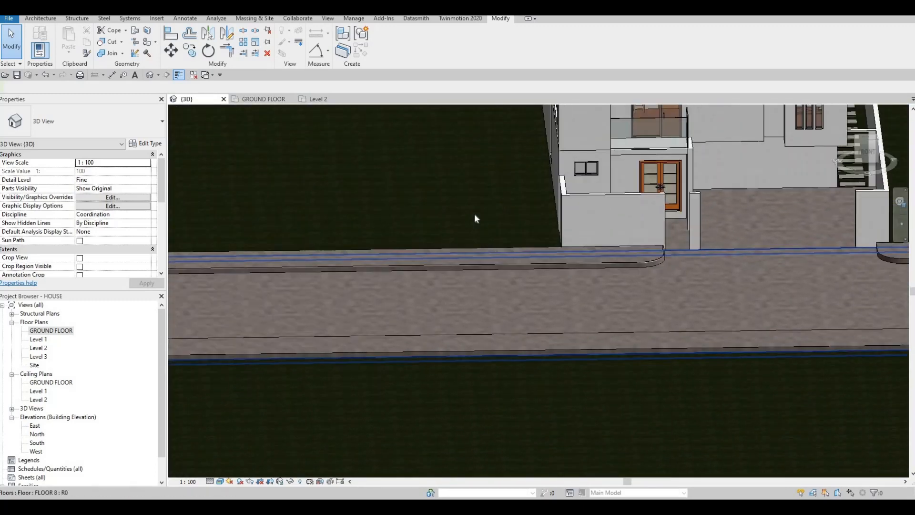
pyautogui.moveTo(692, 274); pyautogui.dragTo(514, 264, button='middle')
pyautogui.scroll(4, 514, 265)
pyautogui.keyDown('shift'); pyautogui.moveTo(476, 301); pyautogui.dragTo(485, 306, button='middle'); pyautogui.keyUp('shift')
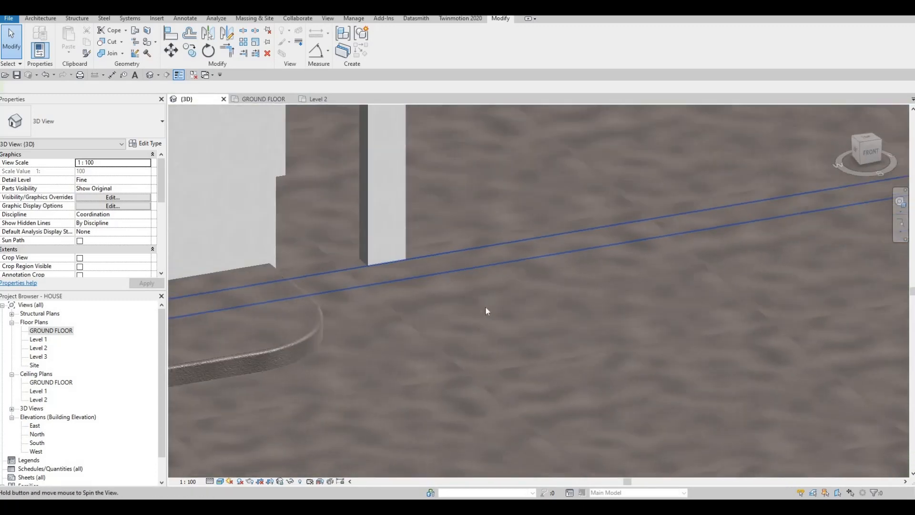
pyautogui.scroll(-5, 485, 306)
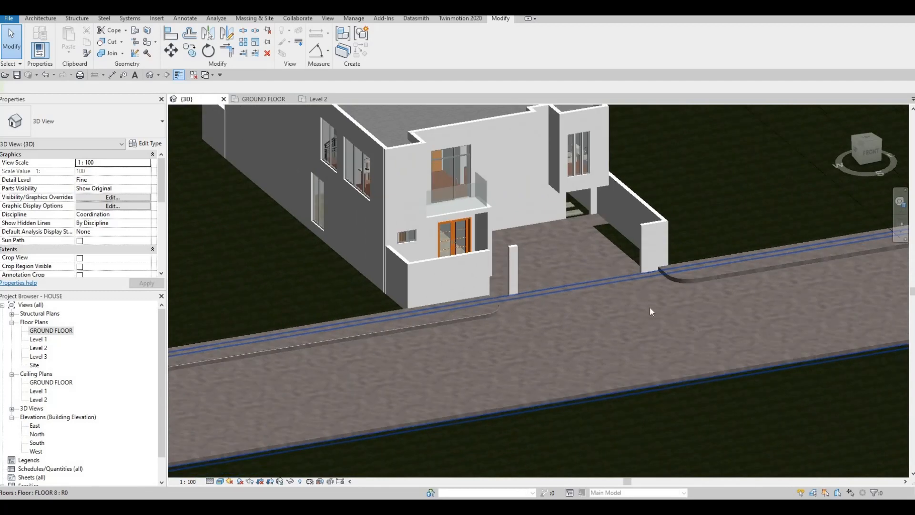
pyautogui.keyDown('shift'); pyautogui.moveTo(650, 307); pyautogui.dragTo(668, 268, button='middle'); pyautogui.keyUp('shift')
pyautogui.scroll(2, 668, 268)
pyautogui.moveTo(374, 321); pyautogui.dragTo(414, 345, button='middle')
pyautogui.scroll(2, 372, 309)
pyautogui.moveTo(523, 276); pyautogui.dragTo(481, 303, button='middle')
pyautogui.scroll(-2, 481, 304)
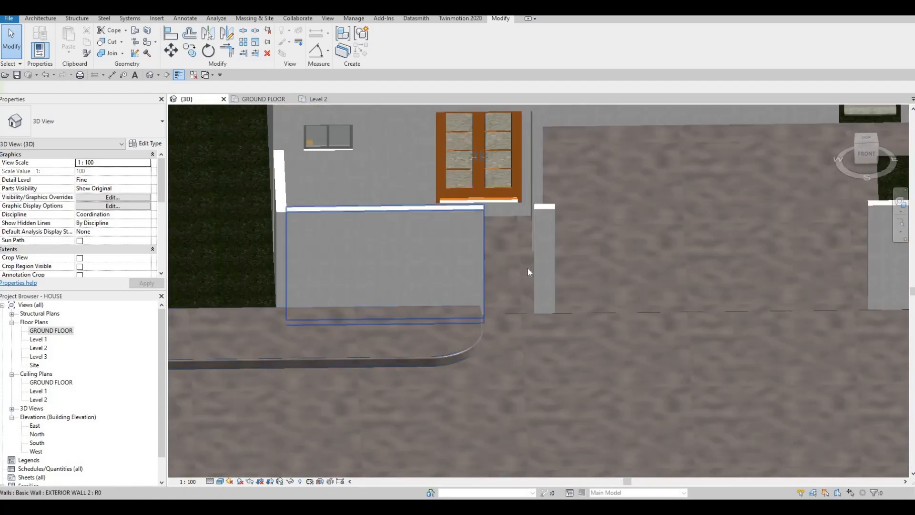
# In the ground floor plan, shorten the small wall between the entrance and driveway to 320 mm by moving its entrance-side end.
pyautogui.doubleClick(101, 334)
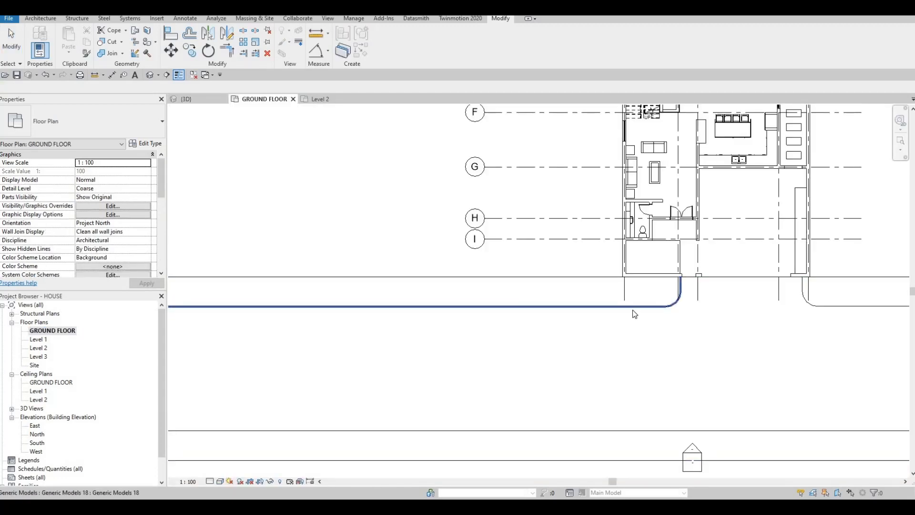
pyautogui.scroll(-3, 633, 310)
pyautogui.scroll(4, 624, 305)
pyautogui.scroll(5, 622, 303)
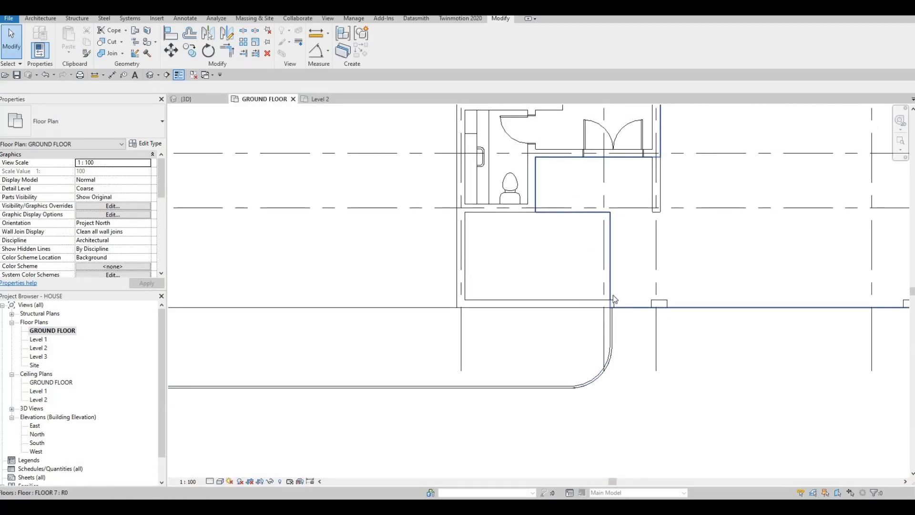
pyautogui.click(600, 292)
pyautogui.scroll(4, 596, 295)
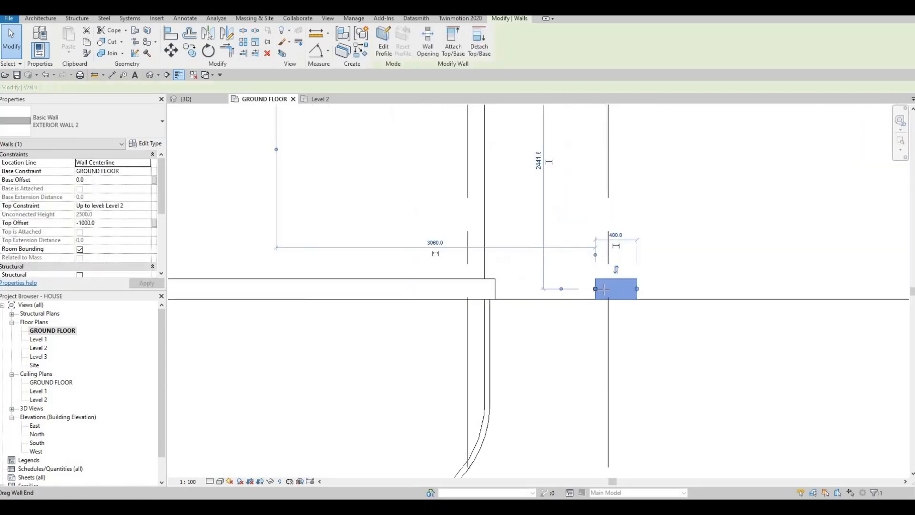
pyautogui.press('Escape')
pyautogui.scroll(-6, 544, 315)
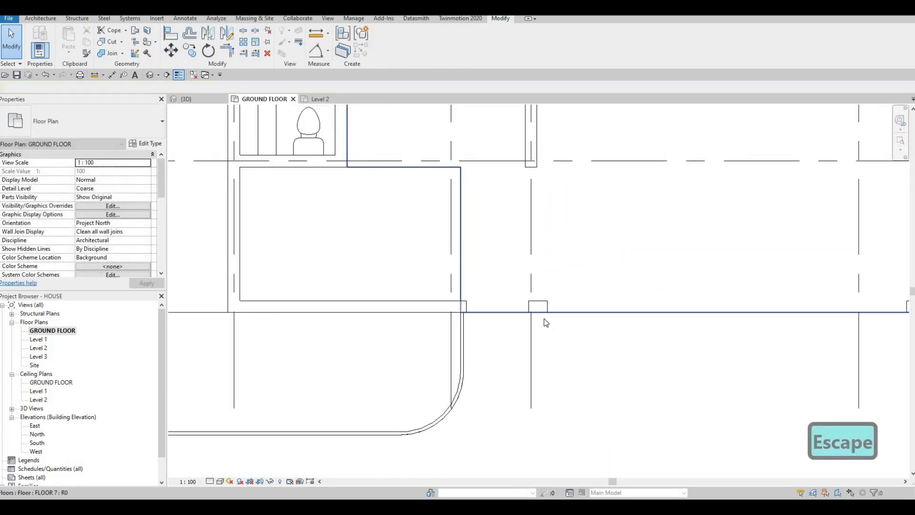
# Lengthen the small wall by extending its driveway-side end into the driveway opening, and check it in the 3D view.
pyautogui.click(546, 319)
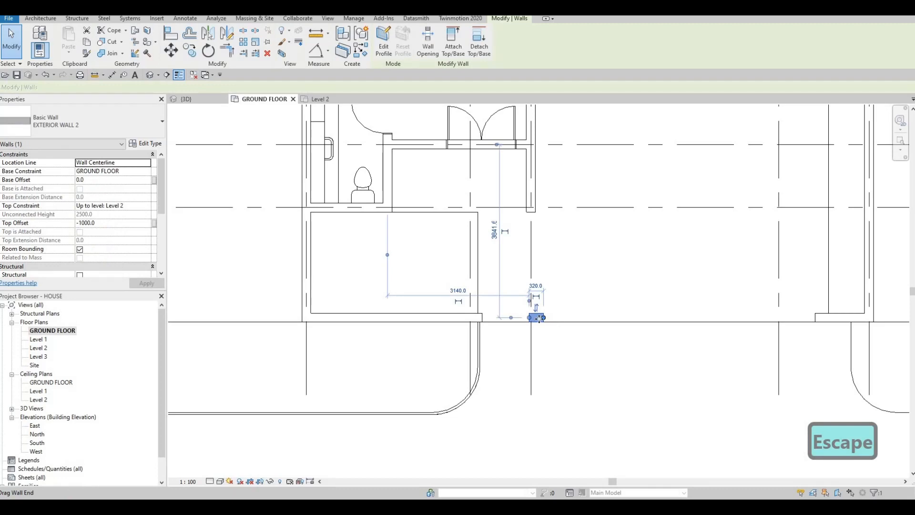
pyautogui.moveTo(543, 317); pyautogui.dragTo(574, 315)
pyautogui.scroll(3, 532, 316)
pyautogui.press('Escape')
pyautogui.scroll(-2, 562, 316)
pyautogui.moveTo(224, 107); pyautogui.dragTo(214, 101, button='middle')
pyautogui.scroll(-2, 520, 282)
pyautogui.press('Escape')
pyautogui.click(213, 101)
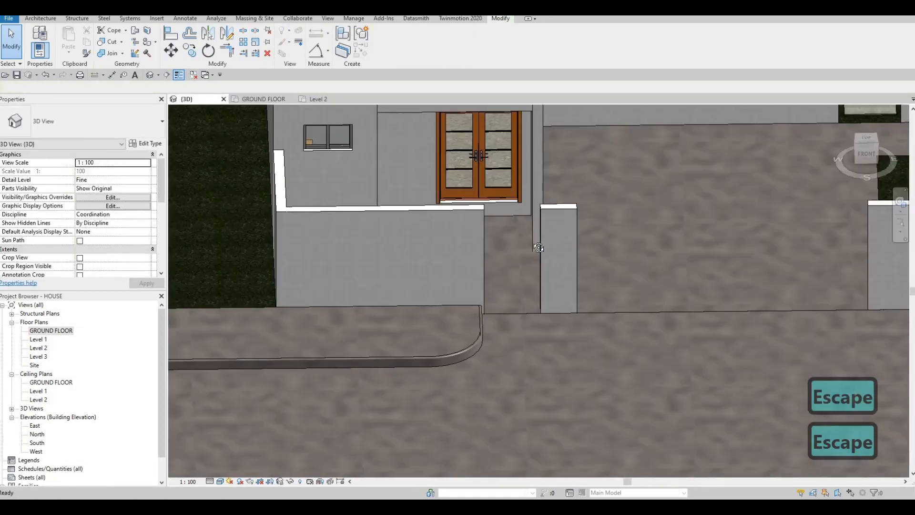
pyautogui.keyDown('shift'); pyautogui.moveTo(567, 240); pyautogui.dragTo(550, 192, button='middle'); pyautogui.keyUp('shift')
pyautogui.keyDown('shift'); pyautogui.moveTo(549, 281); pyautogui.dragTo(535, 265, button='middle'); pyautogui.keyUp('shift')
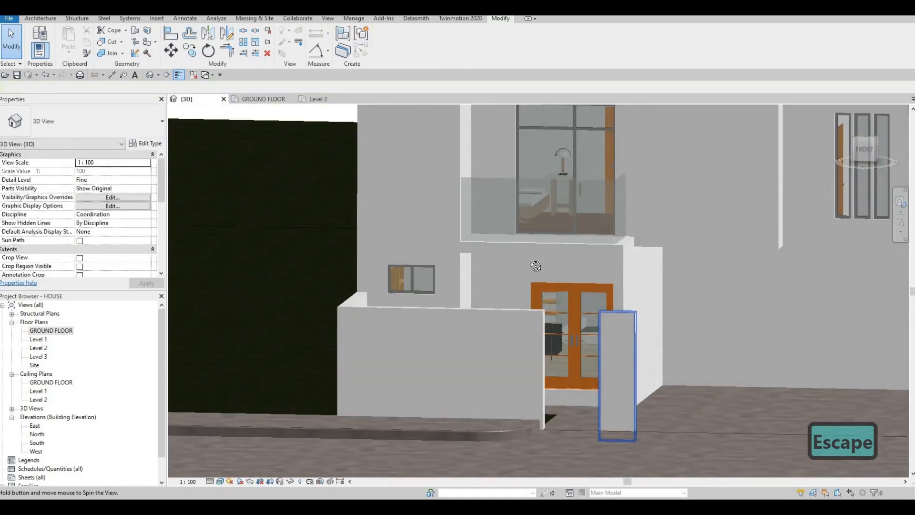
# Select the plot's perimeter walls in the 3D view, leaving out the house's side wall, and set their top offset to -1500.
pyautogui.keyDown('shift'); pyautogui.moveTo(624, 305); pyautogui.dragTo(477, 299, button='middle'); pyautogui.keyUp('shift')
pyautogui.click(459, 288)
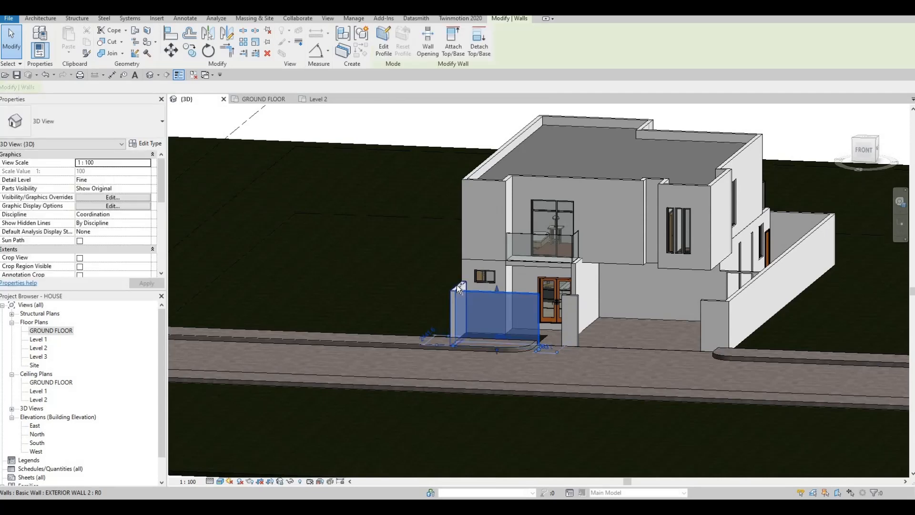
pyautogui.keyDown('ctrl'); pyautogui.click(708, 312); pyautogui.keyUp('ctrl')
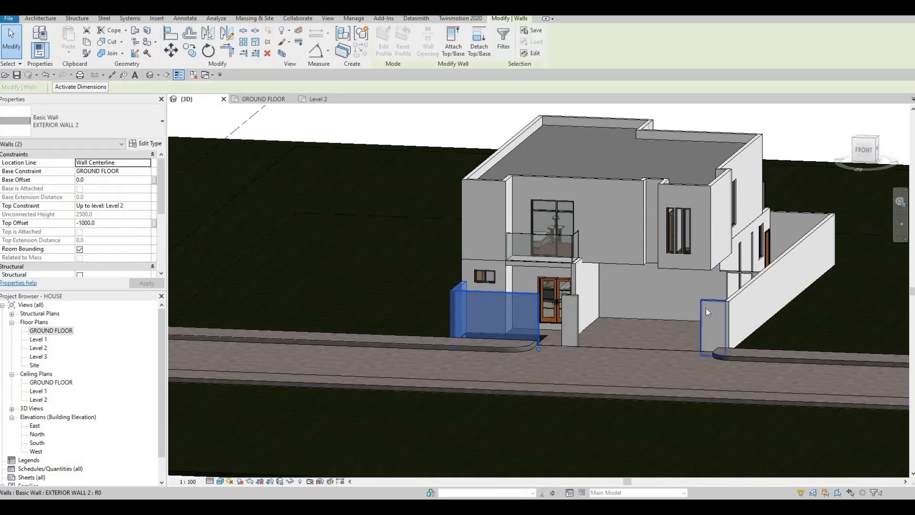
pyautogui.press('Tab')
pyautogui.click(533, 299)
pyautogui.keyDown('shift'); pyautogui.moveTo(533, 299); pyautogui.dragTo(542, 311, button='middle'); pyautogui.keyUp('shift')
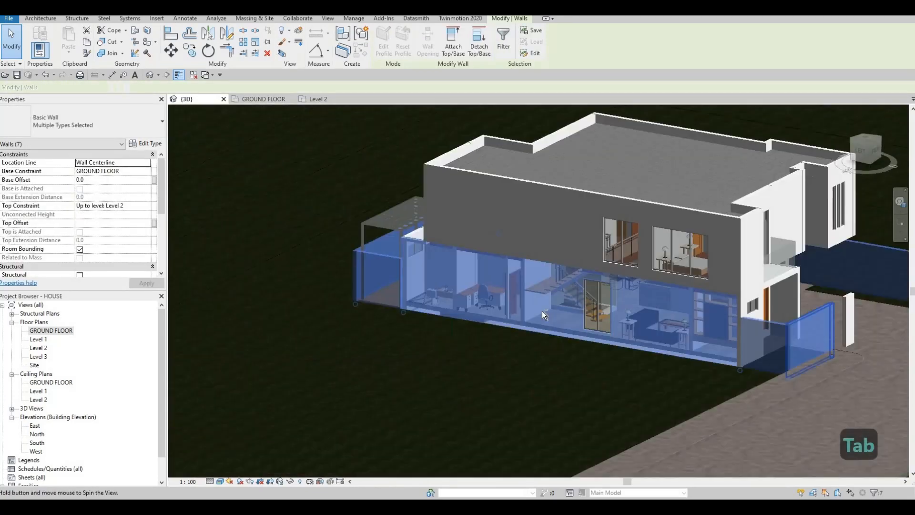
pyautogui.keyDown('shift'); pyautogui.click(462, 303); pyautogui.keyUp('shift')
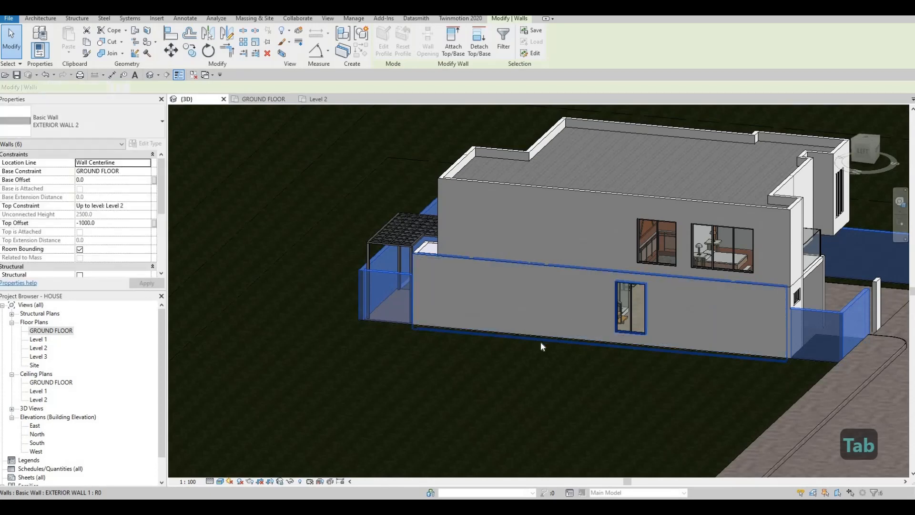
pyautogui.keyDown('shift'); pyautogui.moveTo(279, 293); pyautogui.dragTo(435, 316, button='middle'); pyautogui.keyUp('shift')
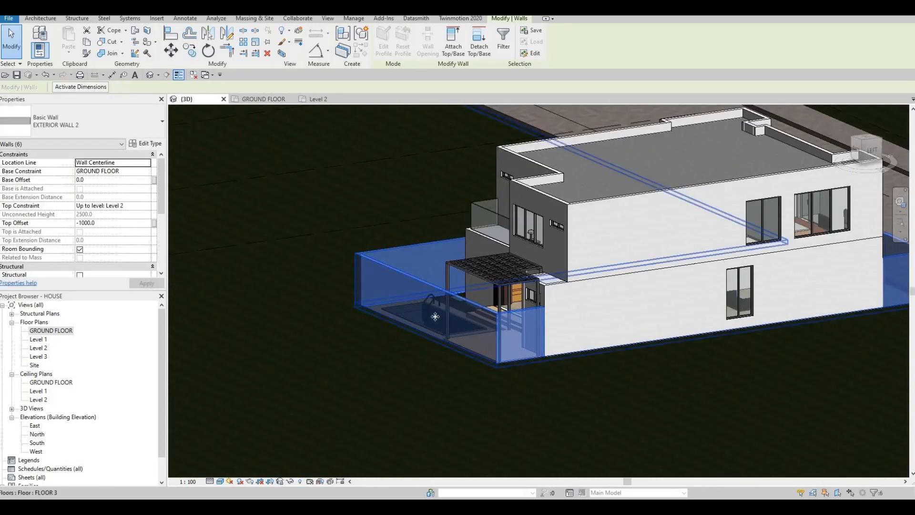
pyautogui.keyDown('shift'); pyautogui.moveTo(420, 353); pyautogui.dragTo(456, 274, button='middle'); pyautogui.keyUp('shift')
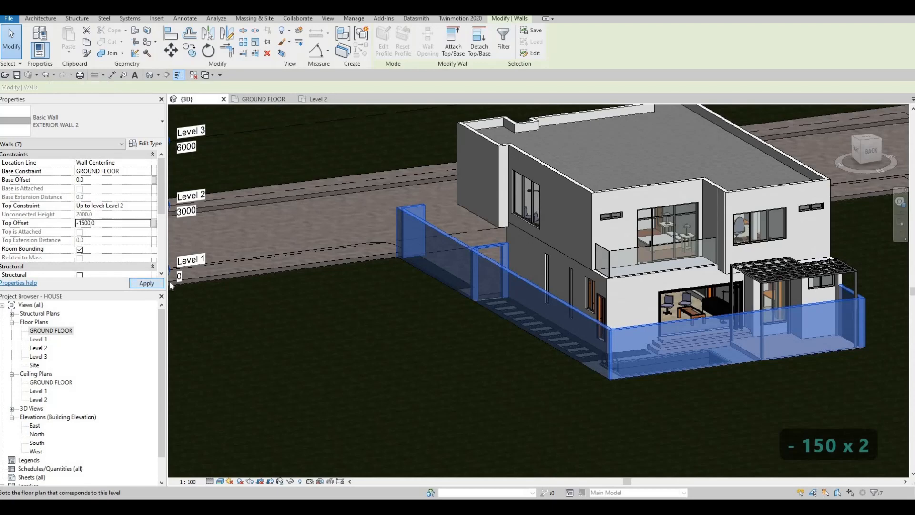
# View the front of the house and set the selected perimeter walls' top offset to -1300.
pyautogui.keyDown('shift'); pyautogui.moveTo(583, 355); pyautogui.dragTo(773, 348, button='middle'); pyautogui.keyUp('shift')
pyautogui.keyDown('shift'); pyautogui.moveTo(642, 313); pyautogui.dragTo(642, 314, button='middle'); pyautogui.keyUp('shift')
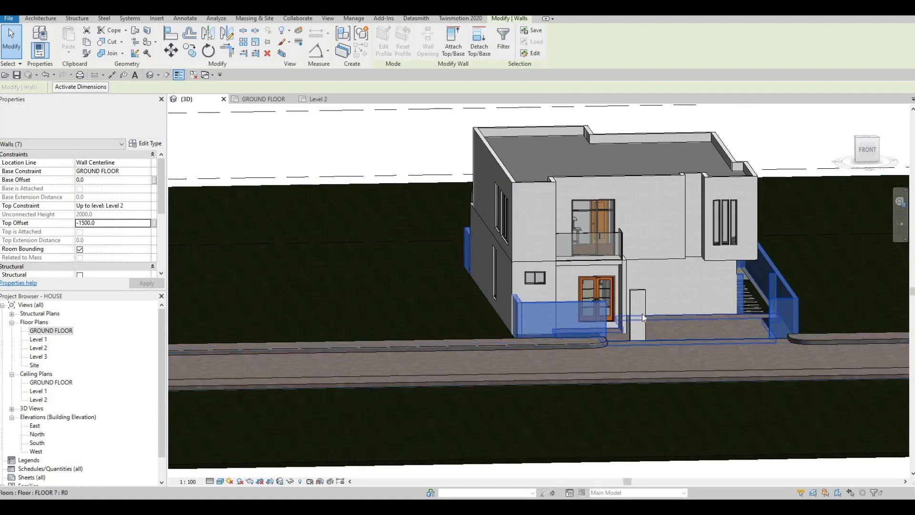
pyautogui.doubleClick(116, 223)
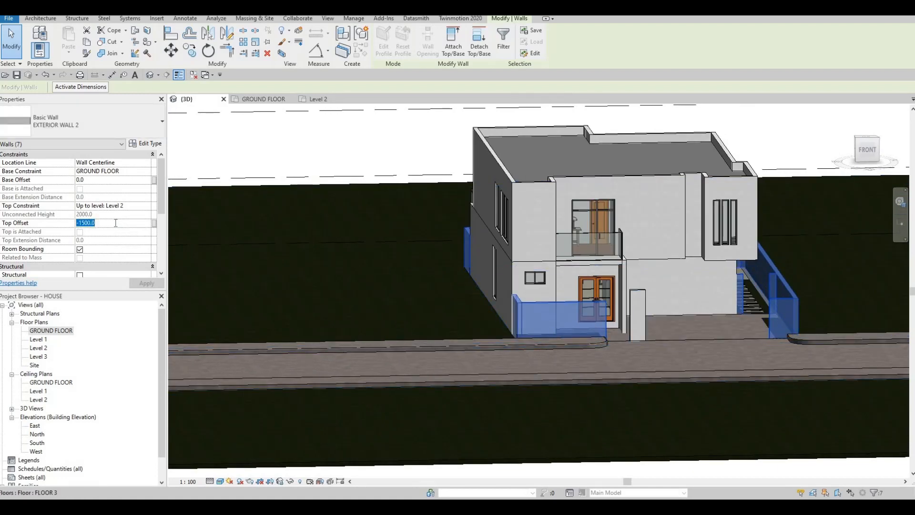
pyautogui.write('-1300')
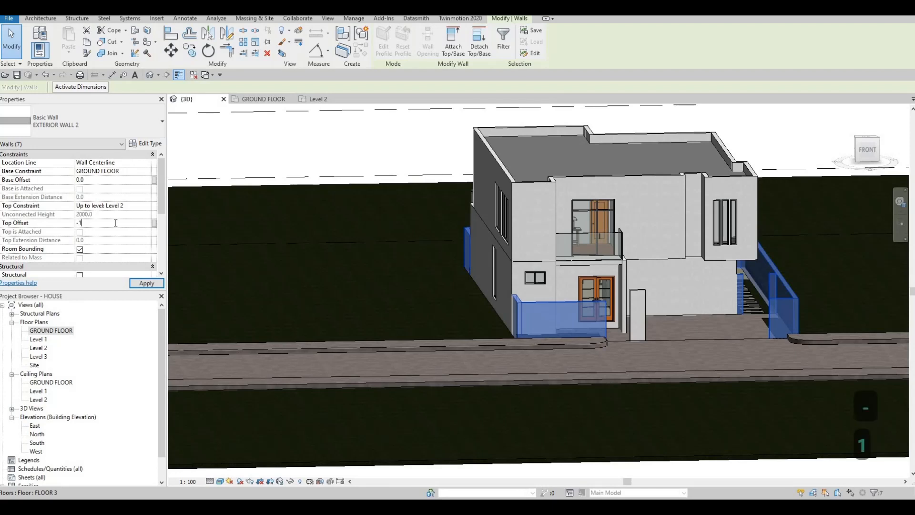
pyautogui.click(141, 282)
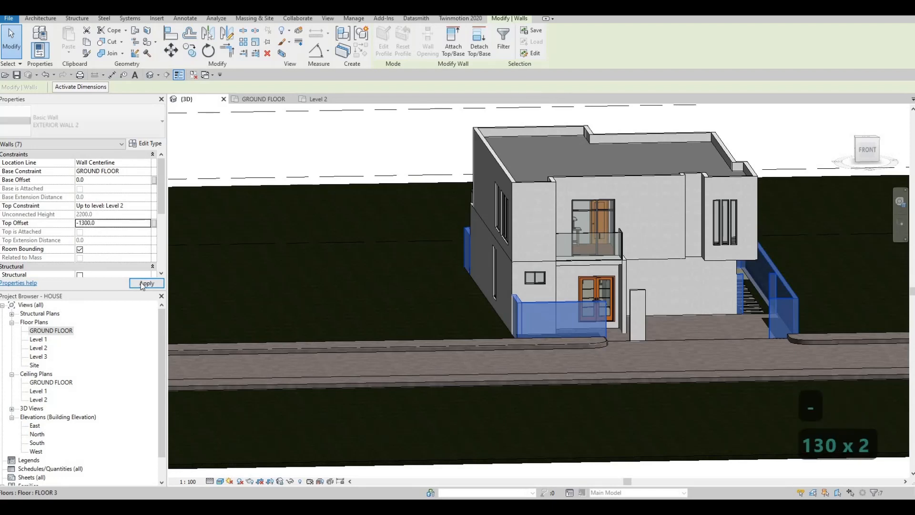
# Set the top offset of the small freestanding wall beside the entrance to -1300.
pyautogui.click(639, 315)
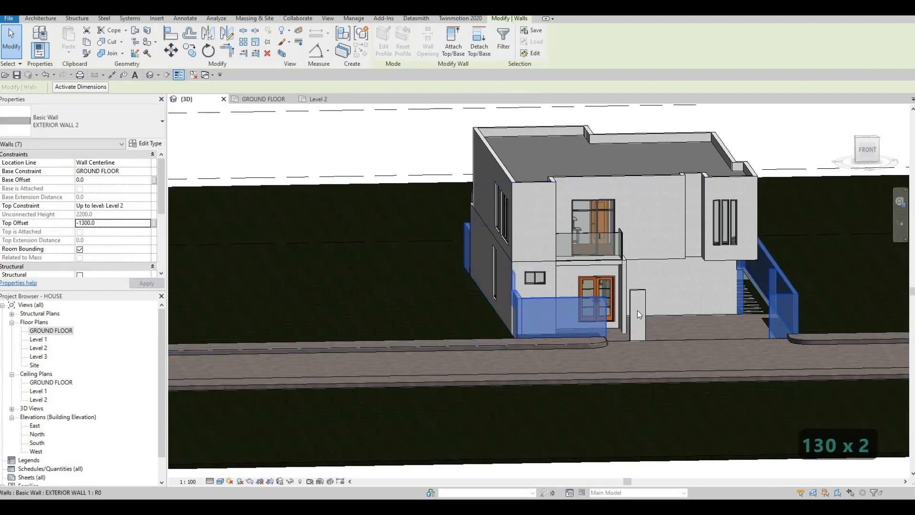
pyautogui.click(123, 224)
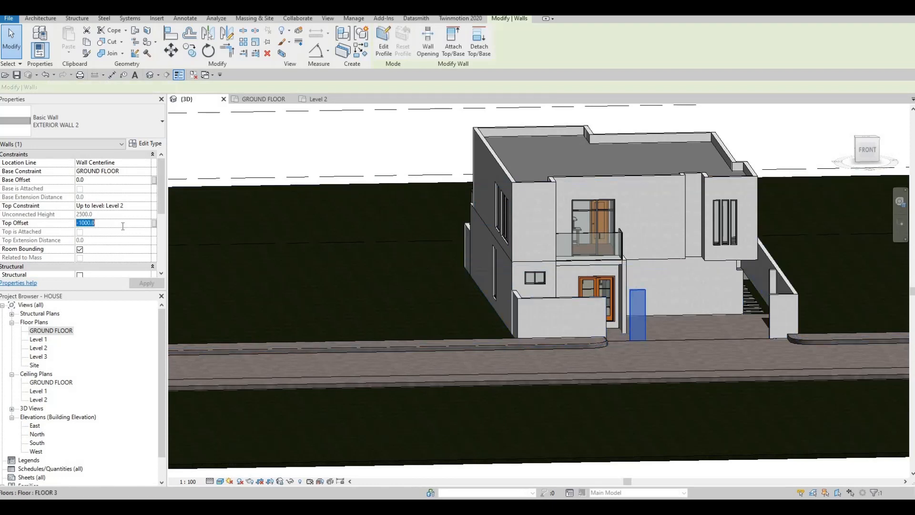
pyautogui.write('-1300')
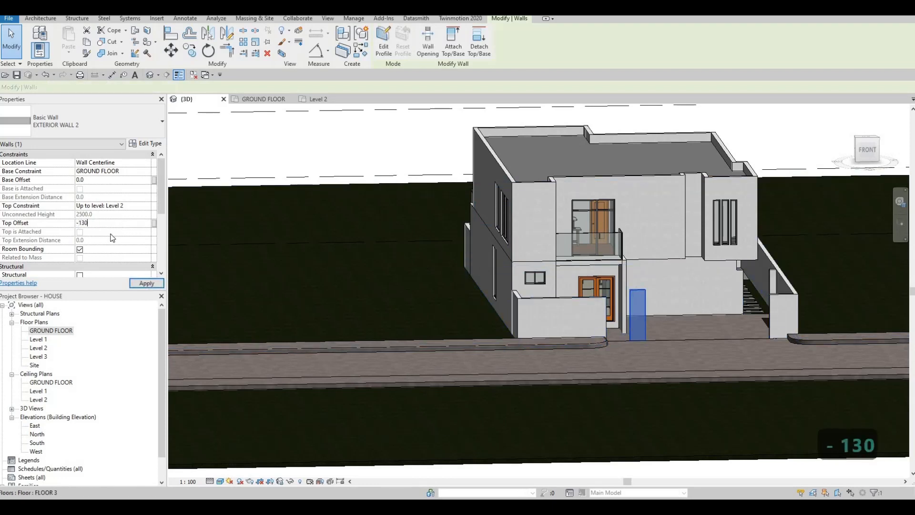
pyautogui.press('Escape')
pyautogui.press('Escape')
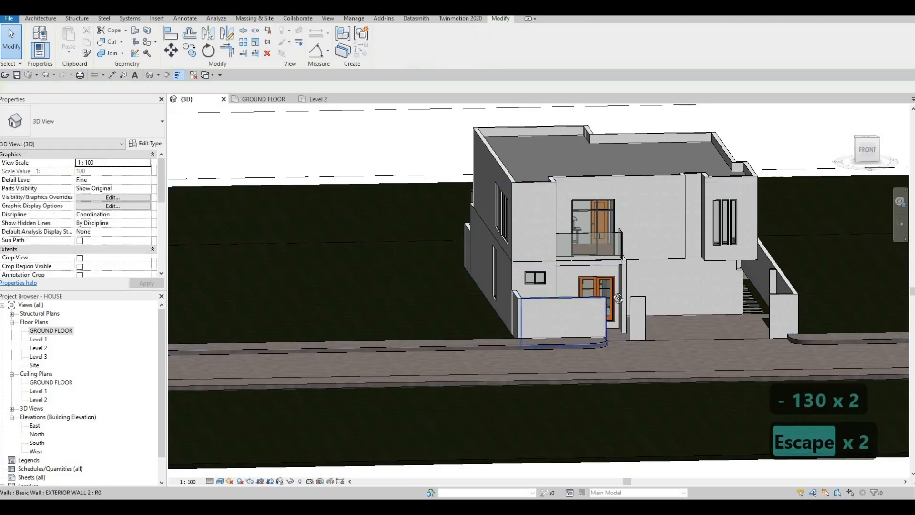
# Open the existing concrete curb beside the entrance for in-place editing.
pyautogui.keyDown('shift'); pyautogui.moveTo(677, 333); pyautogui.dragTo(657, 286, button='middle'); pyautogui.keyUp('shift')
pyautogui.moveTo(658, 286); pyautogui.dragTo(341, 224, button='middle')
pyautogui.scroll(3, 384, 216)
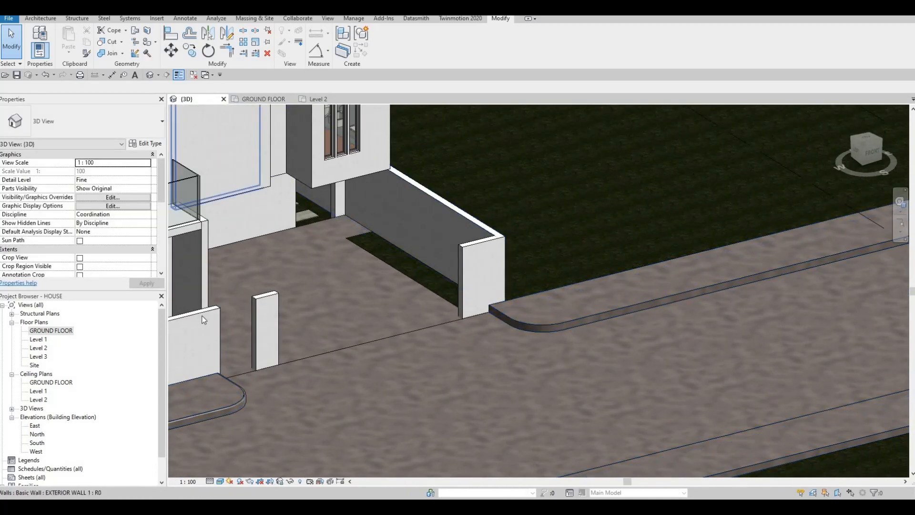
pyautogui.click(234, 379)
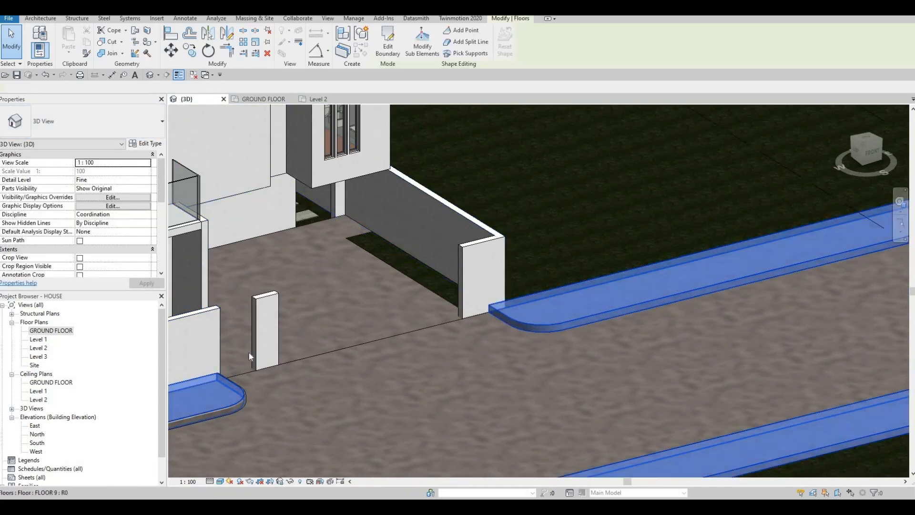
pyautogui.press('Escape')
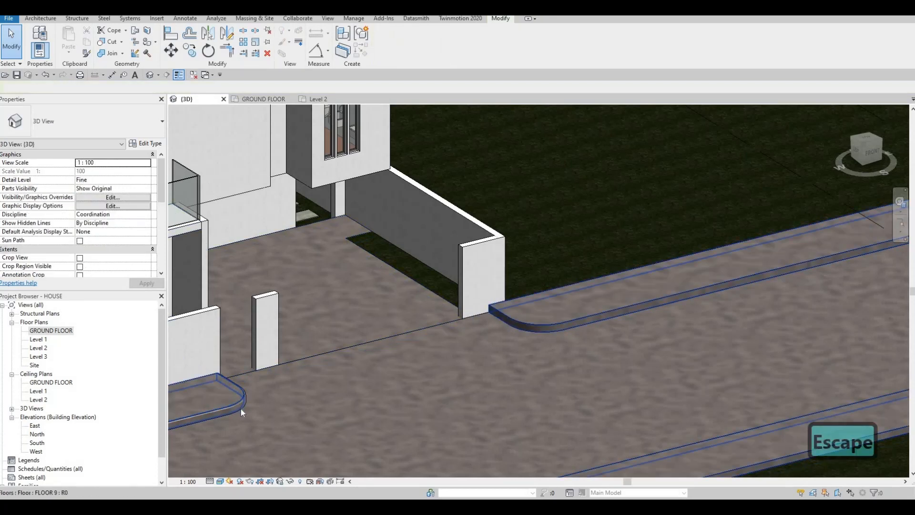
pyautogui.click(241, 408)
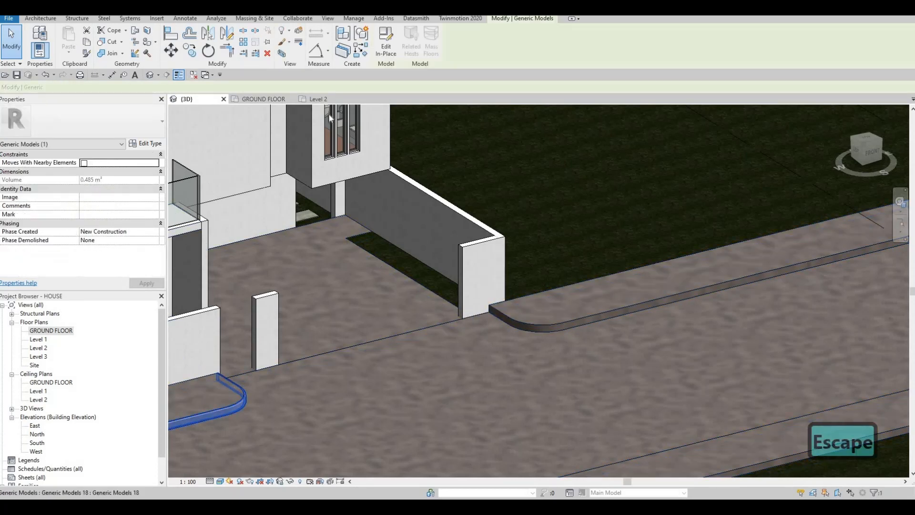
pyautogui.click(384, 50)
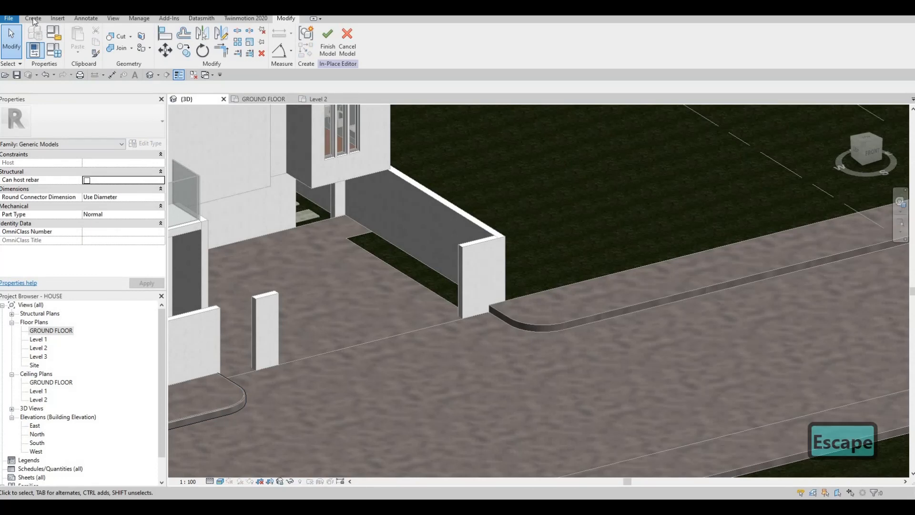
# Start a new sweep and pick the lower edges of the raised strip across the driveway as its path.
pyautogui.click(34, 20)
pyautogui.click(142, 50)
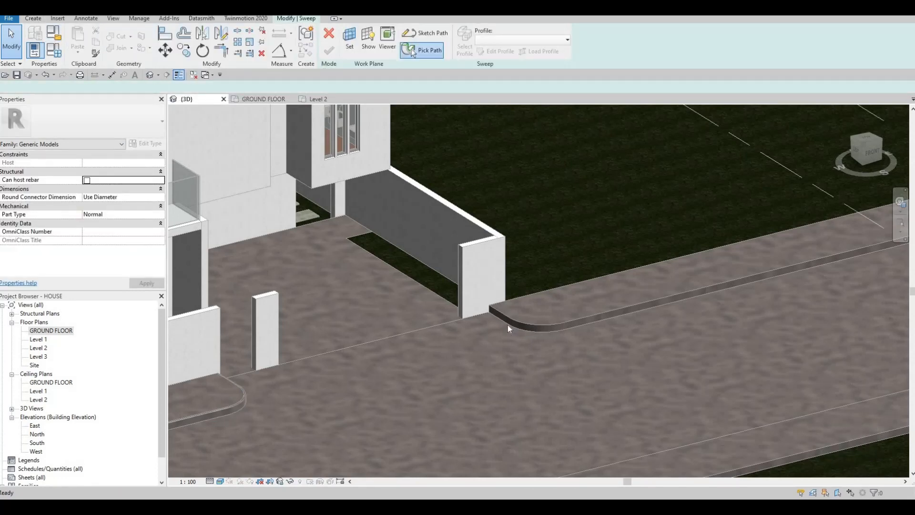
pyautogui.click(585, 325)
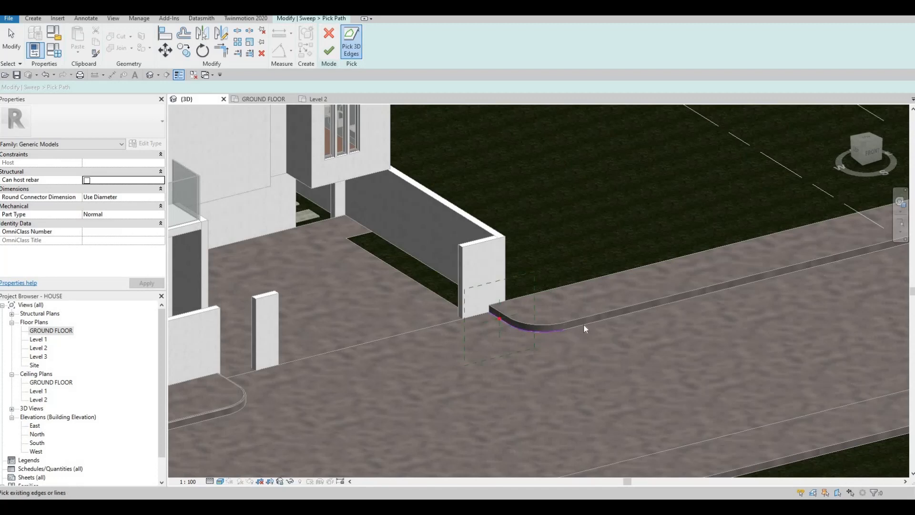
pyautogui.click(329, 51)
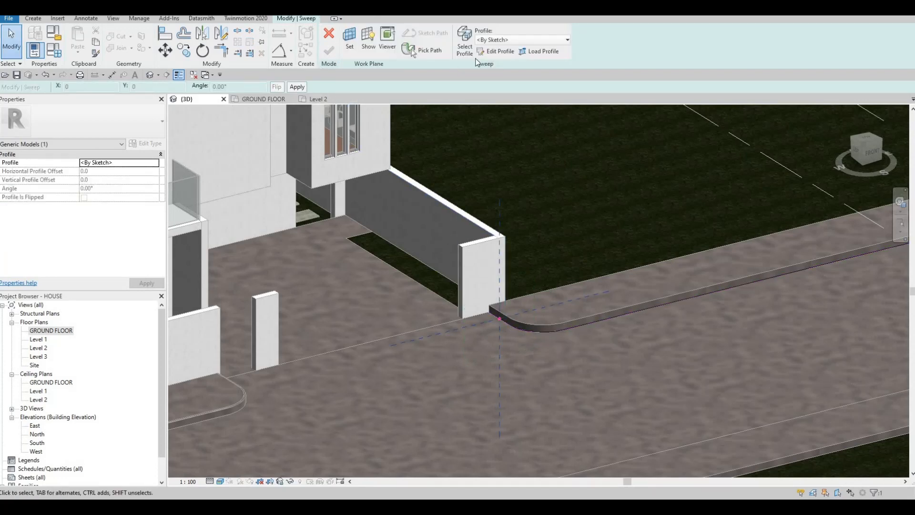
# Sketch a rectangular sweep profile about 80 mm wide at the path's start point, against the curved strip's face.
pyautogui.click(496, 51)
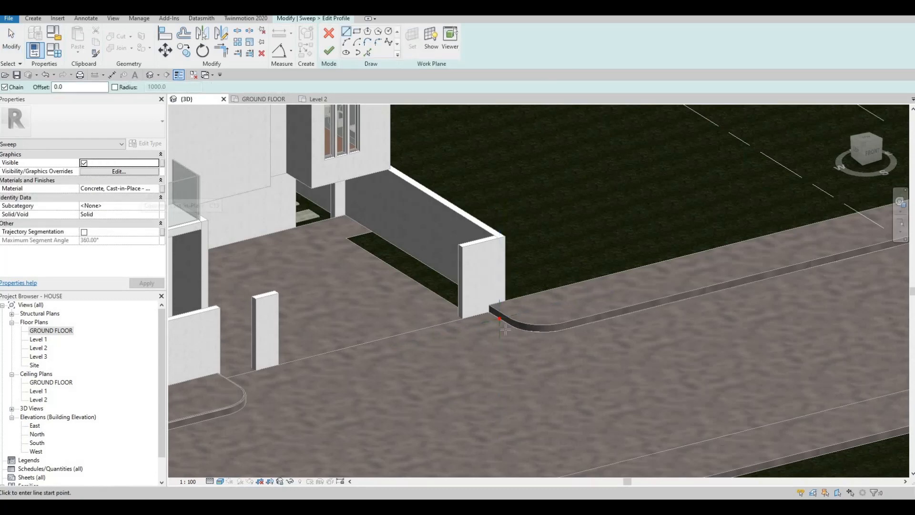
pyautogui.scroll(5, 544, 312)
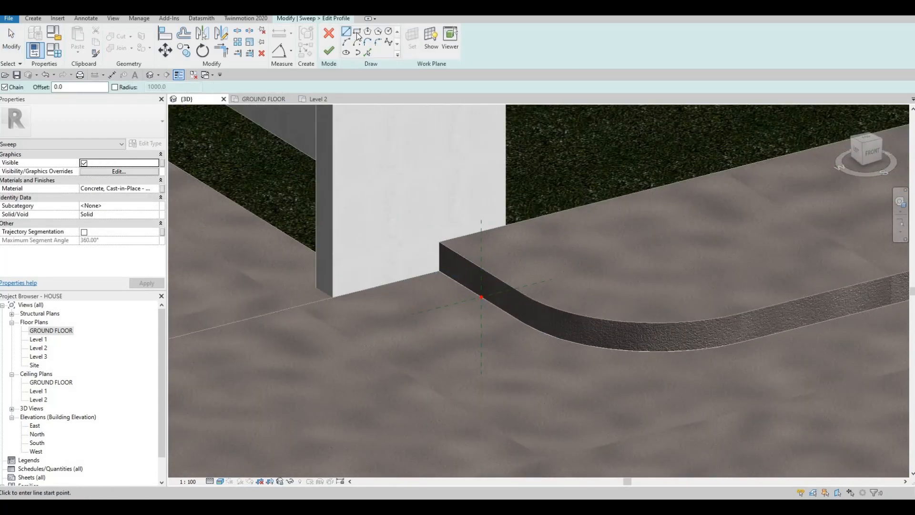
pyautogui.scroll(5, 470, 290)
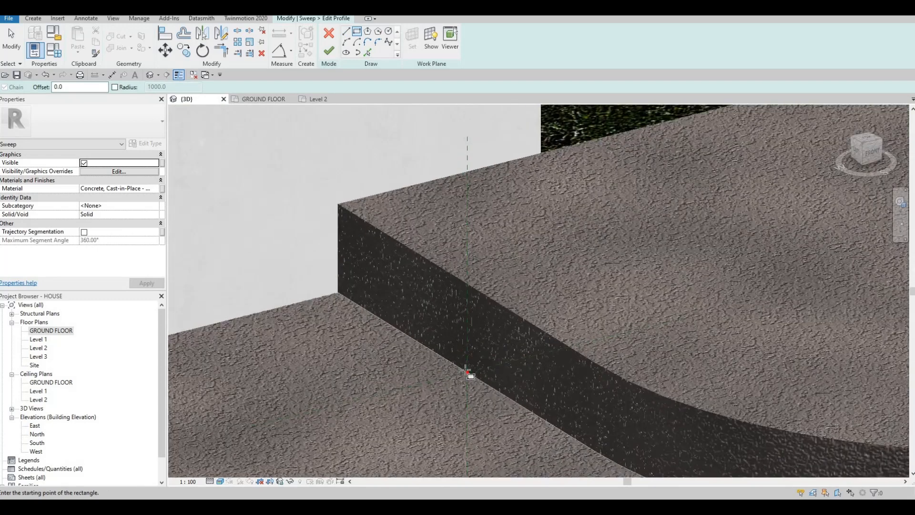
pyautogui.click(462, 363)
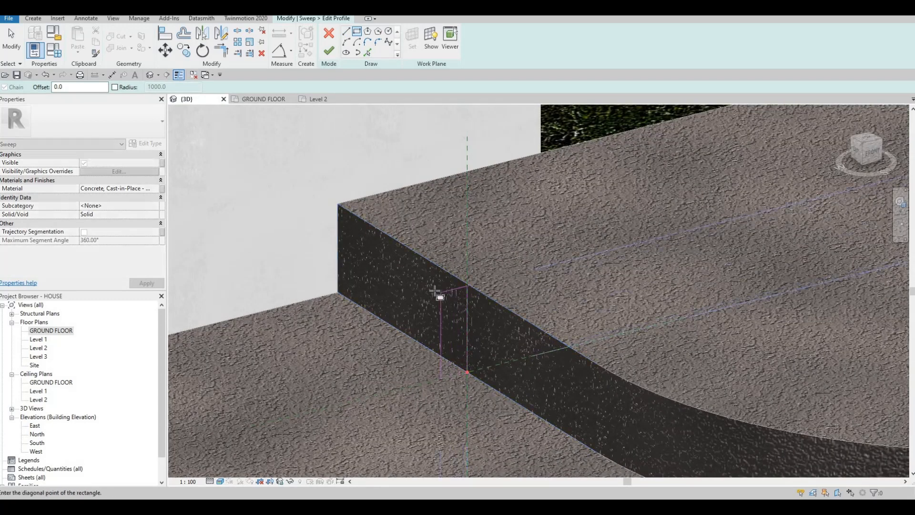
pyautogui.click(440, 290)
pyautogui.press('Escape')
pyautogui.press('Escape')
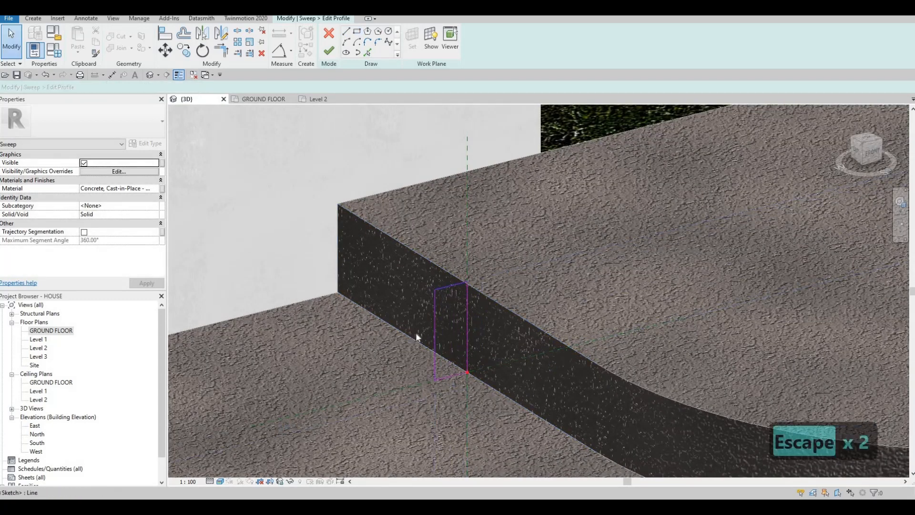
# Set the profile rectangle's height to 200 mm and its width to 50 mm.
pyautogui.click(416, 333)
pyautogui.click(415, 338)
pyautogui.write('200')
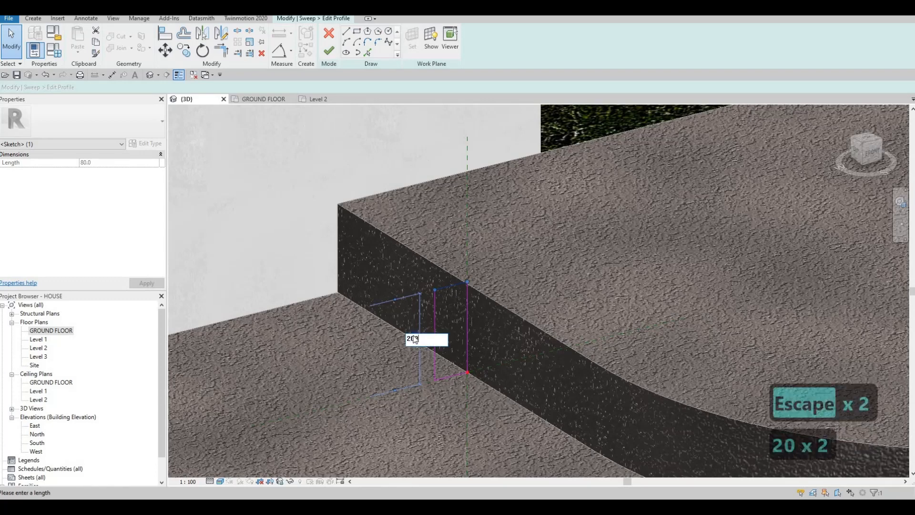
pyautogui.press('Return')
pyautogui.click(435, 379)
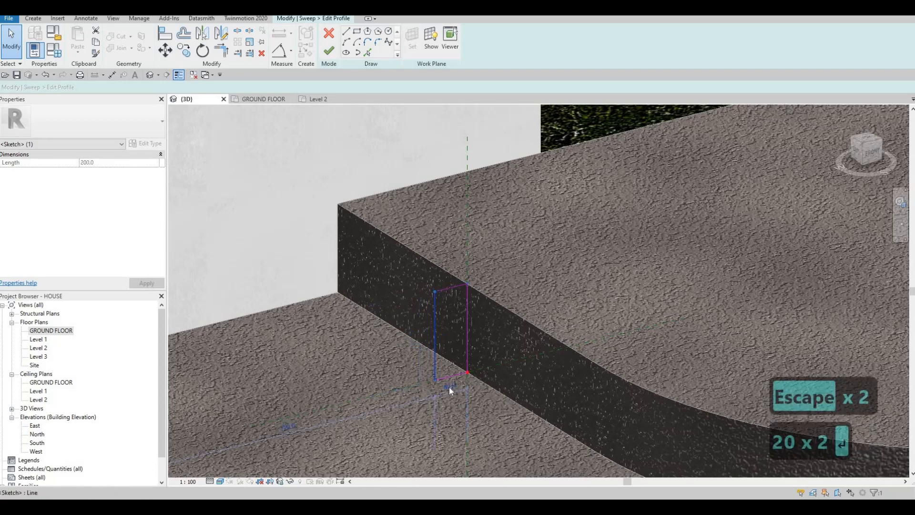
pyautogui.click(449, 386)
pyautogui.write('50')
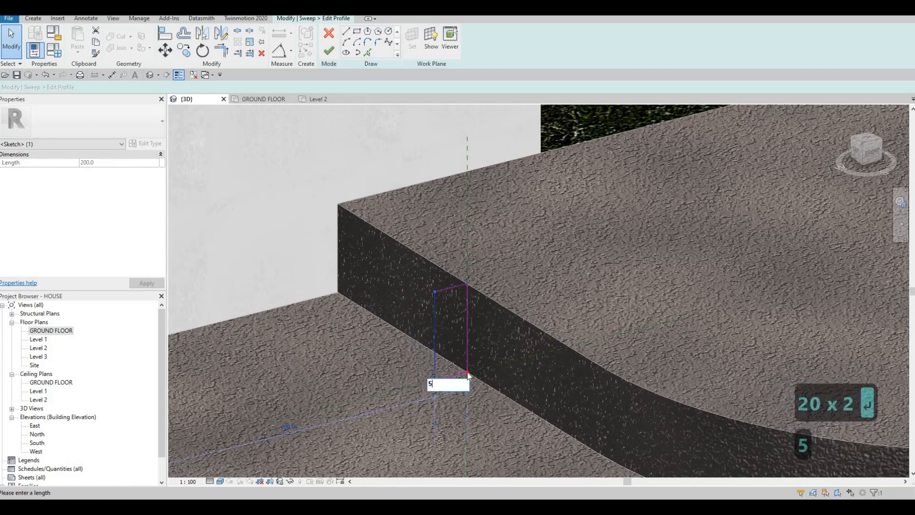
pyautogui.press('Return')
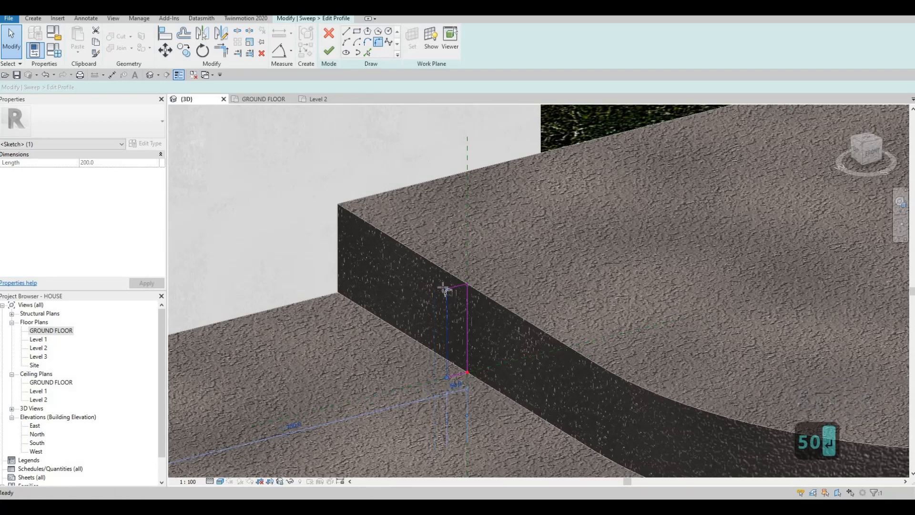
# Round the profile's upper outer corner with a 30 mm fillet arc and complete the profile.
pyautogui.scroll(3, 445, 290)
pyautogui.click(441, 286)
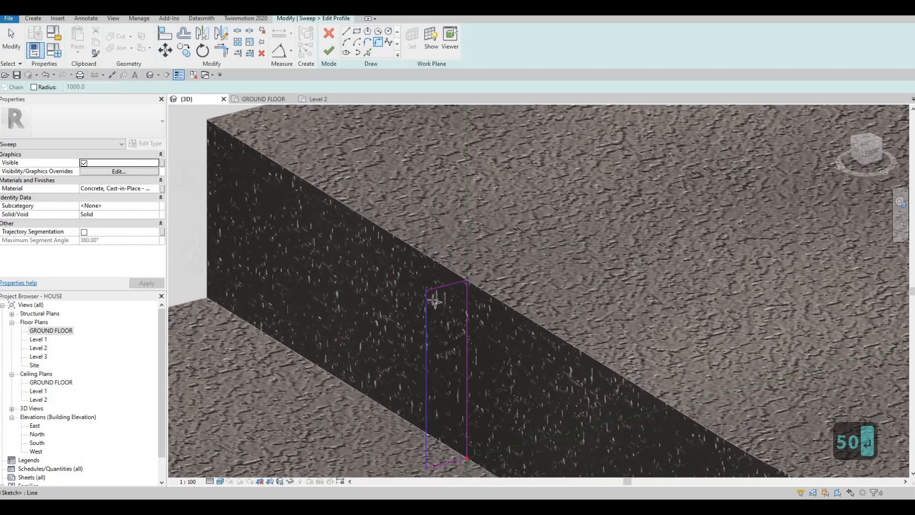
pyautogui.click(432, 300)
pyautogui.click(447, 304)
pyautogui.scroll(2, 448, 304)
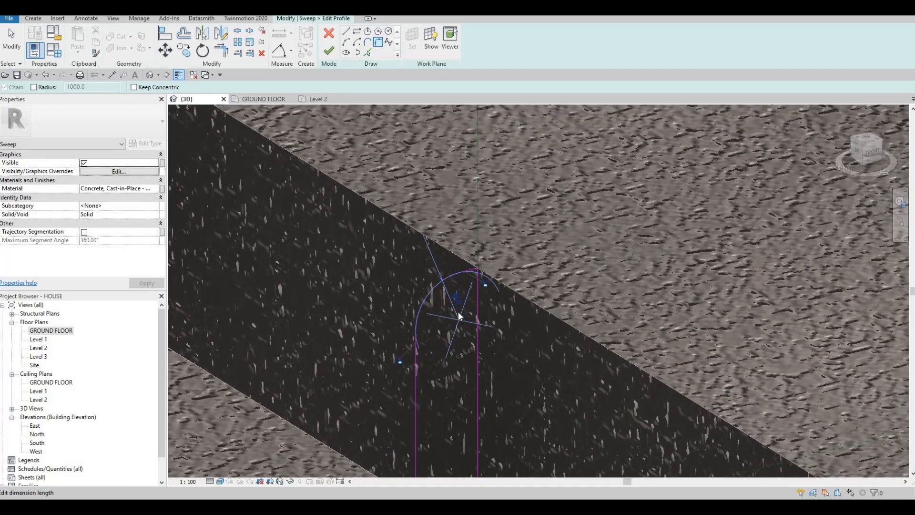
pyautogui.write('30')
pyautogui.press('Return')
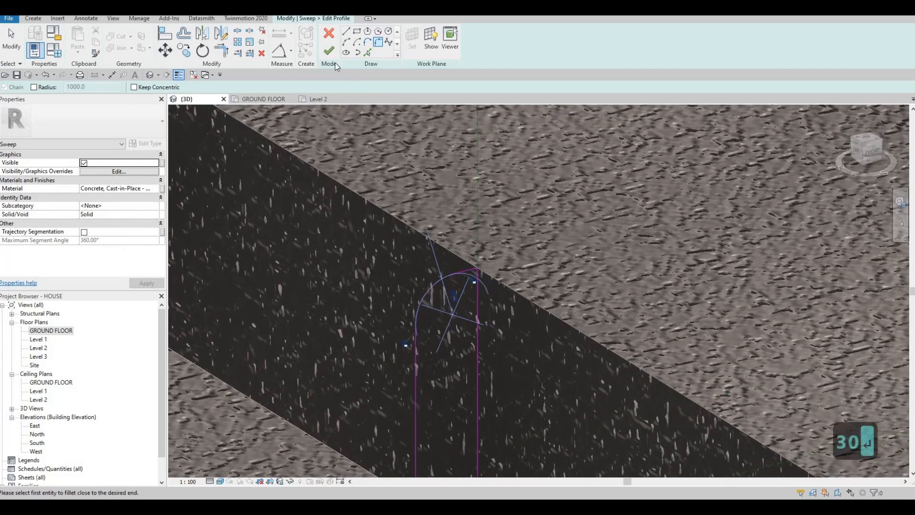
pyautogui.click(331, 52)
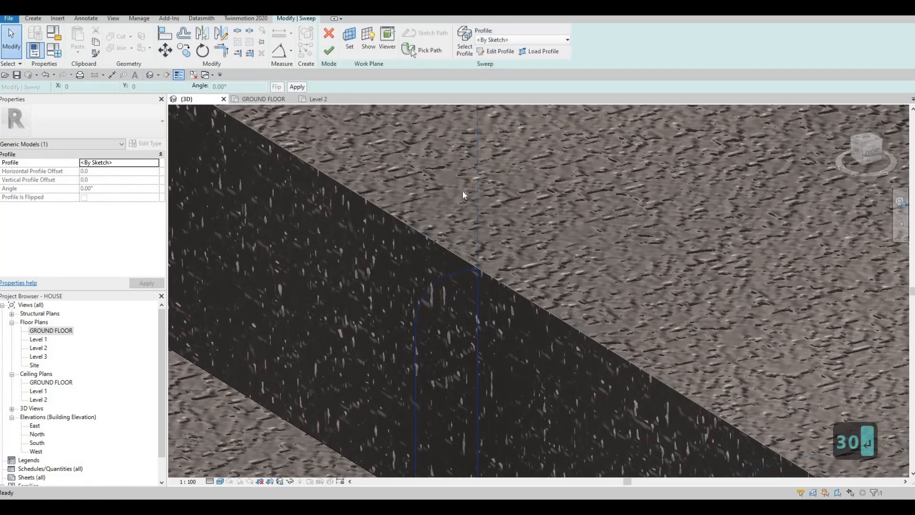
# Finish the curb sweep along the rounded strip beside the driveway and clear the selection.
pyautogui.scroll(-8, 446, 235)
pyautogui.press('Escape')
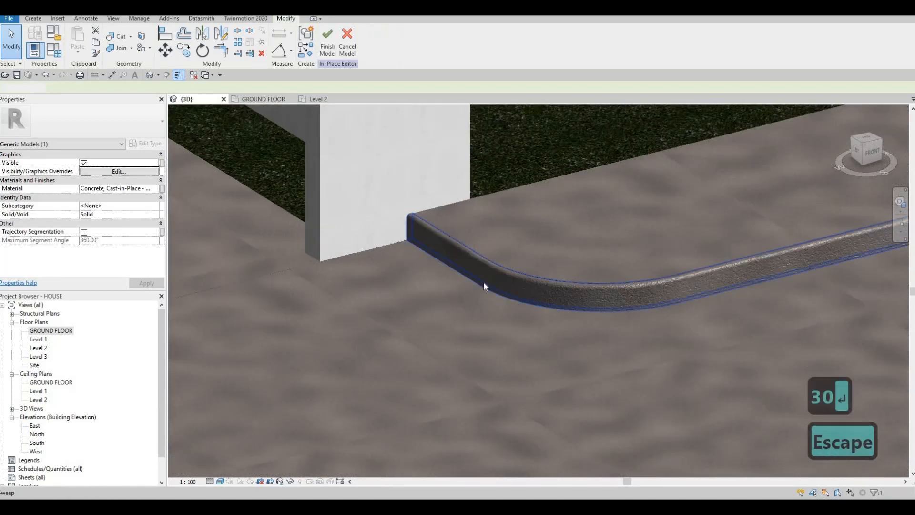
pyautogui.scroll(-8, 484, 281)
# Start another sweep and pick the lower road-side edge of the raised strip across the road as its path.
pyautogui.keyDown('shift'); pyautogui.moveTo(779, 323); pyautogui.dragTo(741, 401, button='middle'); pyautogui.keyUp('shift')
pyautogui.moveTo(496, 250); pyautogui.dragTo(317, 256, button='middle')
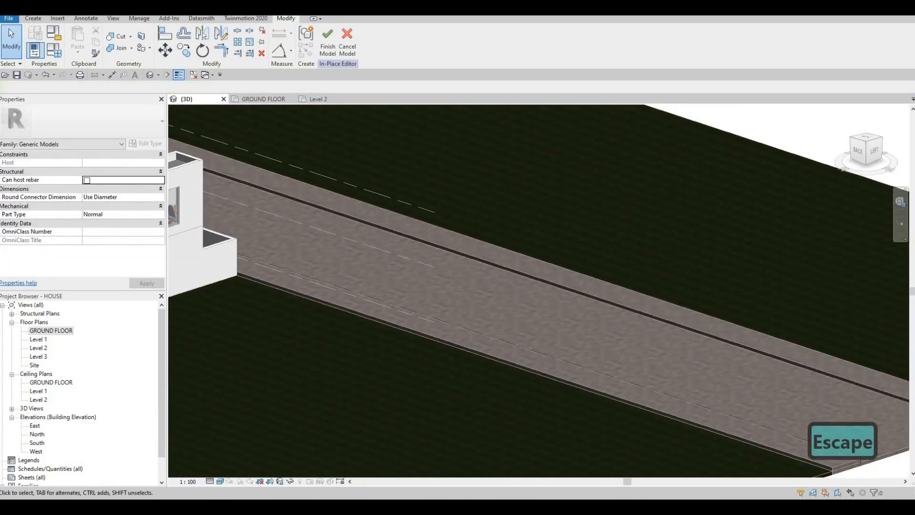
pyautogui.click(33, 18)
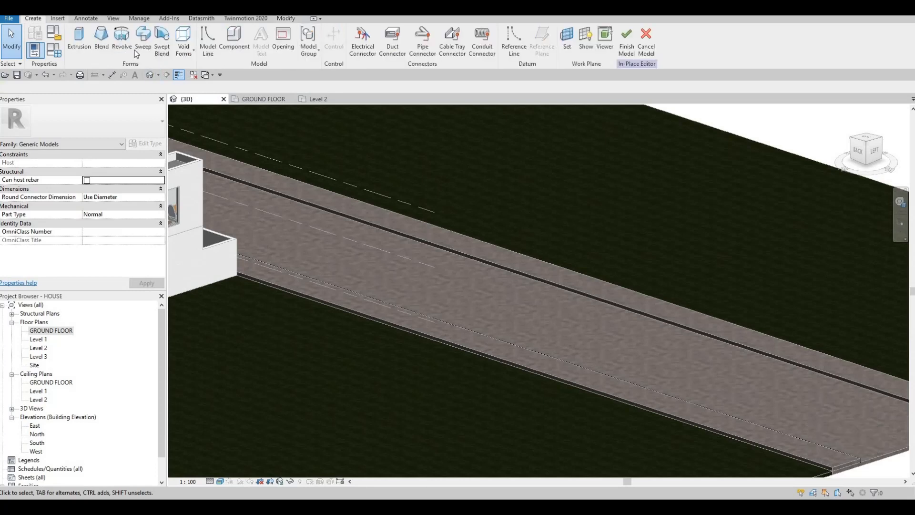
pyautogui.click(144, 39)
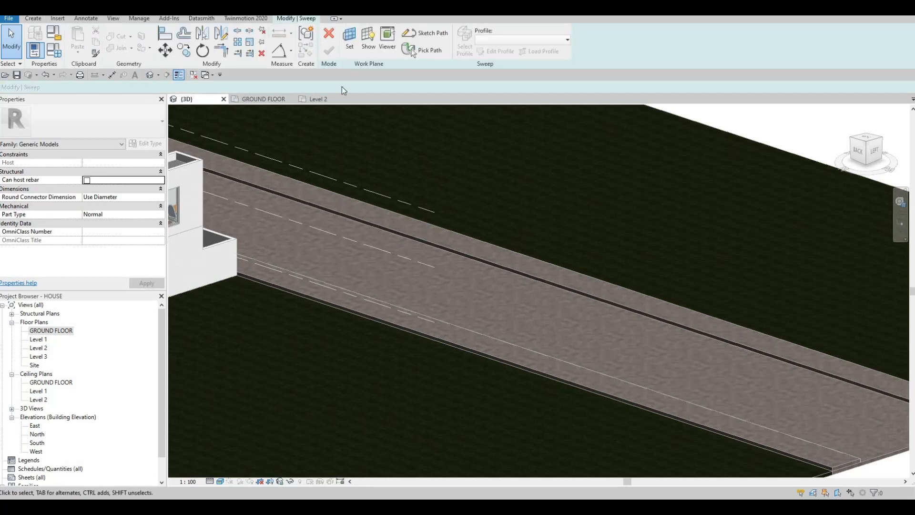
pyautogui.scroll(5, 353, 224)
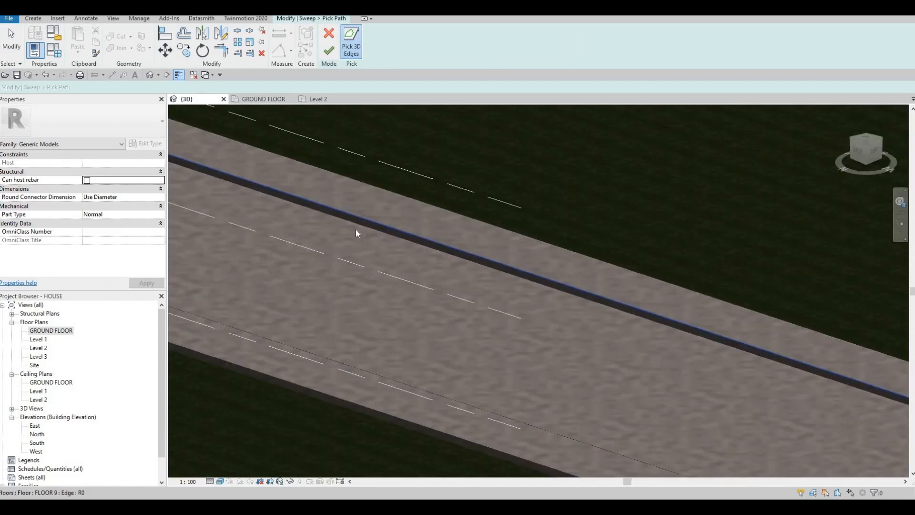
pyautogui.click(329, 113)
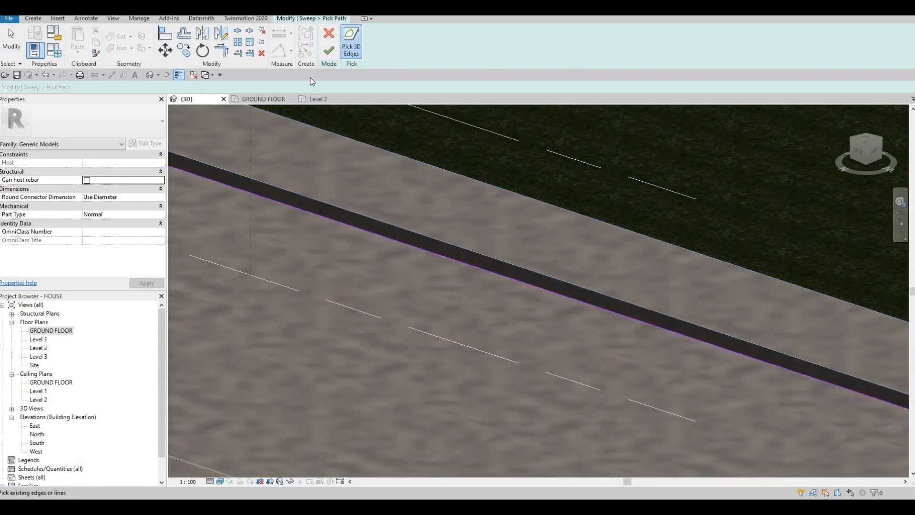
pyautogui.click(328, 50)
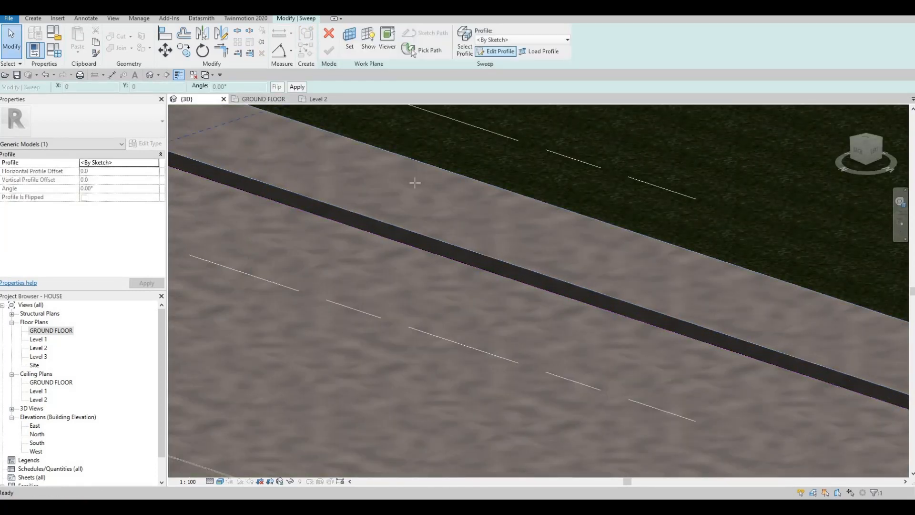
# Open the sweep profile for sketching at the path's profile plane and set the 3D view's visual style to Hidden Line.
pyautogui.moveTo(415, 182); pyautogui.dragTo(445, 240, button='middle')
pyautogui.scroll(-4, 431, 255)
pyautogui.scroll(3, 424, 252)
pyautogui.scroll(-2, 445, 241)
pyautogui.scroll(5, 535, 266)
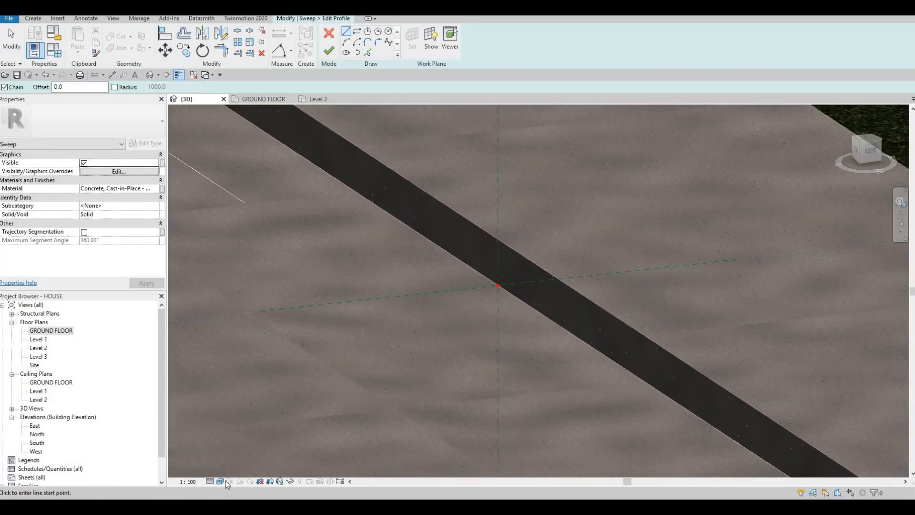
pyautogui.click(219, 481)
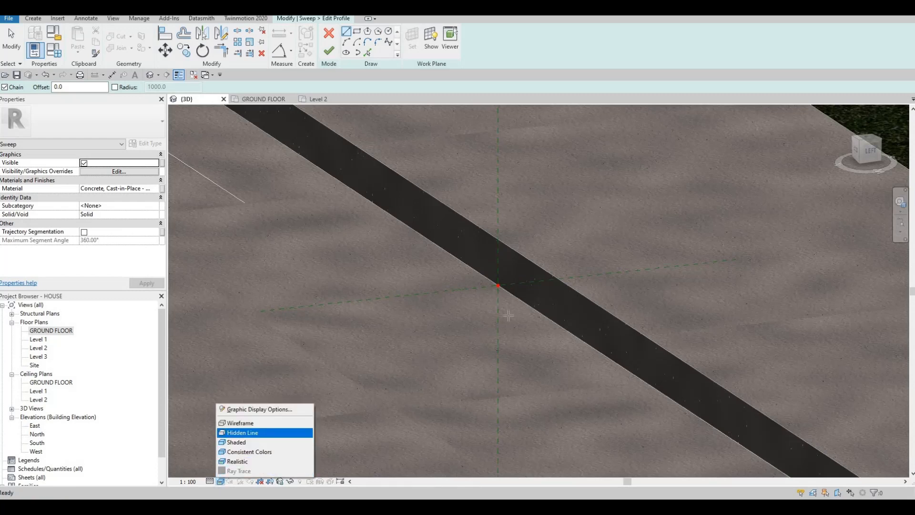
pyautogui.click(248, 433)
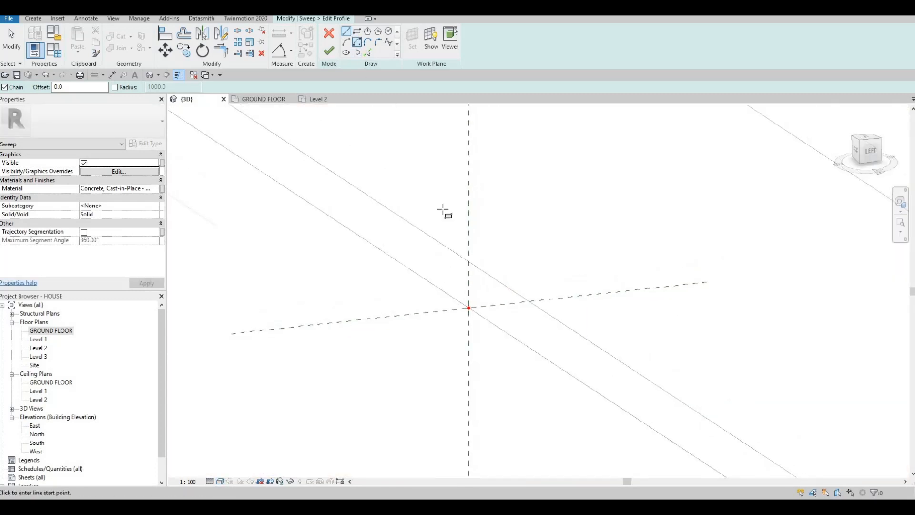
# Sketch a rectangular profile 200 mm high and about 120 mm wide from the path's reference point toward the road.
pyautogui.click(469, 308)
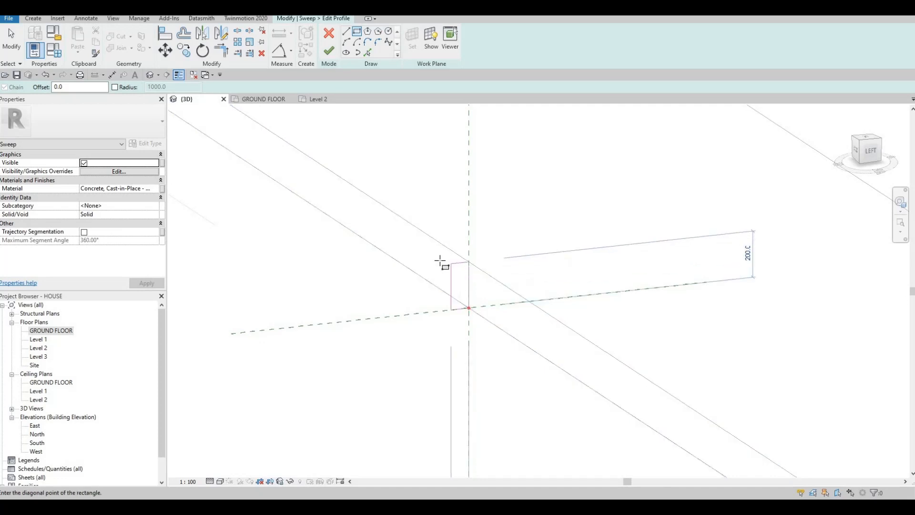
pyautogui.click(443, 263)
pyautogui.press('Escape')
pyautogui.press('Escape')
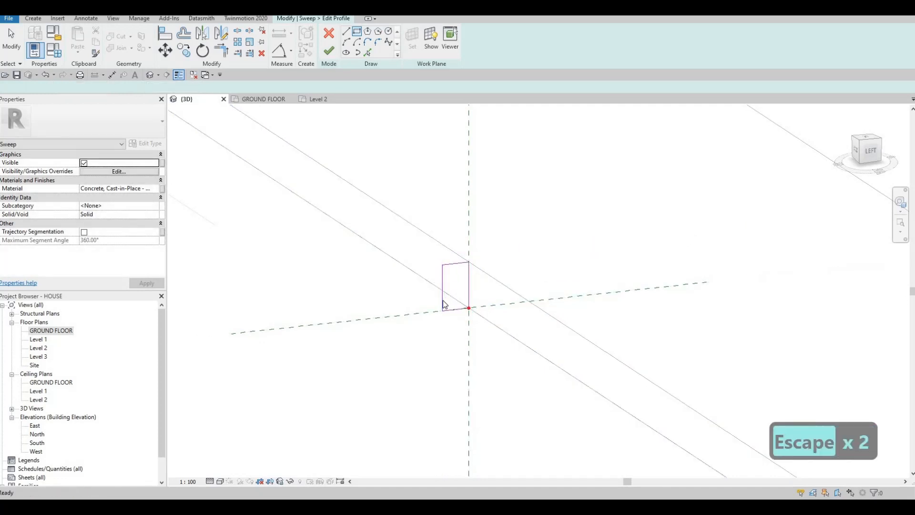
pyautogui.press('Escape')
# Set the profile rectangle's width to 50 mm.
pyautogui.click(442, 293)
pyautogui.click(454, 318)
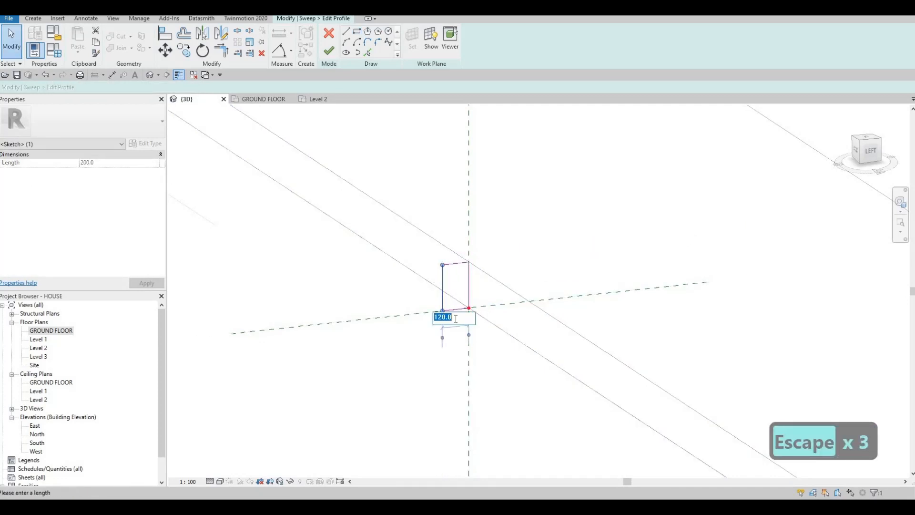
pyautogui.write('50')
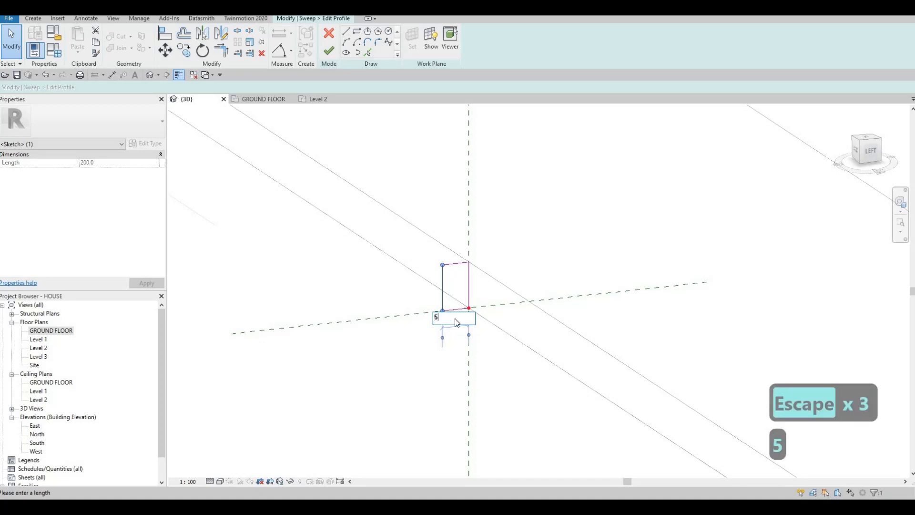
pyautogui.press('Return')
pyautogui.scroll(2, 454, 260)
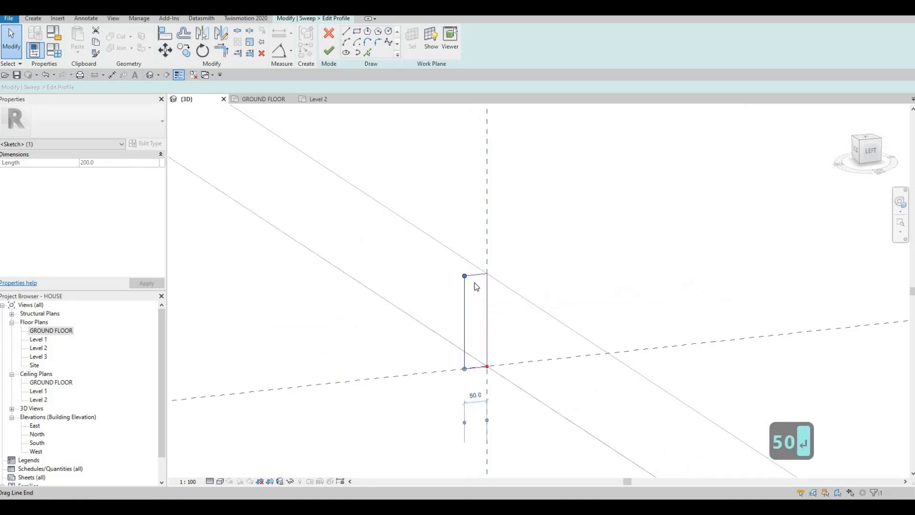
pyautogui.click(475, 275)
pyautogui.press('Escape')
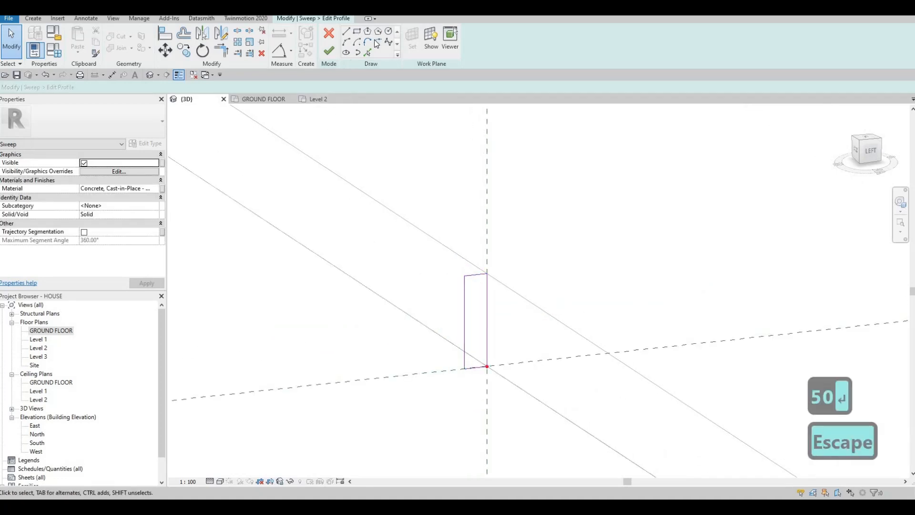
# Round the profile's upper road-side corner with a fillet arc of about 30 mm radius and complete the profile.
pyautogui.press('l')
pyautogui.press('i')
pyautogui.scroll(2, 482, 303)
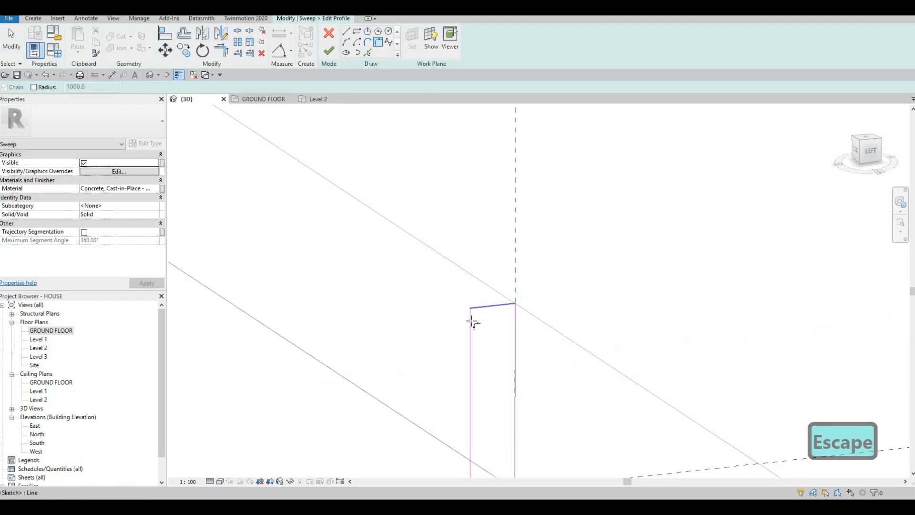
pyautogui.click(471, 322)
pyautogui.click(487, 325)
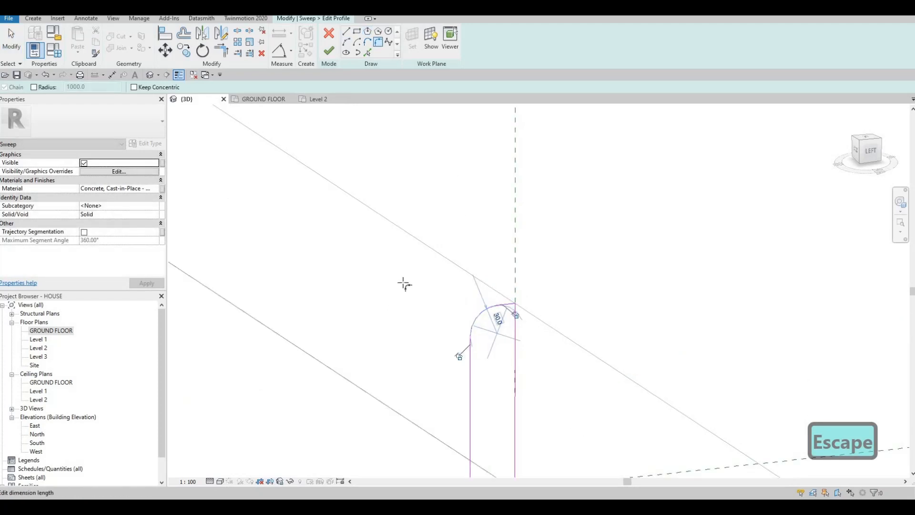
pyautogui.click(328, 55)
pyautogui.click(329, 51)
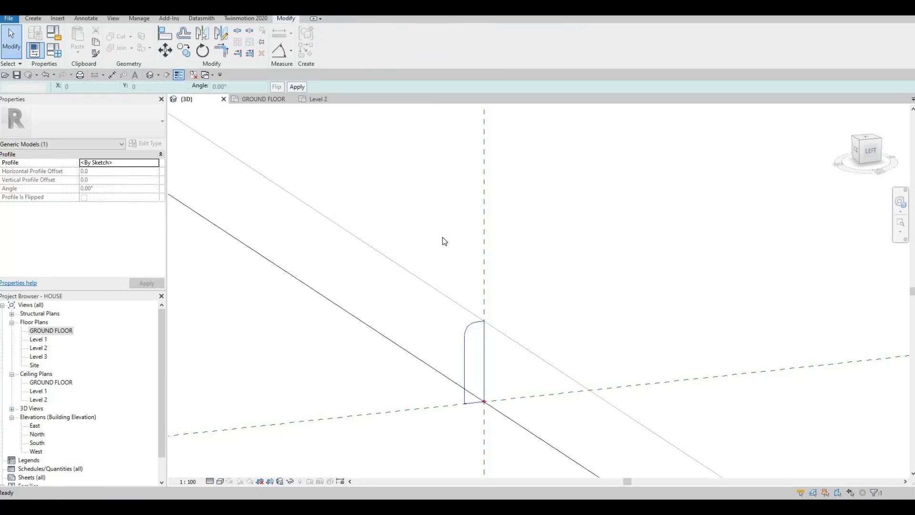
# Finish the sweep and the in-place curb model, and clear the selection.
pyautogui.scroll(-5, 442, 238)
pyautogui.click(375, 42)
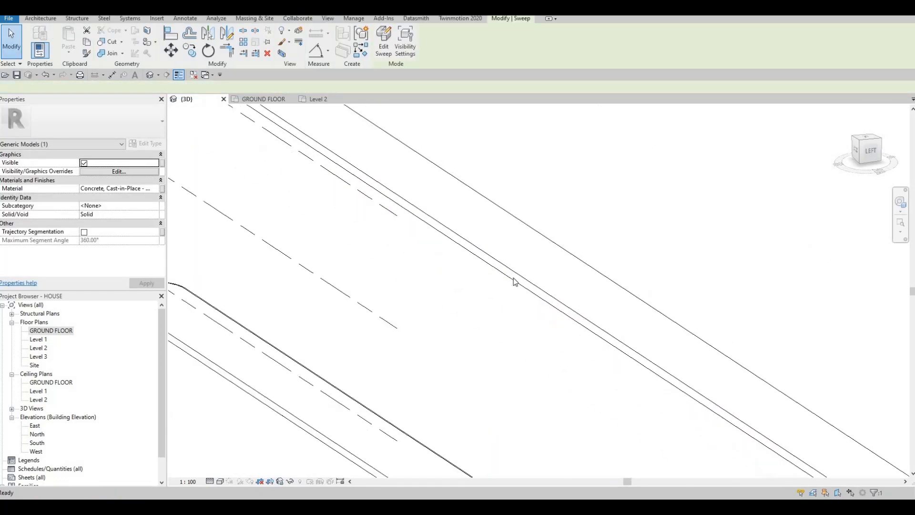
pyautogui.press('Escape')
pyautogui.keyDown('shift'); pyautogui.moveTo(275, 280); pyautogui.dragTo(555, 288, button='middle'); pyautogui.keyUp('shift')
pyautogui.moveTo(343, 337); pyautogui.dragTo(397, 375, button='middle')
pyautogui.scroll(3, 397, 375)
pyautogui.scroll(3, 399, 359)
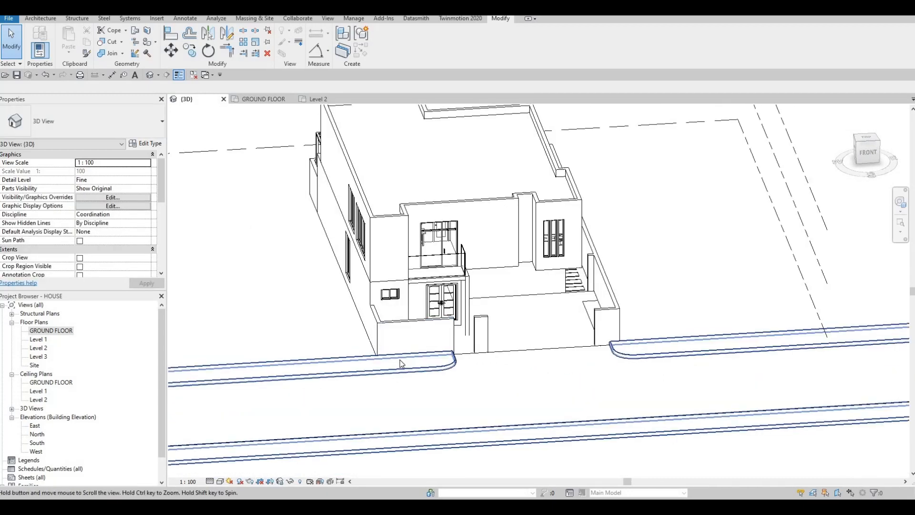